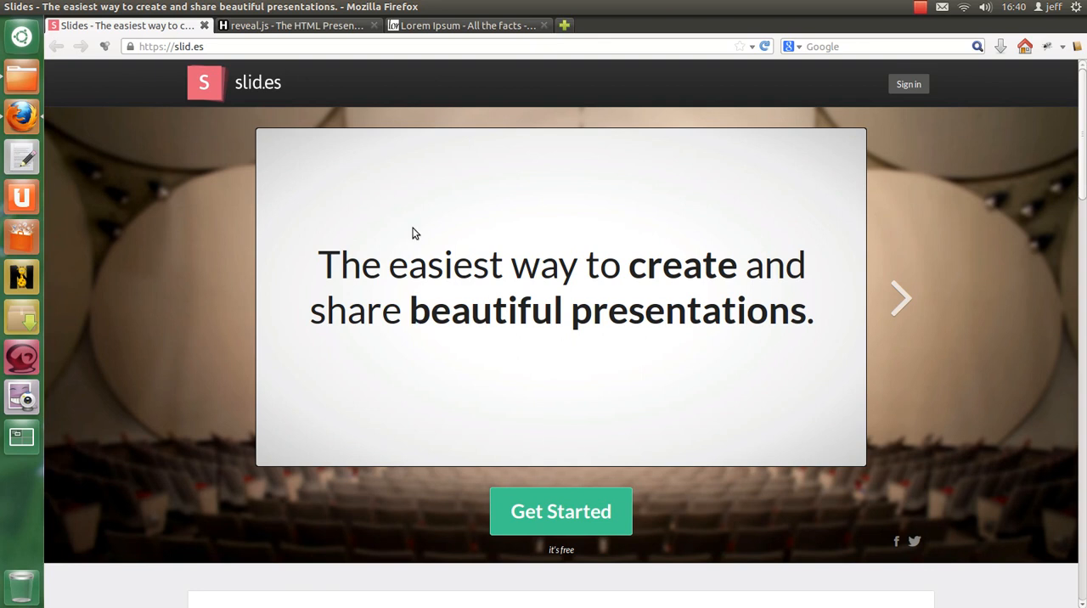
# Step: View the reveal.js presentation framework page, then close it and return to the slid.es home page
pyautogui.click(307, 27)
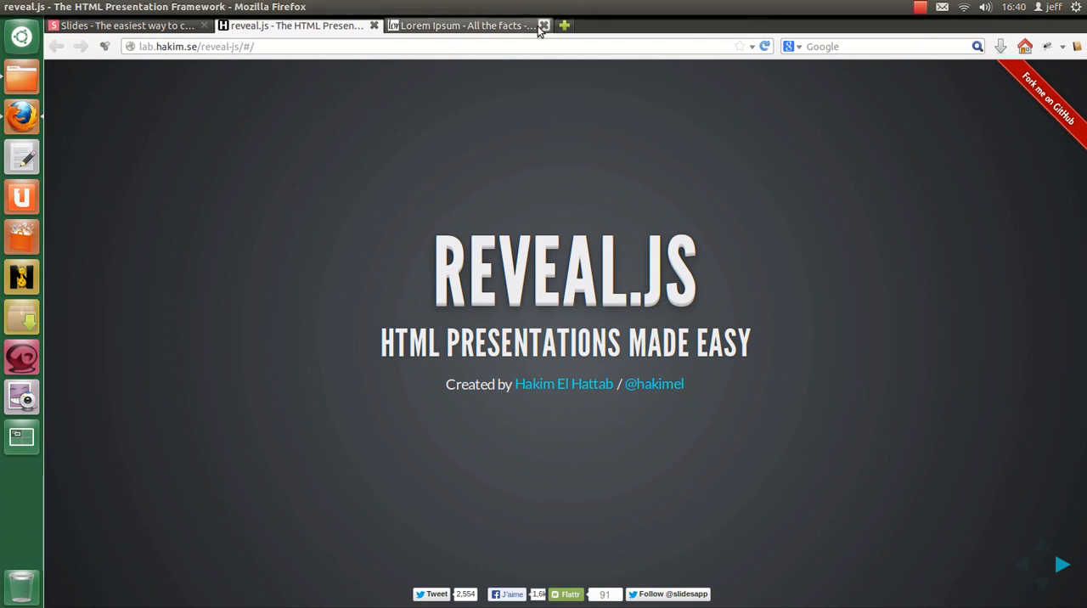
pyautogui.click(374, 25)
pyautogui.click(123, 25)
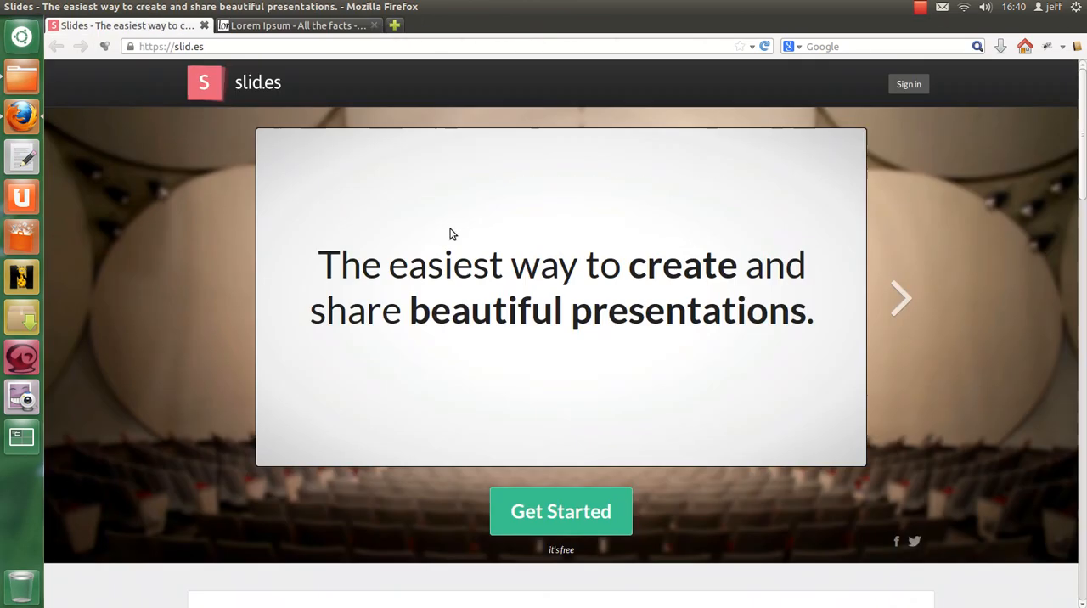
# Step: Sign in to slid.es with Facebook, entering the account's e-mail or phone and the password
pyautogui.click(599, 514)
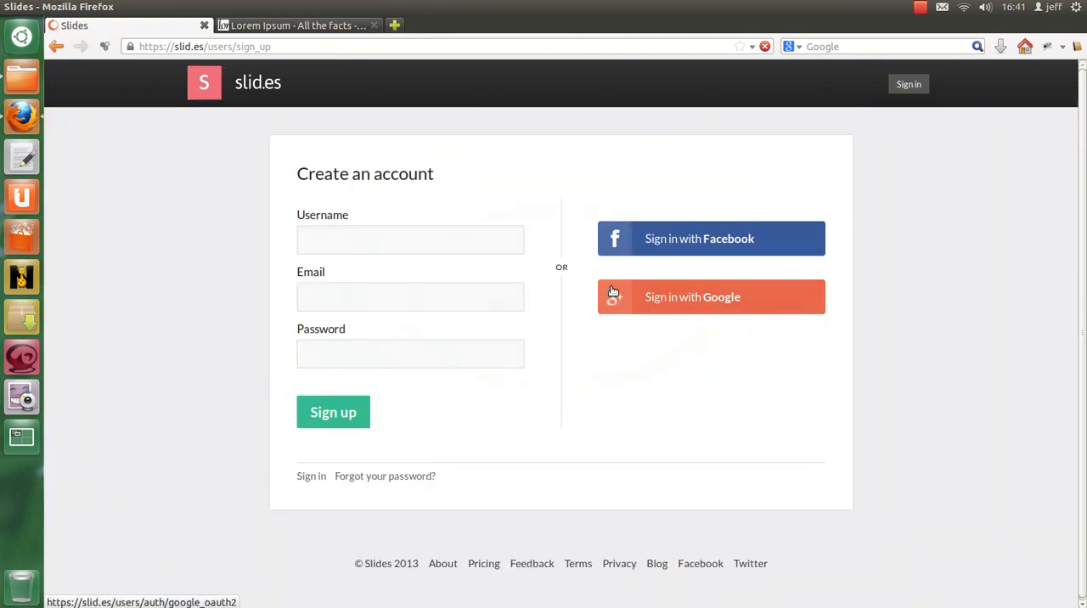
pyautogui.click(738, 239)
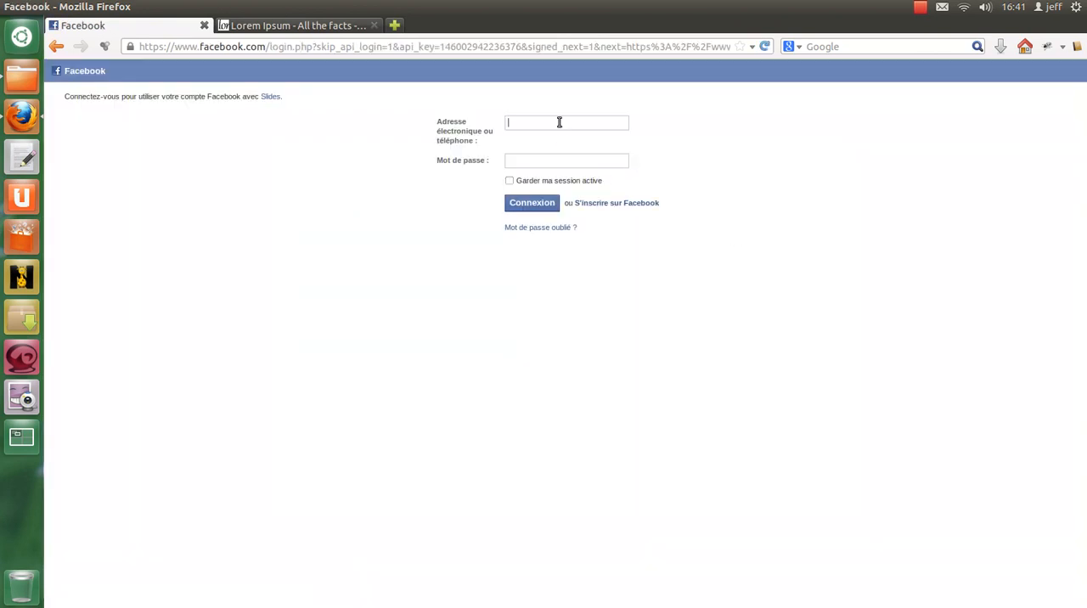
pyautogui.click(559, 121)
pyautogui.click(564, 150)
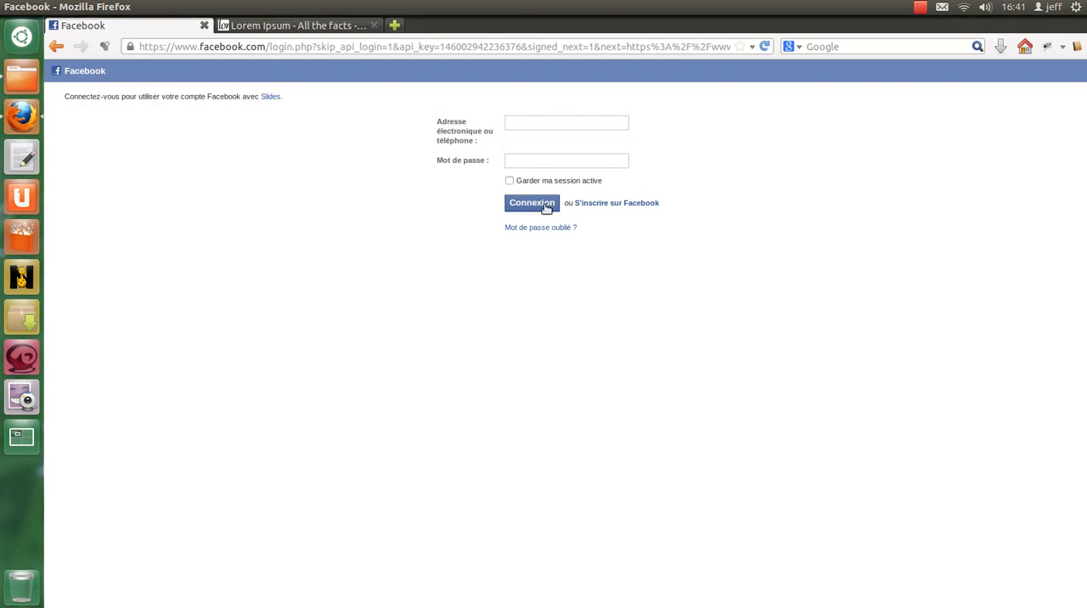
pyautogui.click(546, 206)
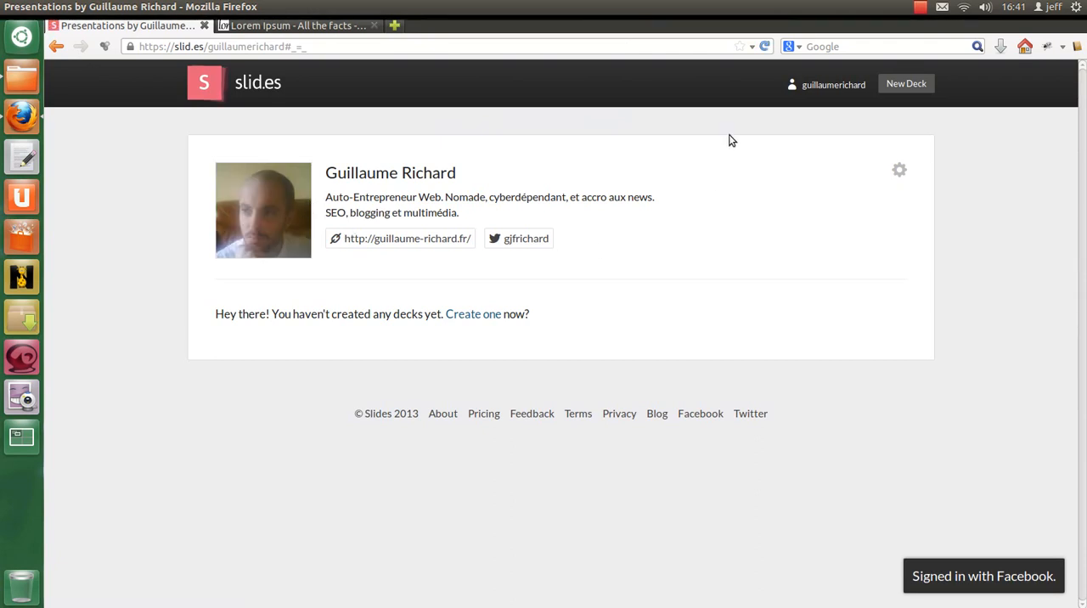
# Step: Create a new deck from the empty profile page
pyautogui.moveTo(805, 87)
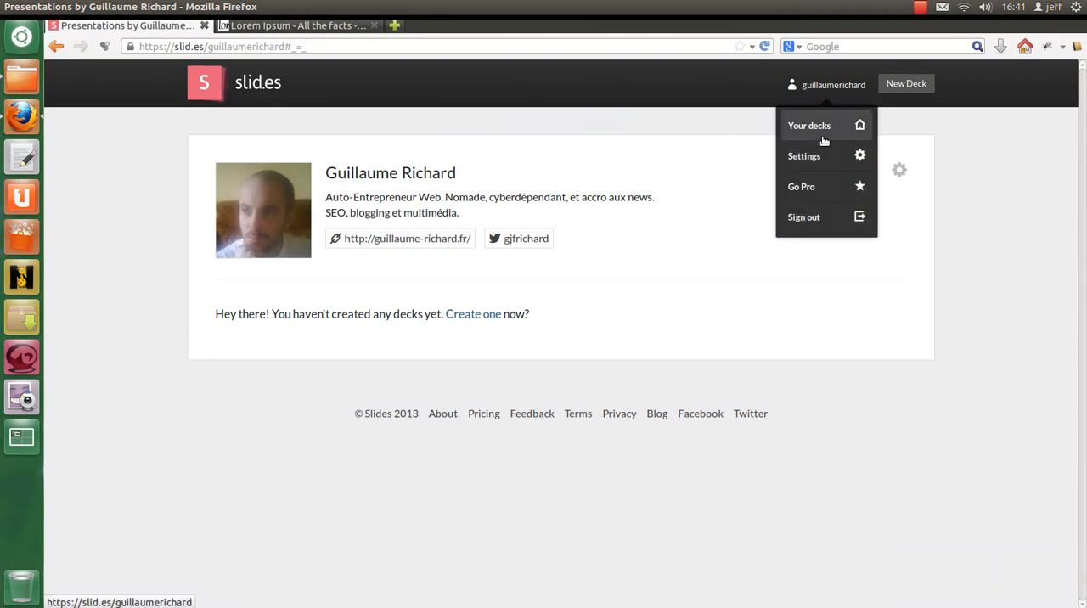
pyautogui.click(475, 315)
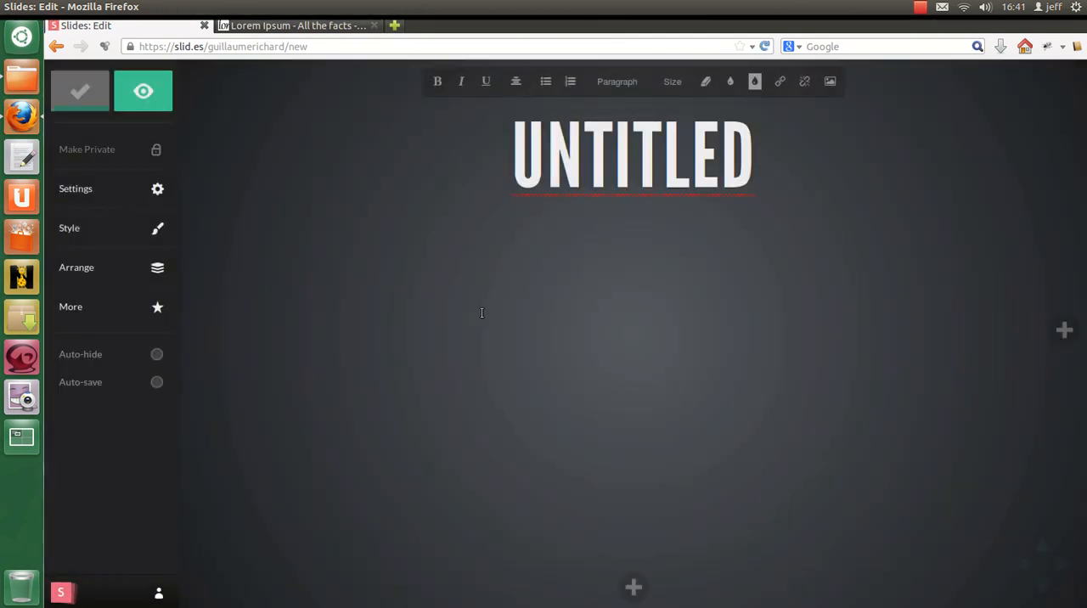
# Step: Replace the first slide's heading with "Presentation" and turn on auto-save for the deck
pyautogui.click(627, 170)
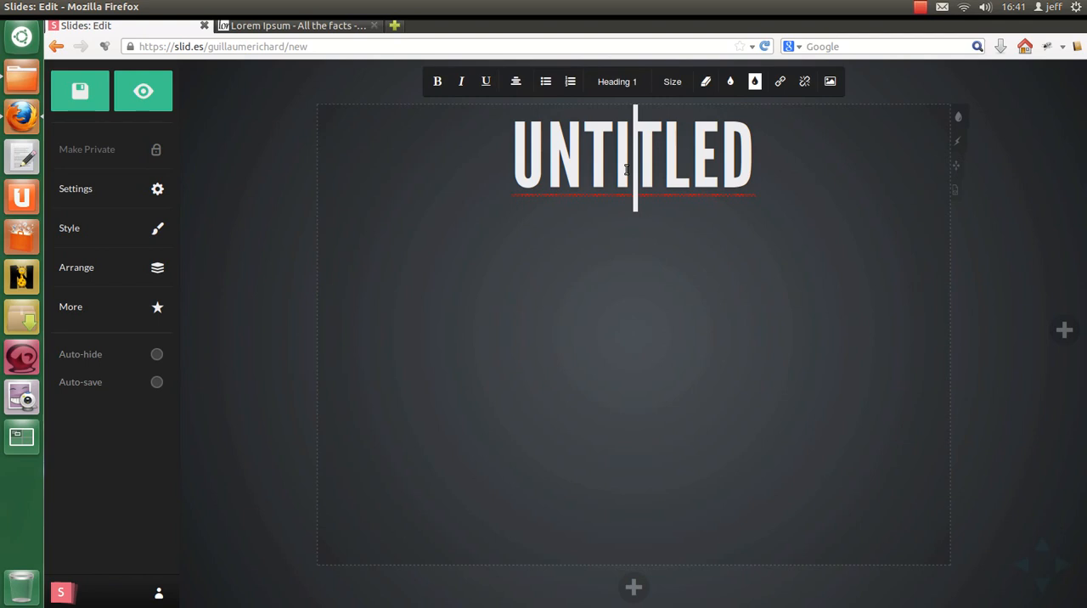
pyautogui.doubleClick(627, 170)
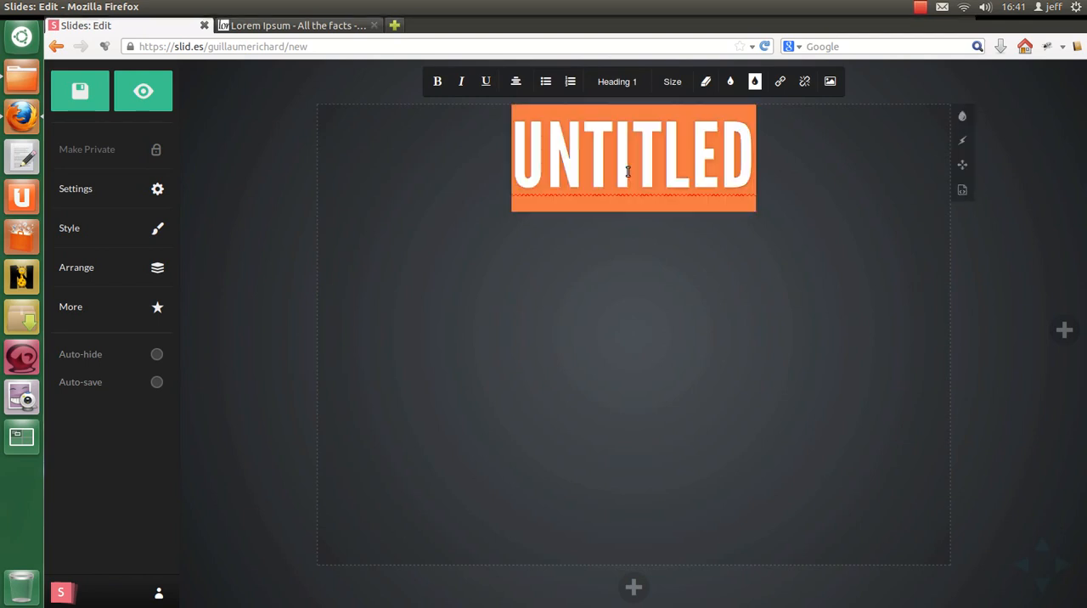
pyautogui.write('PRESENTATION')
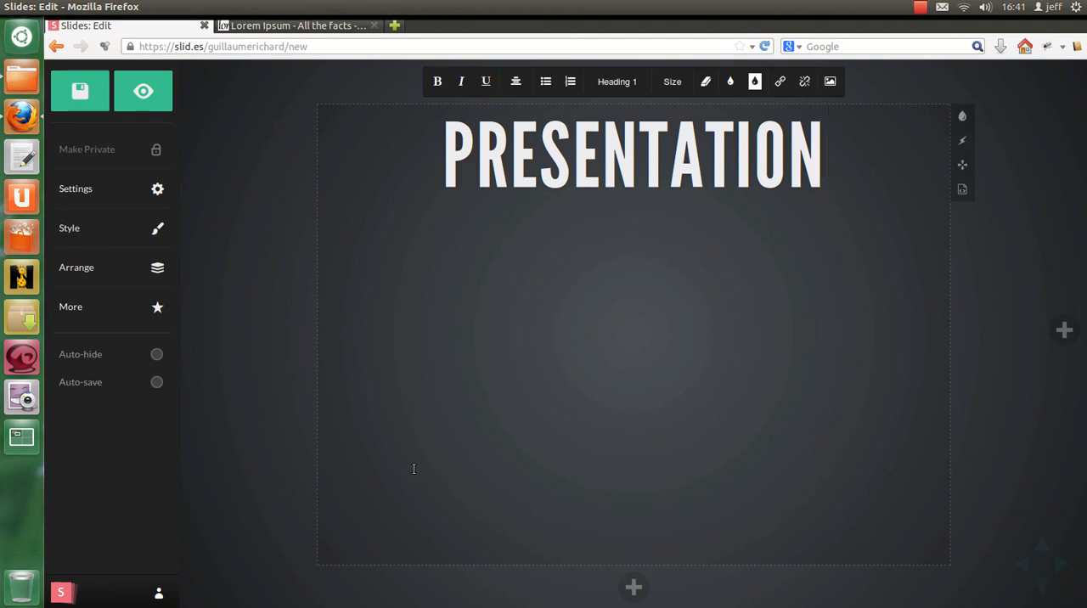
pyautogui.click(157, 384)
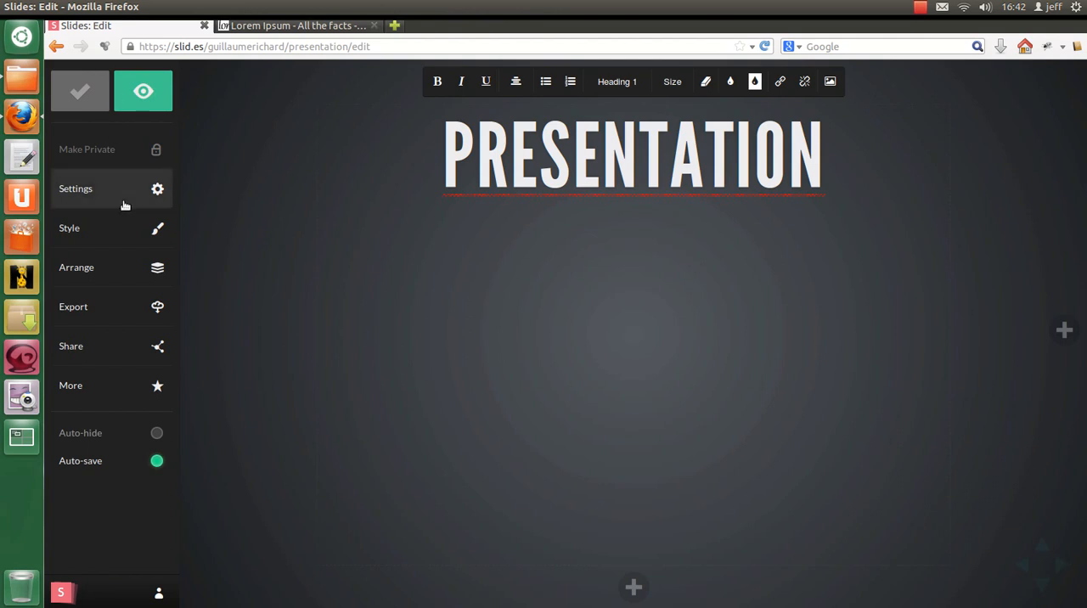
# Step: In the deck settings, add the description "test de création de présentation" and enable looping of the presentation
pyautogui.click(145, 188)
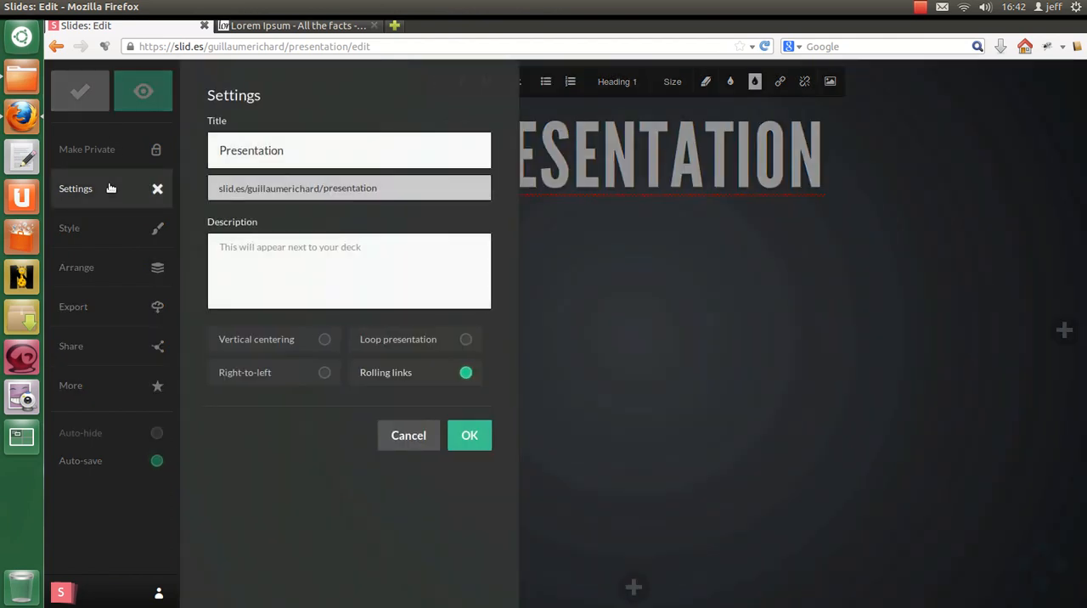
pyautogui.moveTo(314, 150); pyautogui.dragTo(208, 149)
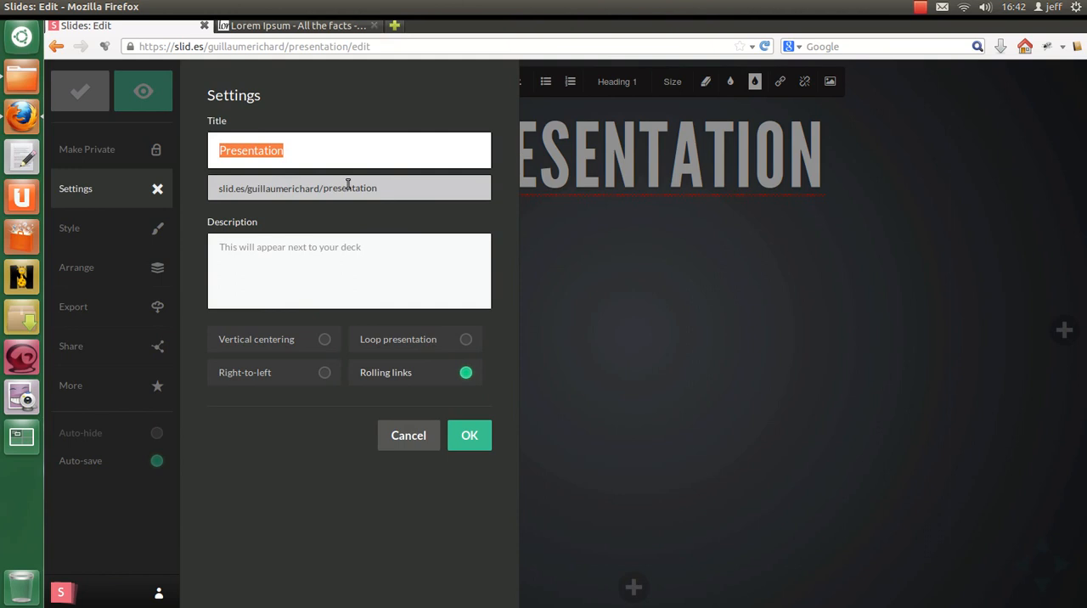
pyautogui.click(312, 253)
pyautogui.write('test d')
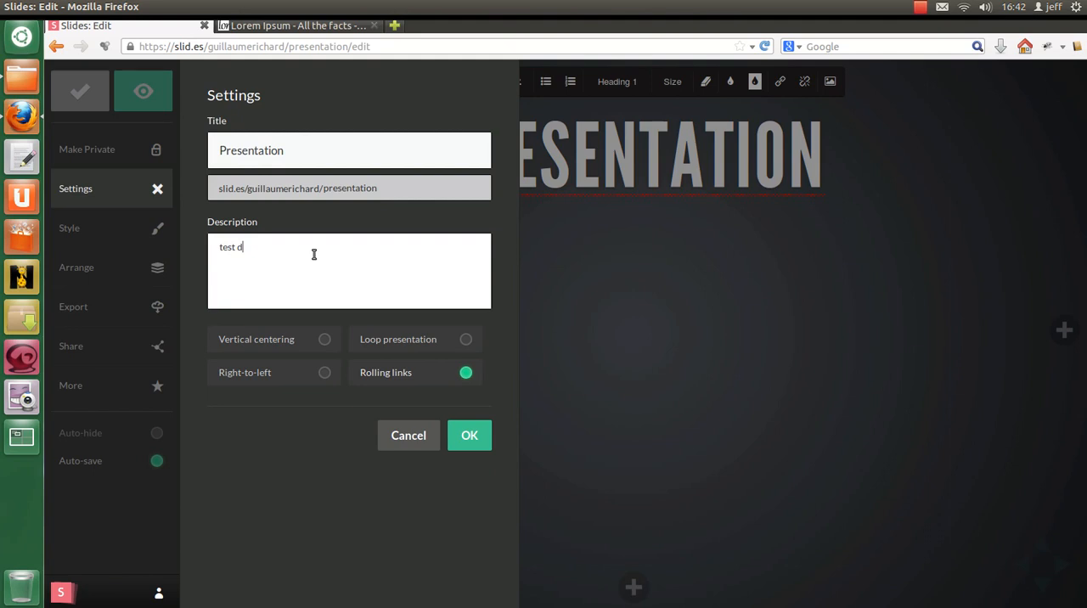
pyautogui.write('e création de présentation')
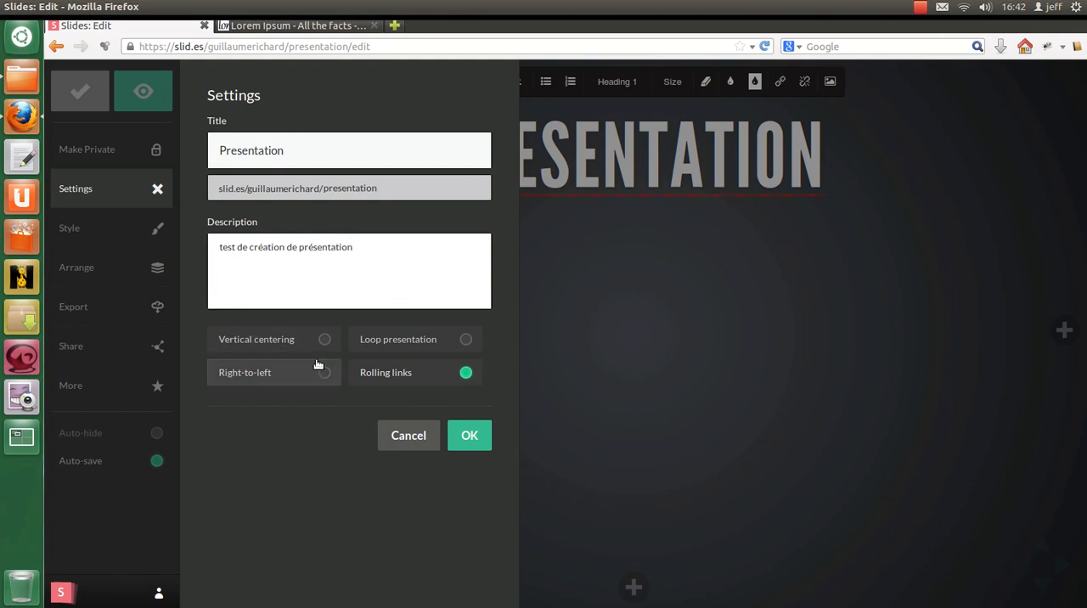
pyautogui.click(406, 341)
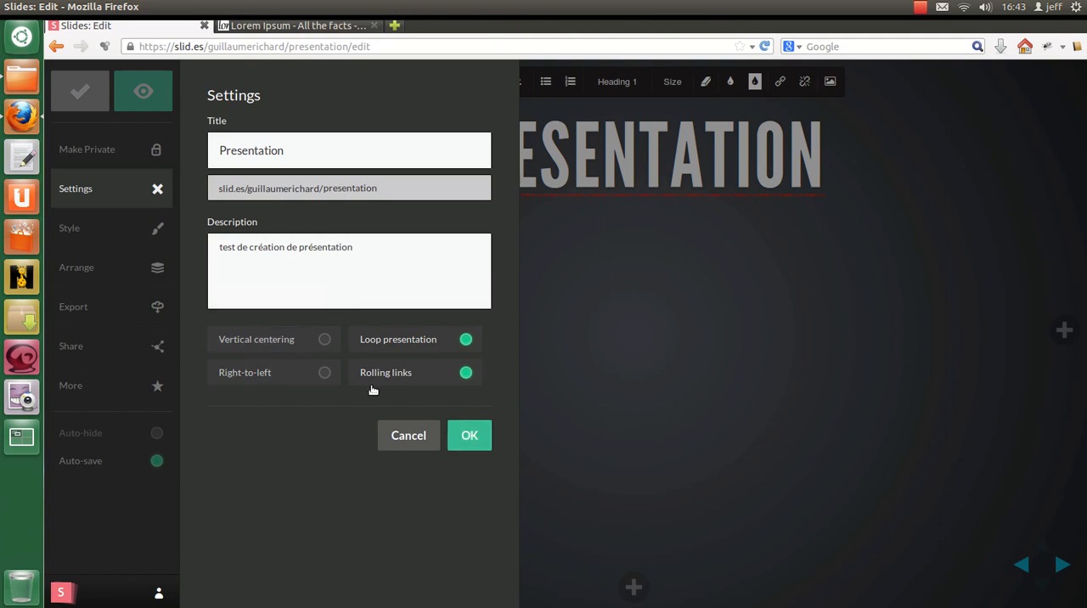
pyautogui.click(469, 436)
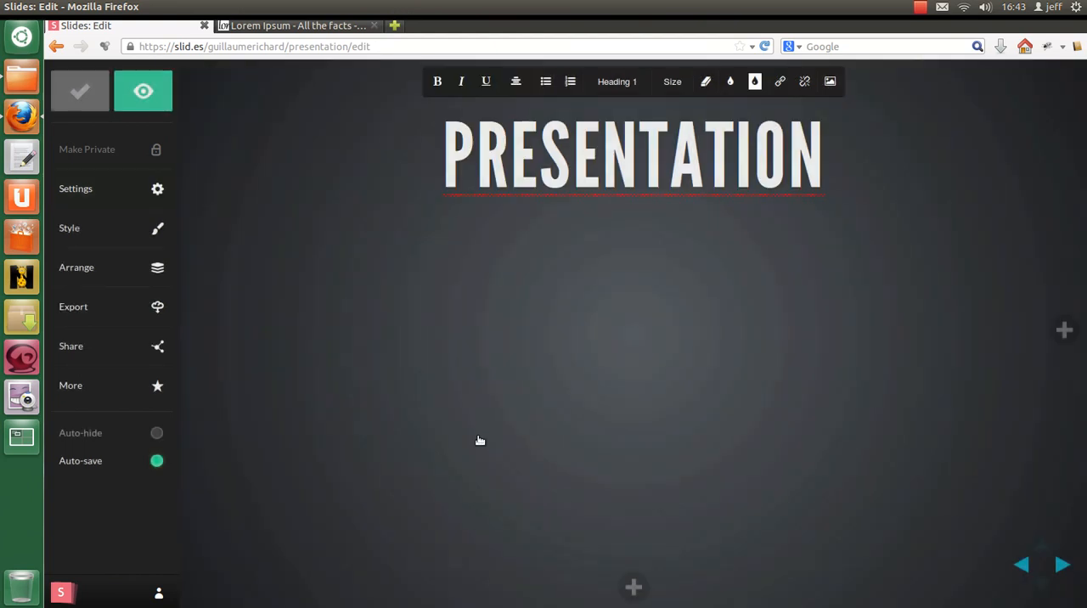
# Step: Style the deck with the dark blue colour theme, the Asul font and the overlapping-slides transition shown last
pyautogui.click(94, 230)
pyautogui.moveTo(264, 219); pyautogui.dragTo(341, 215)
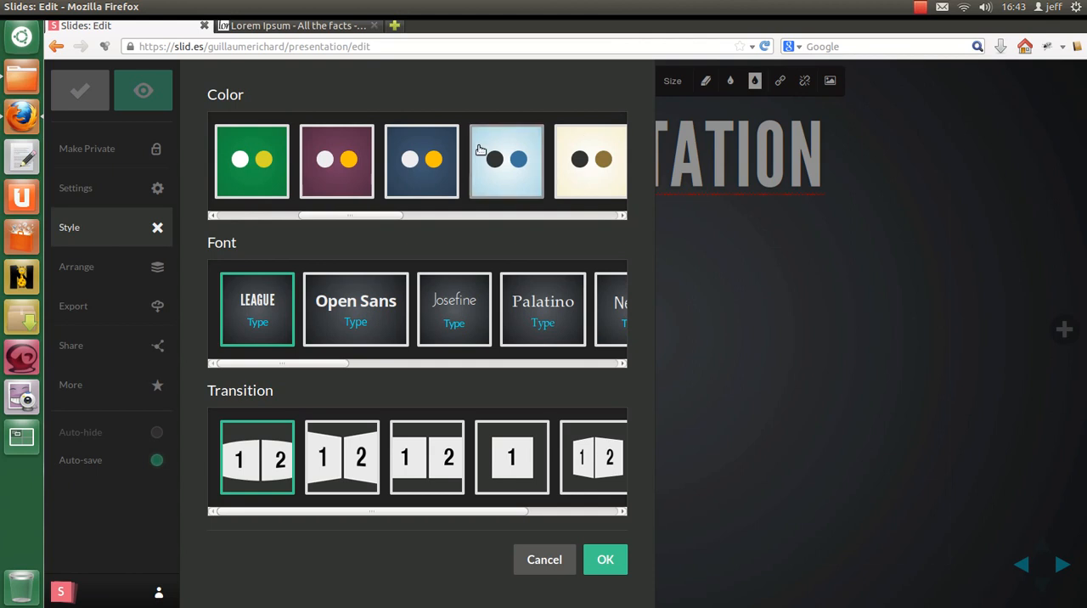
pyautogui.click(429, 184)
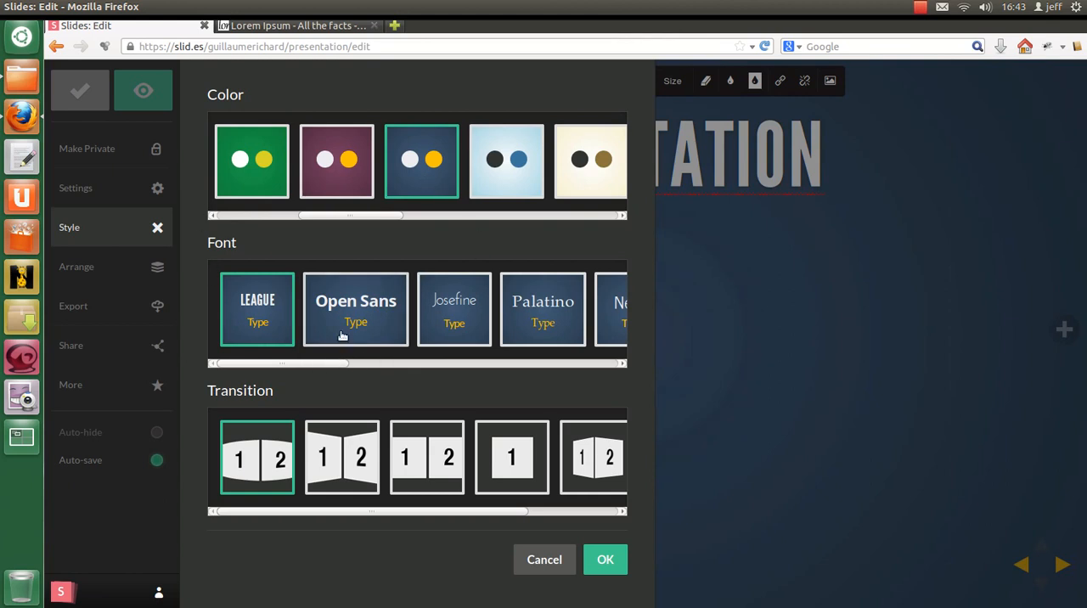
pyautogui.moveTo(283, 364); pyautogui.dragTo(441, 348)
pyautogui.click(537, 318)
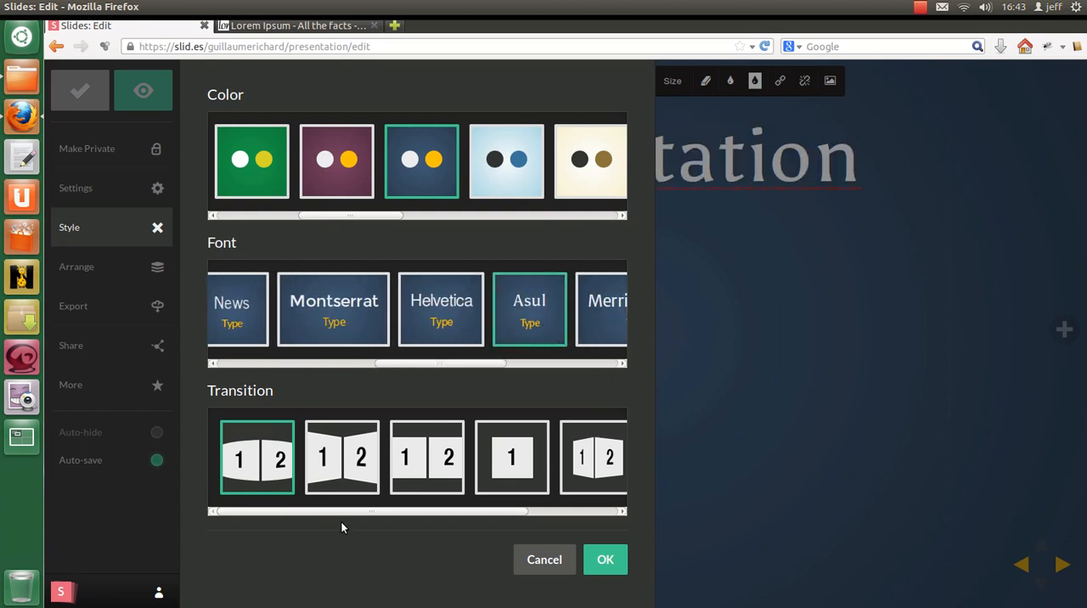
pyautogui.moveTo(348, 514); pyautogui.dragTo(509, 514)
pyautogui.click(585, 461)
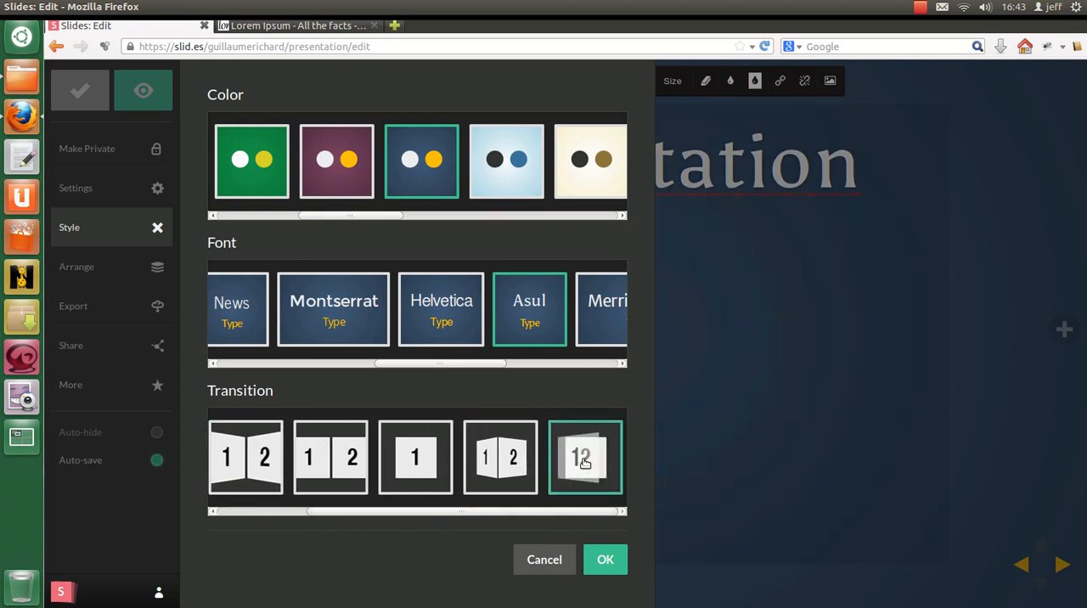
pyautogui.click(614, 562)
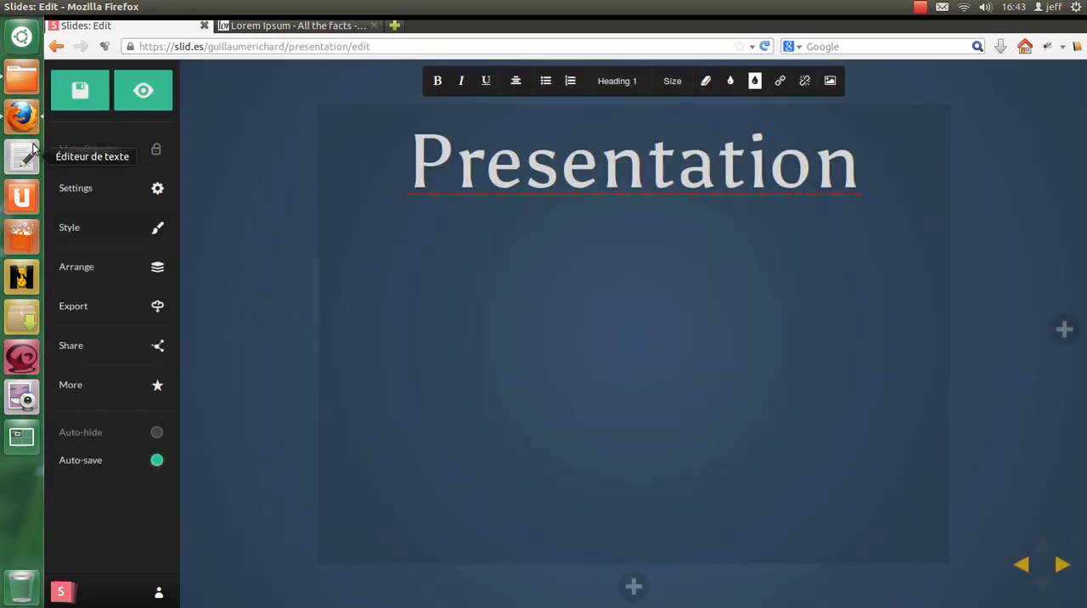
# Step: Copy the deck's exported HTML code and paste it into a blank document in the gedit text editor
pyautogui.click(108, 270)
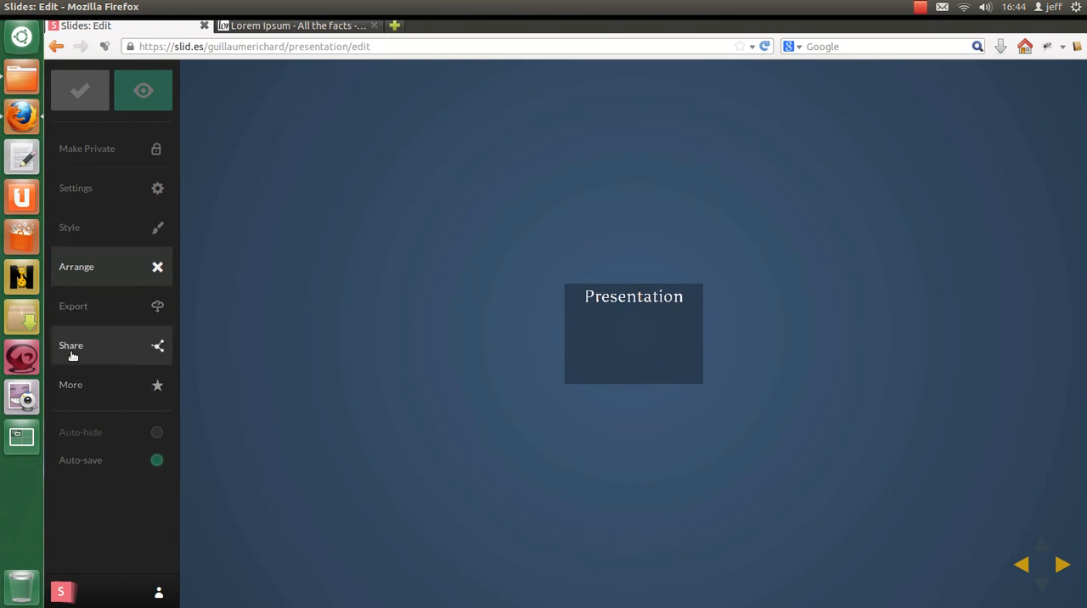
pyautogui.click(109, 309)
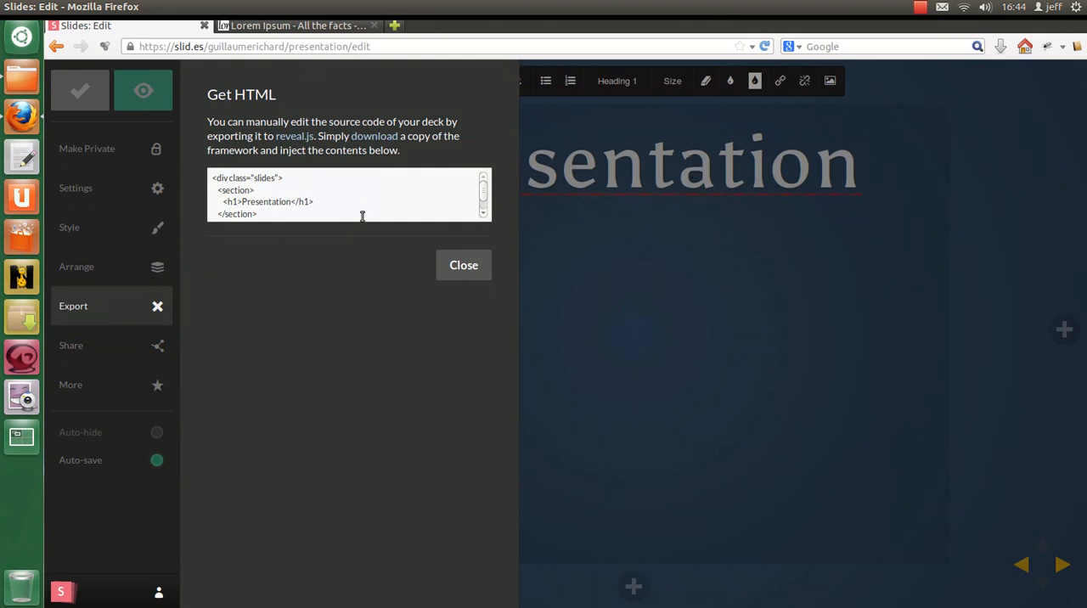
pyautogui.scroll(-1, 350, 194)
pyautogui.tripleClick(348, 192)
pyautogui.hotkey('ctrl', 'c')
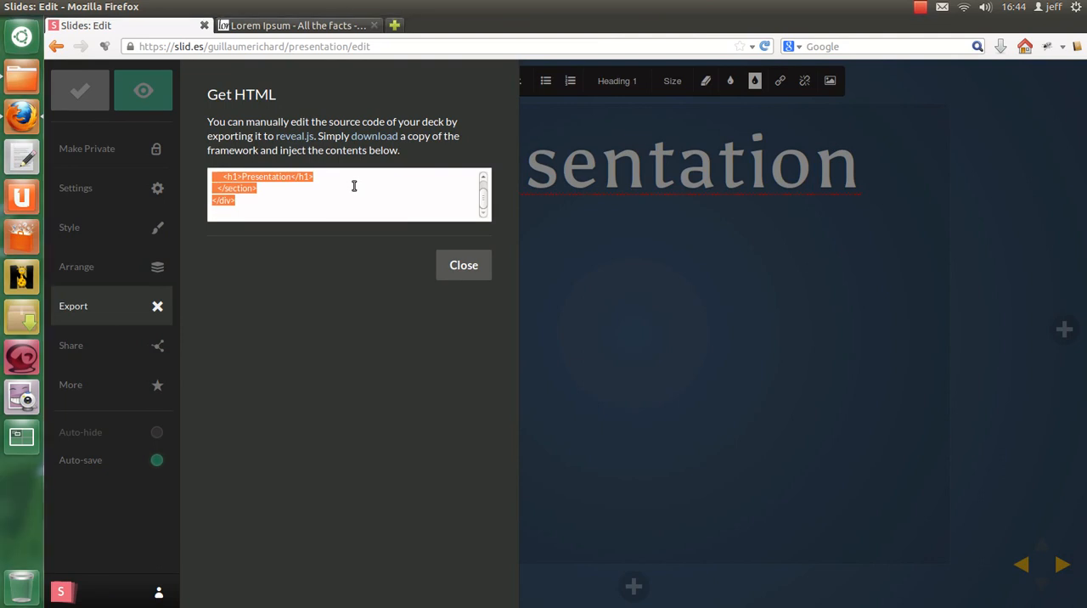
pyautogui.hotkey('alt', 'Tab')
pyautogui.hotkey('ctrl', 'v')
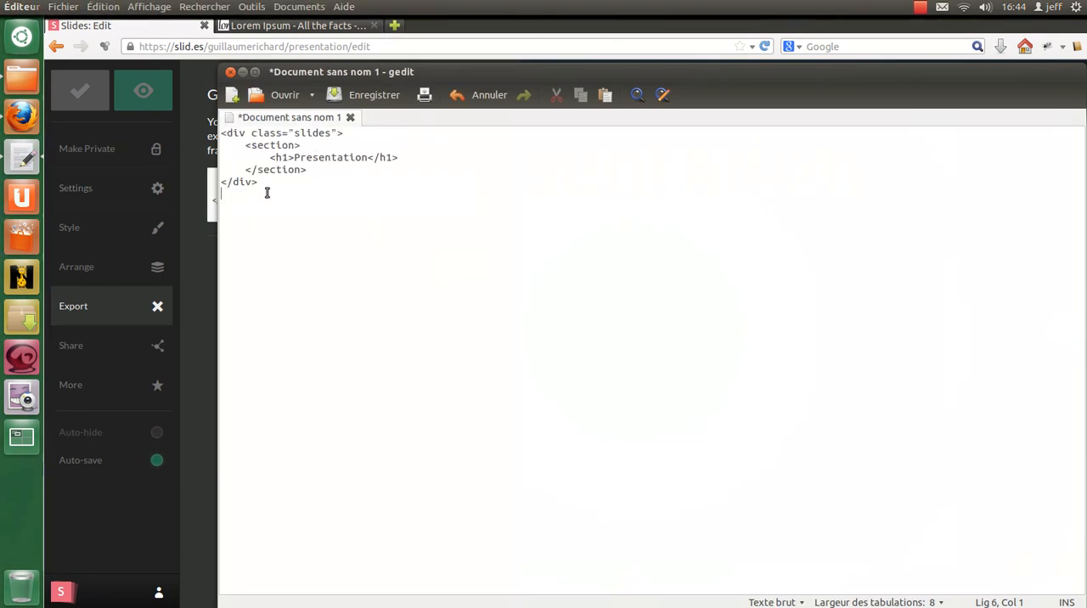
# Step: Review the pasted HTML code in gedit, then return to the deck editor and close the HTML export
pyautogui.moveTo(223, 132); pyautogui.dragTo(303, 250)
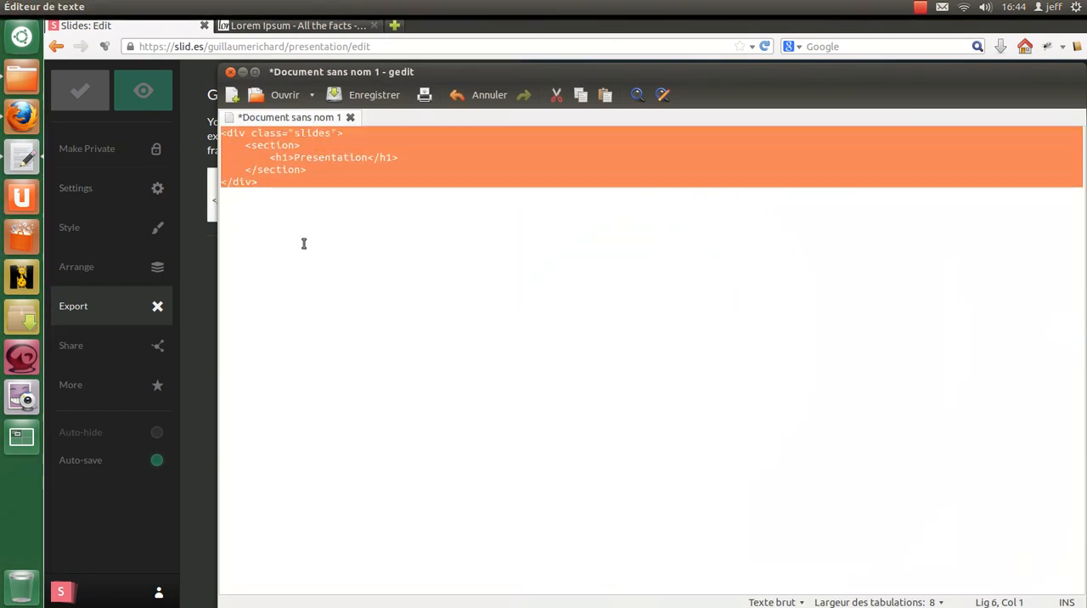
pyautogui.click(241, 72)
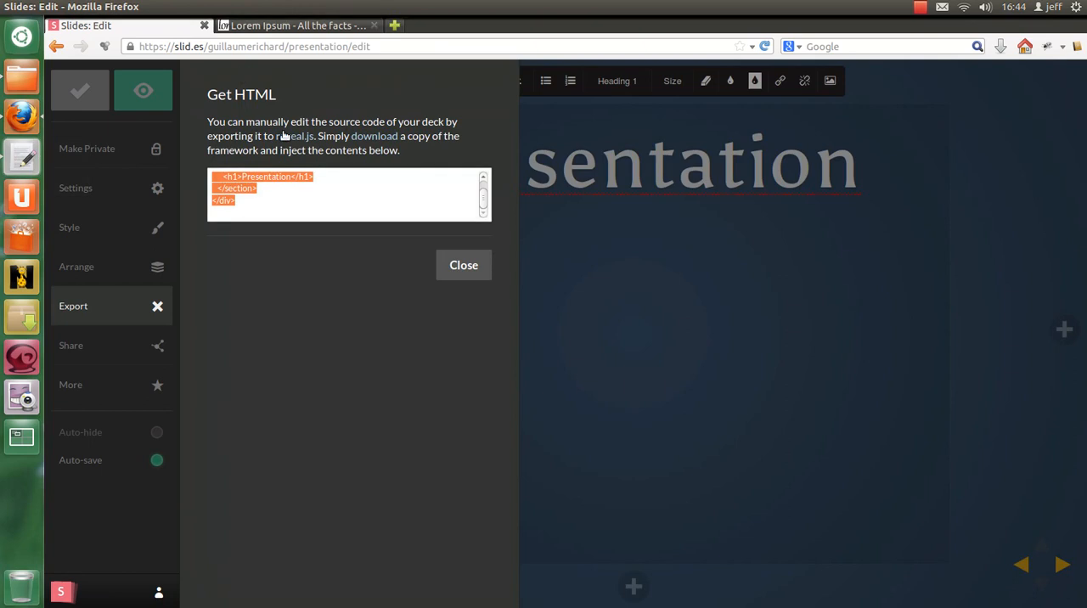
pyautogui.click(22, 158)
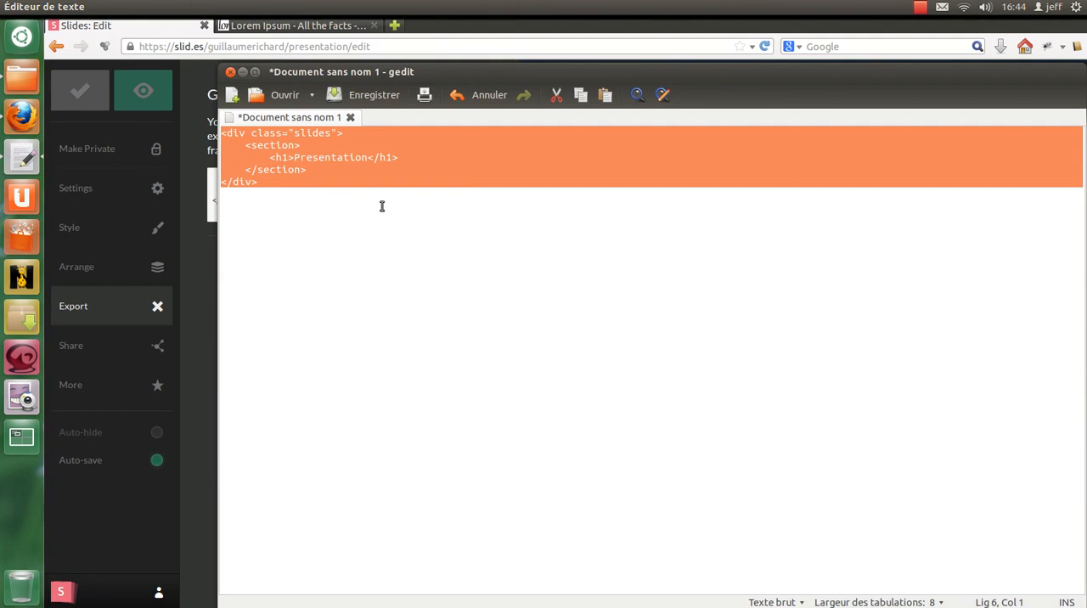
pyautogui.click(243, 72)
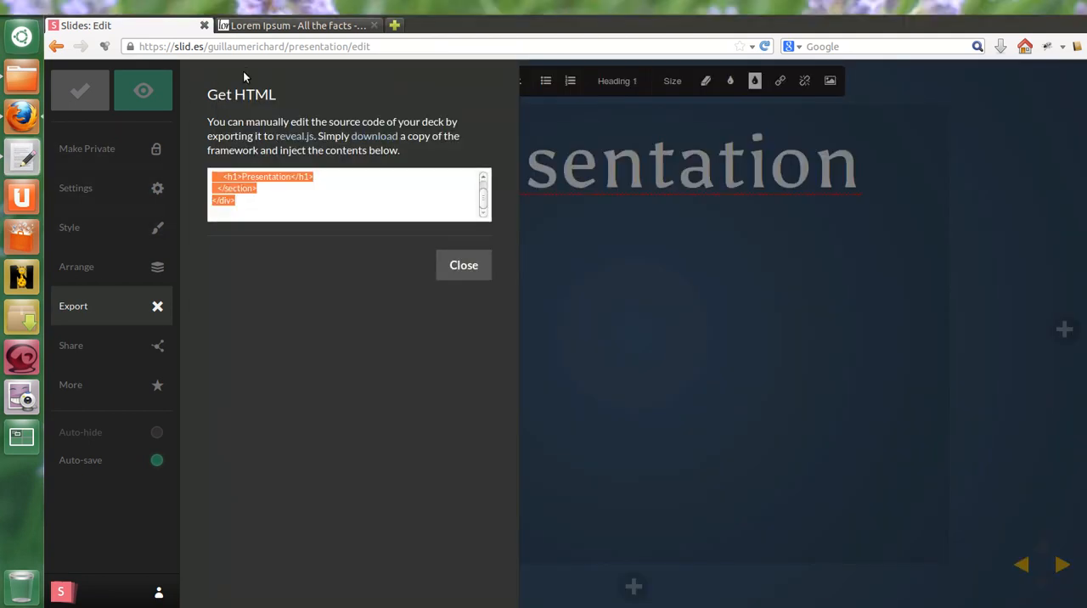
pyautogui.click(463, 270)
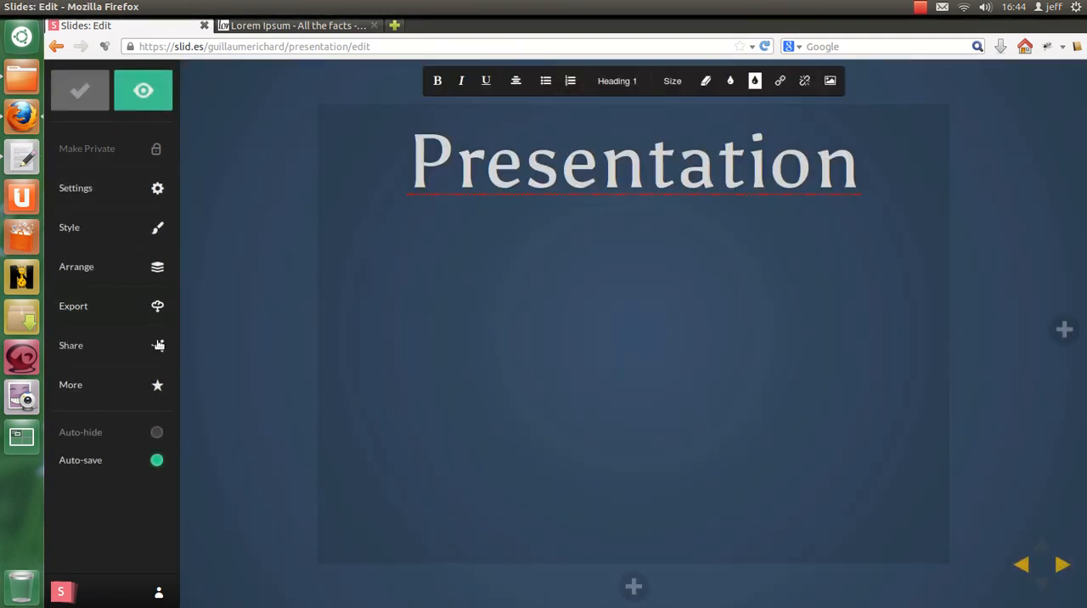
# Step: Examine the deck's share link and embed code and the Free and Pro plan comparison, then return to the slide
pyautogui.click(116, 345)
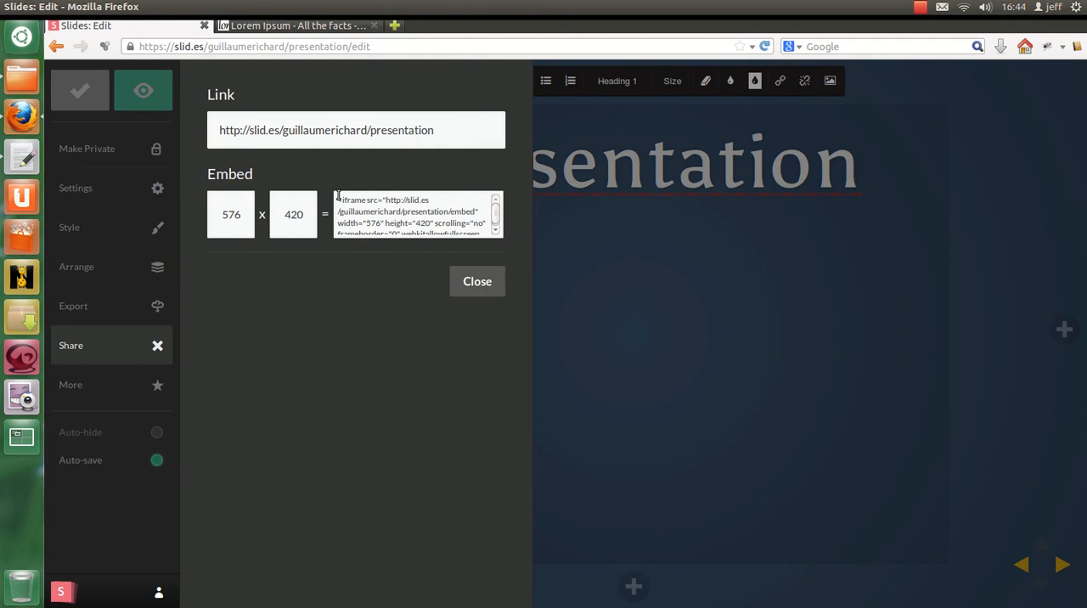
pyautogui.click(121, 389)
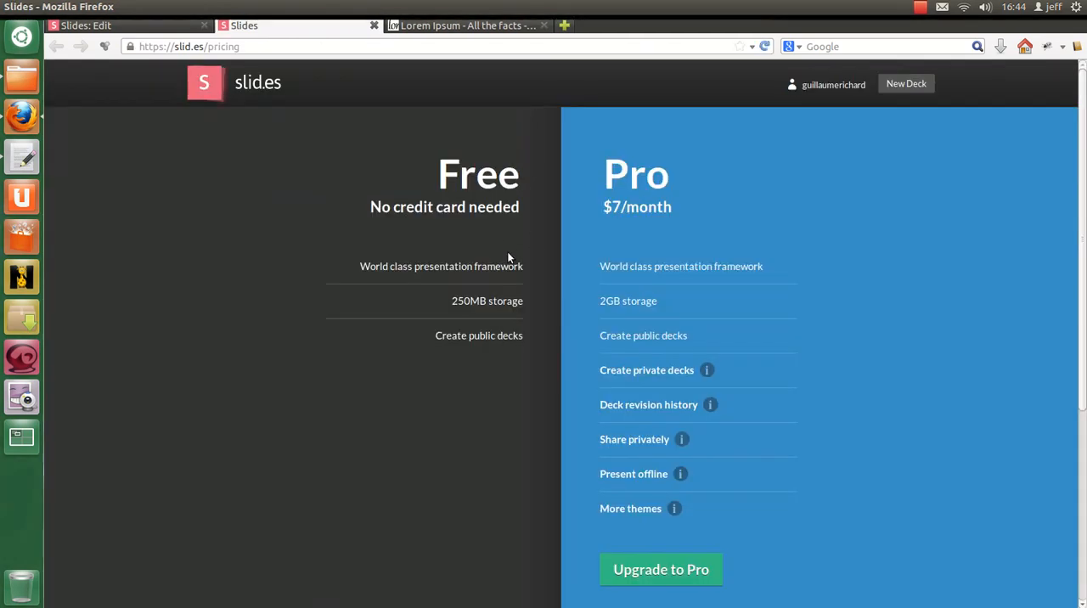
pyautogui.doubleClick(456, 172)
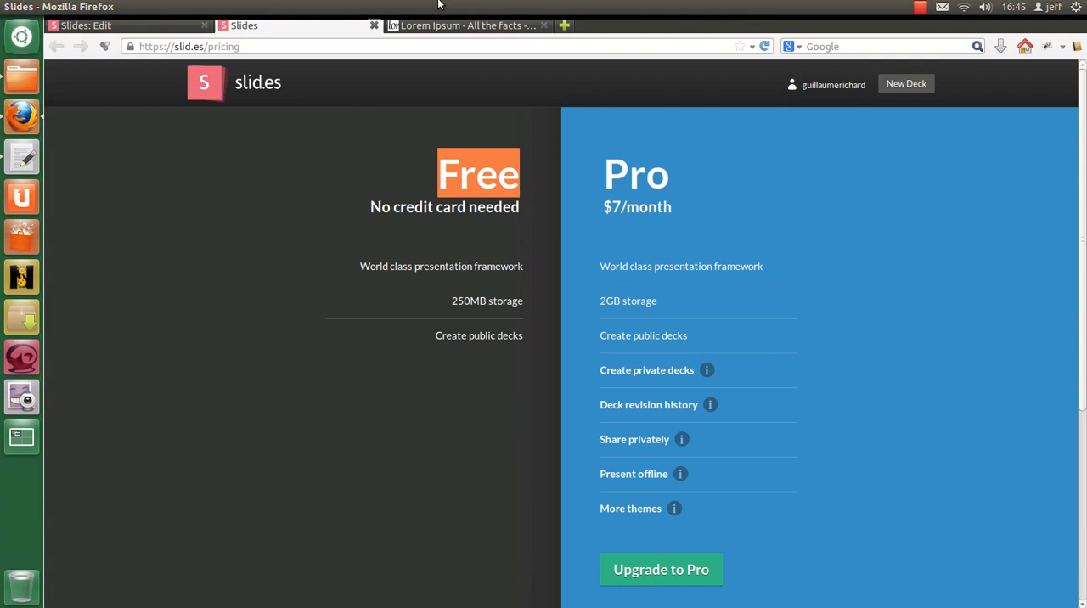
pyautogui.click(374, 25)
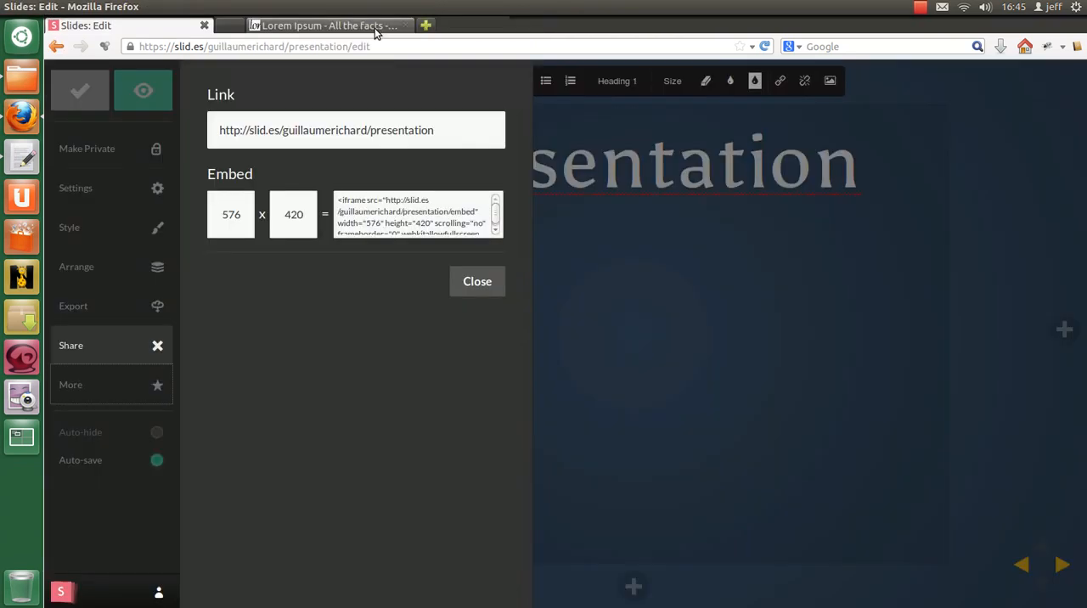
pyautogui.click(482, 289)
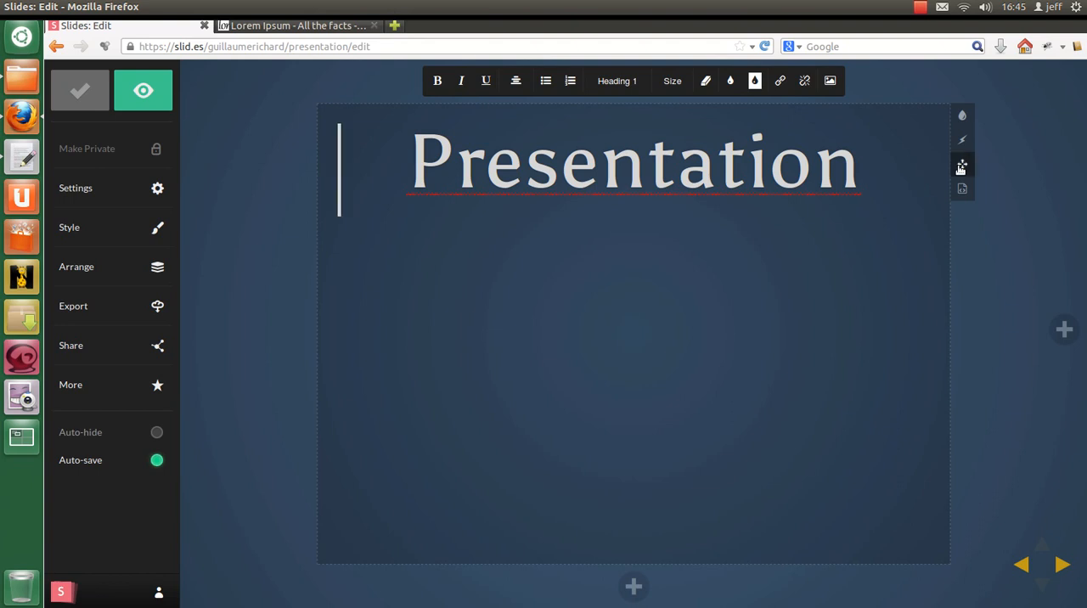
# Step: Reposition the "Presentation" heading slightly up and to the left within the slide
pyautogui.click(962, 164)
pyautogui.click(807, 92)
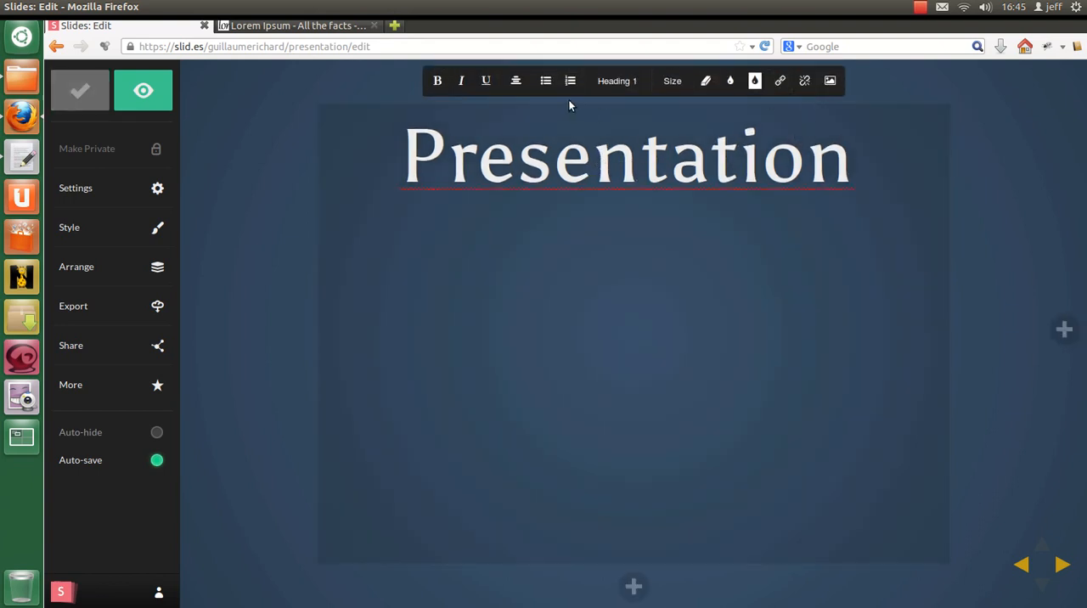
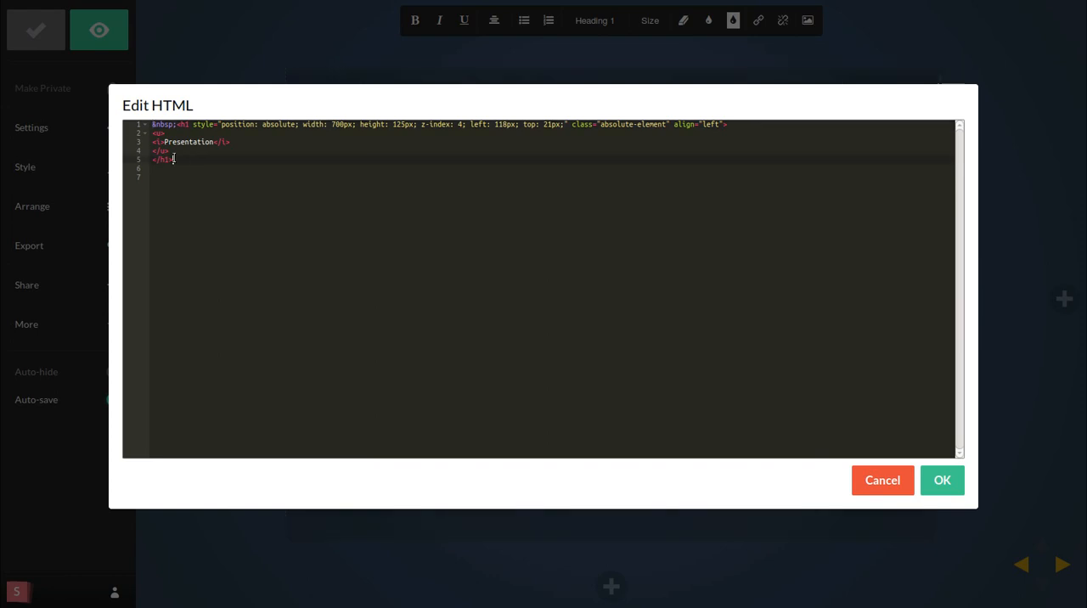
# Step: In the slide's HTML code, delete the leading &nbsp; and strip all attributes from the opening h1 tag
pyautogui.moveTo(172, 160); pyautogui.dragTo(137, 116)
pyautogui.click(686, 24)
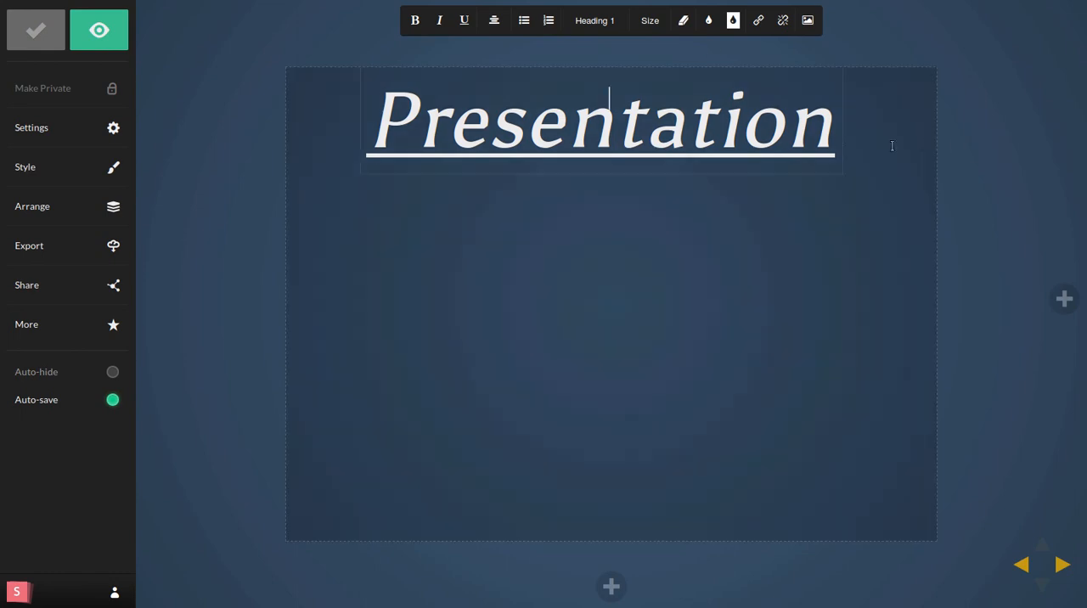
pyautogui.click(947, 151)
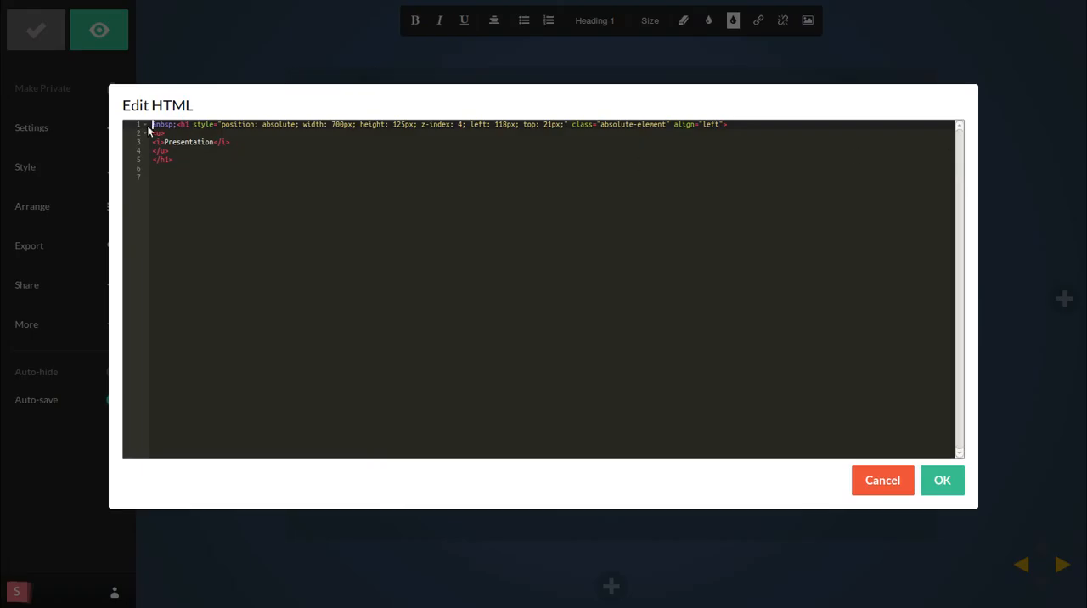
pyautogui.moveTo(176, 124); pyautogui.dragTo(152, 124)
pyautogui.press('BackSpace')
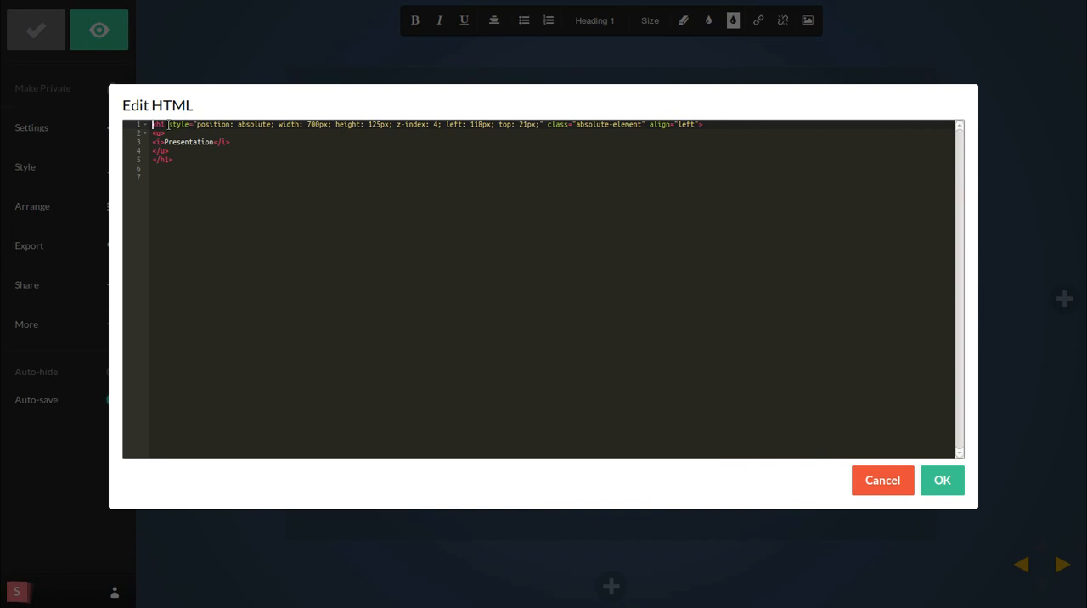
pyautogui.moveTo(168, 123); pyautogui.dragTo(695, 124)
pyautogui.press('BackSpace')
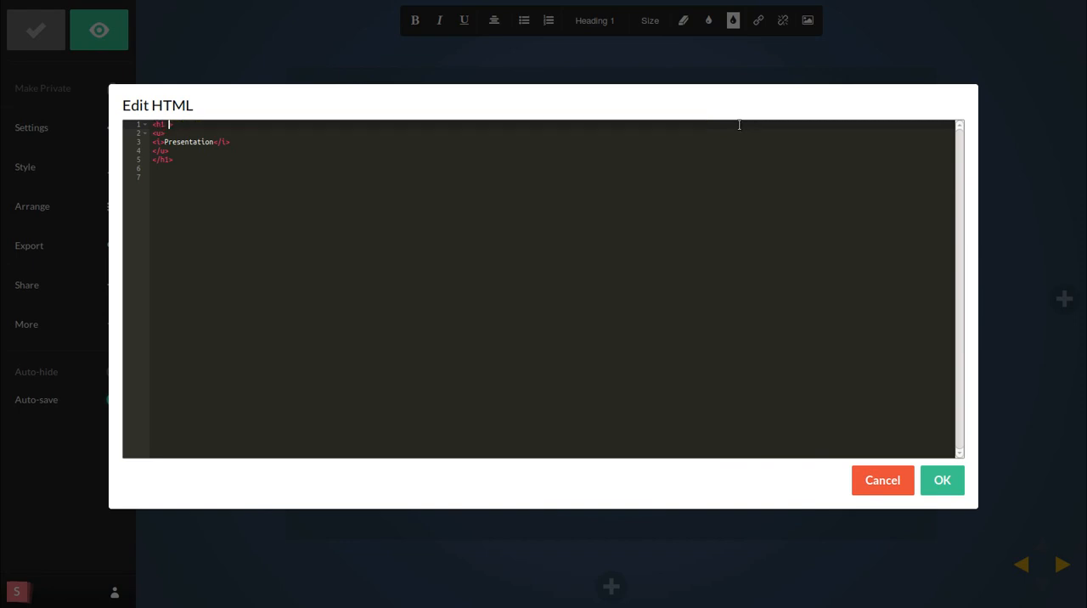
pyautogui.press('BackSpace')
# Step: Replace the underlined italic markup inside the h1 with the plain text "Presentation" and apply the HTML
pyautogui.moveTo(176, 153); pyautogui.dragTo(149, 135)
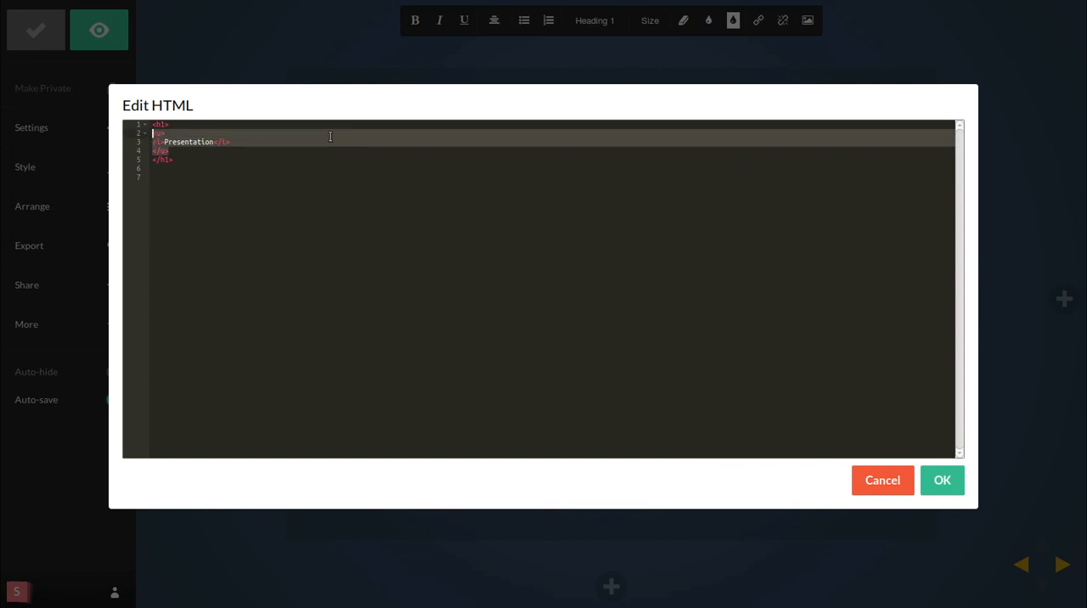
pyautogui.press('BackSpace')
pyautogui.press('BackSpace')
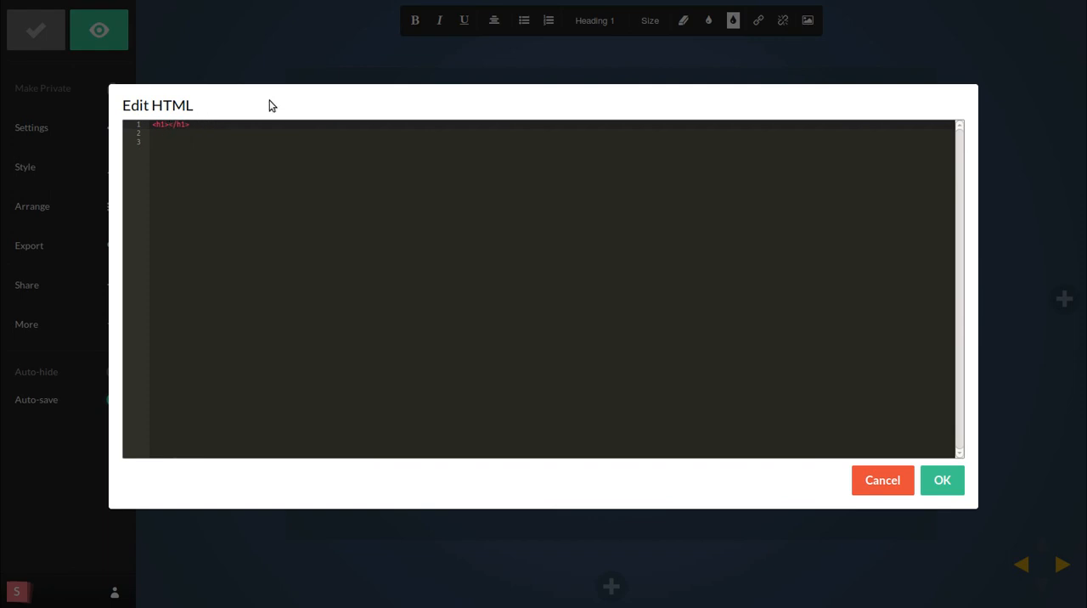
pyautogui.write('Presentation')
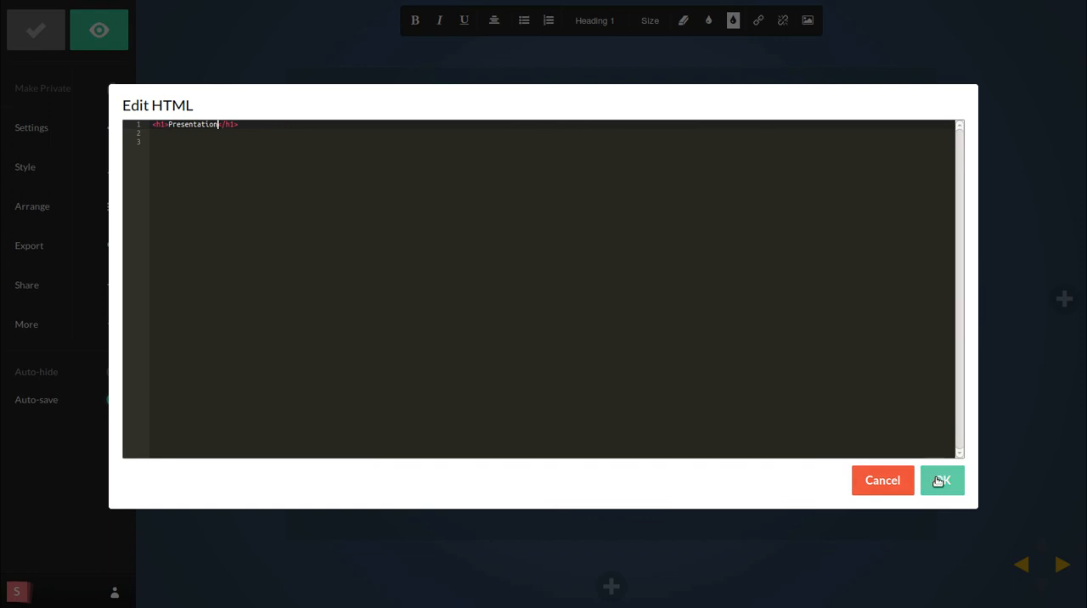
pyautogui.click(935, 482)
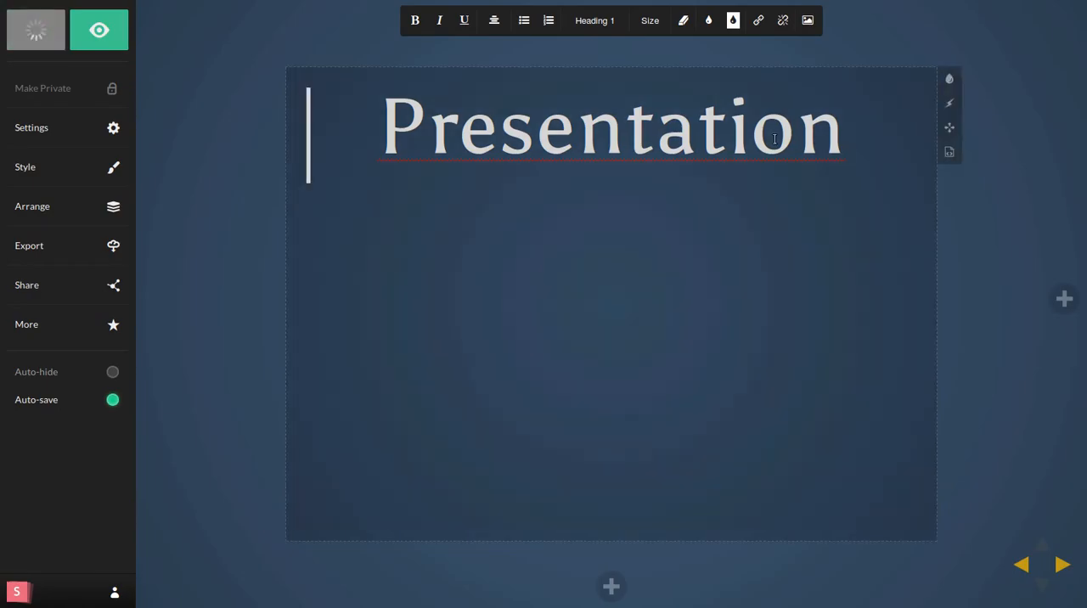
# Step: Reopen the slide's HTML code and add an empty p element on the line below the heading
pyautogui.click(950, 153)
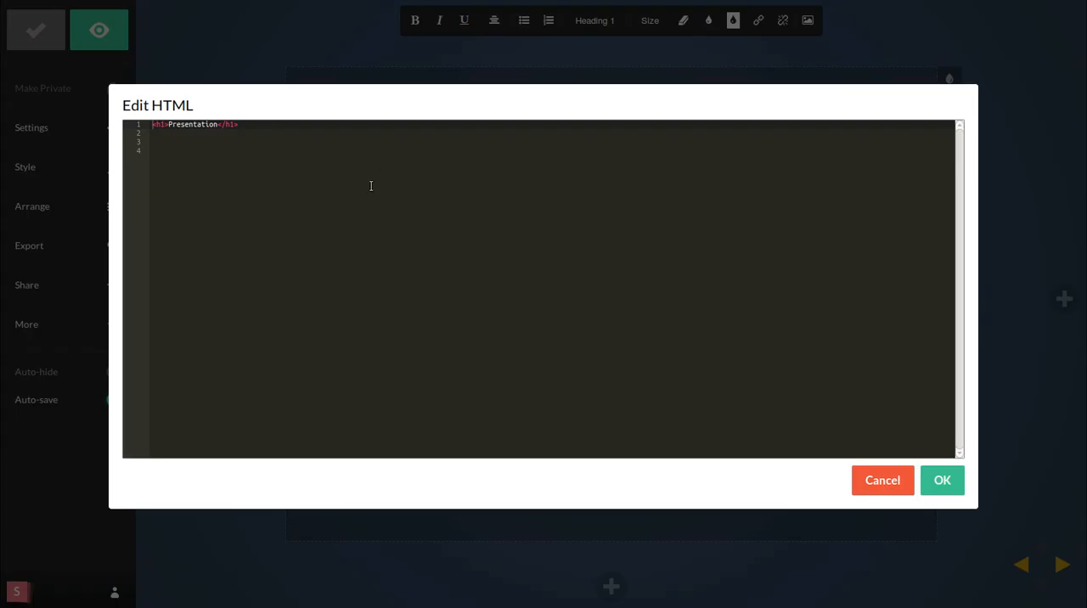
pyautogui.click(191, 133)
pyautogui.press('BackSpace')
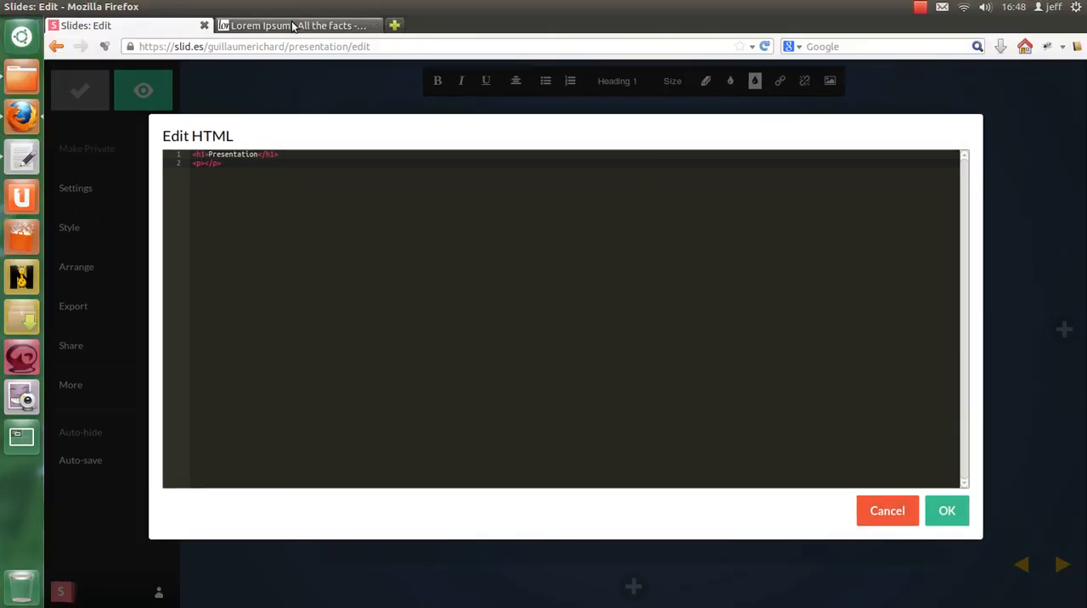
# Step: Switch to the Lorem Ipsum generator page and generate 5 words of placeholder text
pyautogui.click(289, 31)
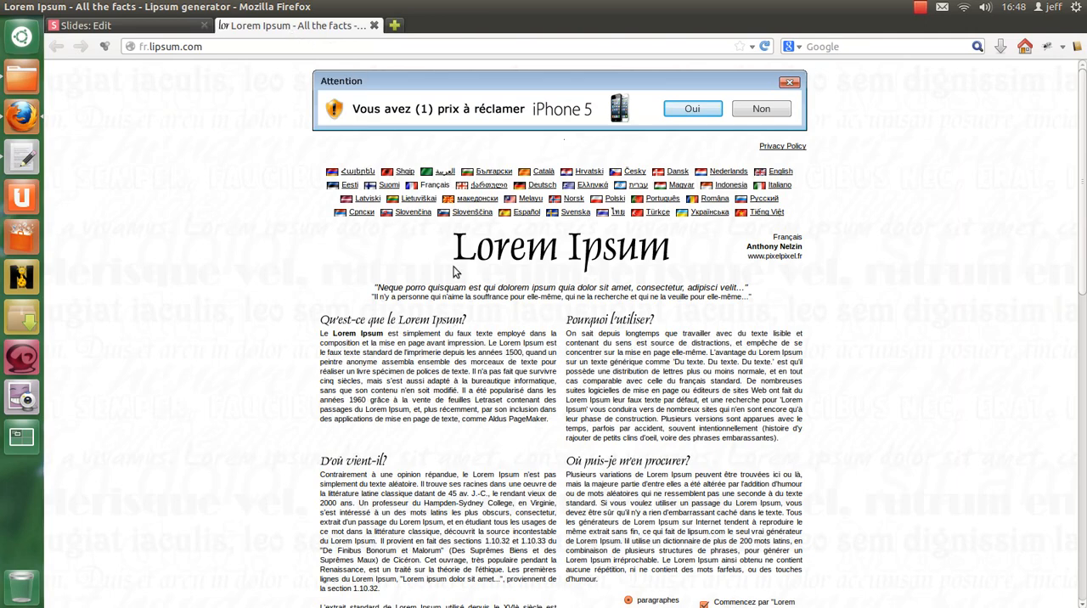
pyautogui.scroll(-8, 531, 293)
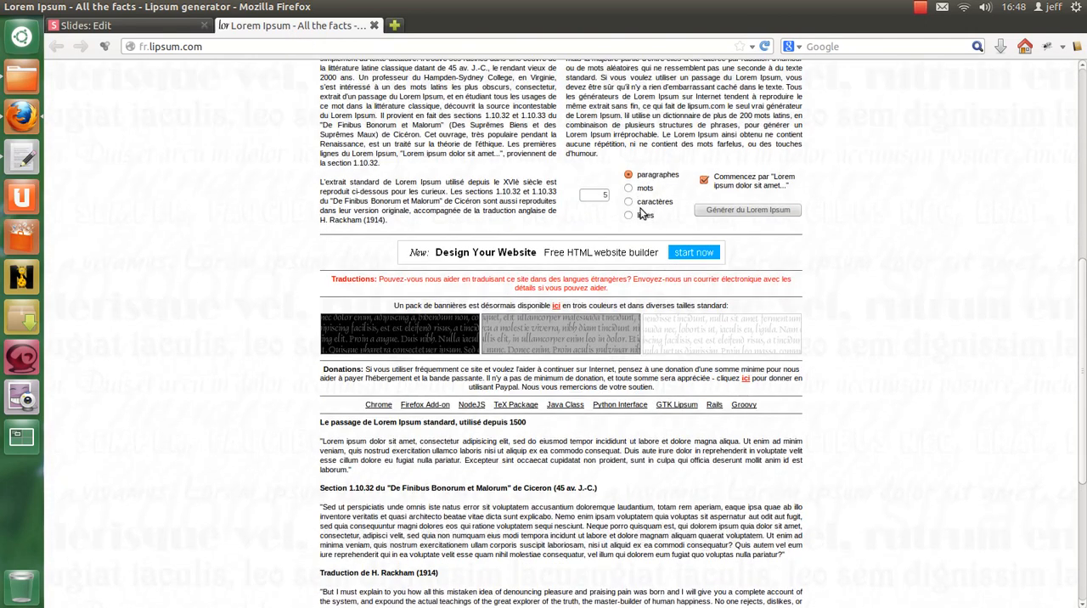
pyautogui.click(630, 187)
pyautogui.click(718, 210)
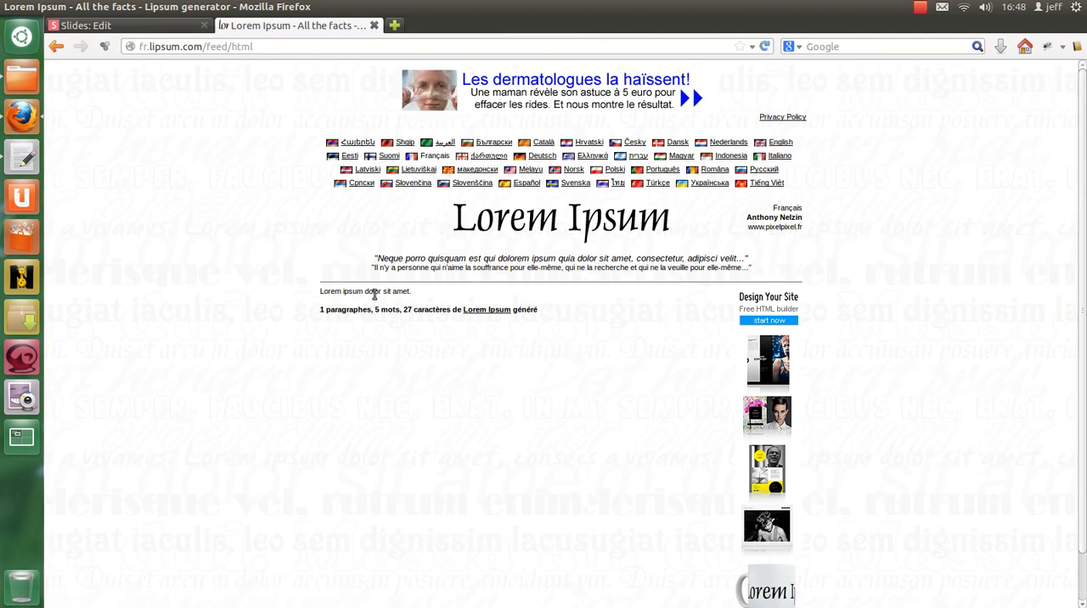
# Step: Copy "Lorem ipsum dolor sit amet." into the slide's p element and remove the line breaks before the text
pyautogui.tripleClick(348, 290)
pyautogui.hotkey('ctrl', 'c')
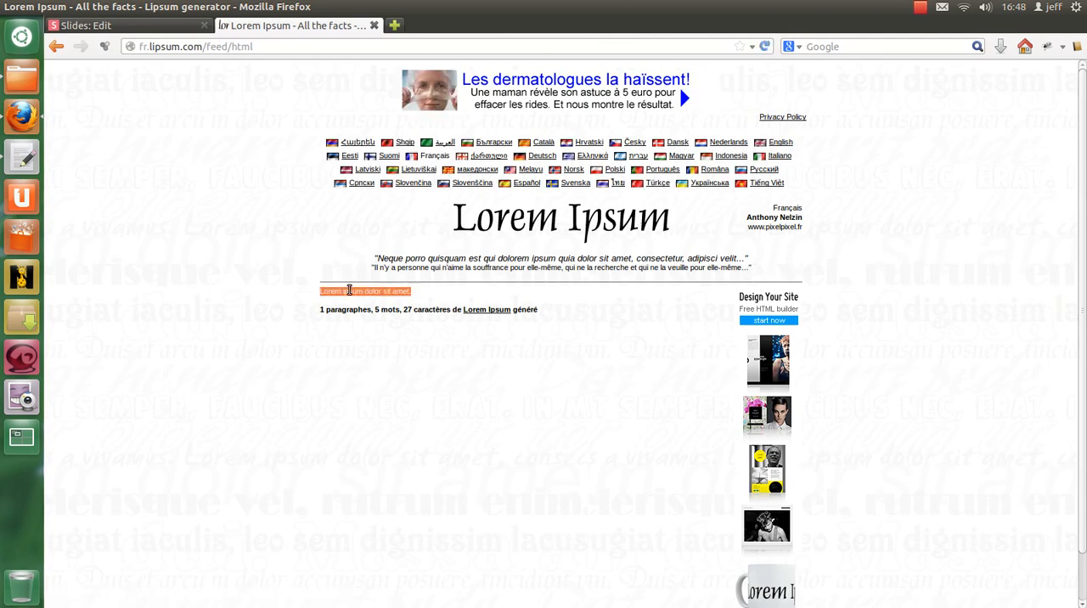
pyautogui.click(132, 24)
pyautogui.hotkey('ctrl', 'v')
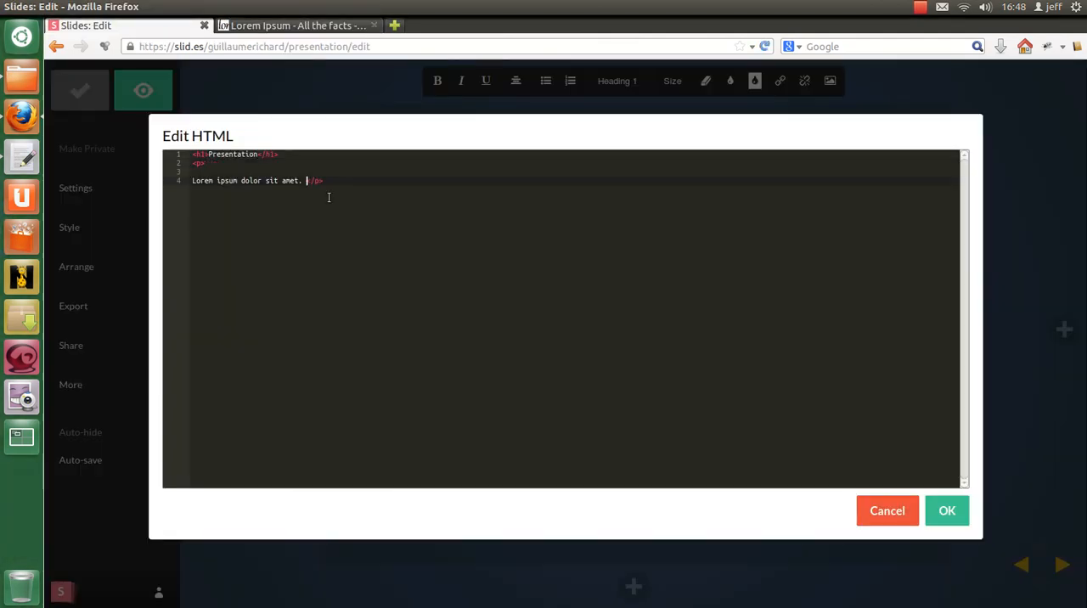
pyautogui.click(229, 165)
pyautogui.press('Delete')
pyautogui.press('Delete')
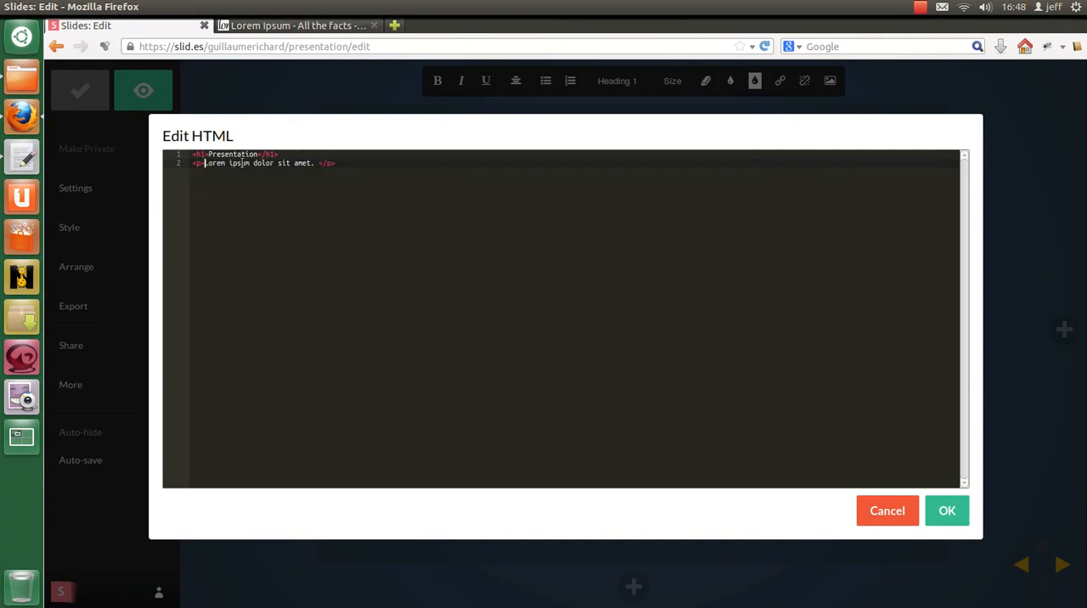
# Step: Insert a <br /> line between the h1 heading and the Lorem ipsum paragraph
pyautogui.click(297, 154)
pyautogui.press('Return')
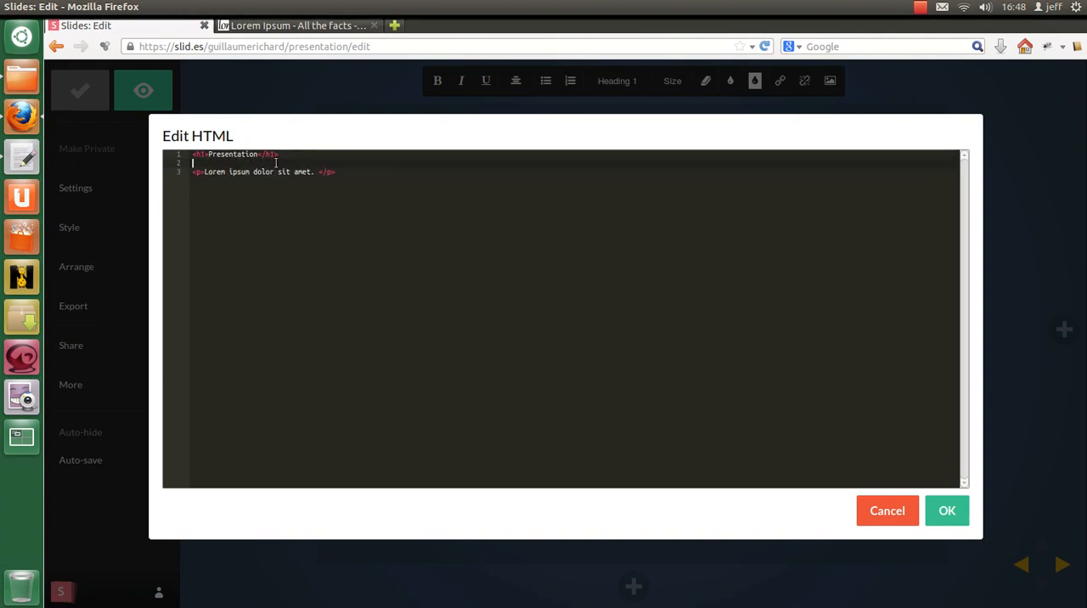
pyautogui.write('<br />')
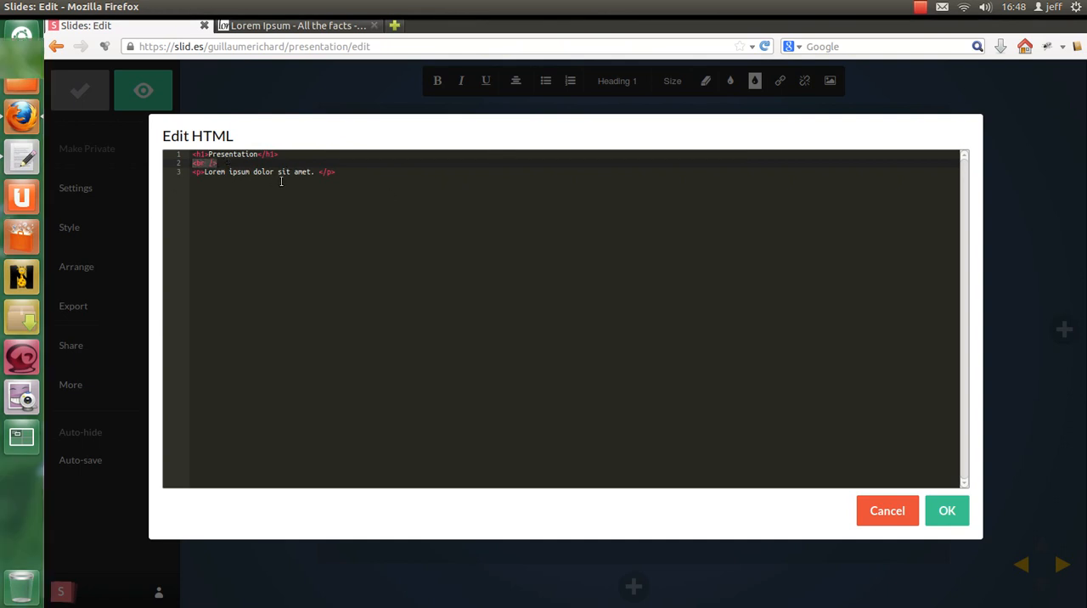
# Step: Add another <br /> and a second paragraph containing the author's full name, and apply the HTML
pyautogui.click(360, 173)
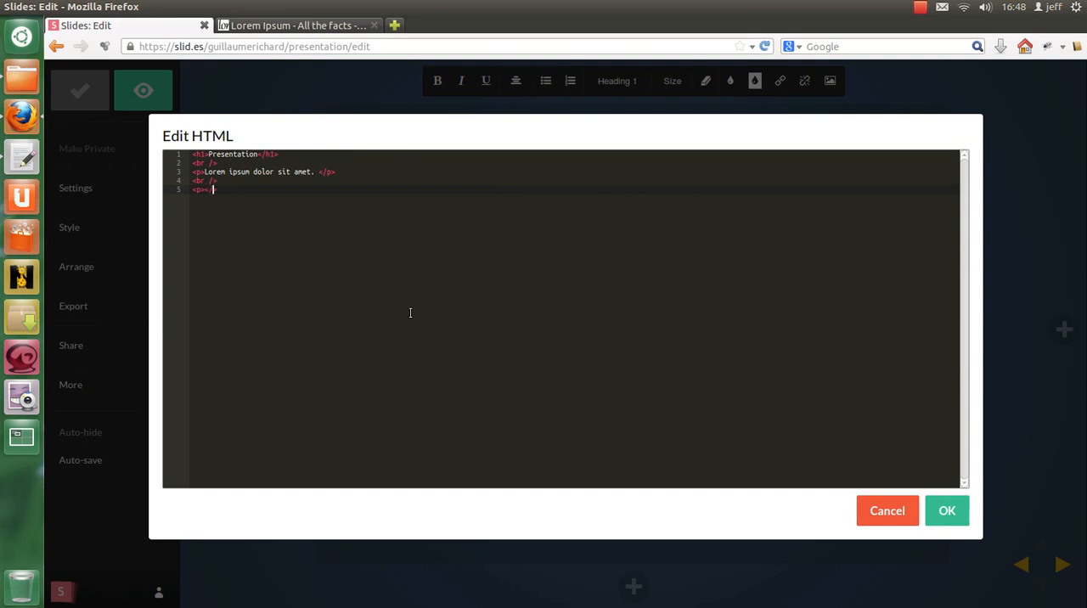
pyautogui.write('Guillaume RICHARD')
pyautogui.click(945, 514)
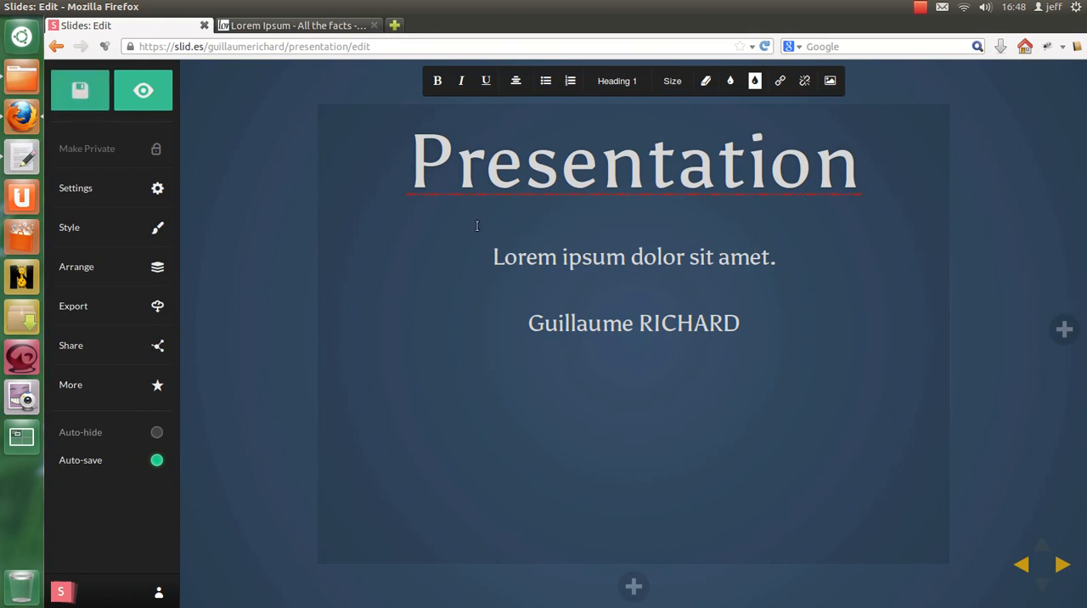
# Step: Reposition the author's name paragraph in the lower right corner of the slide
pyautogui.click(654, 329)
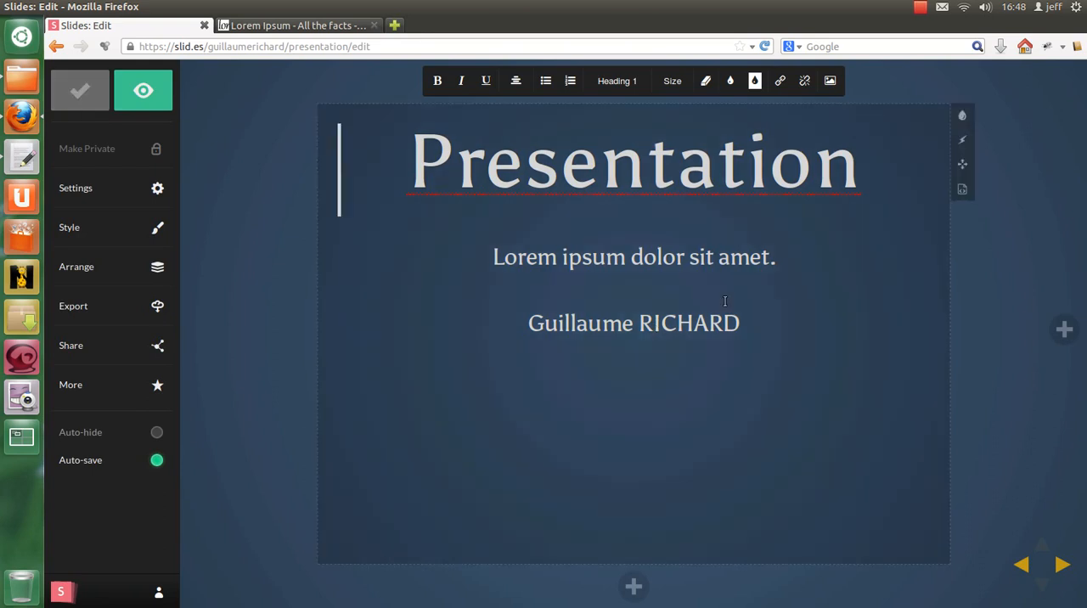
pyautogui.click(963, 167)
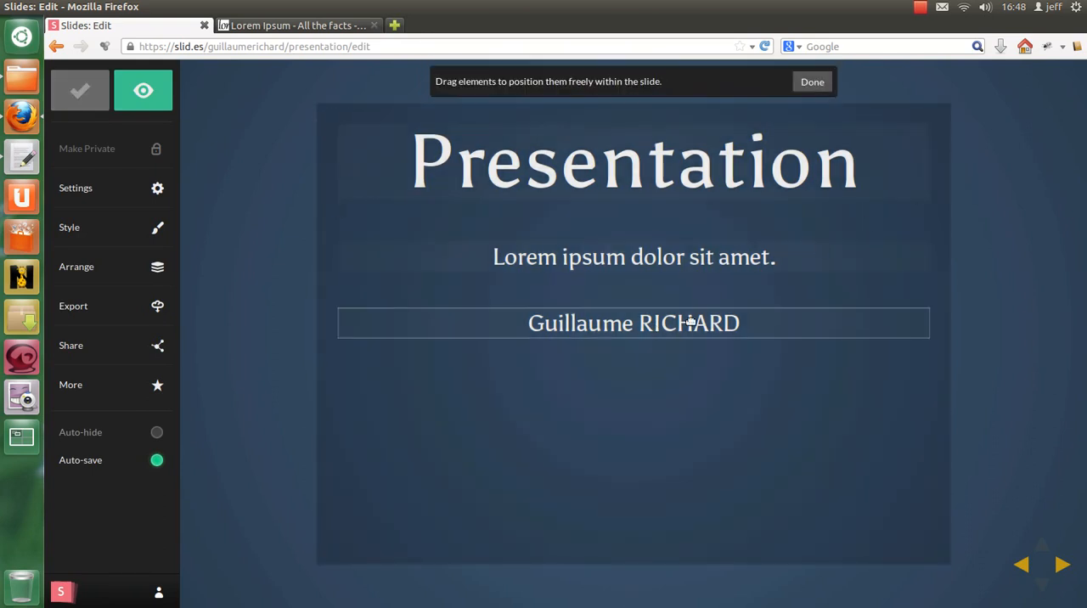
pyautogui.click(699, 322)
pyautogui.moveTo(704, 311); pyautogui.dragTo(806, 363)
pyautogui.moveTo(808, 465); pyautogui.dragTo(840, 540)
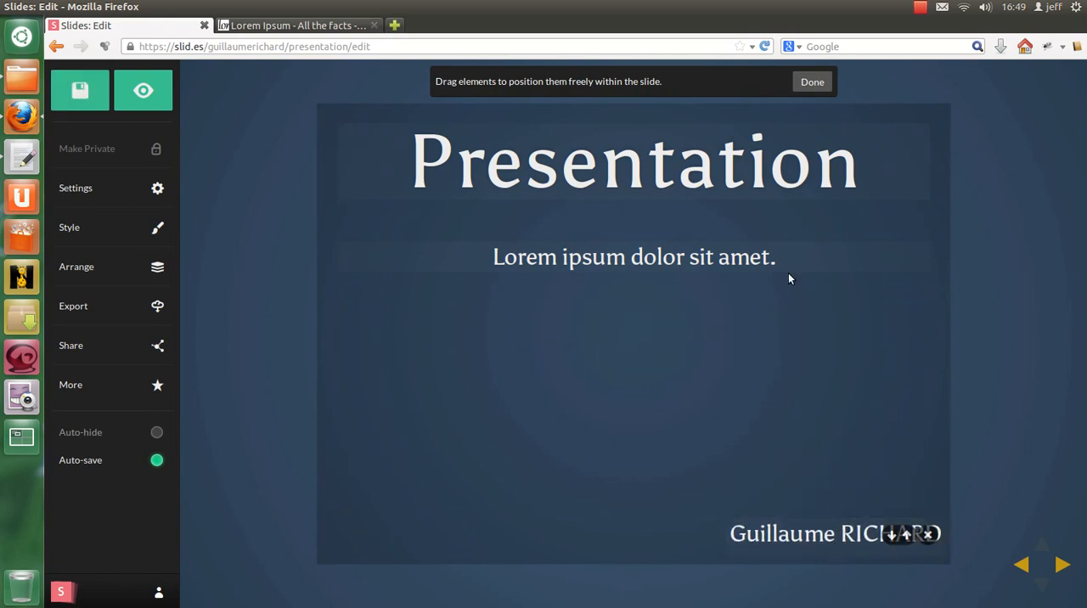
pyautogui.click(812, 81)
# Step: Reposition the "Lorem ipsum dolor sit amet." paragraph further left beneath the heading
pyautogui.click(573, 262)
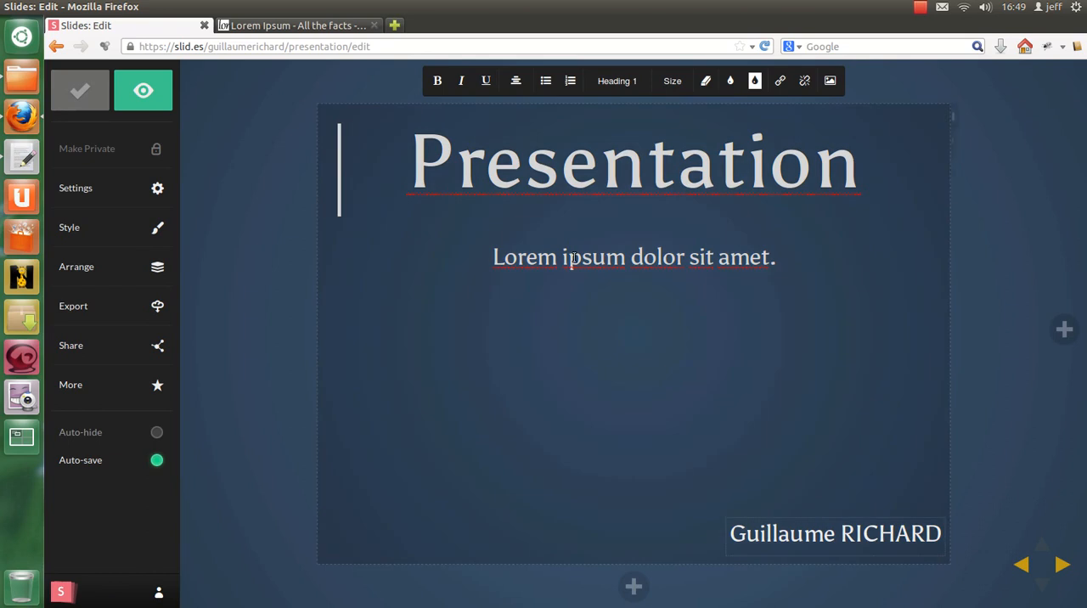
pyautogui.click(961, 164)
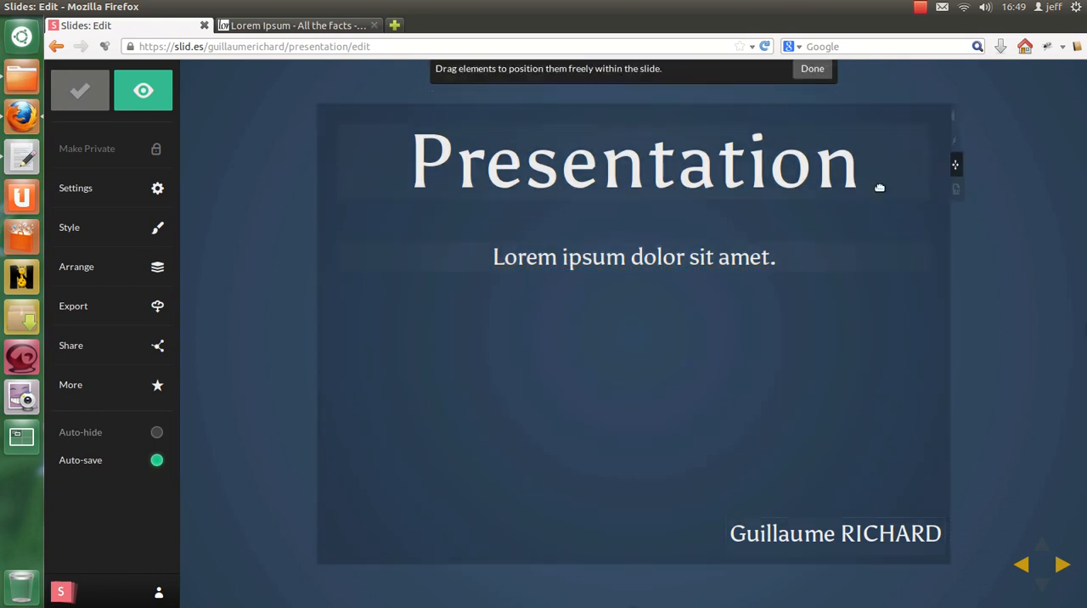
pyautogui.click(723, 260)
pyautogui.moveTo(627, 248); pyautogui.dragTo(548, 264)
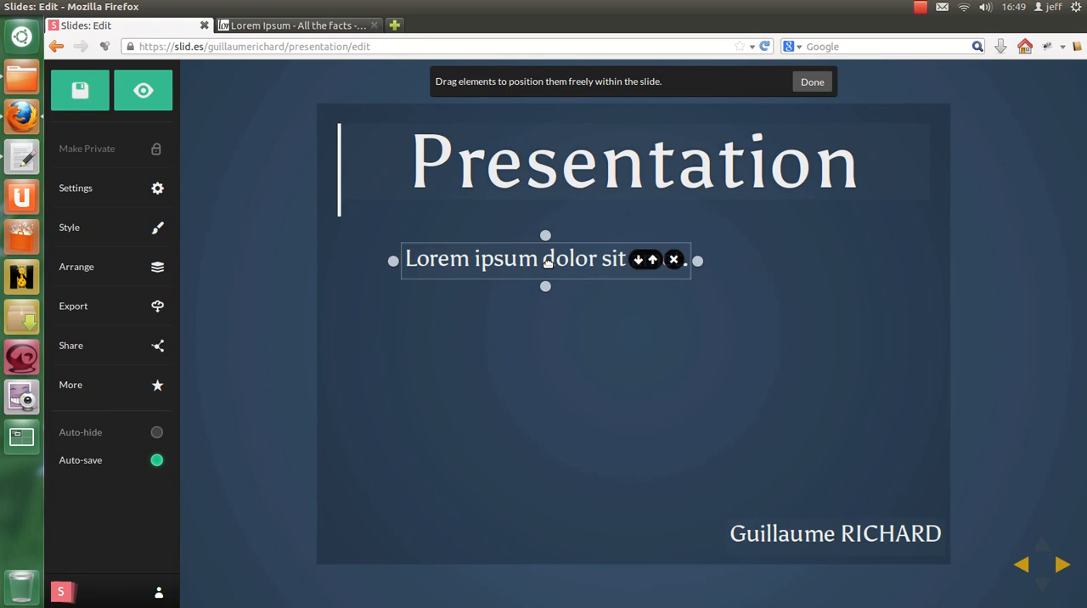
pyautogui.click(811, 82)
# Step: Set the font size of the whole "Lorem ipsum dolor sit amet." paragraph to 54px
pyautogui.tripleClick(577, 259)
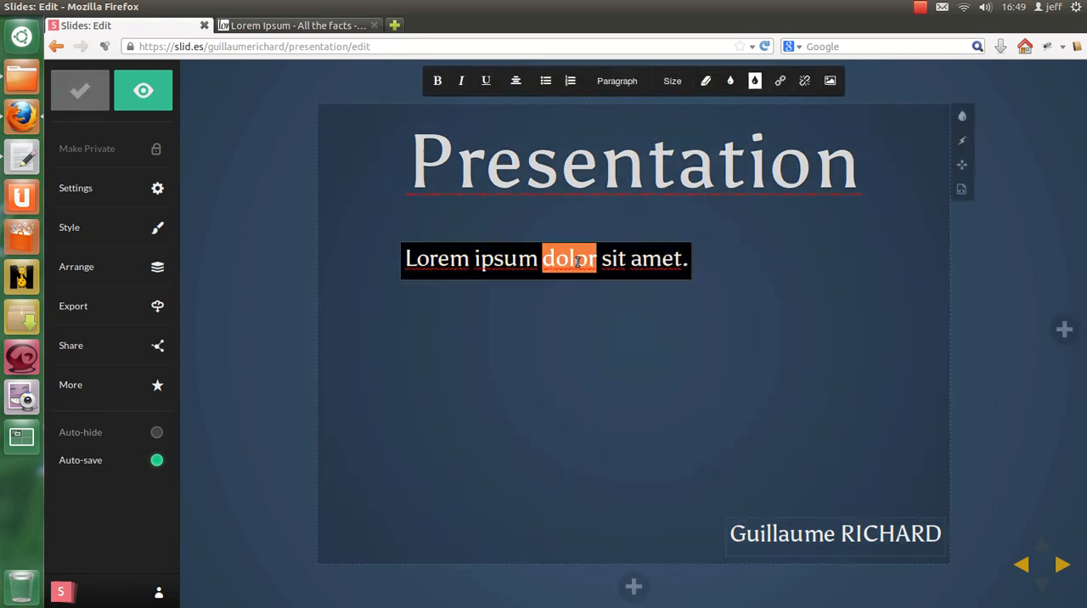
pyautogui.click(617, 81)
pyautogui.click(672, 80)
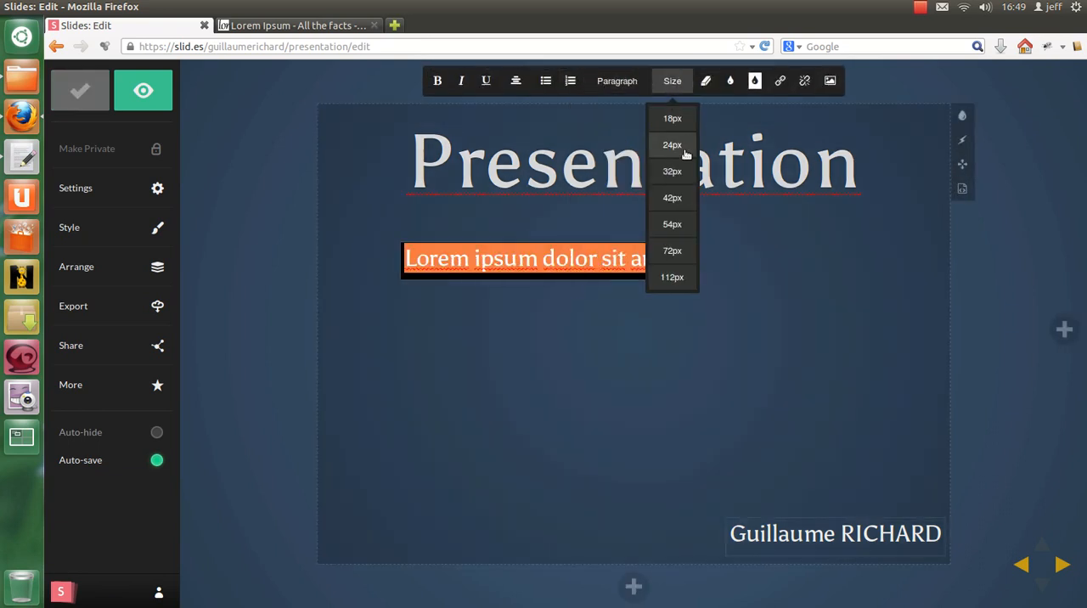
pyautogui.click(678, 196)
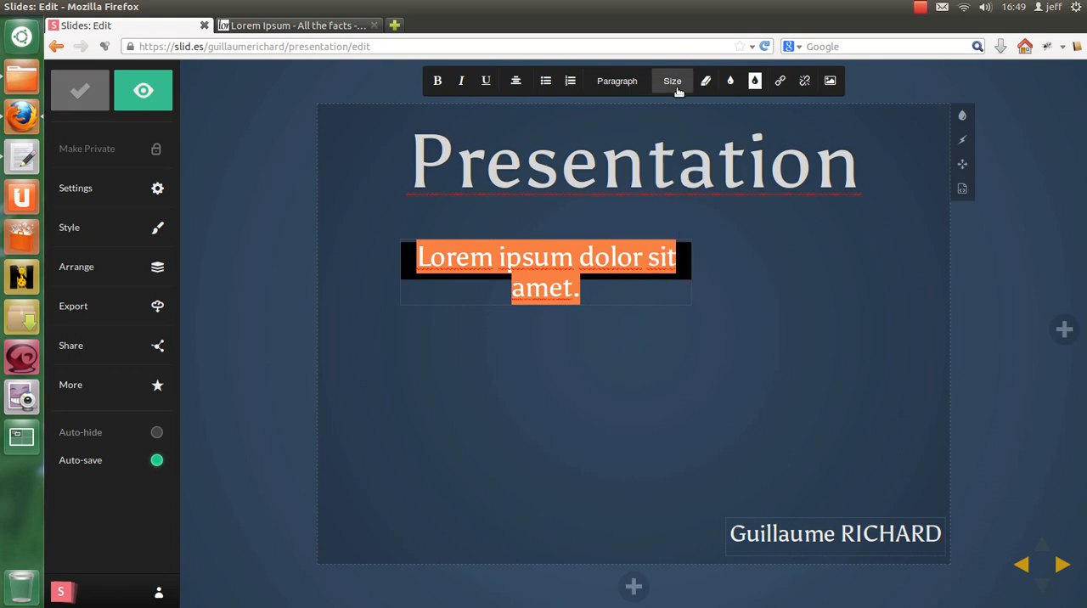
pyautogui.moveTo(671, 73)
pyautogui.click(680, 224)
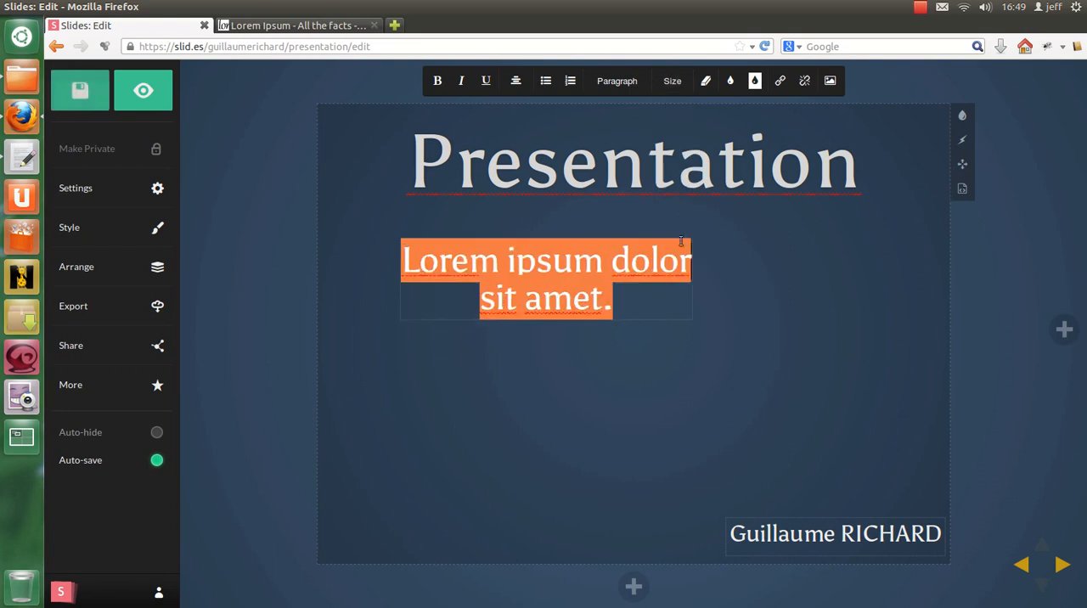
# Step: Widen the Lorem ipsum text box to fit its text on one line and move it to the middle of the slide
pyautogui.click(958, 168)
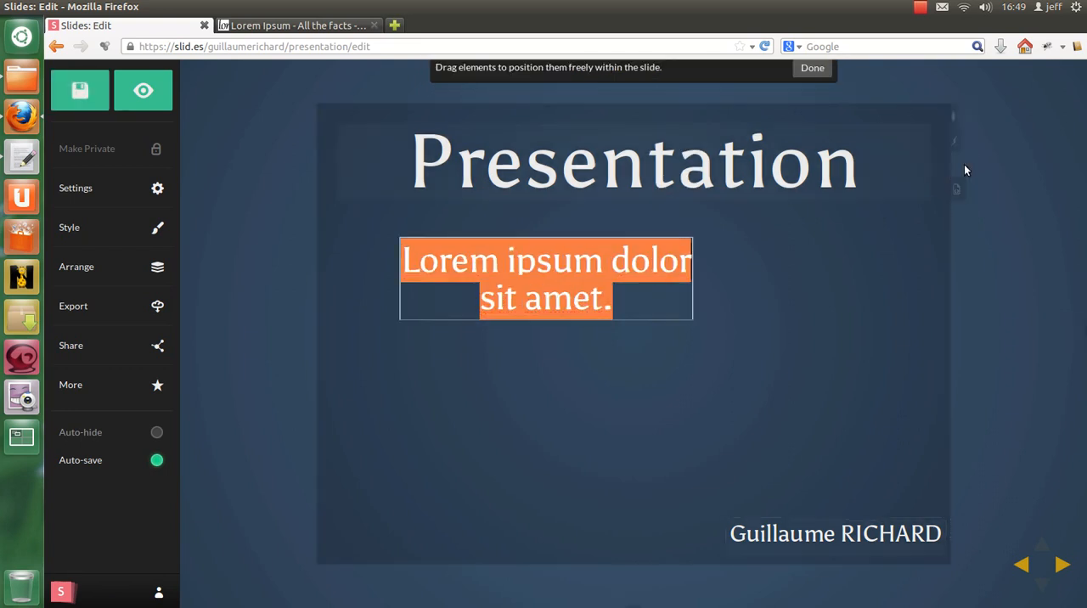
pyautogui.click(691, 285)
pyautogui.moveTo(691, 285); pyautogui.dragTo(614, 297)
pyautogui.moveTo(698, 260); pyautogui.dragTo(870, 262)
pyautogui.moveTo(605, 265); pyautogui.dragTo(616, 334)
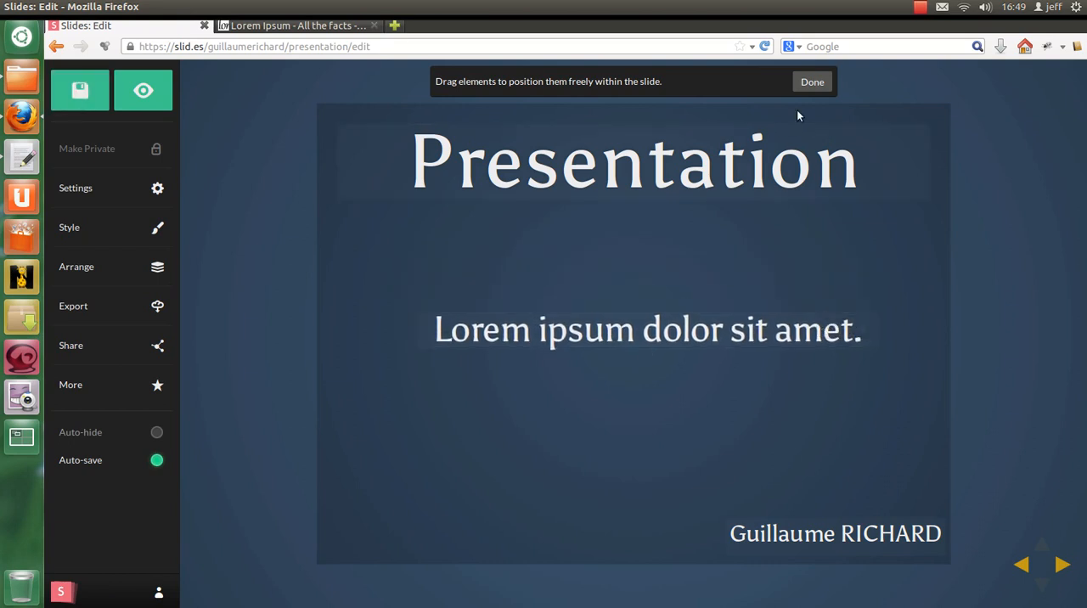
pyautogui.click(811, 82)
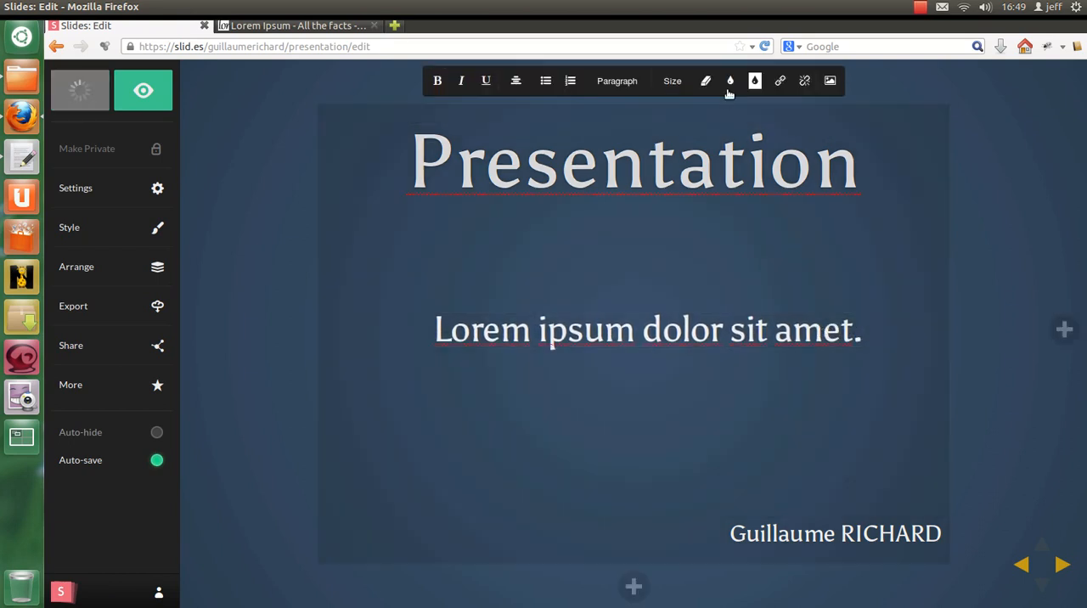
# Step: Prepare to insert an image by URL and copy the Web Master logo's address from the author's portfolio website
pyautogui.click(830, 80)
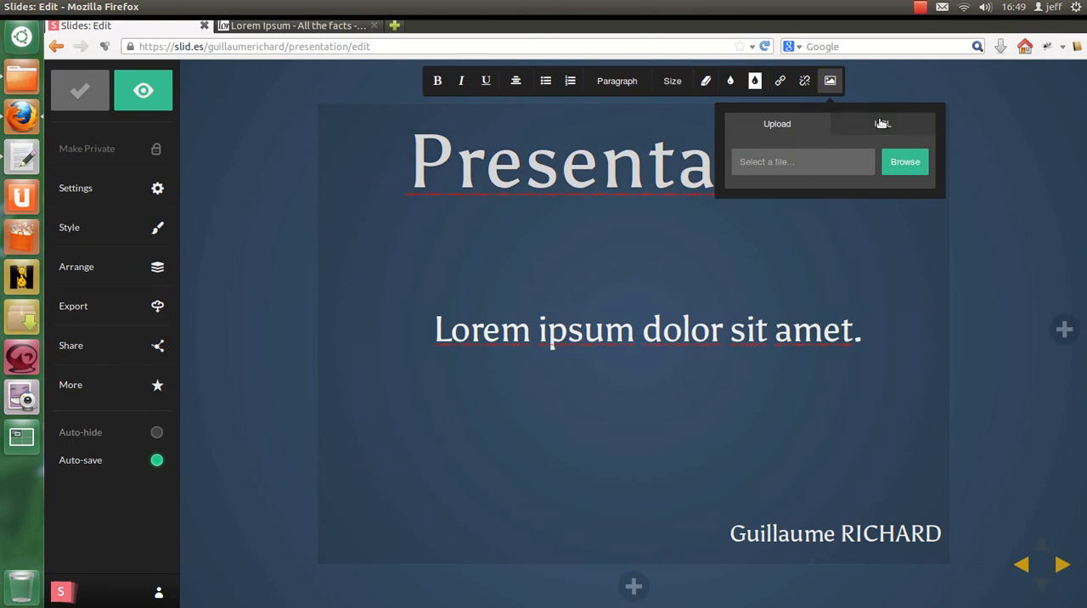
pyautogui.click(880, 123)
pyautogui.click(320, 25)
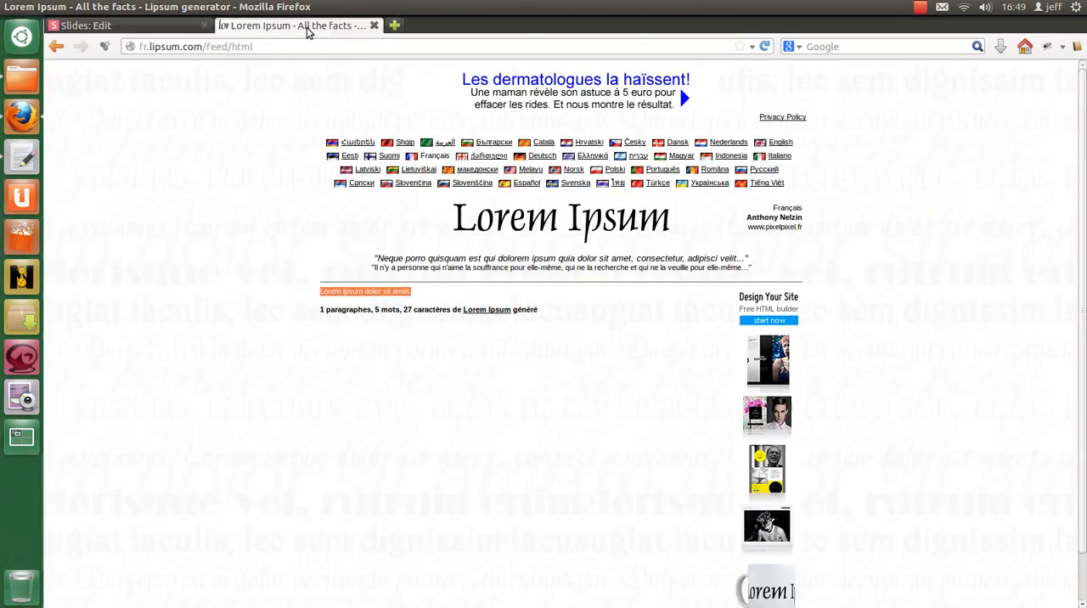
pyautogui.click(395, 25)
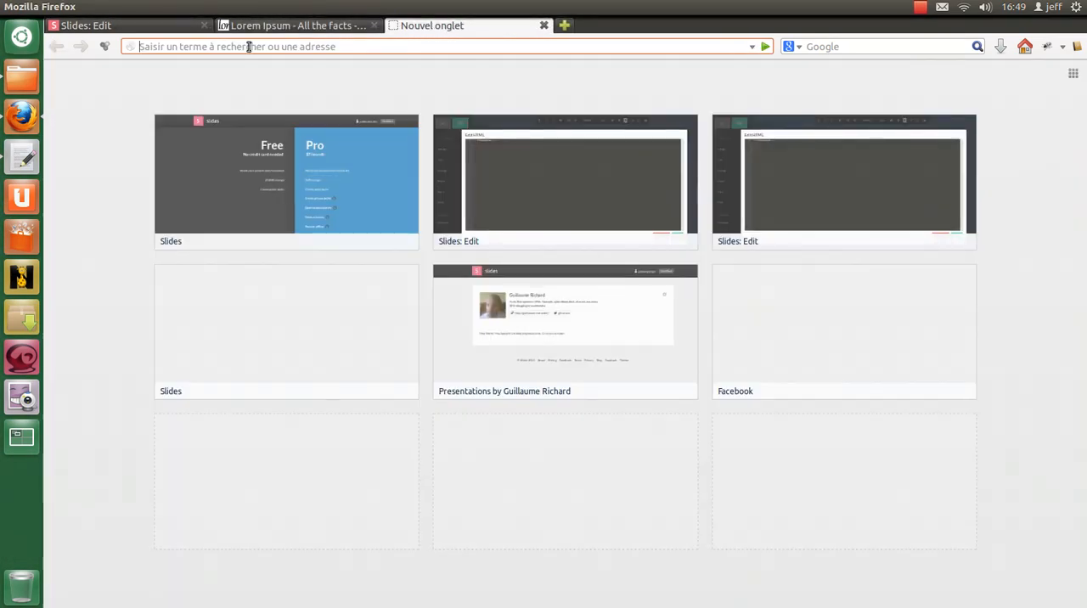
pyautogui.write('guillaume-richard.fr')
pyautogui.press('Return')
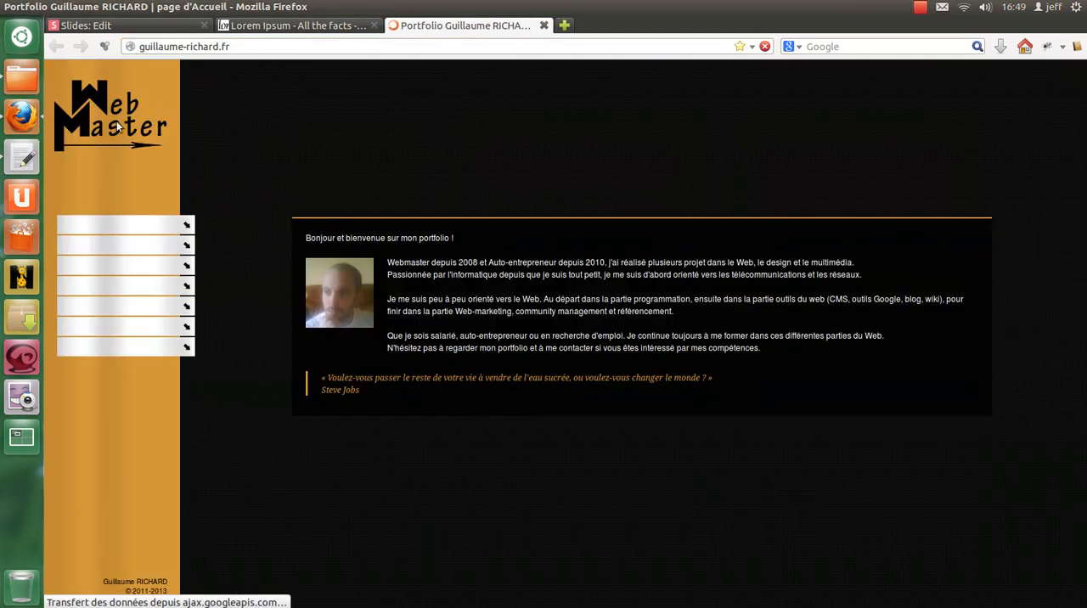
pyautogui.rightClick(112, 120)
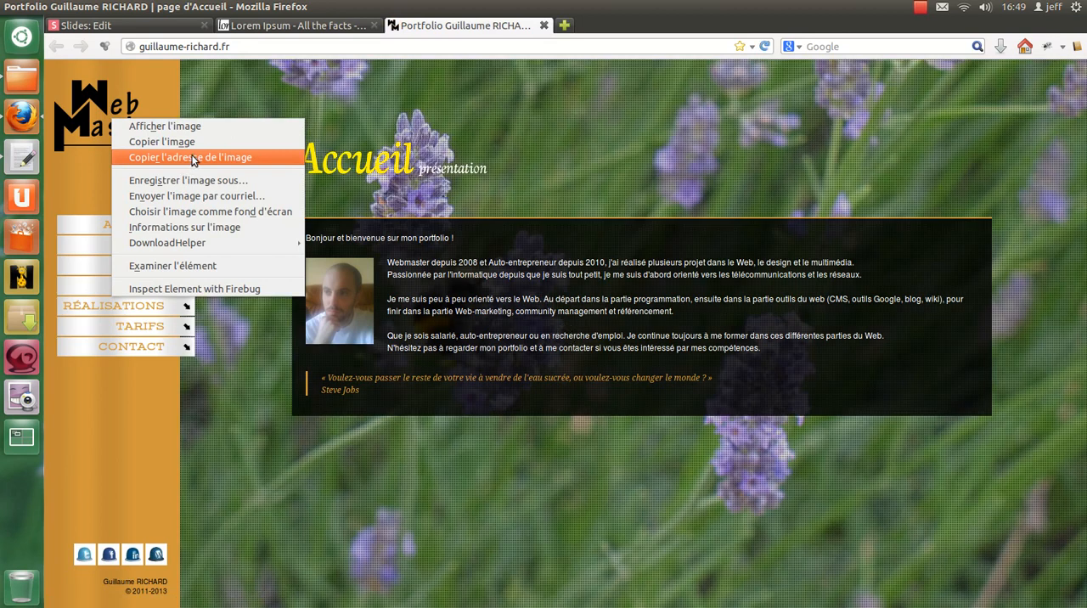
pyautogui.click(190, 158)
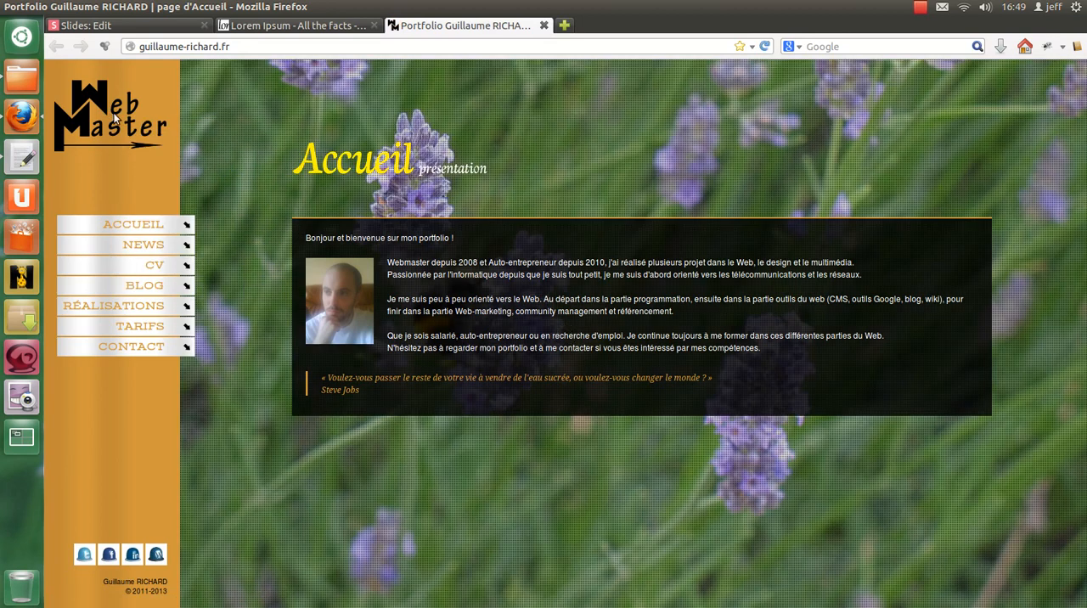
# Step: Close the portfolio site and insert the Web Master logo on the title slide from the copied logo.png address
pyautogui.click(544, 26)
pyautogui.click(85, 26)
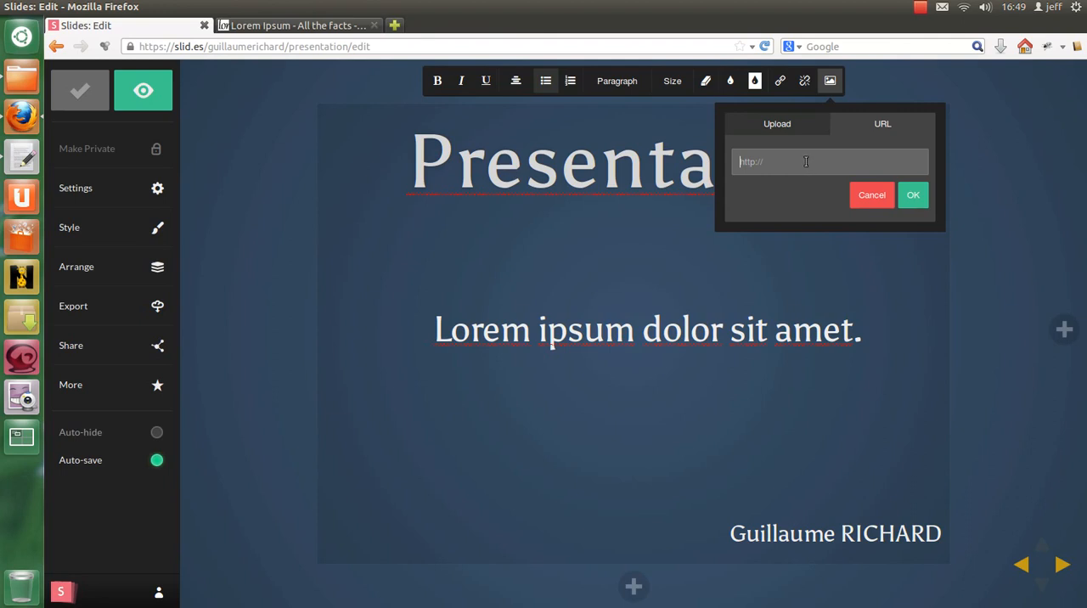
pyautogui.write('http://guillaume-richard.fr/img/logo.png')
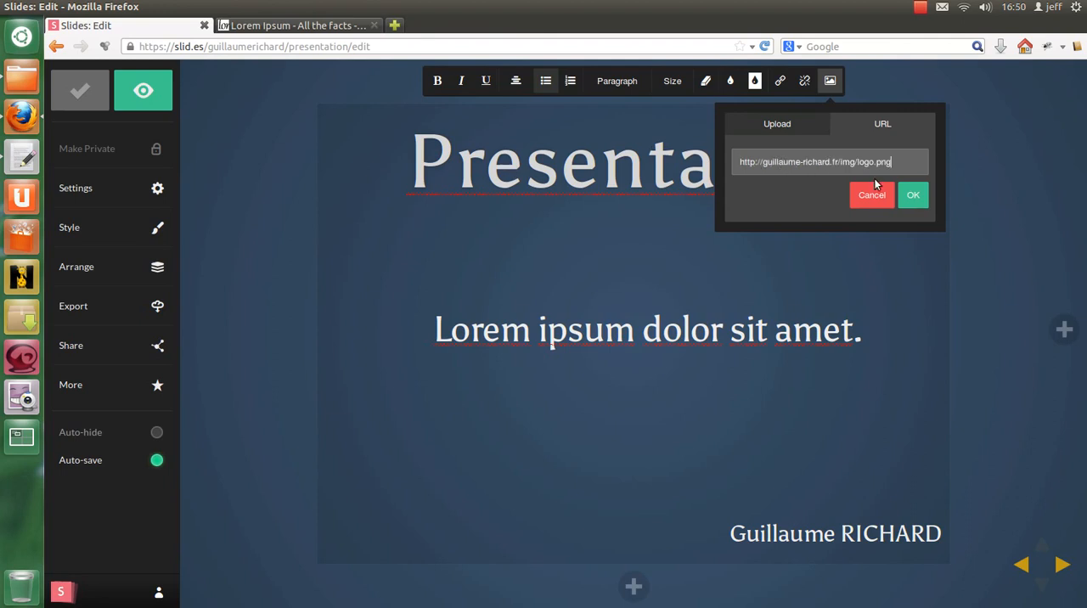
pyautogui.click(919, 197)
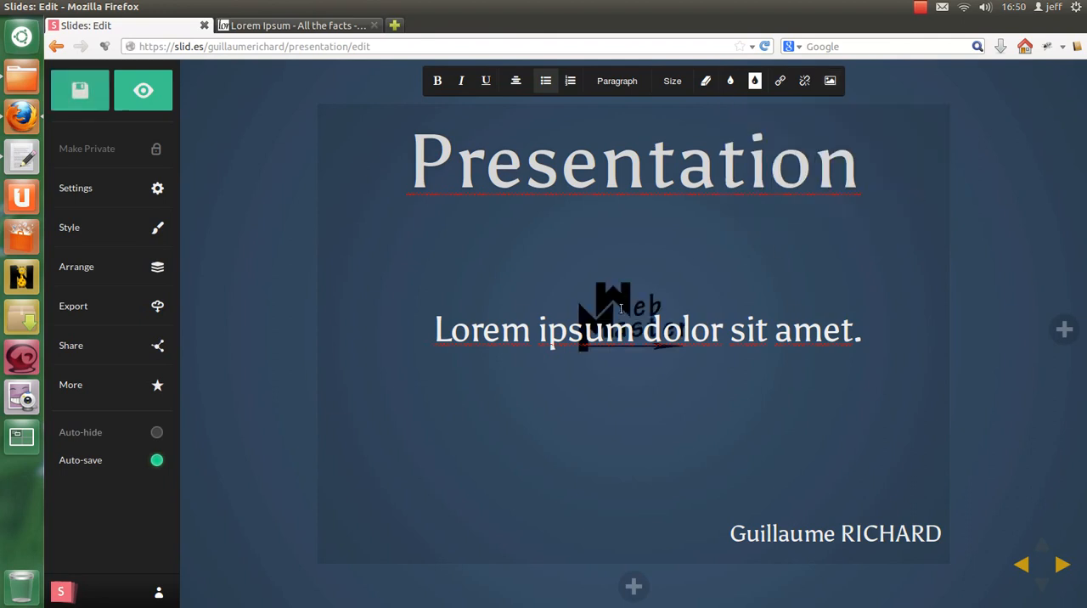
pyautogui.click(605, 329)
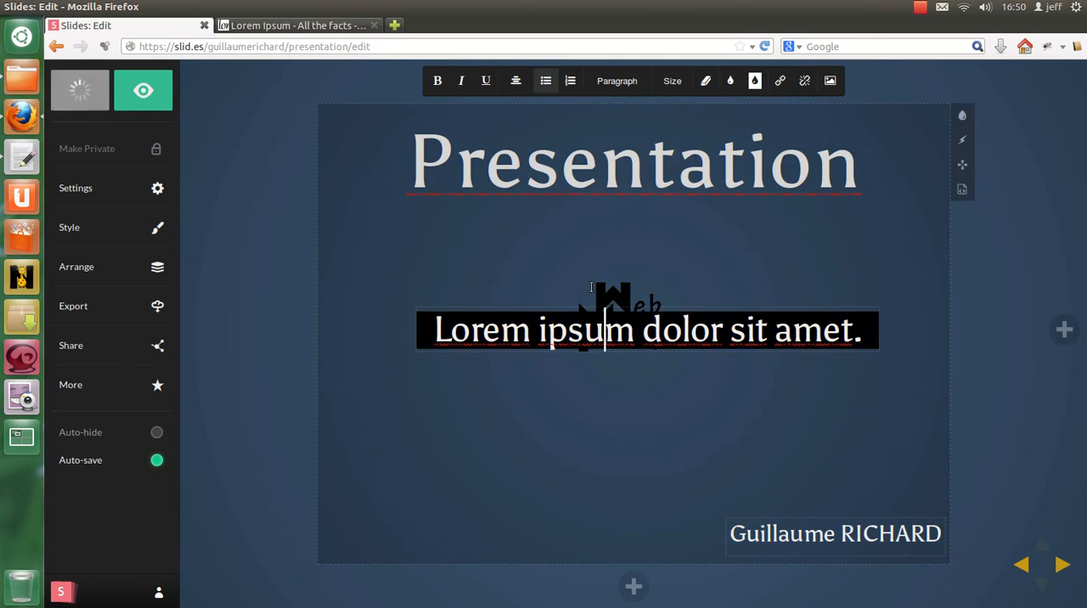
pyautogui.click(963, 187)
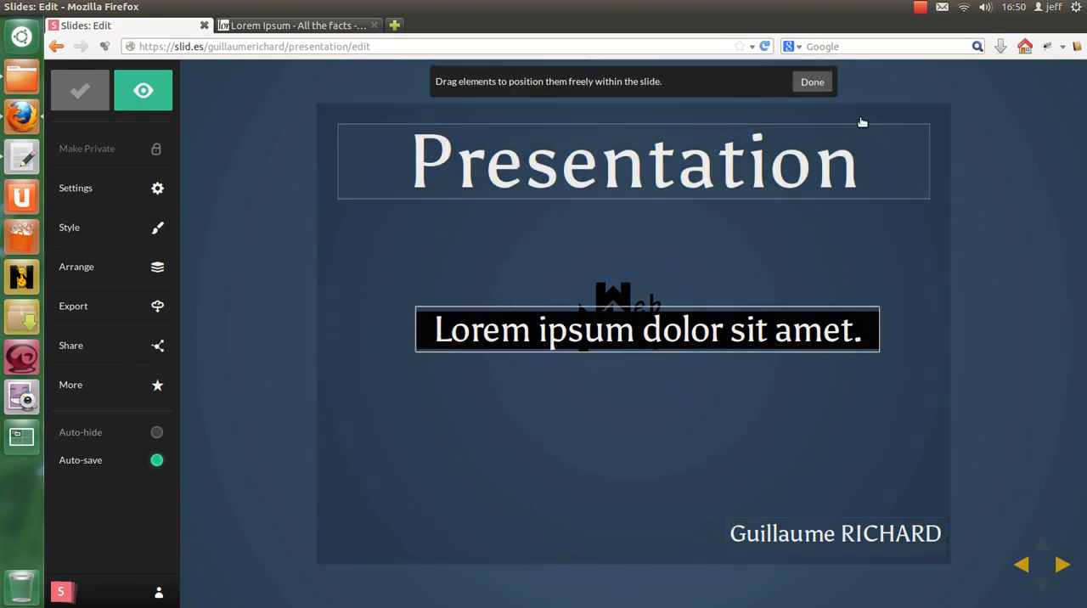
pyautogui.click(813, 82)
pyautogui.click(647, 323)
pyautogui.doubleClick(677, 323)
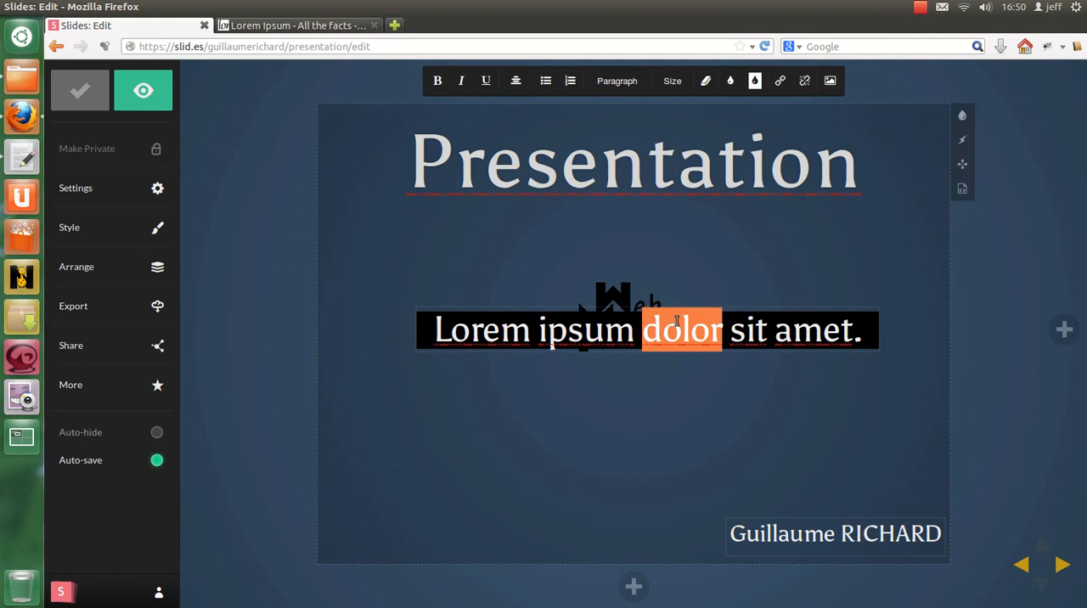
# Step: Move the logo's img tag in the slide's HTML to its own line directly below the Lorem ipsum paragraph and apply it
pyautogui.click(962, 190)
pyautogui.moveTo(406, 221); pyautogui.dragTo(188, 218)
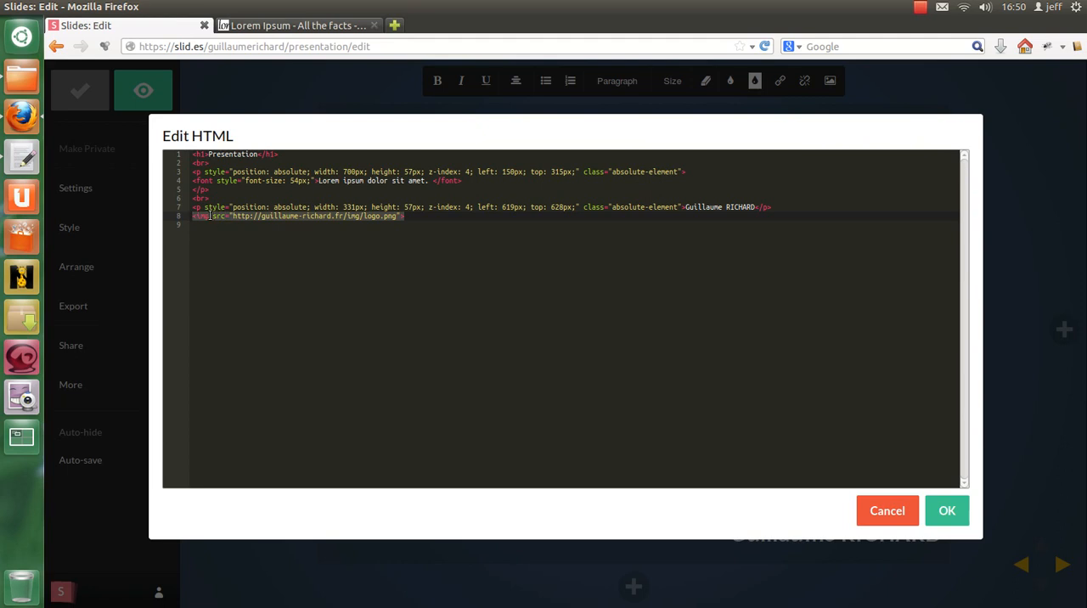
pyautogui.hotkey('ctrl', 'x')
pyautogui.click(253, 188)
pyautogui.press('Return')
pyautogui.hotkey('ctrl', 'v')
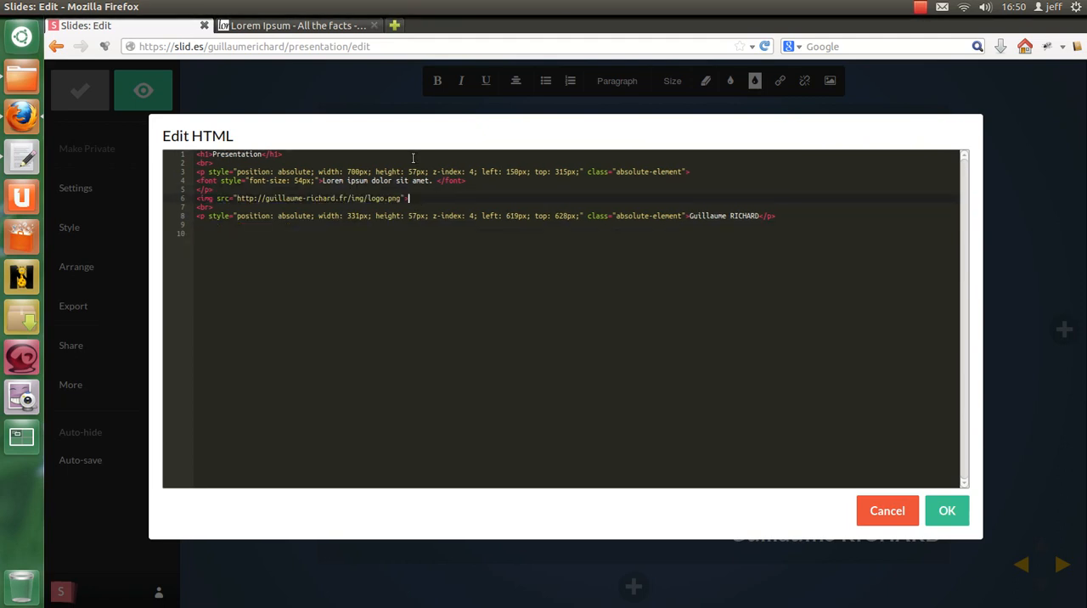
pyautogui.press('Down')
pyautogui.press('BackSpace')
pyautogui.press('BackSpace')
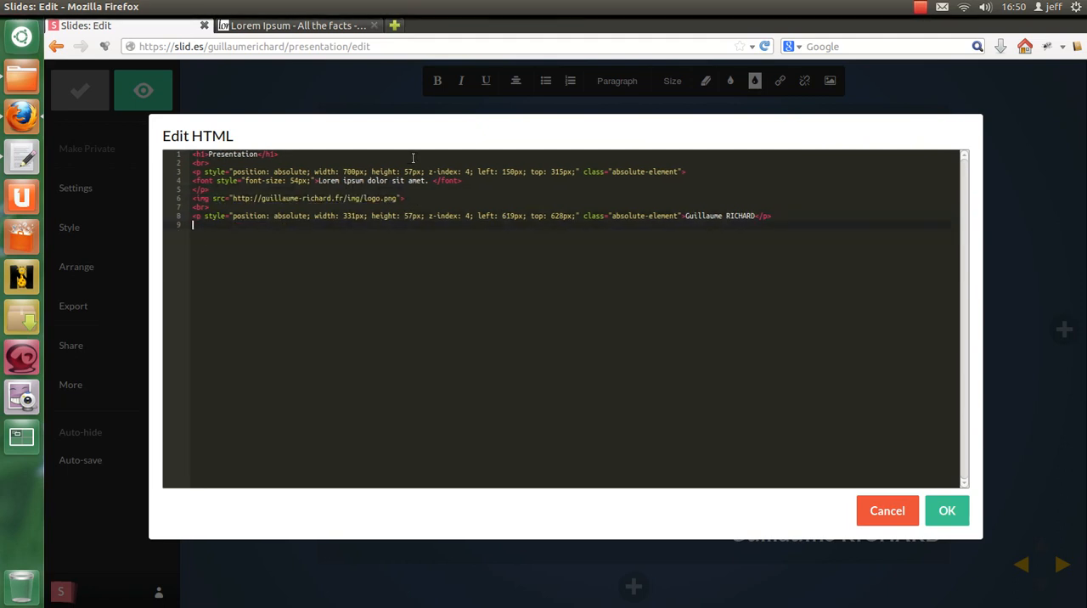
pyautogui.click(946, 510)
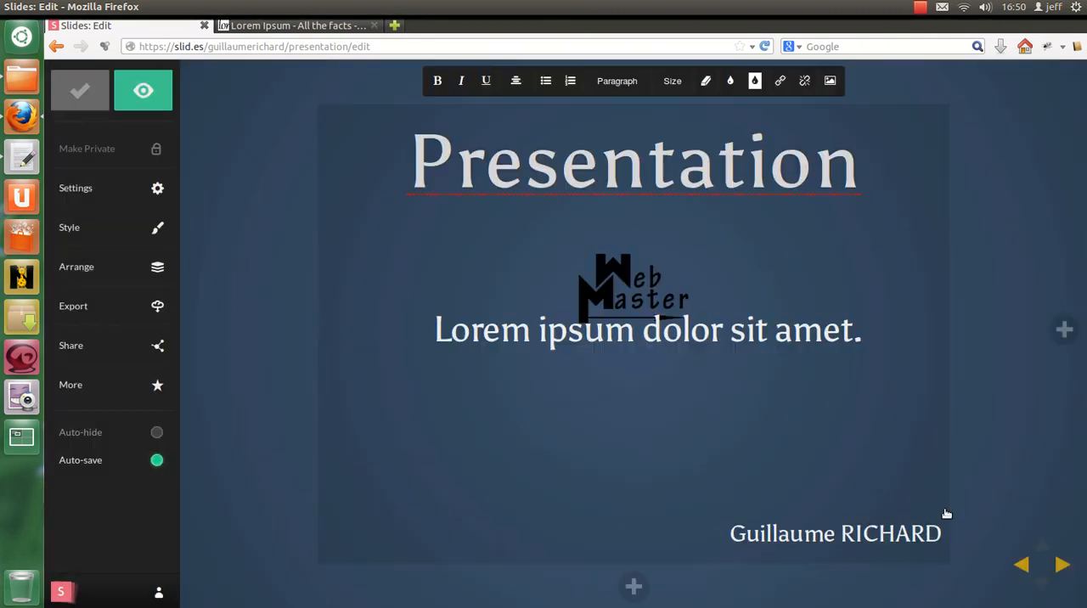
# Step: Try to reposition the Web Master logo freely on the title slide
pyautogui.click(550, 270)
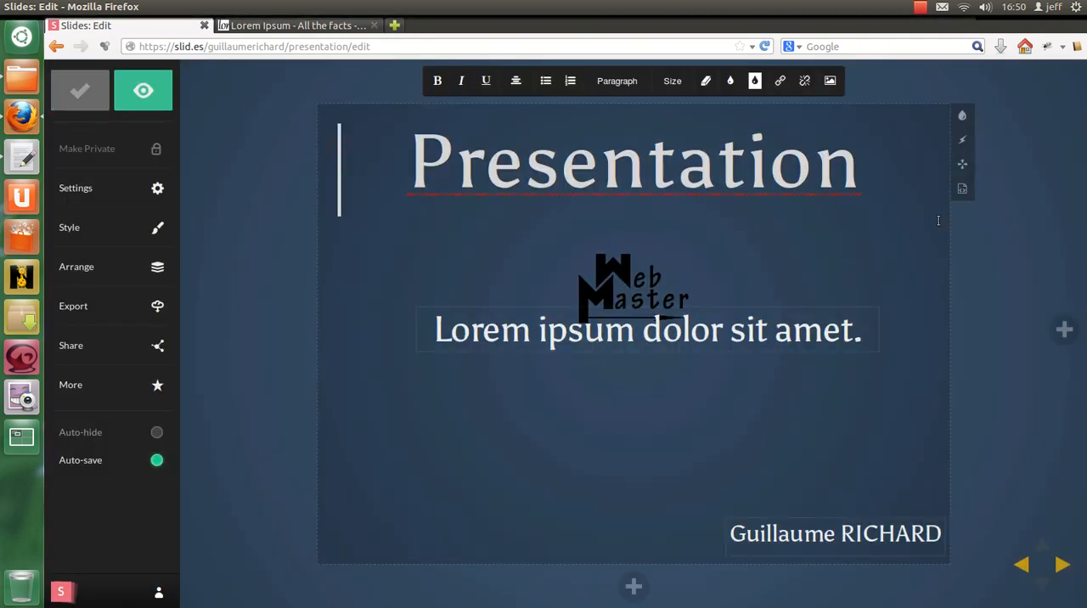
pyautogui.click(967, 167)
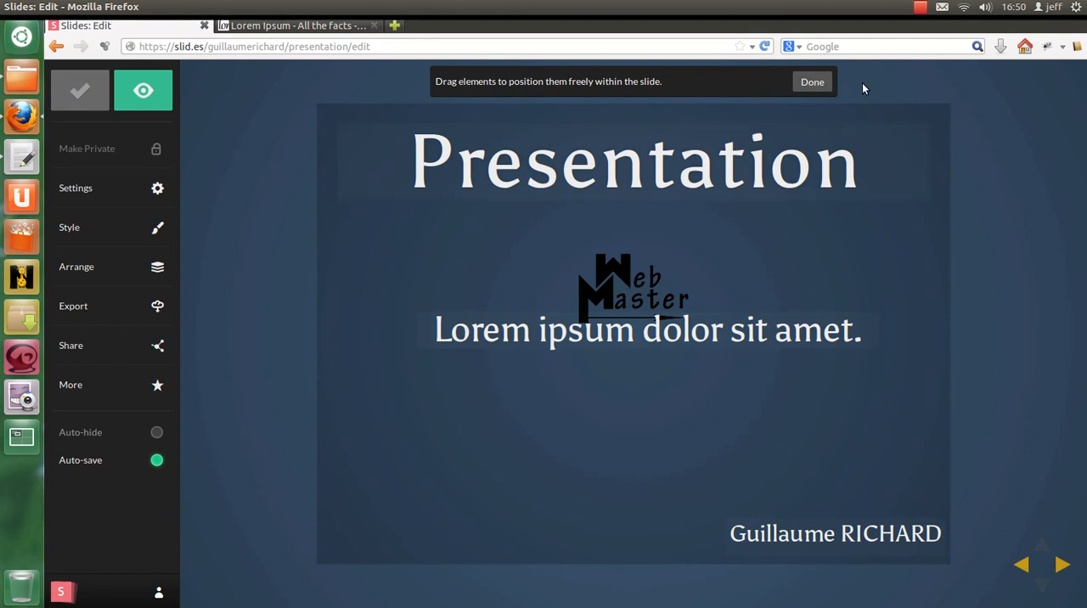
pyautogui.click(812, 82)
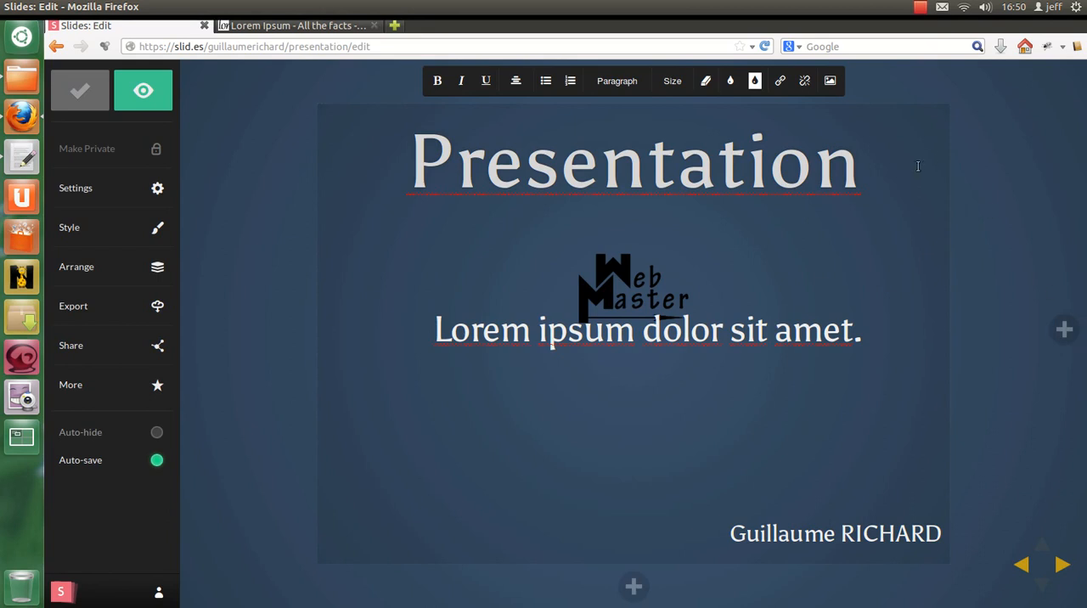
pyautogui.moveTo(624, 277); pyautogui.dragTo(406, 240)
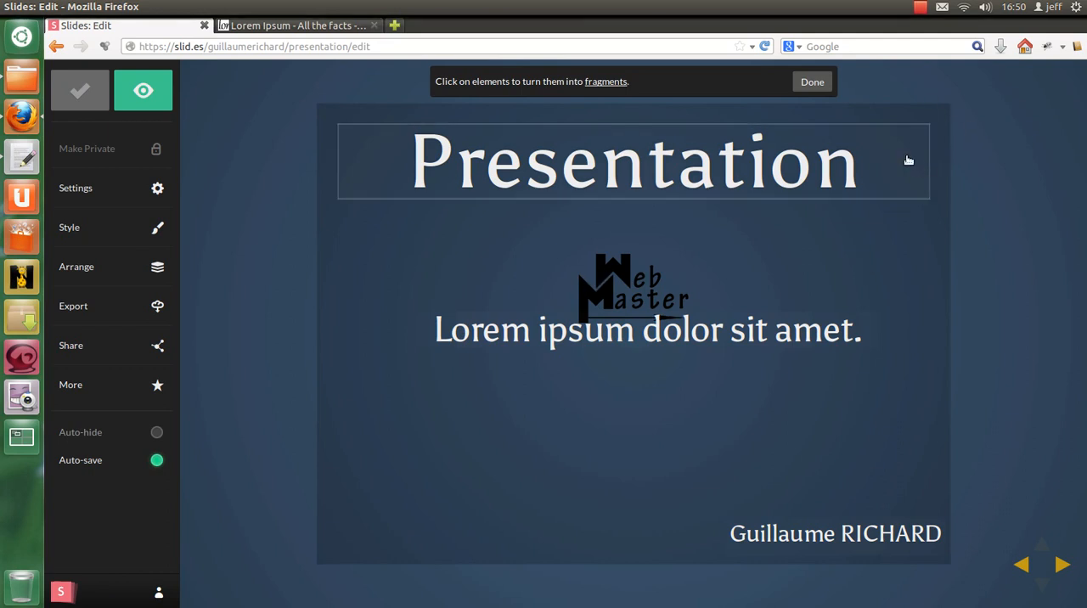
pyautogui.click(811, 82)
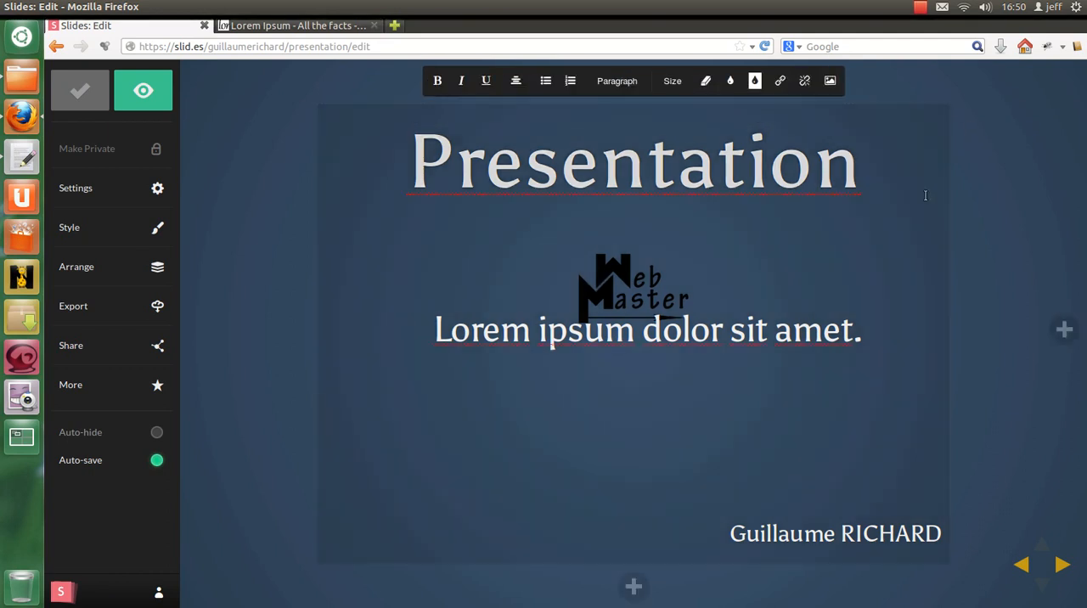
# Step: Shift the "Lorem ipsum dolor sit amet." paragraph slightly up and left, to about left 146px and top 306px
pyautogui.click(962, 164)
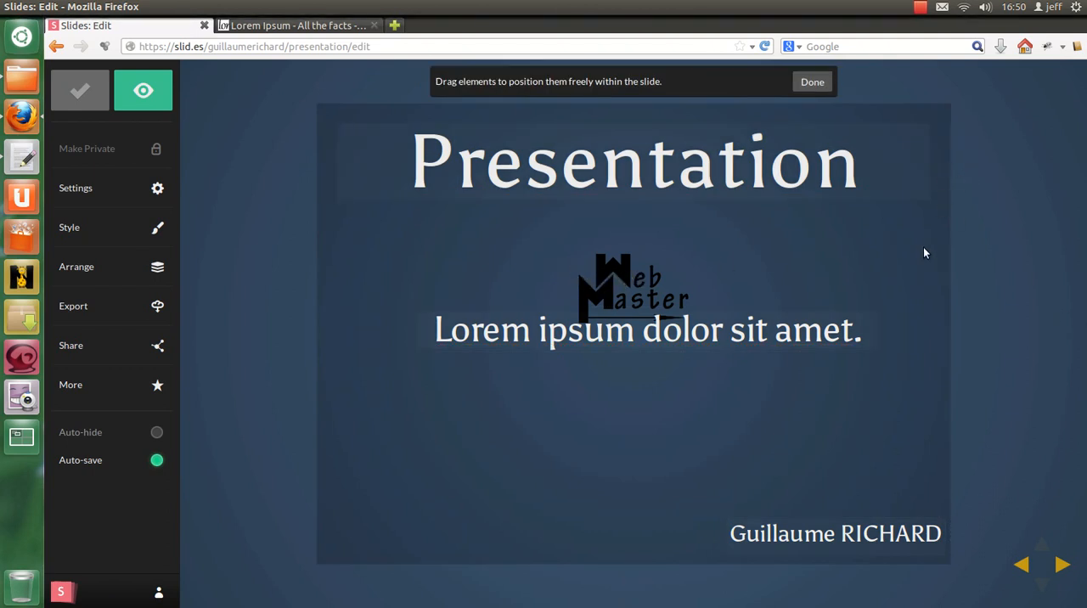
pyautogui.click(727, 333)
pyautogui.click(809, 82)
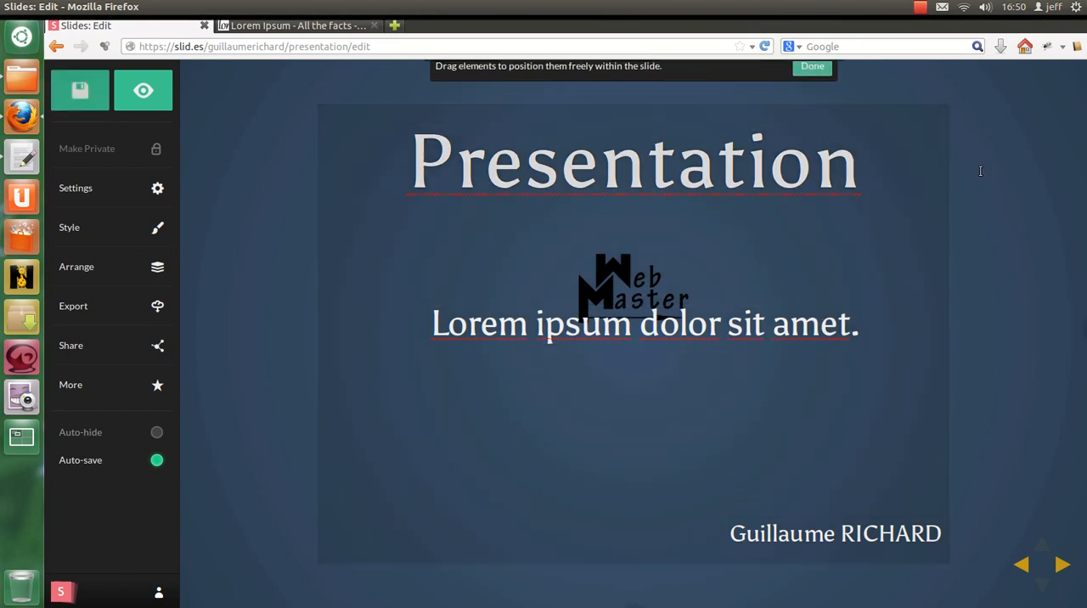
# Step: Move the logo's img tag to the first line of the slide's HTML, above the Presentation heading, and apply the change
pyautogui.click(961, 189)
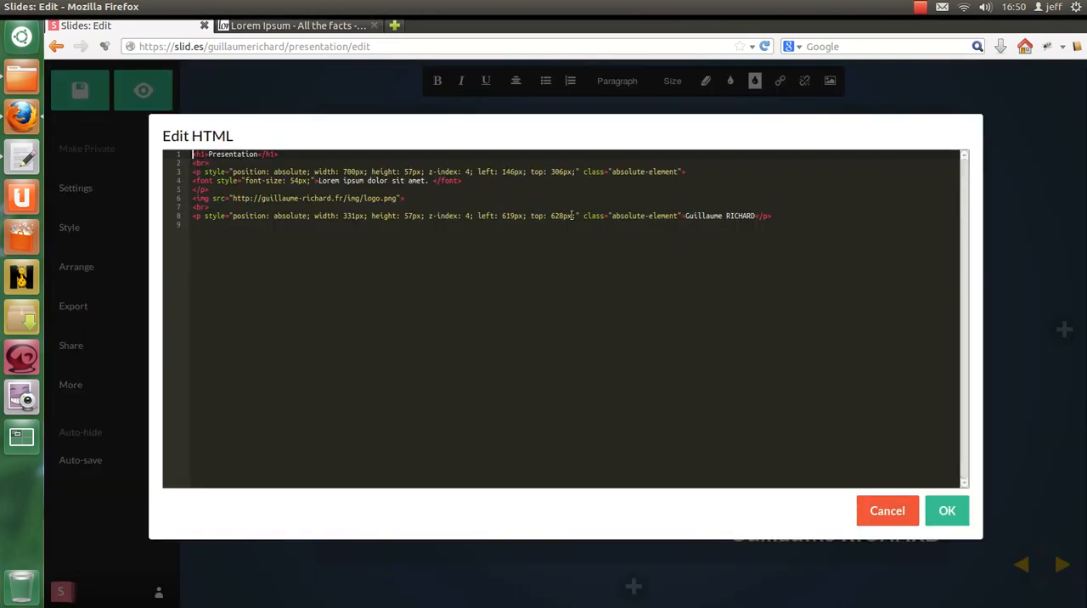
pyautogui.moveTo(409, 195); pyautogui.dragTo(196, 198)
pyautogui.press('BackSpace')
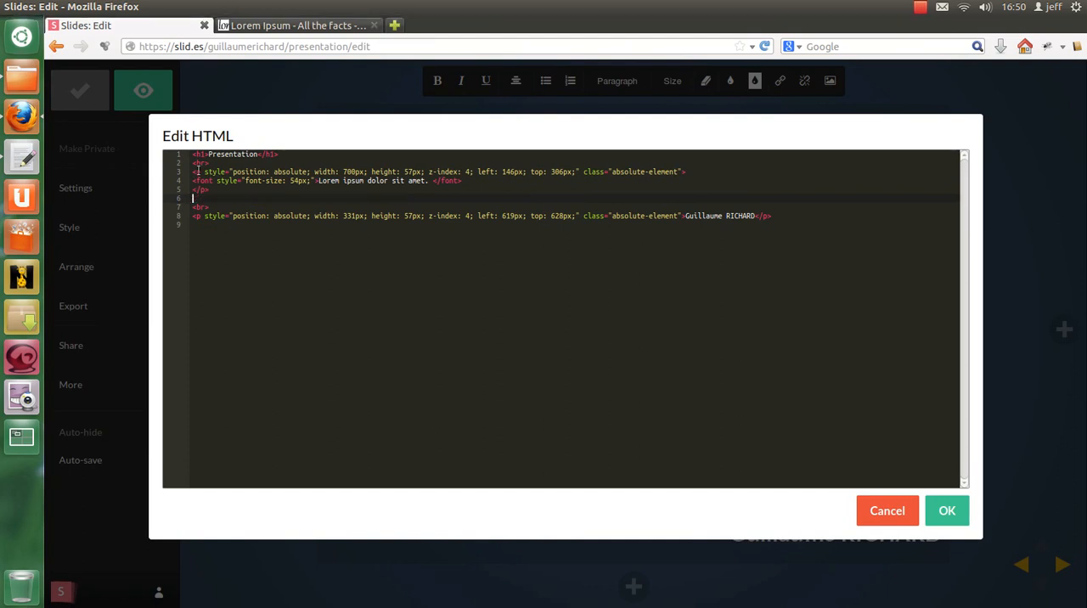
pyautogui.press('BackSpace')
pyautogui.click(193, 153)
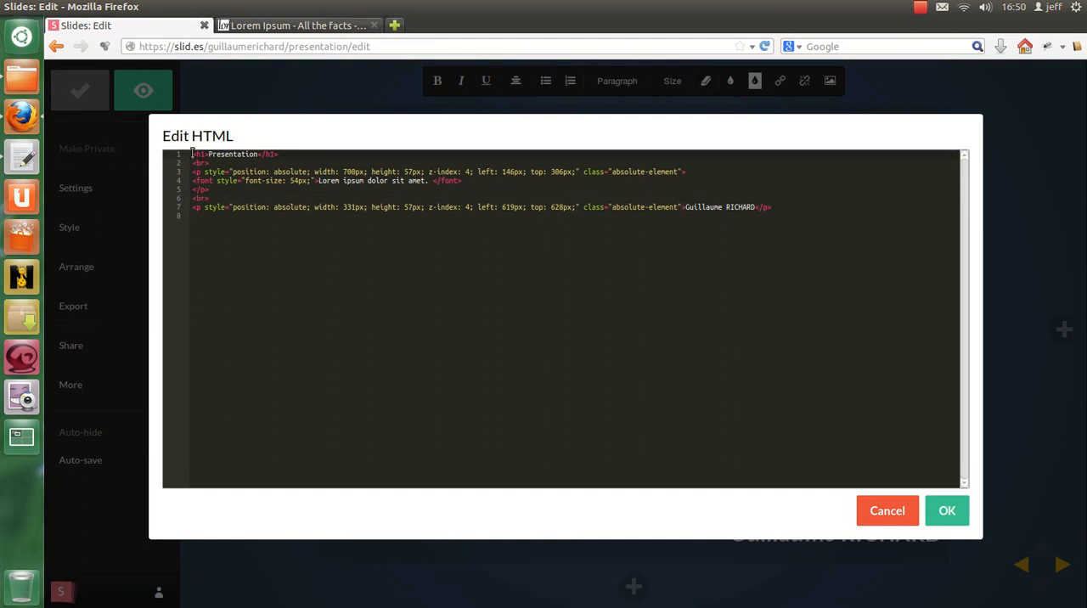
pyautogui.hotkey('ctrl', 'v')
pyautogui.press('Return')
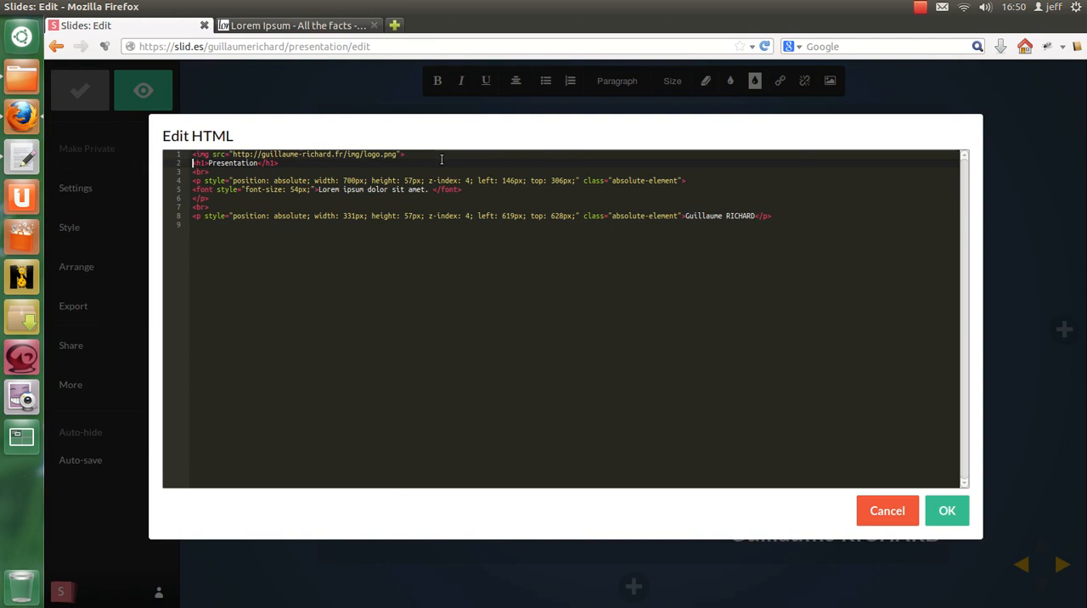
pyautogui.moveTo(417, 127); pyautogui.dragTo(488, 228)
pyautogui.click(946, 510)
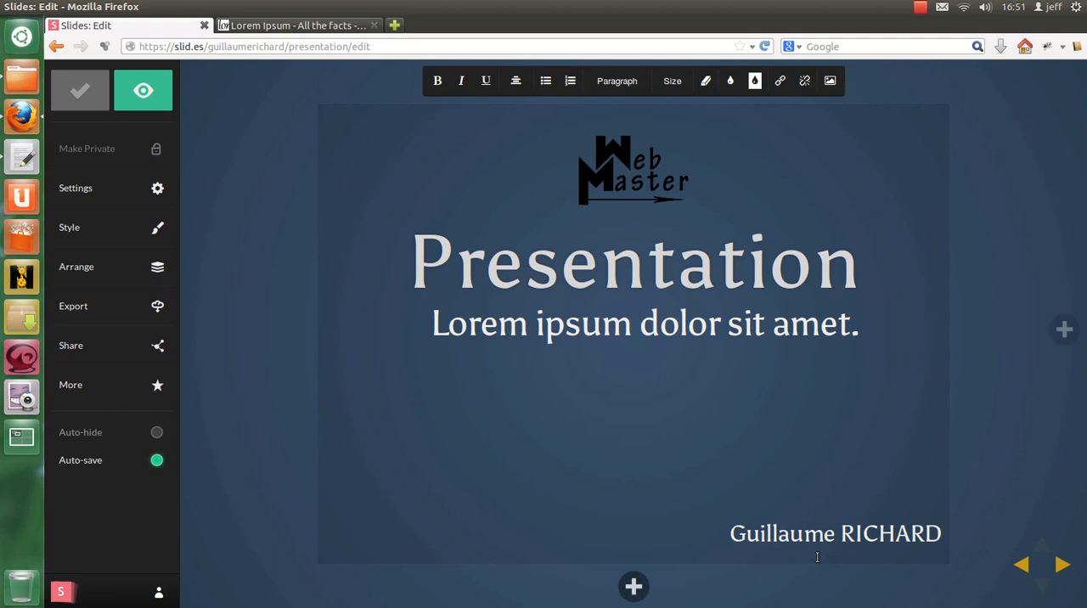
# Step: Add a new slide after the title slide and change its h2 heading to "Sommaire" in the HTML
pyautogui.click(1067, 333)
pyautogui.click(624, 141)
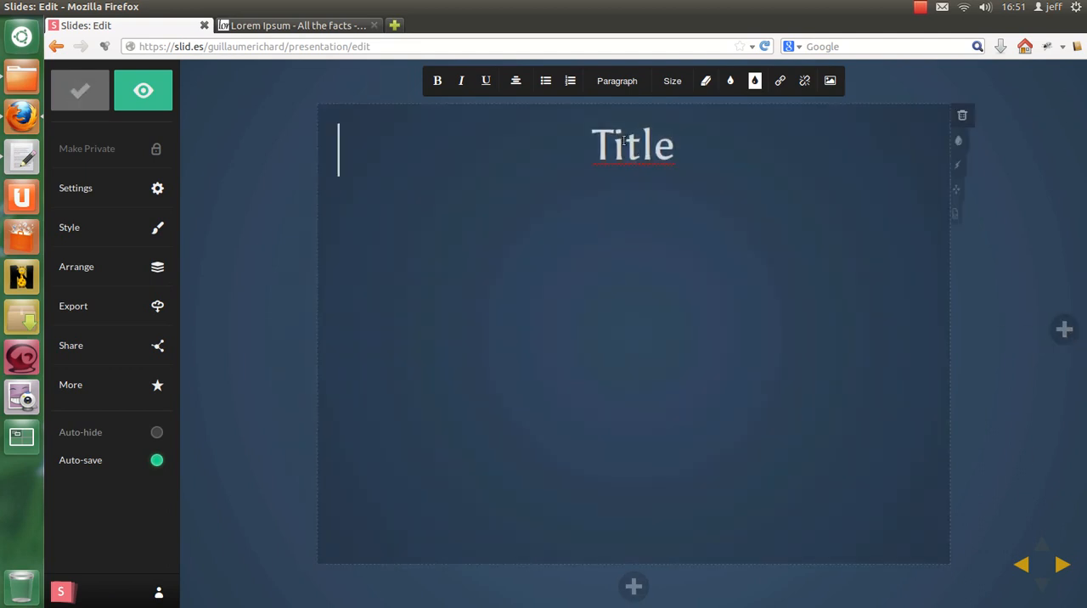
pyautogui.click(963, 213)
pyautogui.write('So')
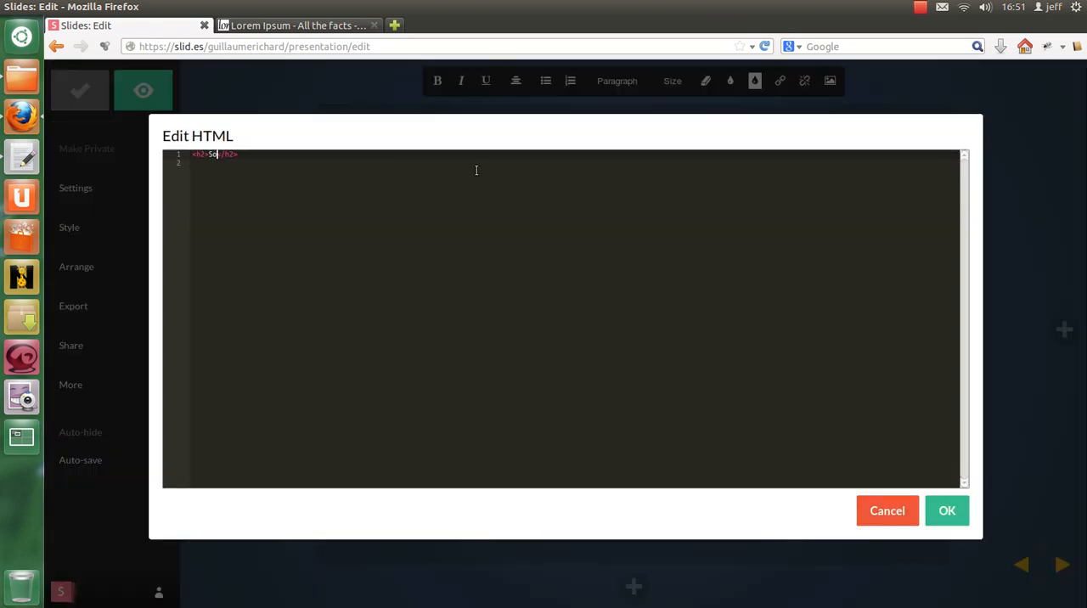
pyautogui.write('mmaire')
pyautogui.click(947, 511)
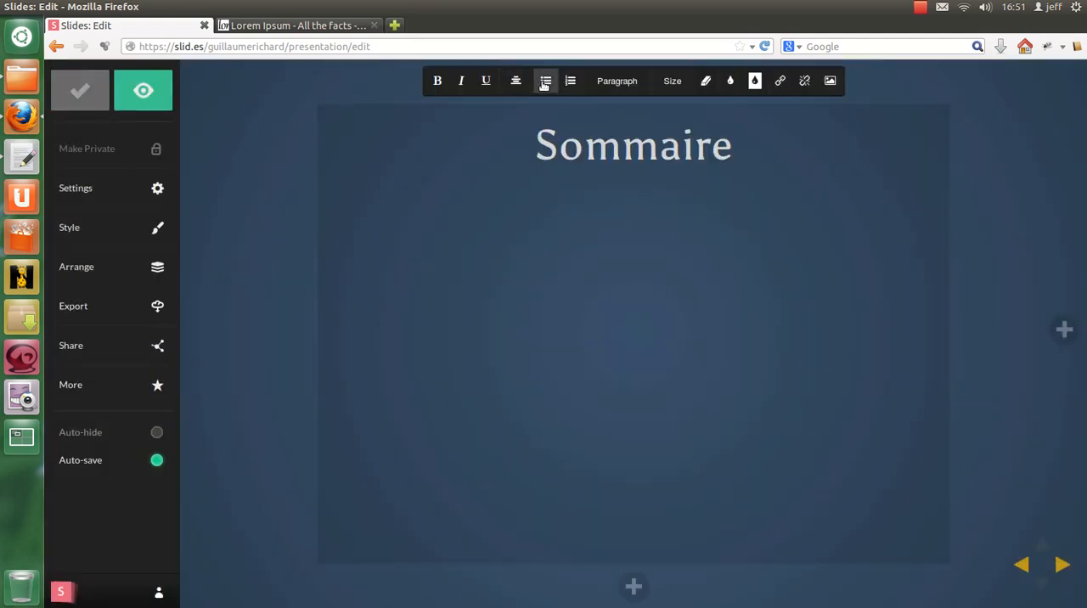
# Step: Switch to the Lorem Ipsum generator page and generate 1 list of placeholder text
pyautogui.click(431, 264)
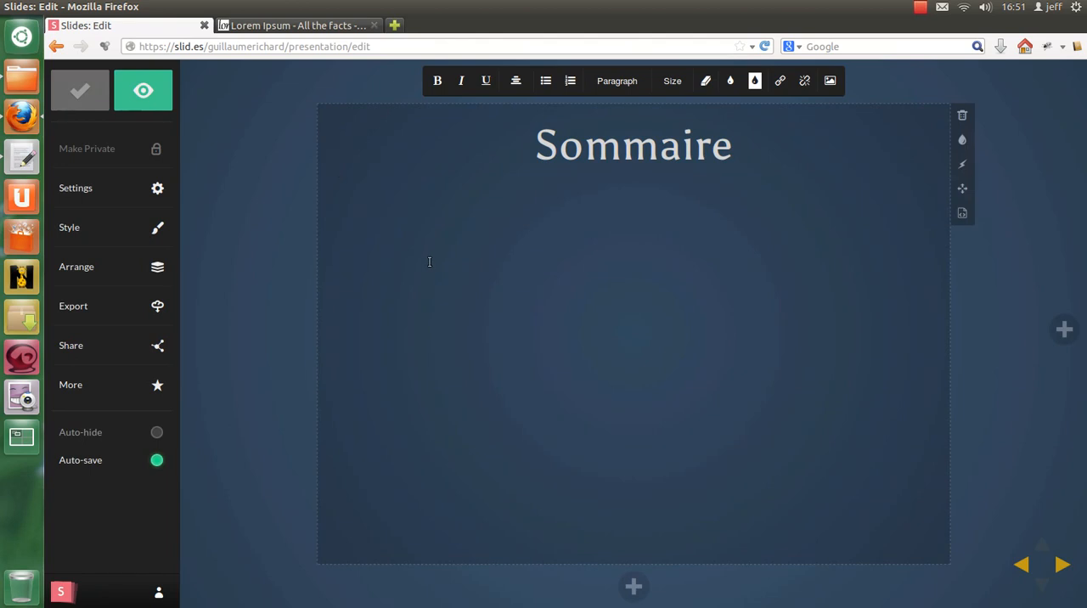
pyautogui.click(289, 26)
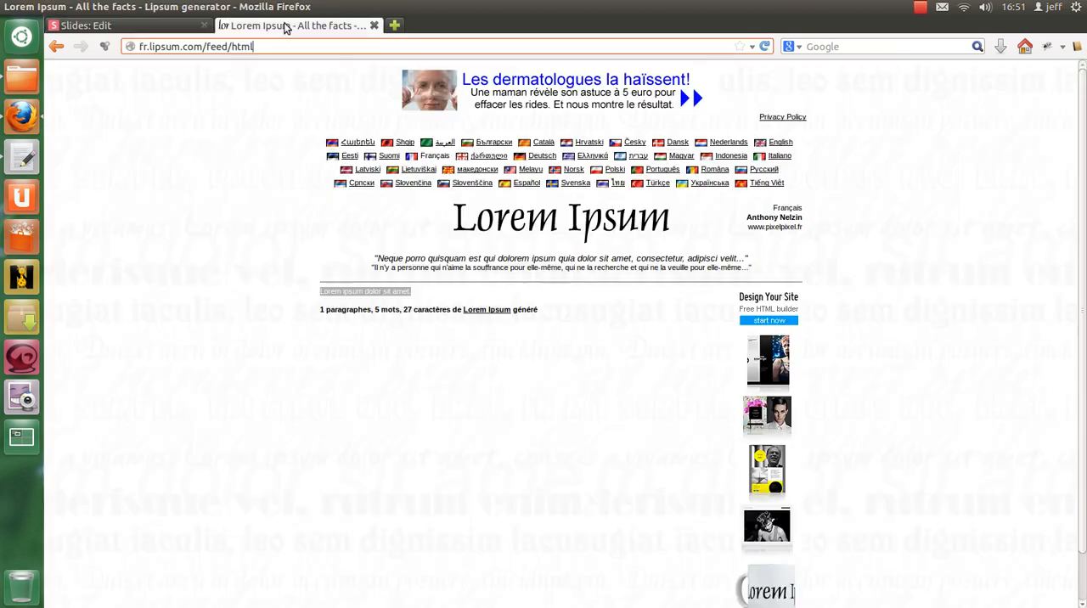
pyautogui.click(57, 46)
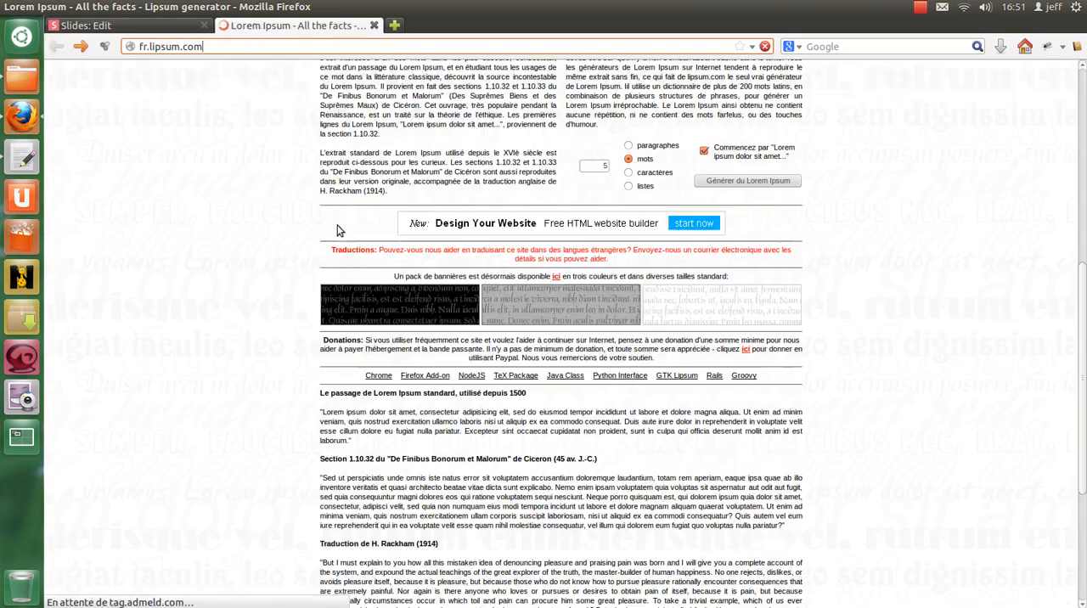
pyautogui.scroll(-5, 582, 298)
pyautogui.scroll(9, 592, 314)
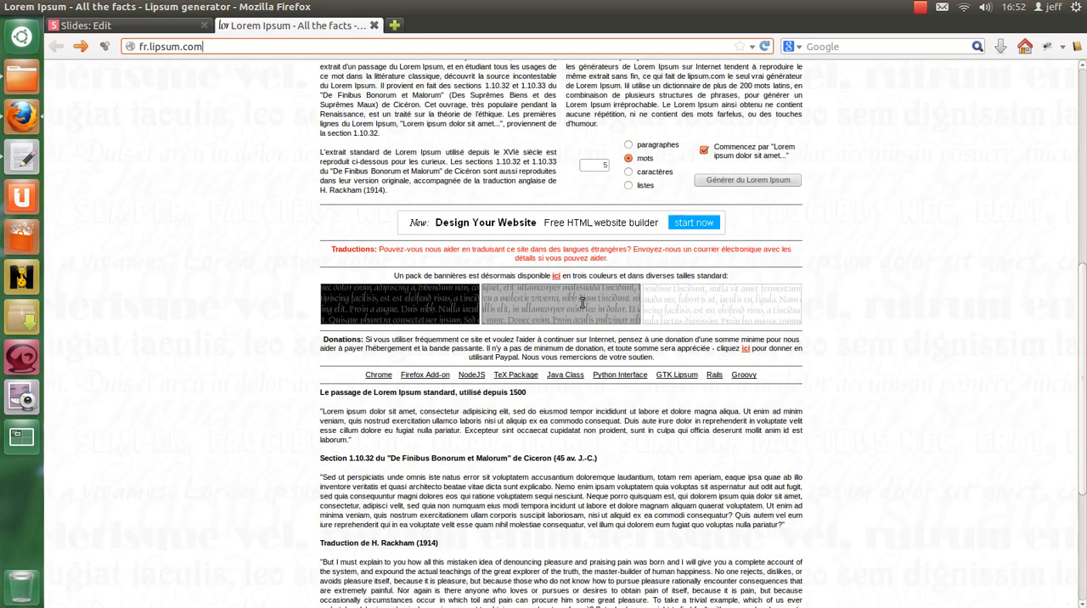
pyautogui.click(629, 379)
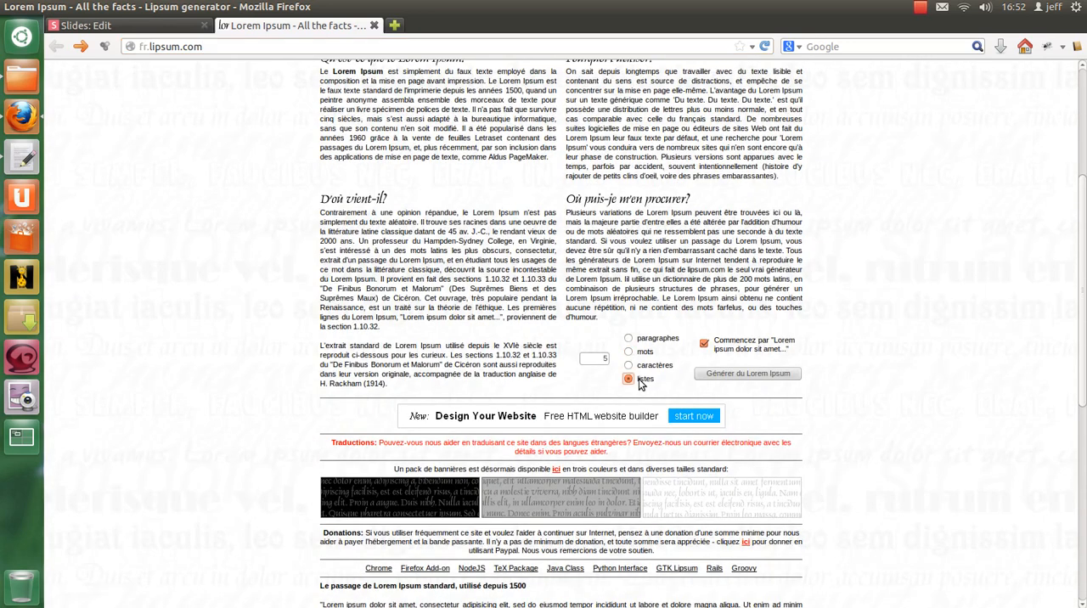
pyautogui.click(585, 358)
pyautogui.press('BackSpace')
pyautogui.write('1')
pyautogui.click(718, 374)
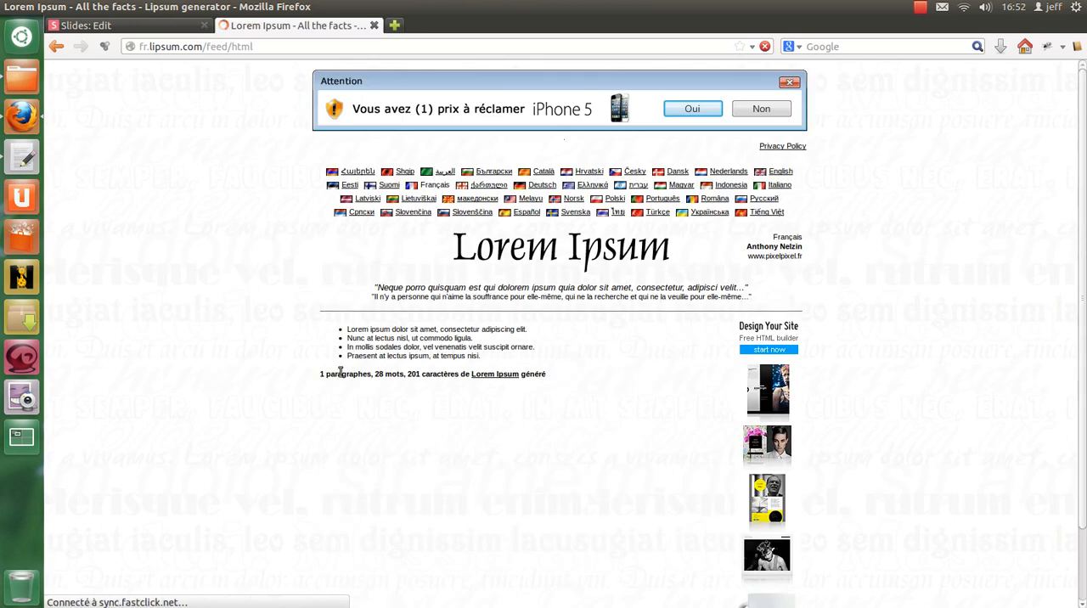
# Step: Copy the four generated list items and paste them into the Sommaire slide in the presentation editor
pyautogui.moveTo(346, 332); pyautogui.dragTo(541, 357)
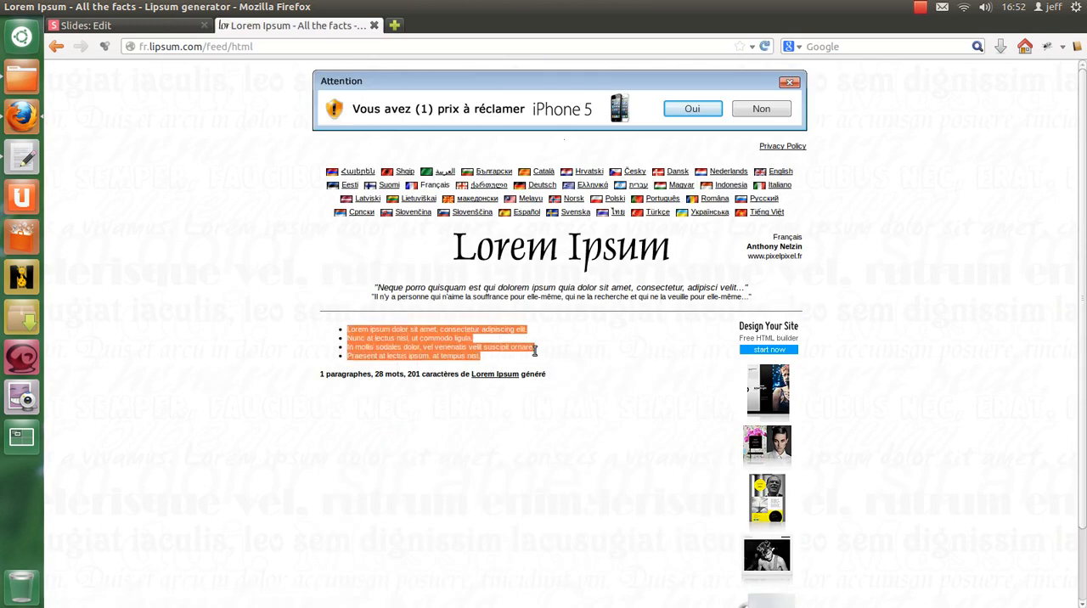
pyautogui.click(140, 28)
pyautogui.write('Lorem ipsum dolor sit amet, consectetur adipiscing elit. Nunc at lectus nisl, ut commodo ligula. In mollis sodales dolor, vel venenatis velit suscipit ornare. Praesent at lectus ipsum, at tempus nisi.')
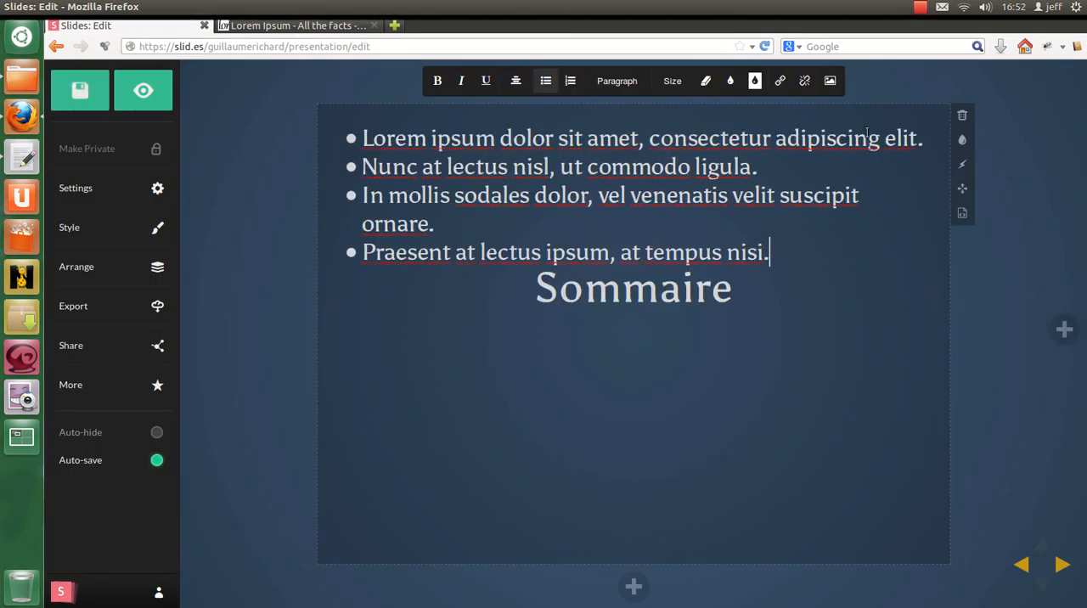
# Step: Move the list's markup in the slide's HTML from above the Sommaire heading to below the br tag
pyautogui.click(962, 212)
pyautogui.moveTo(228, 190); pyautogui.dragTo(197, 154)
pyautogui.hotkey('ctrl', 'c')
pyautogui.press('BackSpace')
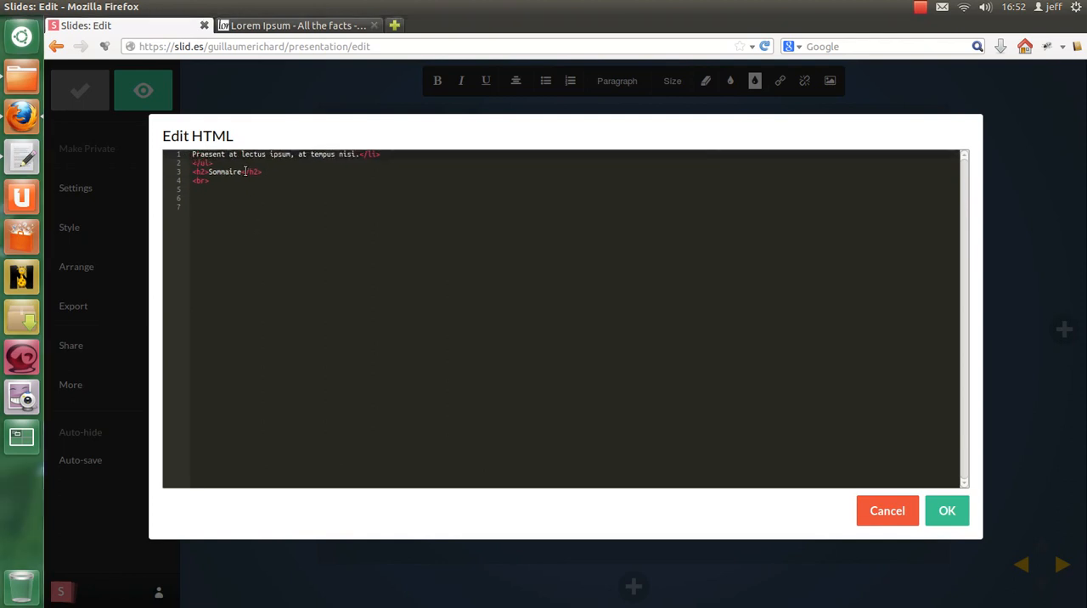
pyautogui.hotkey('ctrl', 'z')
pyautogui.moveTo(237, 201); pyautogui.dragTo(168, 145)
pyautogui.press('BackSpace')
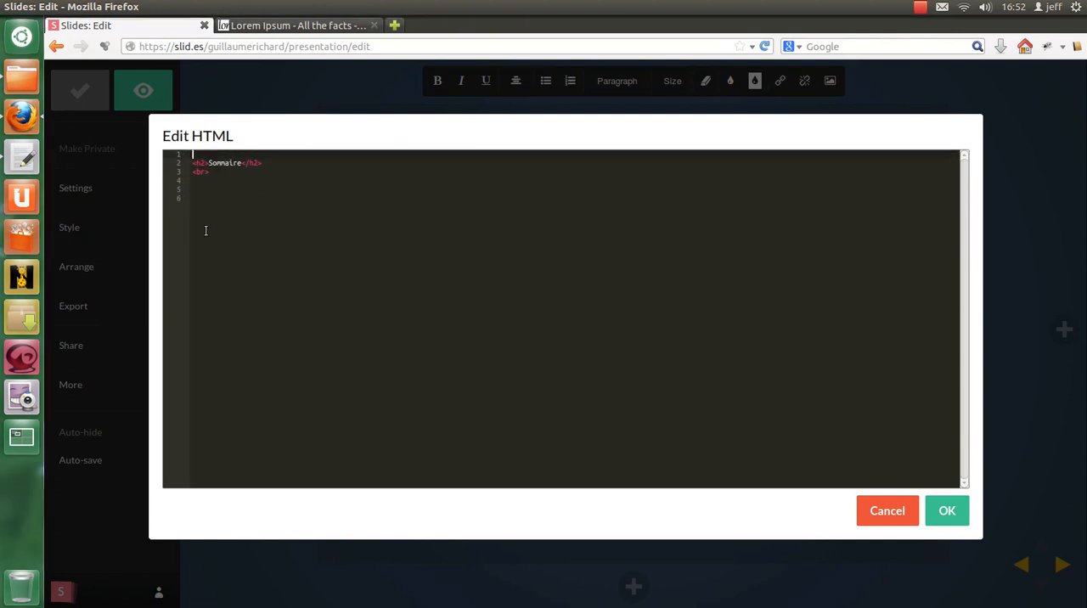
pyautogui.click(212, 191)
pyautogui.click(212, 179)
pyautogui.hotkey('ctrl', 'v')
# Step: Remove the surplus blank lines from the slide's HTML and change the list's ul tags to ol
pyautogui.click(225, 250)
pyautogui.press('BackSpace')
pyautogui.press('BackSpace')
pyautogui.click(204, 155)
pyautogui.press('Delete')
pyautogui.click(197, 172)
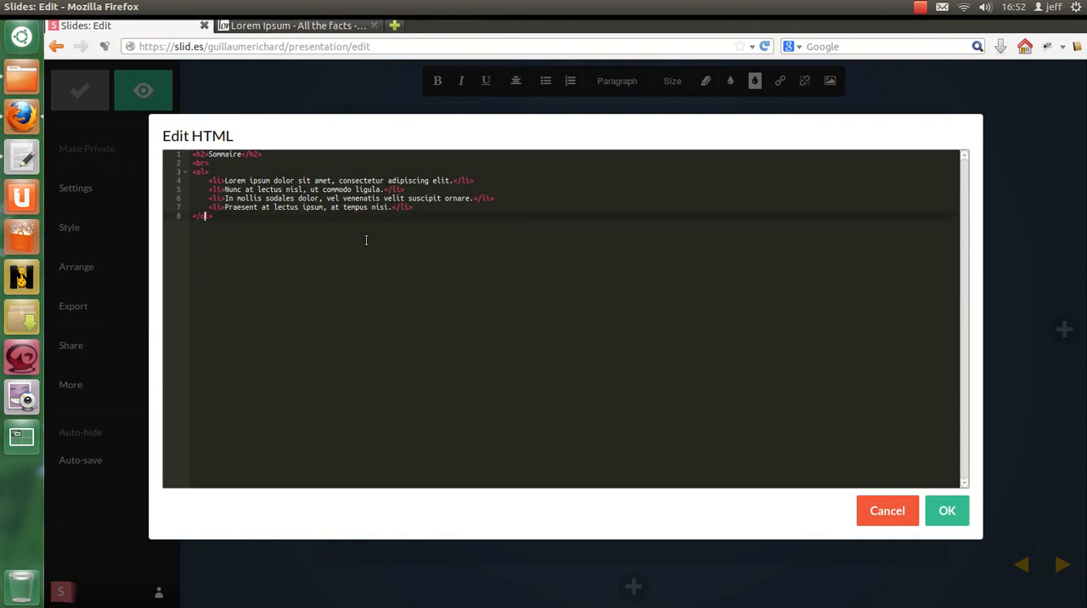
# Step: Delete the third and fourth list items from the slide's HTML and apply the change
pyautogui.moveTo(385, 199); pyautogui.dragTo(470, 198)
pyautogui.press('BackSpace')
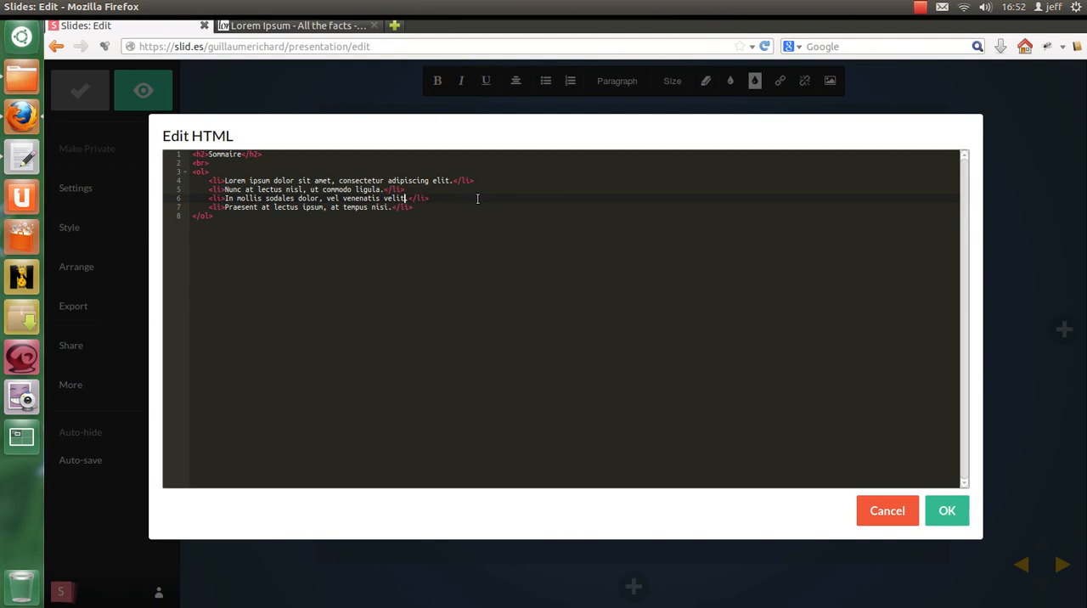
pyautogui.moveTo(423, 206); pyautogui.dragTo(425, 189)
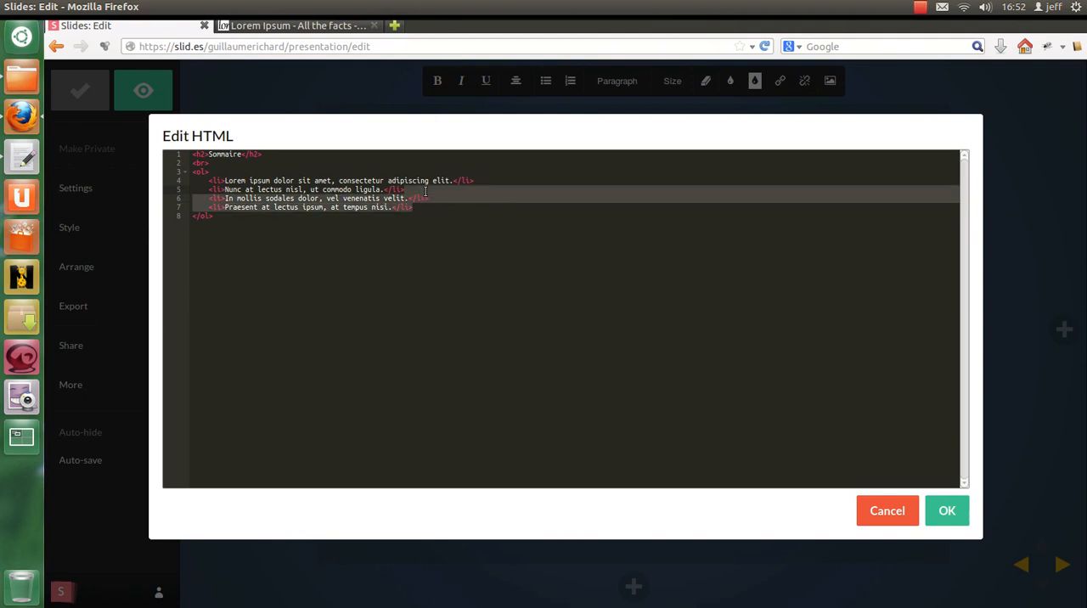
pyautogui.press('BackSpace')
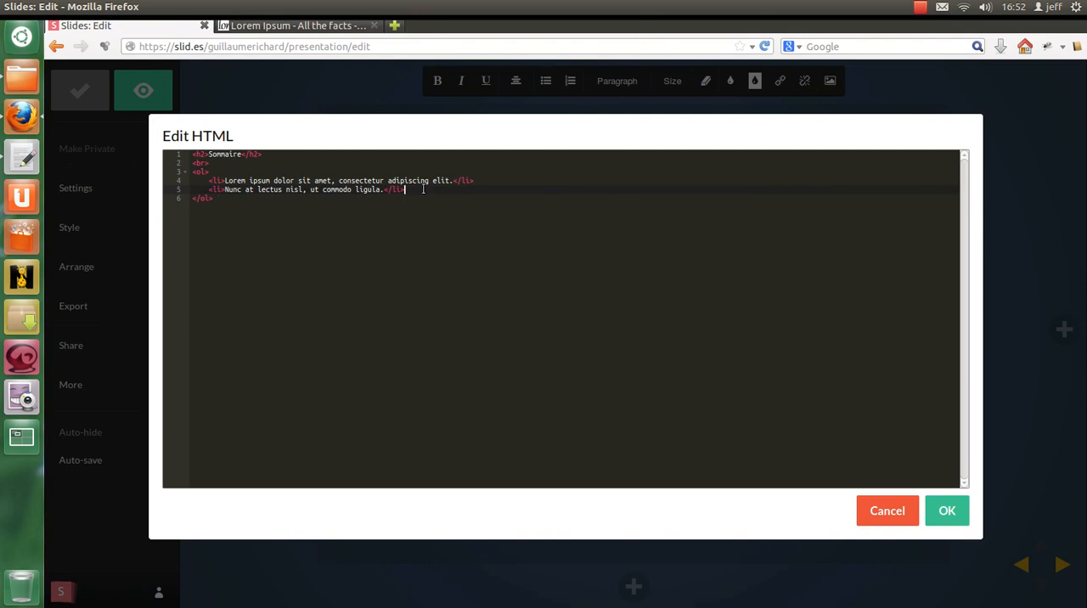
pyautogui.click(947, 511)
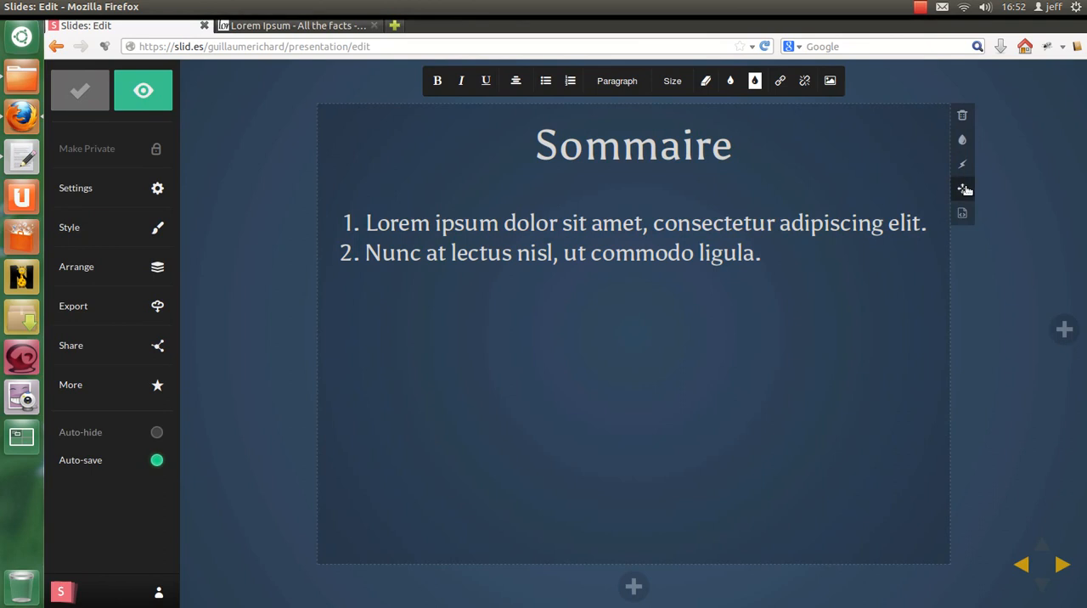
# Step: Freely reposition the numbered list lower on the slide, to about left 66px and top 238px, about 453px wide
pyautogui.click(965, 188)
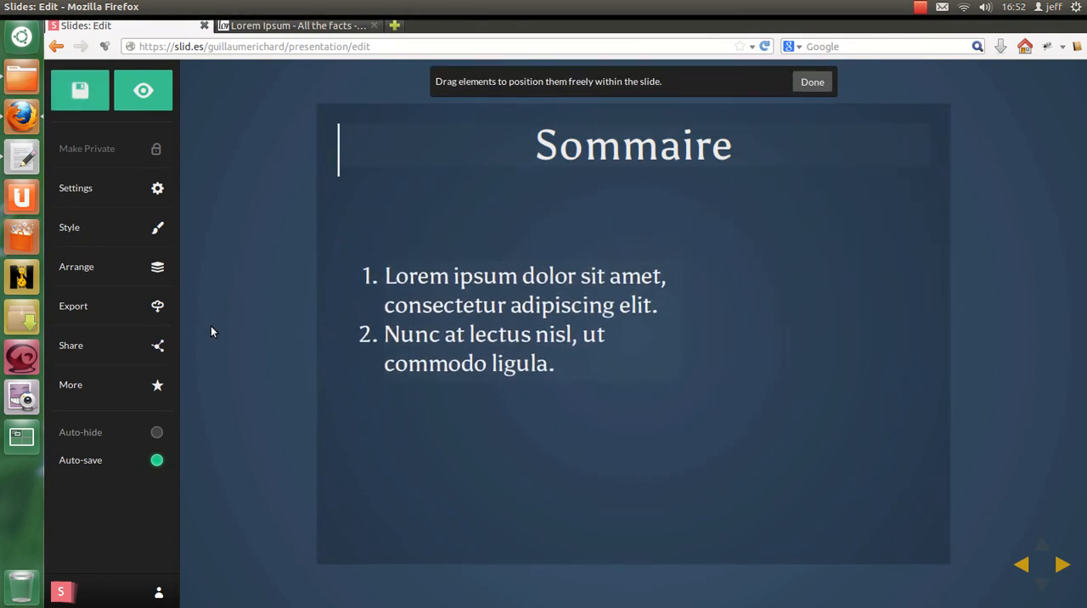
pyautogui.click(809, 83)
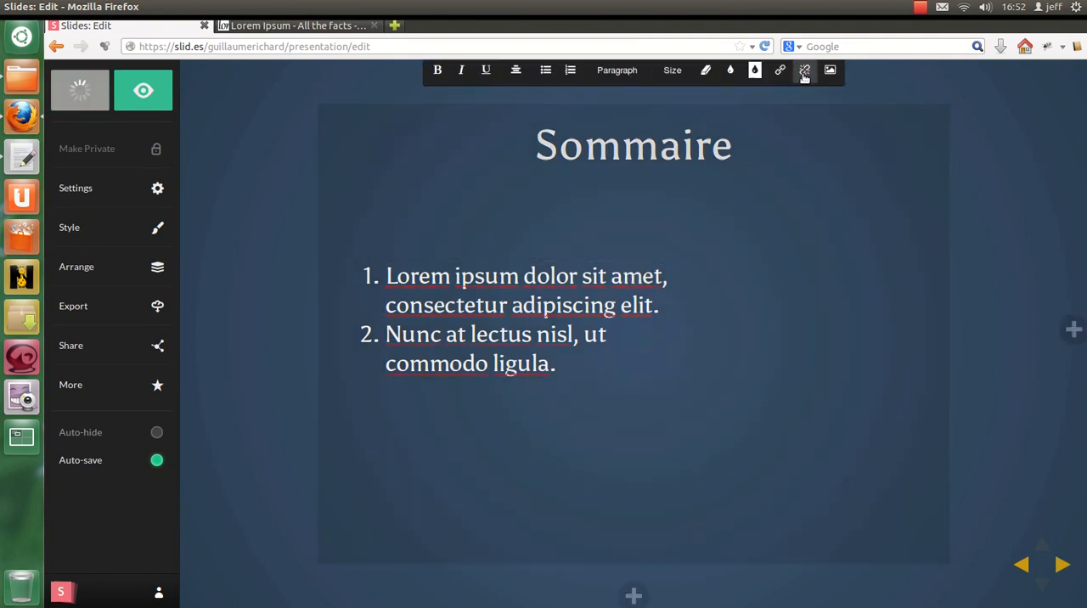
# Step: Set the ol element's width to 700px in the slide's HTML and apply the change
pyautogui.click(626, 284)
pyautogui.click(963, 213)
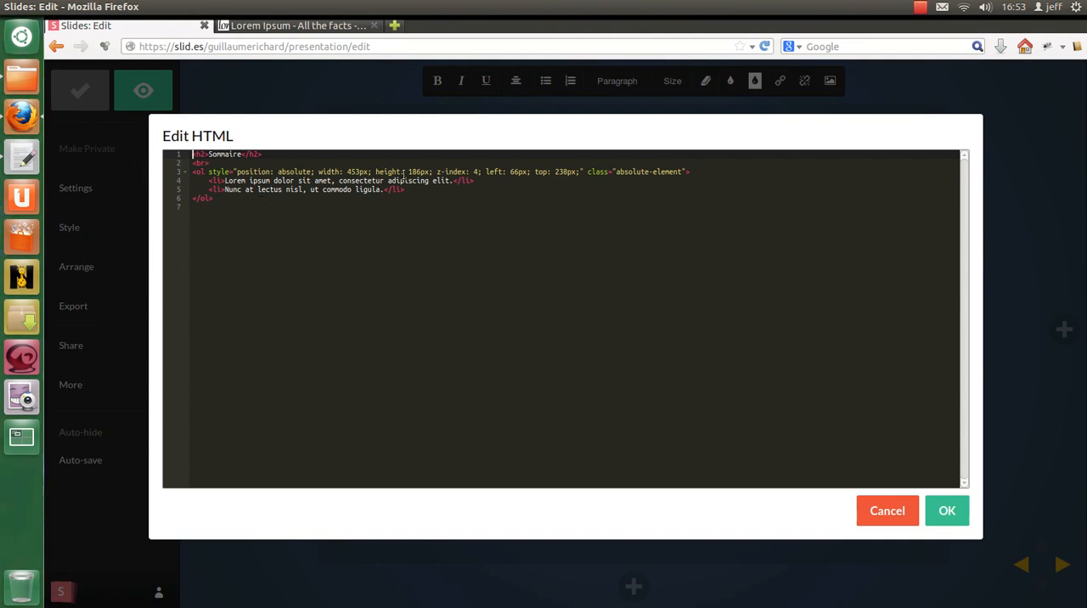
pyautogui.doubleClick(352, 173)
pyautogui.write('70')
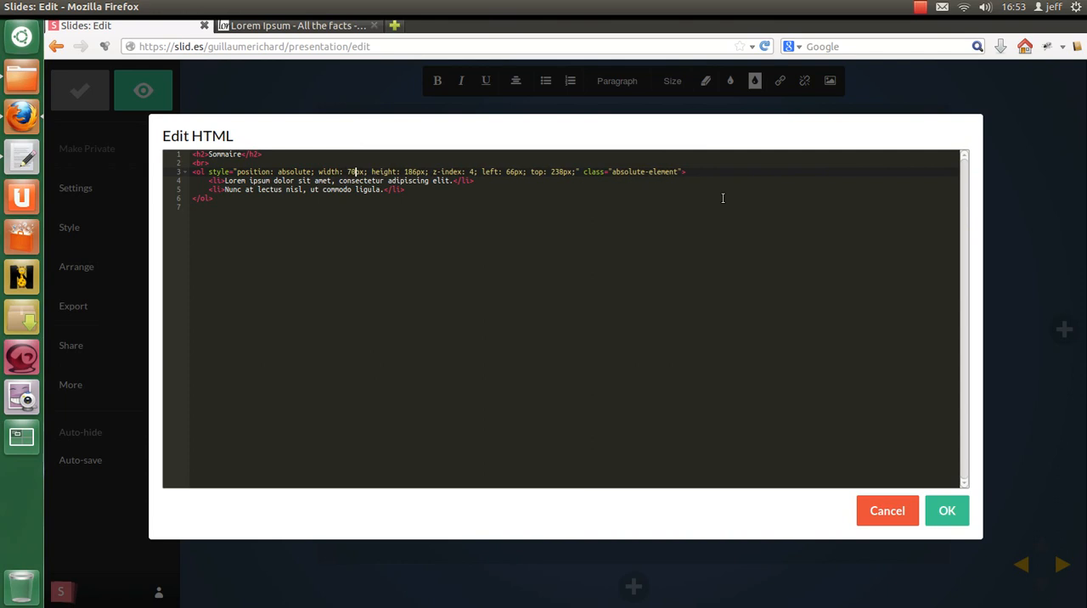
pyautogui.write('0')
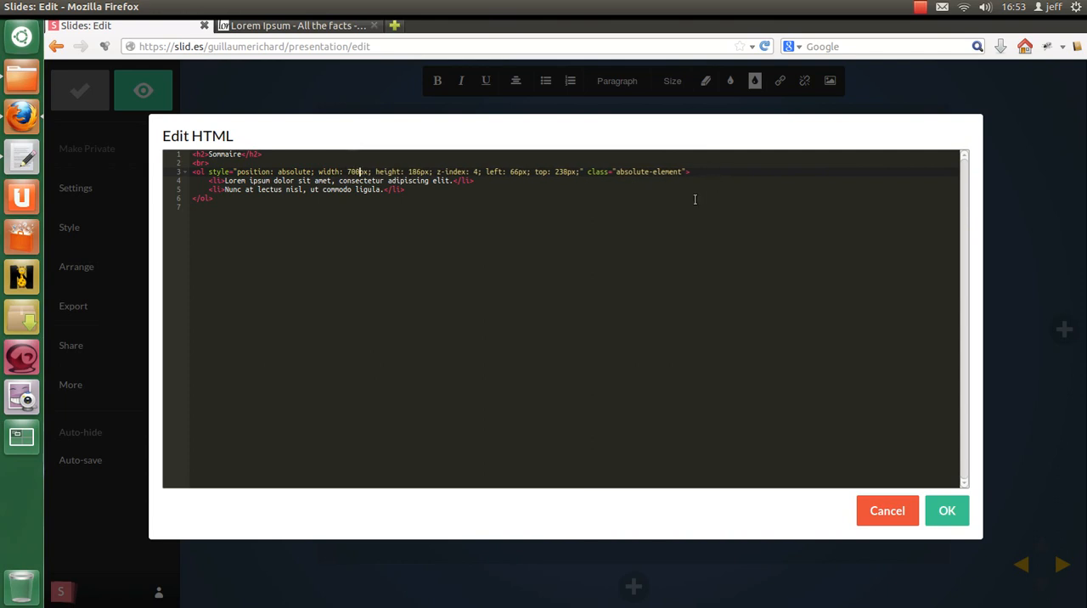
pyautogui.click(944, 510)
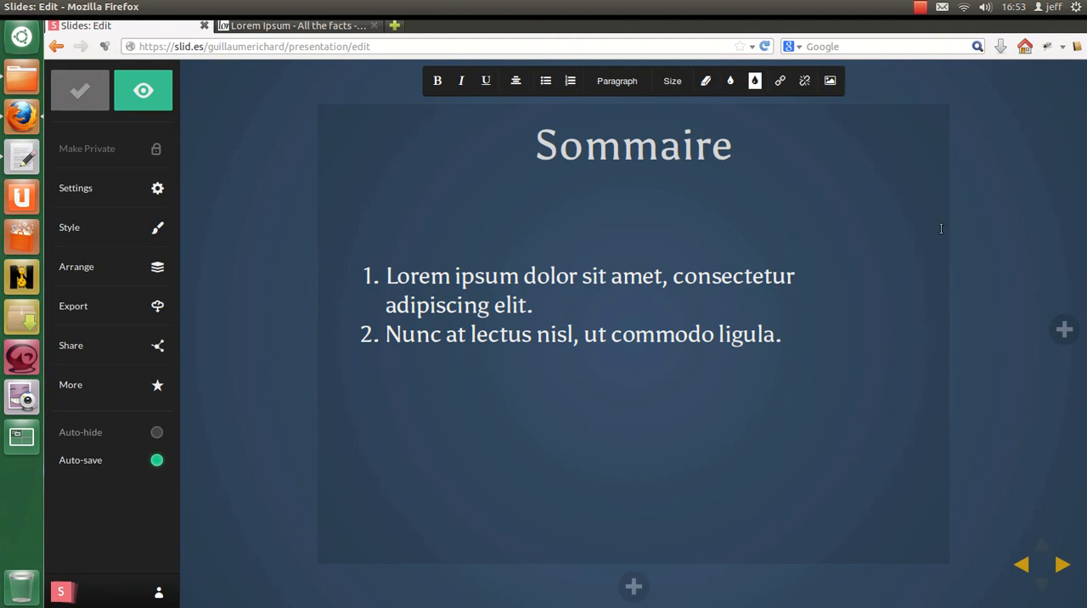
# Step: Set the ol element's width to 800px in the slide's HTML and apply the change
pyautogui.click(964, 210)
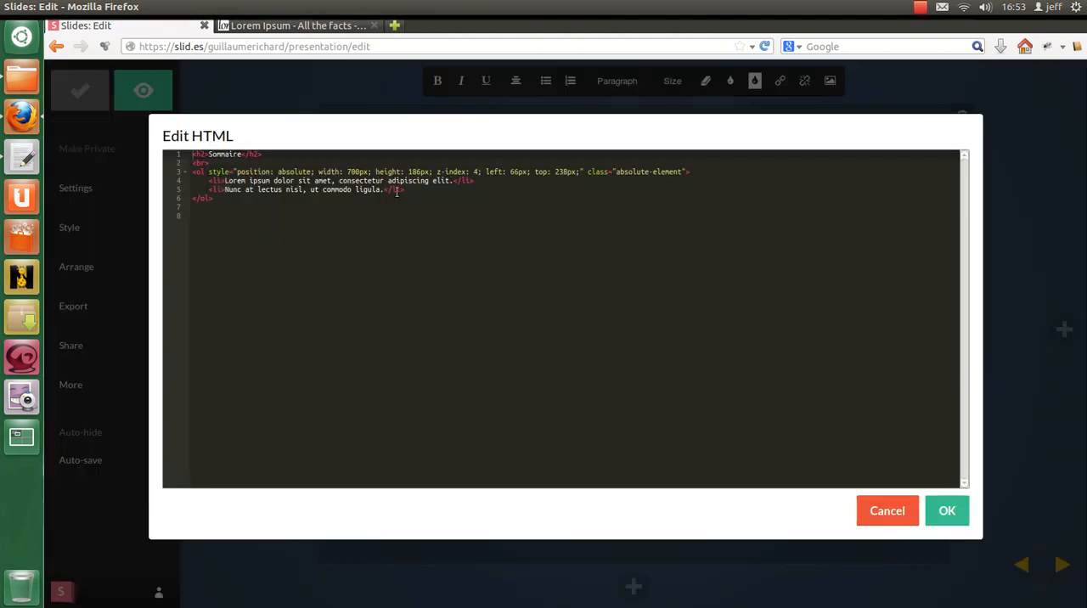
pyautogui.click(353, 172)
pyautogui.click(943, 511)
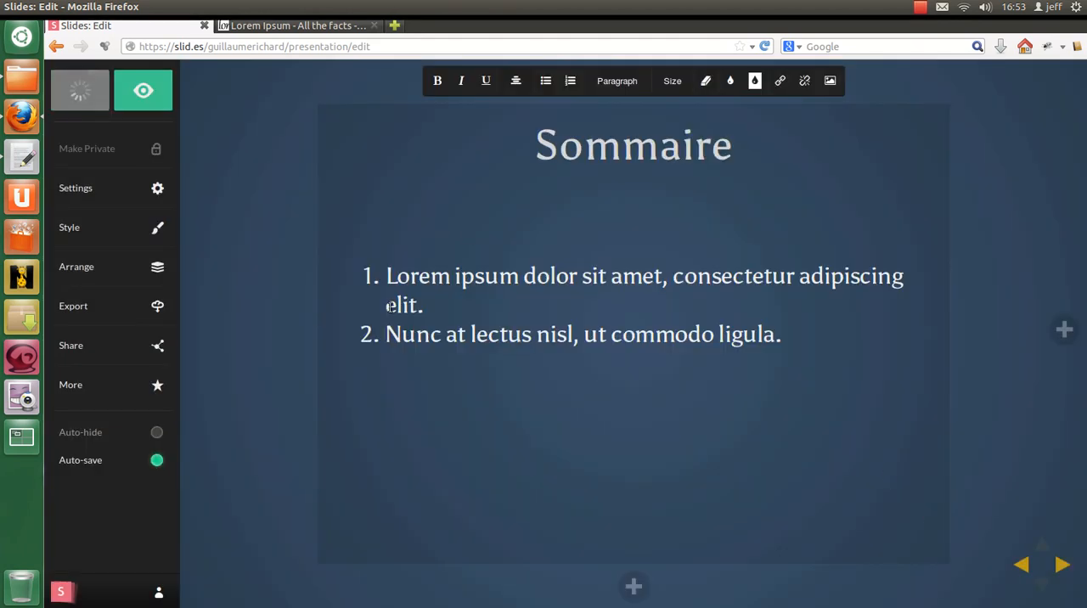
# Step: Shorten the first list item on the slide to "Lorem ipsum dolor sit amet, consectetur."
pyautogui.click(396, 304)
pyautogui.press('BackSpace')
pyautogui.press('BackSpace')
pyautogui.press('BackSpace')
pyautogui.press('BackSpace')
pyautogui.press('BackSpace')
pyautogui.press('BackSpace')
pyautogui.press('BackSpace')
pyautogui.press('BackSpace')
pyautogui.press('BackSpace')
pyautogui.press('BackSpace')
pyautogui.press('BackSpace')
pyautogui.press('BackSpace')
pyautogui.press('BackSpace')
pyautogui.press('BackSpace')
pyautogui.press('BackSpace')
pyautogui.press('BackSpace')
# Step: Copy the first list item's text without its final period and add a new slide after the Sommaire slide
pyautogui.moveTo(795, 275); pyautogui.dragTo(388, 276)
pyautogui.hotkey('ctrl', 'c')
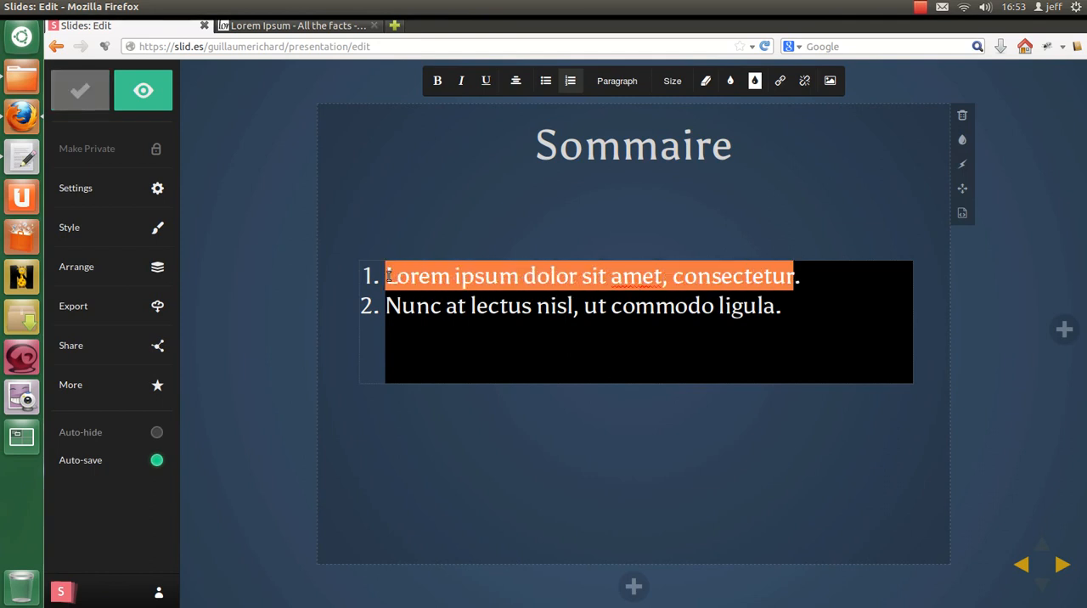
pyautogui.click(477, 364)
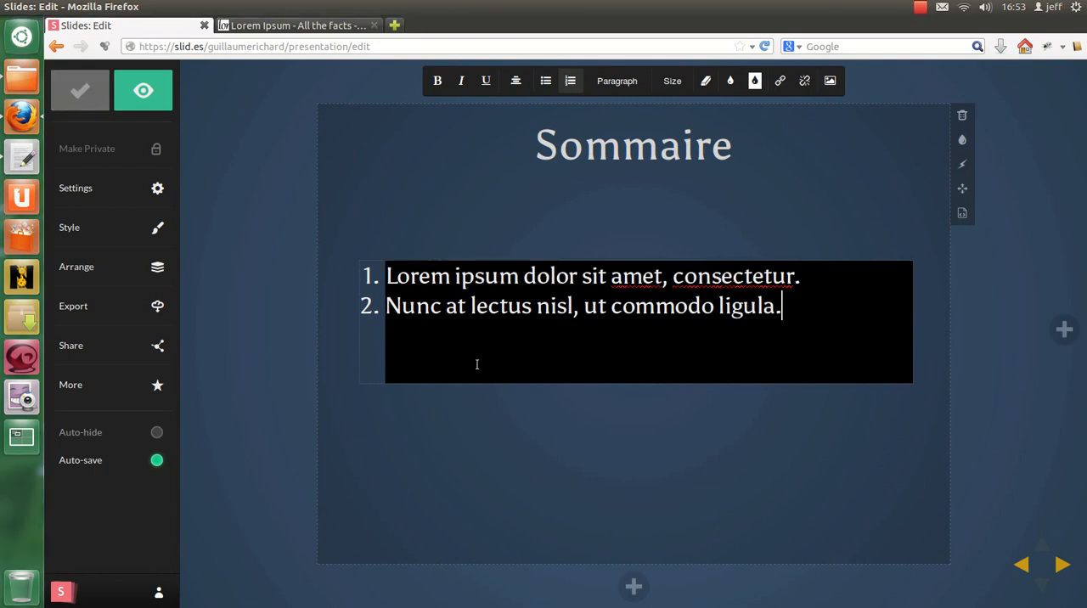
pyautogui.click(1063, 331)
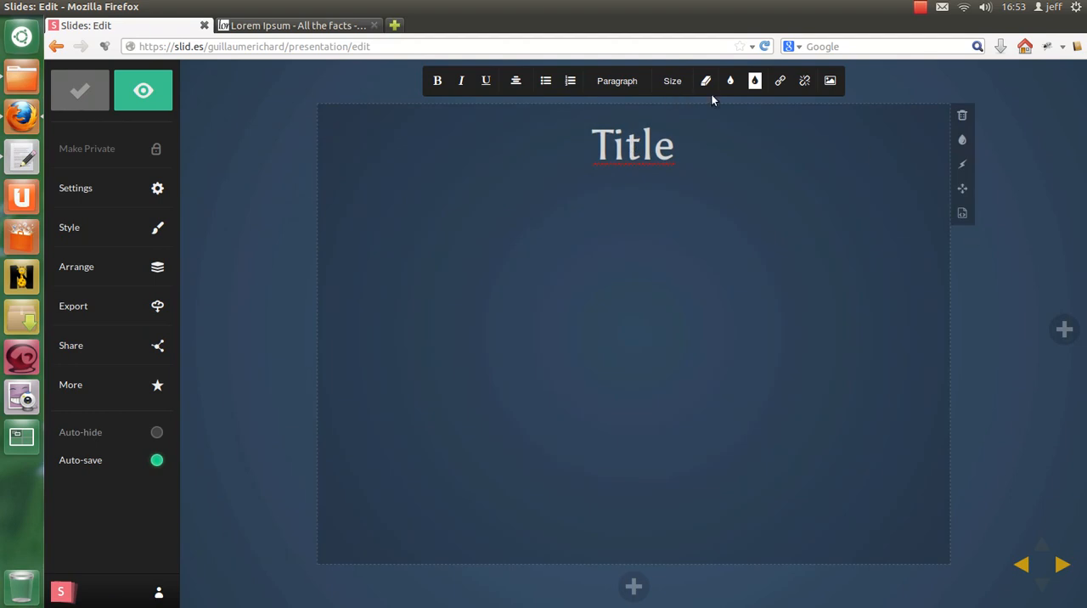
# Step: Freely reposition the new slide's Title heading slightly to the left, at about left 388px and top 31px
pyautogui.click(962, 188)
pyautogui.click(634, 150)
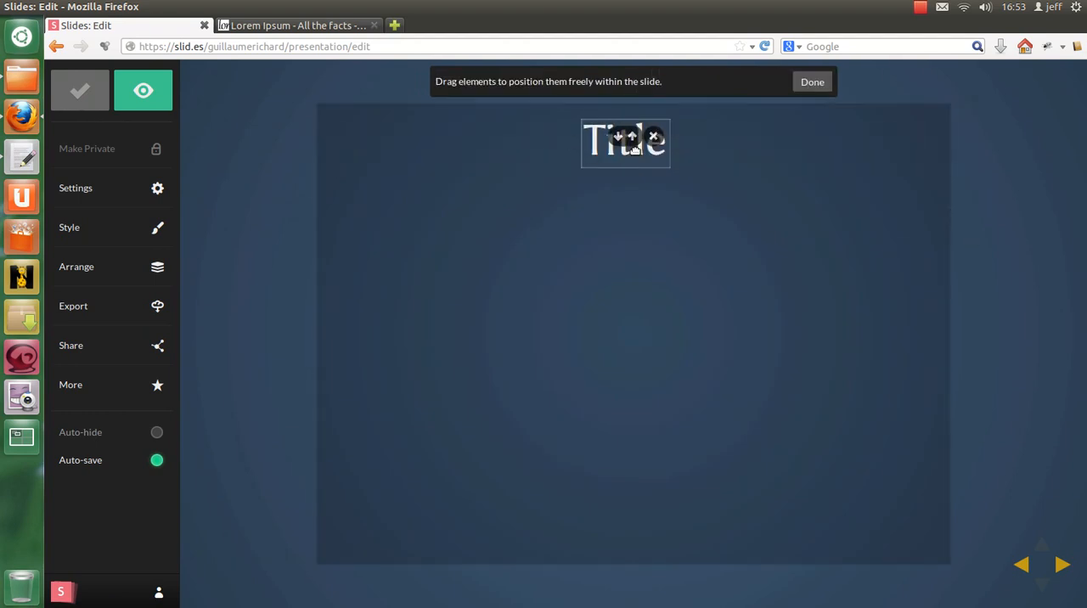
pyautogui.moveTo(609, 153)
pyautogui.mouseDown()
pyautogui.moveTo(596, 147)
pyautogui.moveTo(616, 154)
pyautogui.mouseUp()
pyautogui.click(813, 82)
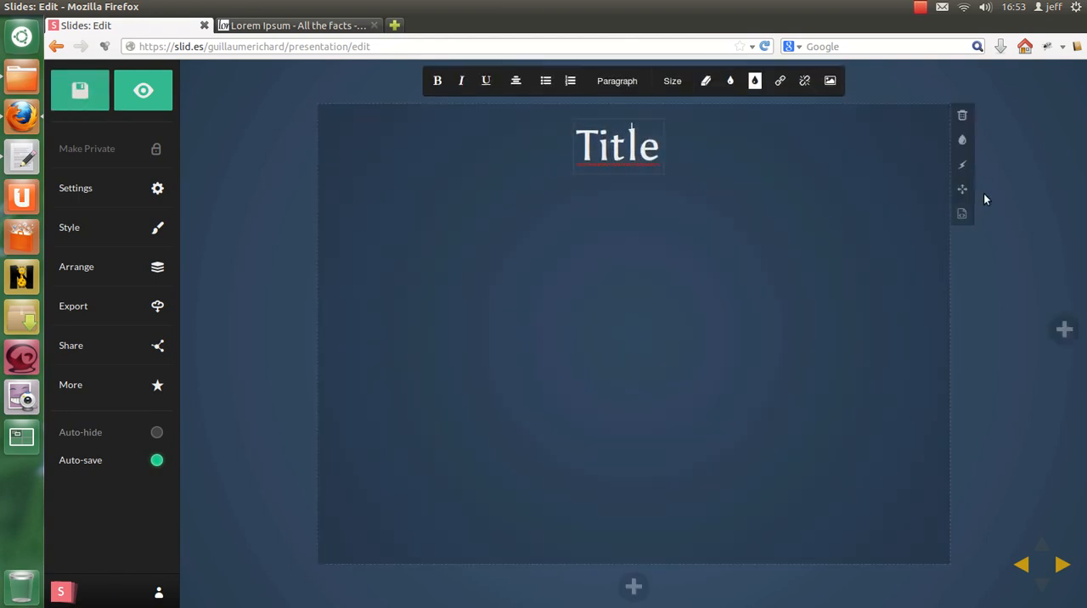
# Step: In the new slide's HTML, replace the heading text with "Lorem ipsum dolor sit amet, consectetur" and add two <br /> tags below it
pyautogui.click(965, 214)
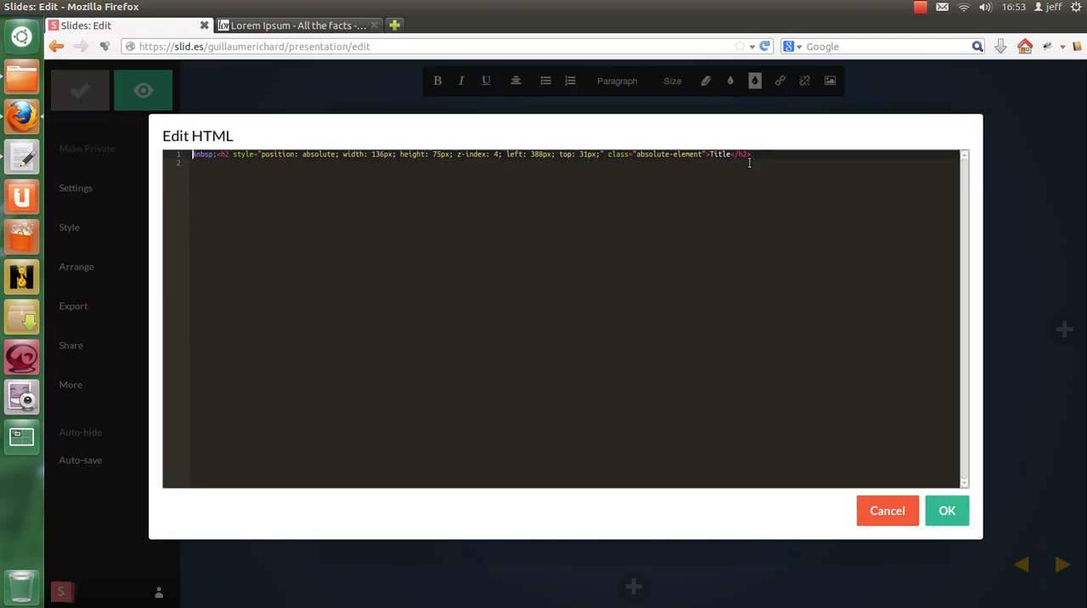
pyautogui.doubleClick(721, 154)
pyautogui.hotkey('ctrl', 'v')
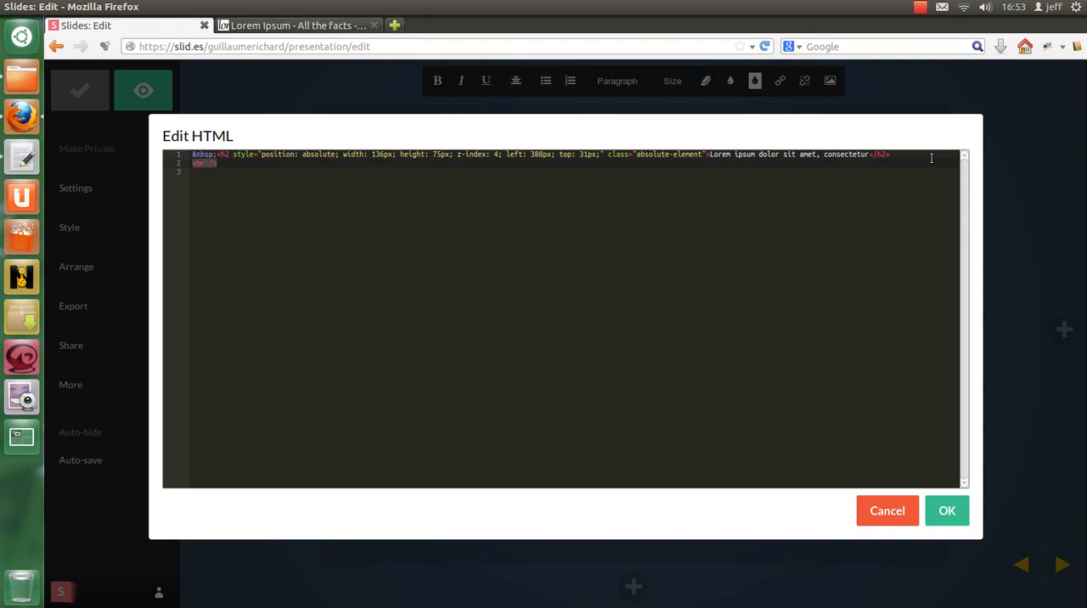
pyautogui.write('<br />')
pyautogui.write('<br />')
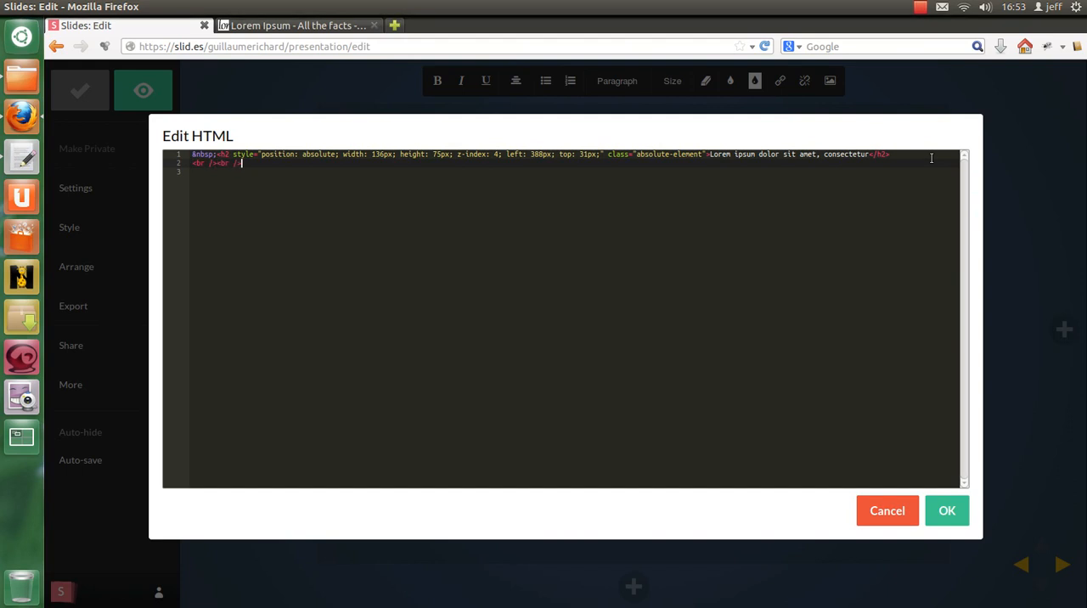
# Step: Switch to the Lorem Ipsum generator page and generate 1 paragraph of placeholder text
pyautogui.click(297, 24)
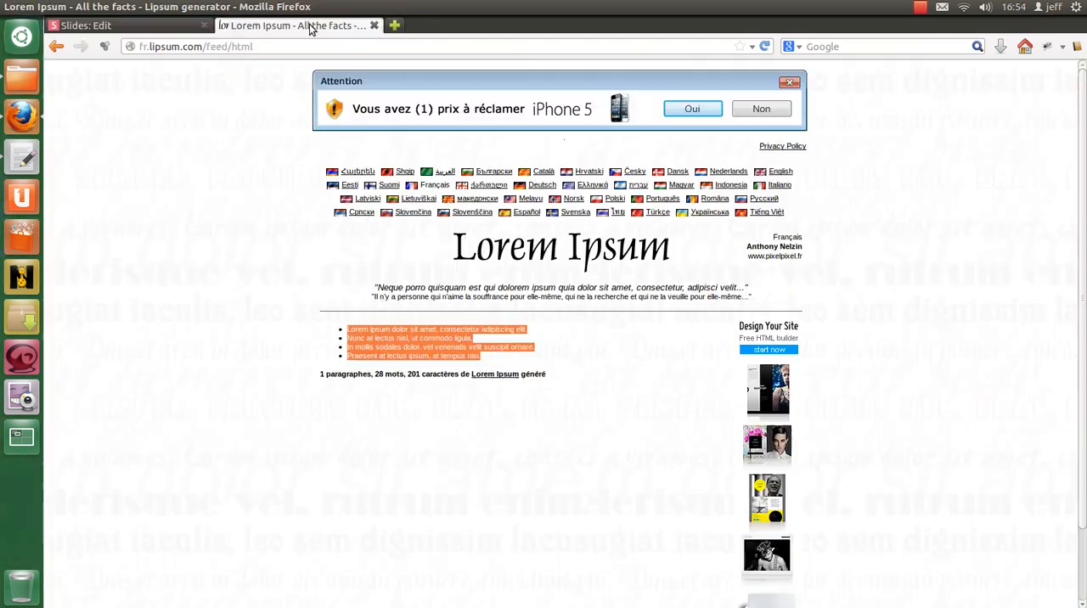
pyautogui.click(52, 47)
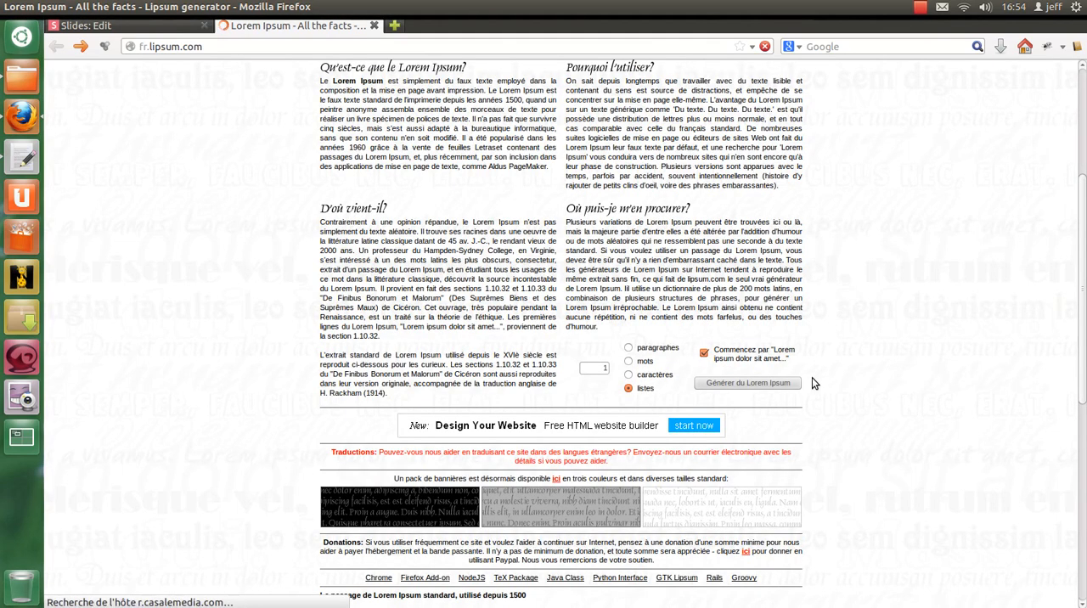
pyautogui.click(630, 348)
pyautogui.click(745, 382)
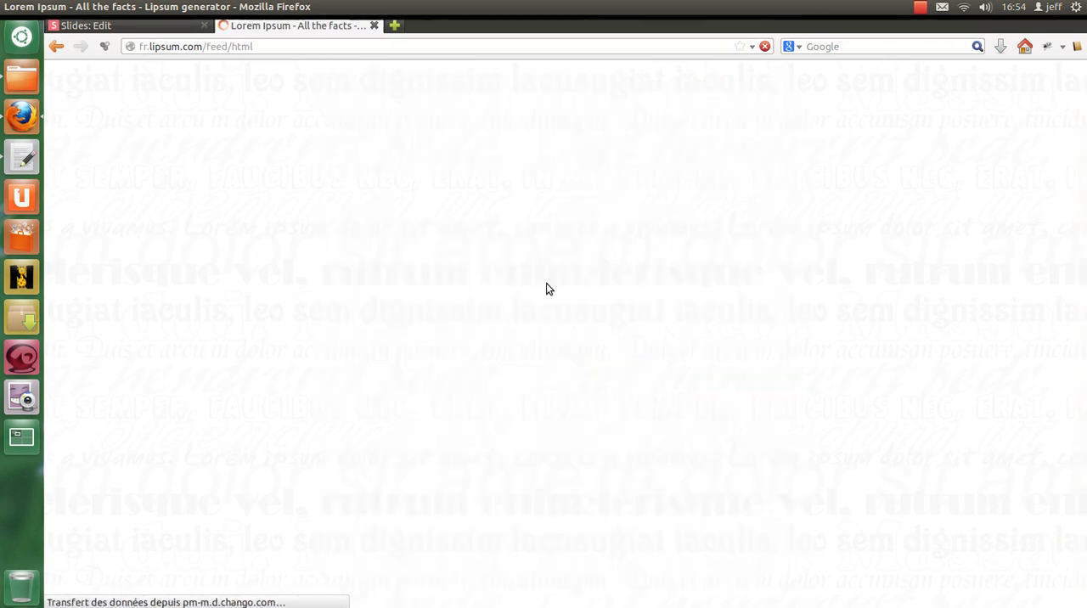
# Step: Copy the generated Lorem Ipsum paragraph and paste it between the <p> tags in the slide's HTML
pyautogui.moveTo(320, 291); pyautogui.dragTo(378, 336)
pyautogui.click(85, 25)
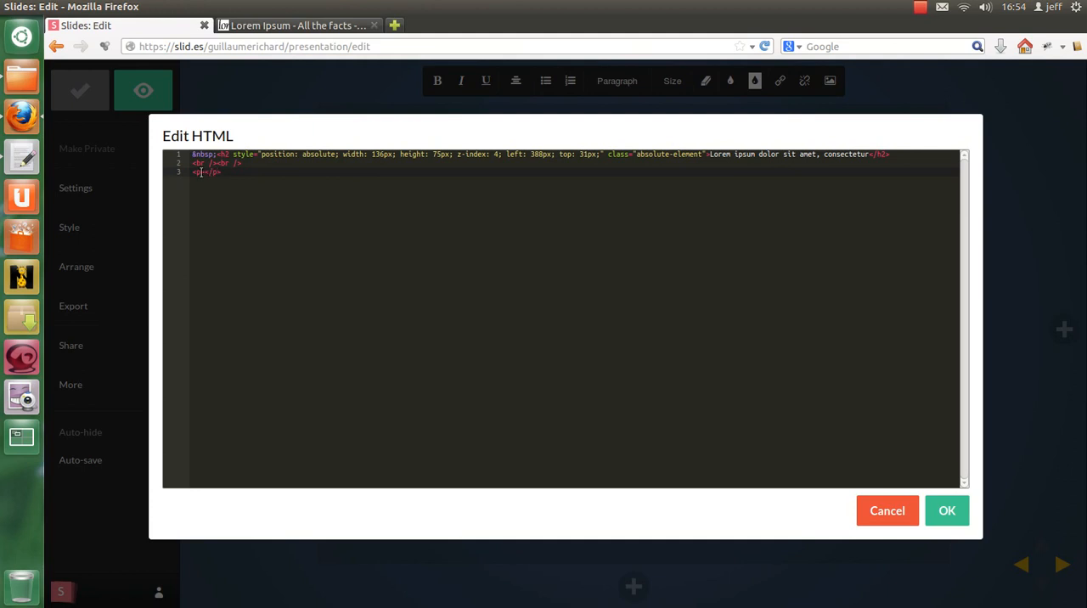
pyautogui.hotkey('ctrl', 'v')
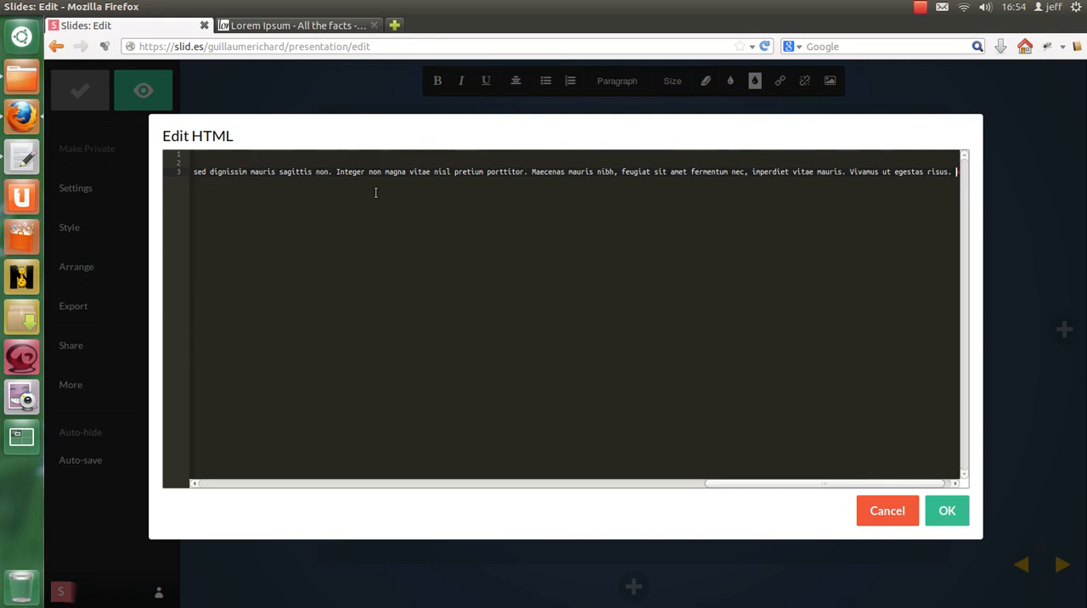
pyautogui.click(947, 510)
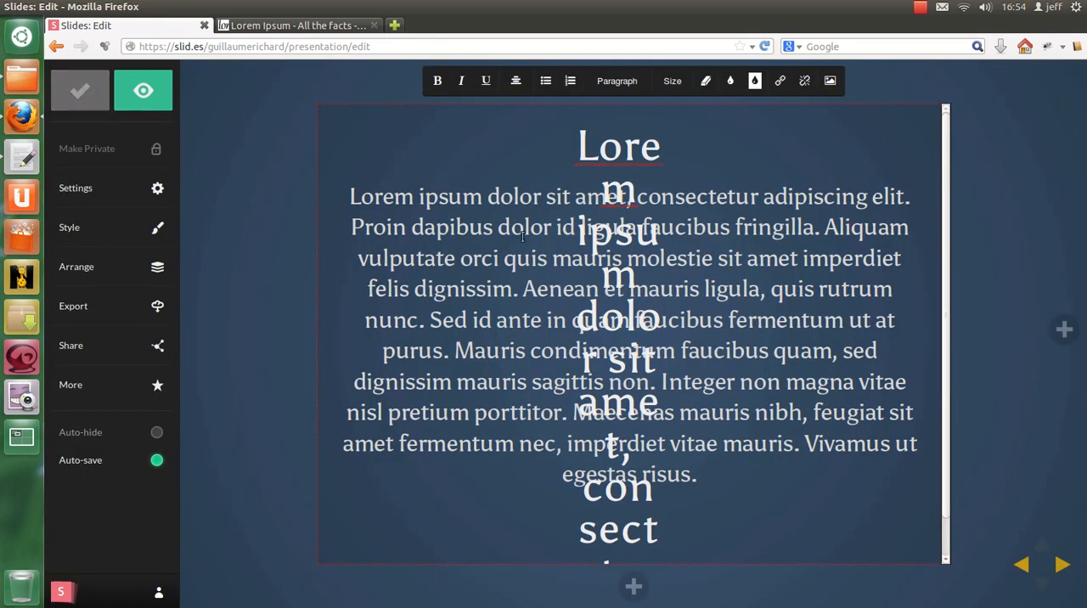
# Step: Turn the slide's heading into a fragment, leaving the body paragraph as a normal element
pyautogui.click(465, 229)
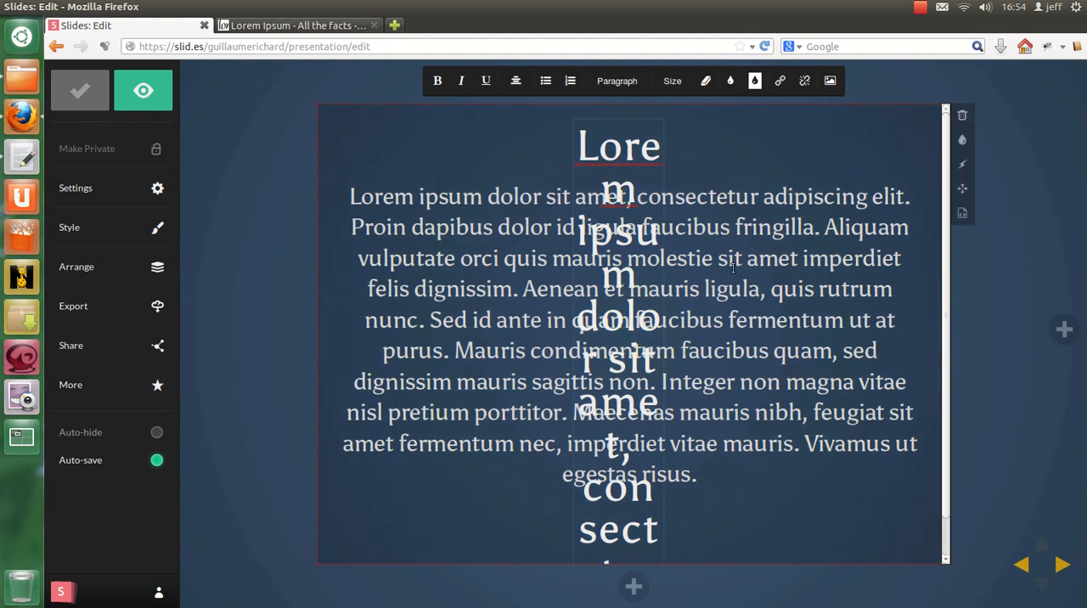
pyautogui.click(963, 140)
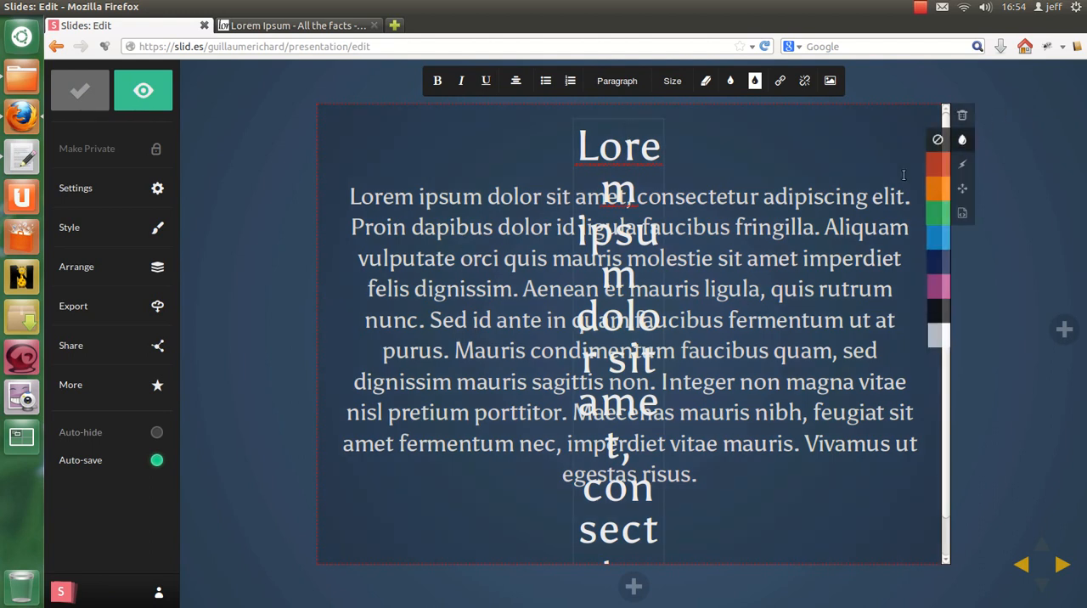
pyautogui.click(962, 164)
pyautogui.click(750, 283)
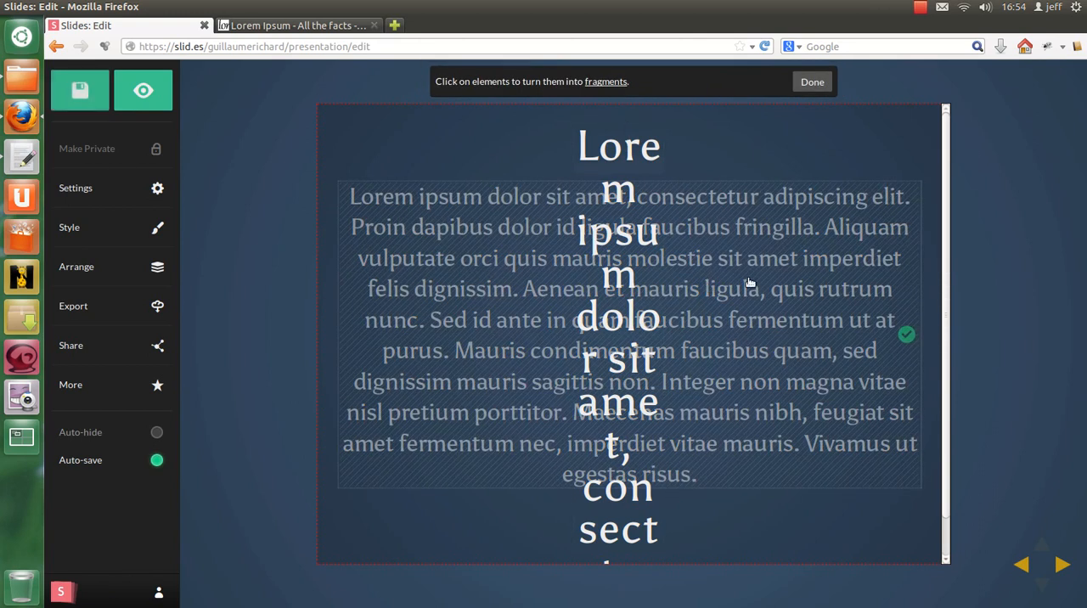
pyautogui.click(750, 283)
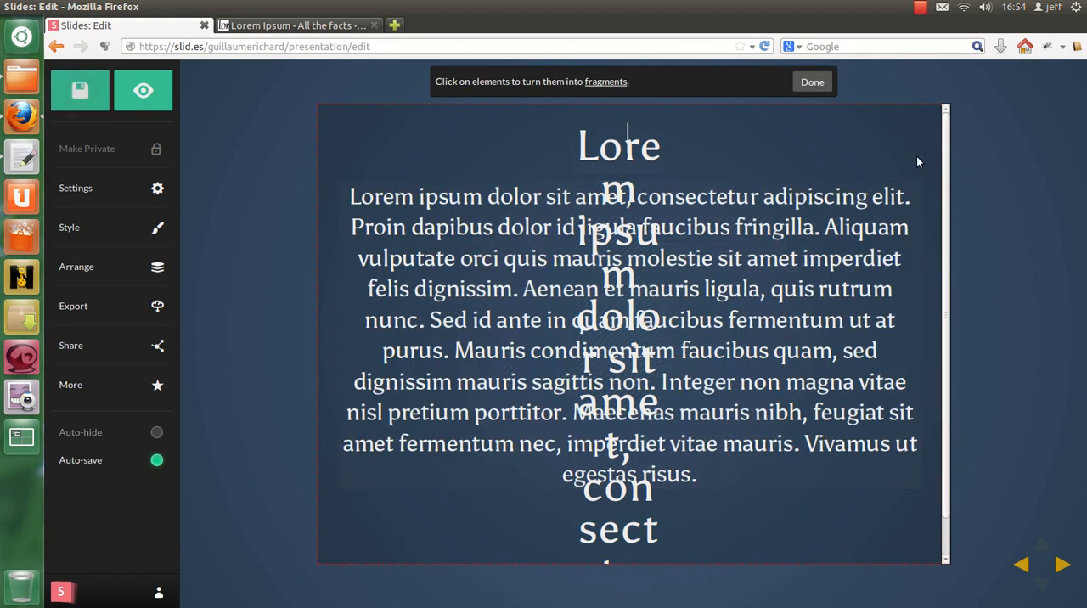
pyautogui.click(617, 150)
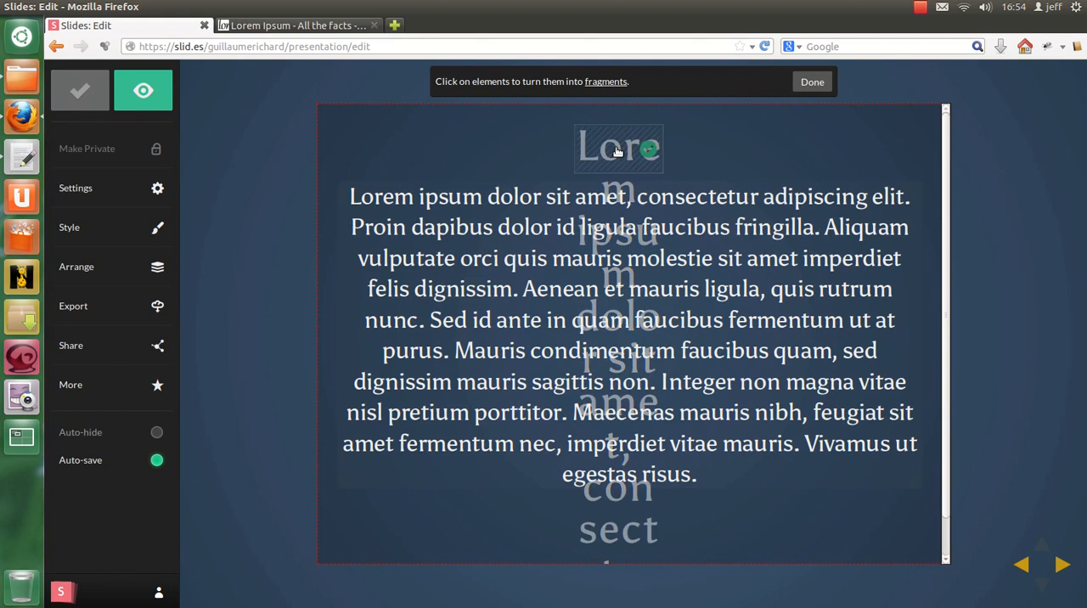
pyautogui.click(813, 81)
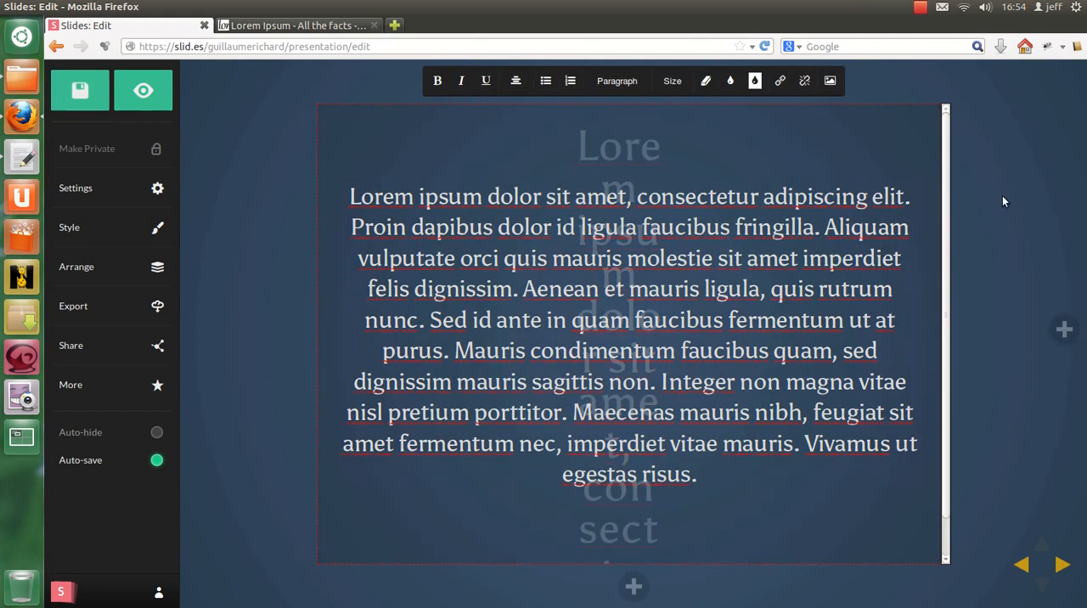
# Step: Freely reposition the heading a little further left, at about left 336px and top 26px
pyautogui.click(963, 190)
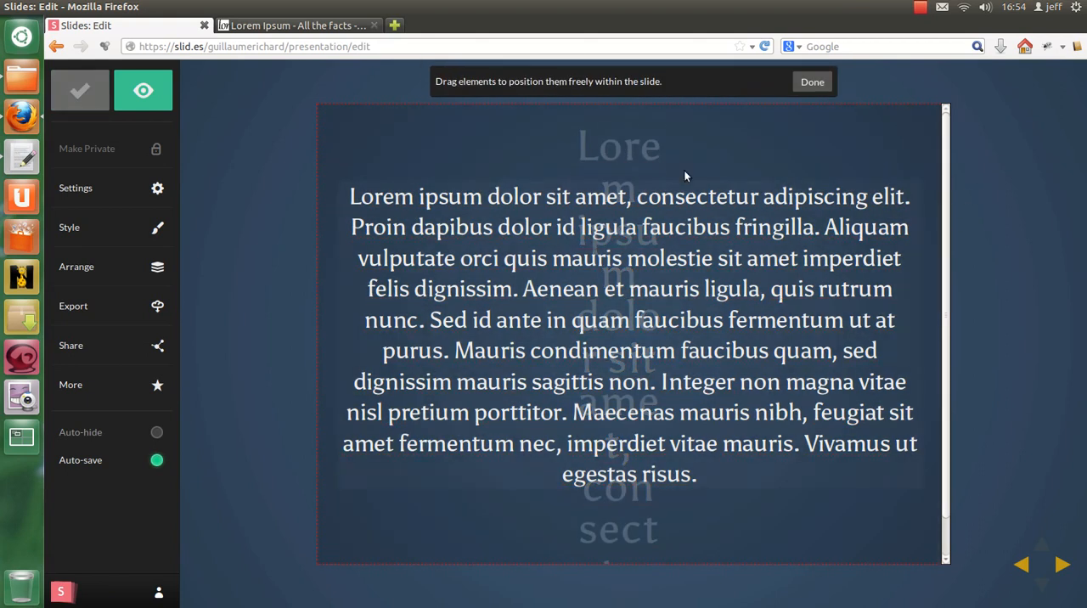
pyautogui.moveTo(633, 150); pyautogui.dragTo(598, 155)
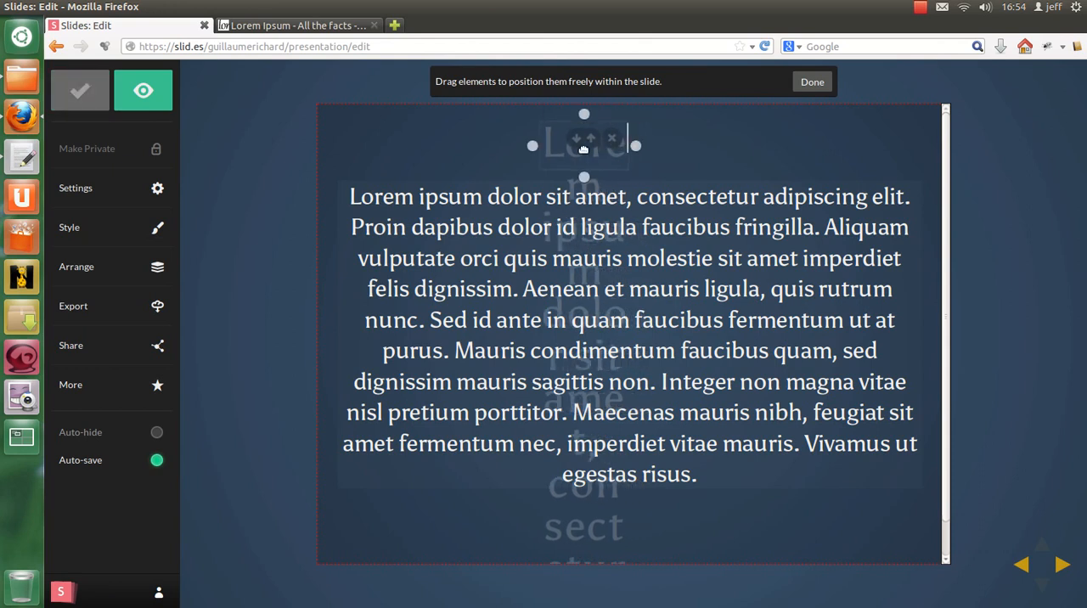
pyautogui.click(812, 82)
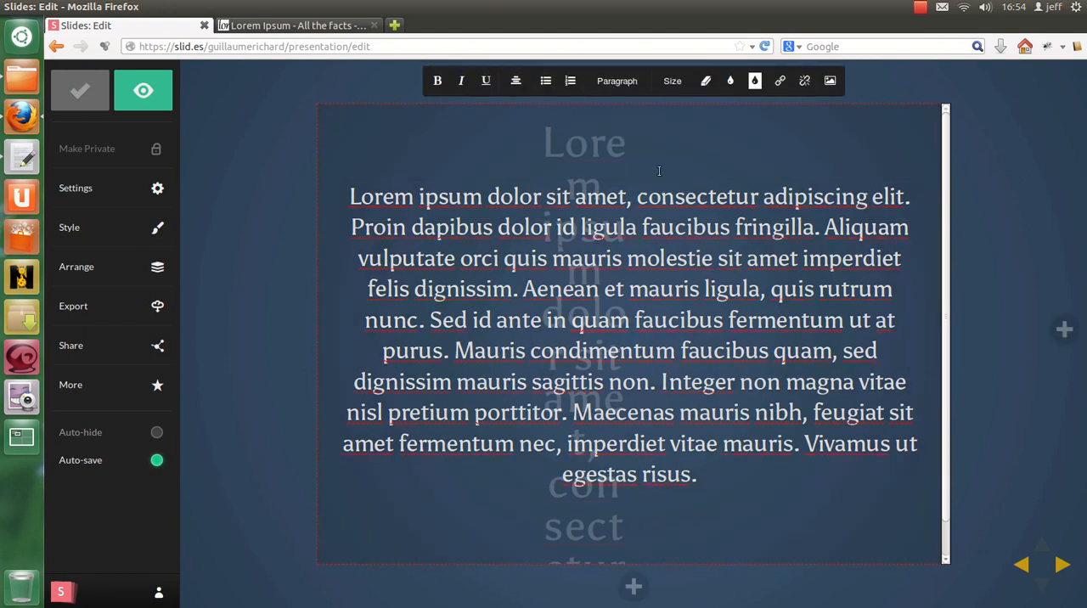
# Step: In the slide's HTML, set the heading's width to 800px and its height to 150px
pyautogui.click(603, 160)
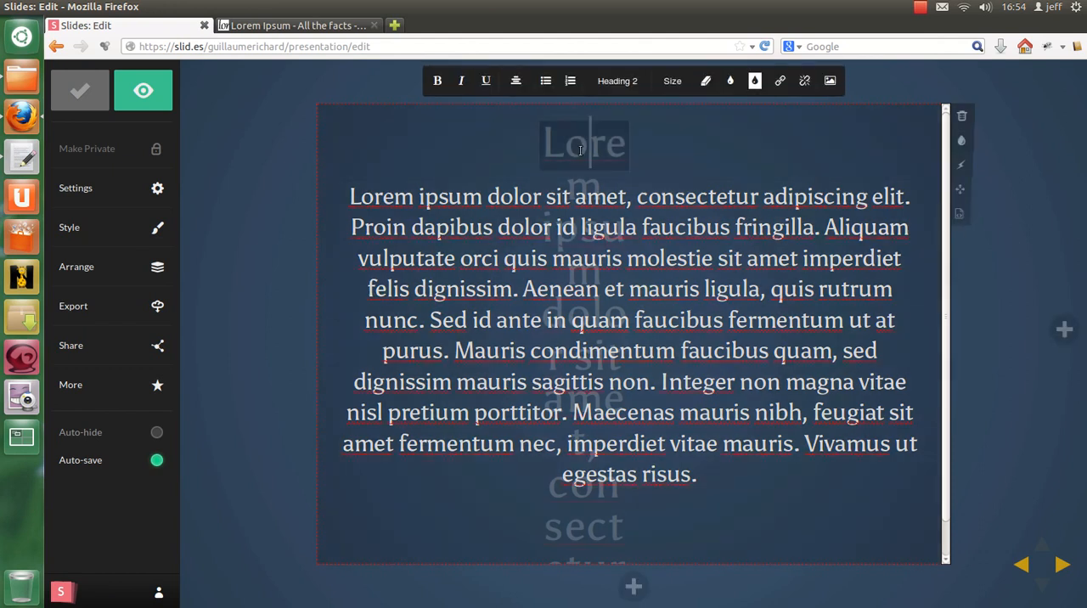
pyautogui.click(963, 214)
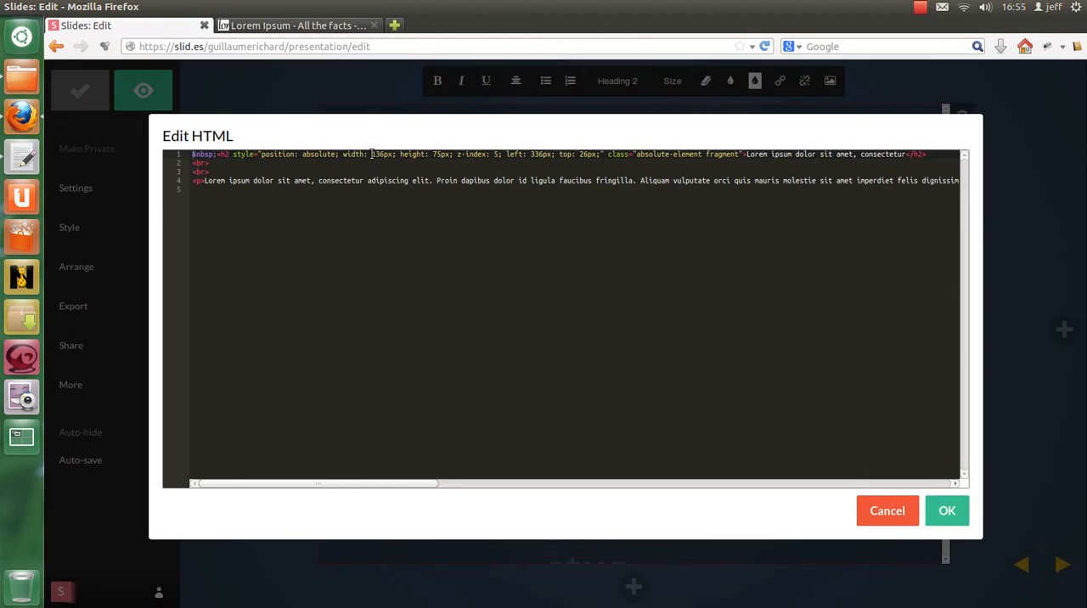
pyautogui.press('Delete')
pyautogui.press('Delete')
pyautogui.write('00')
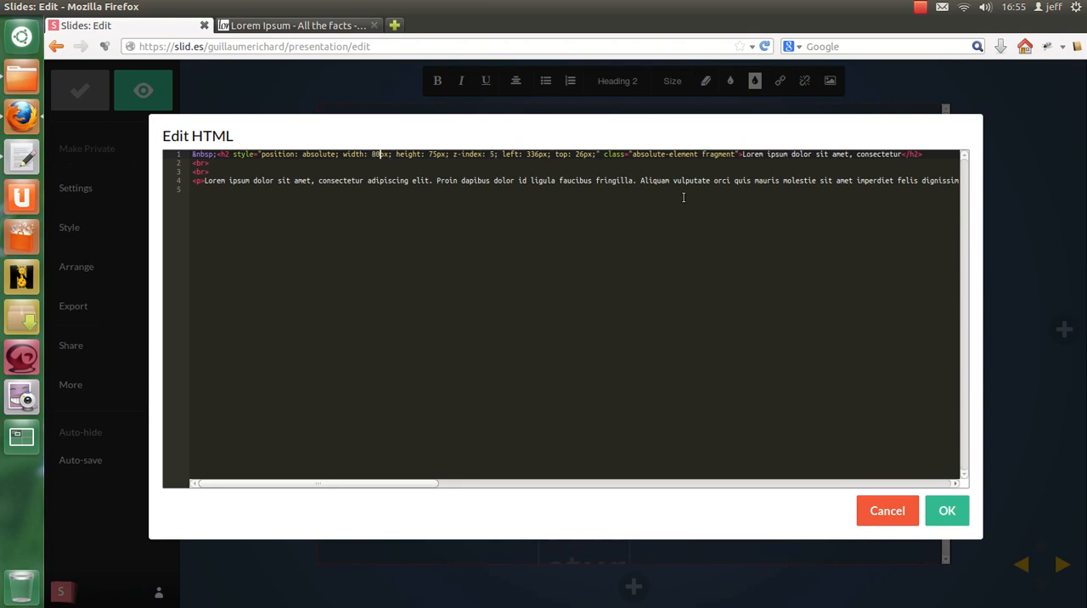
pyautogui.press('Delete')
pyautogui.press('Delete')
pyautogui.write('150')
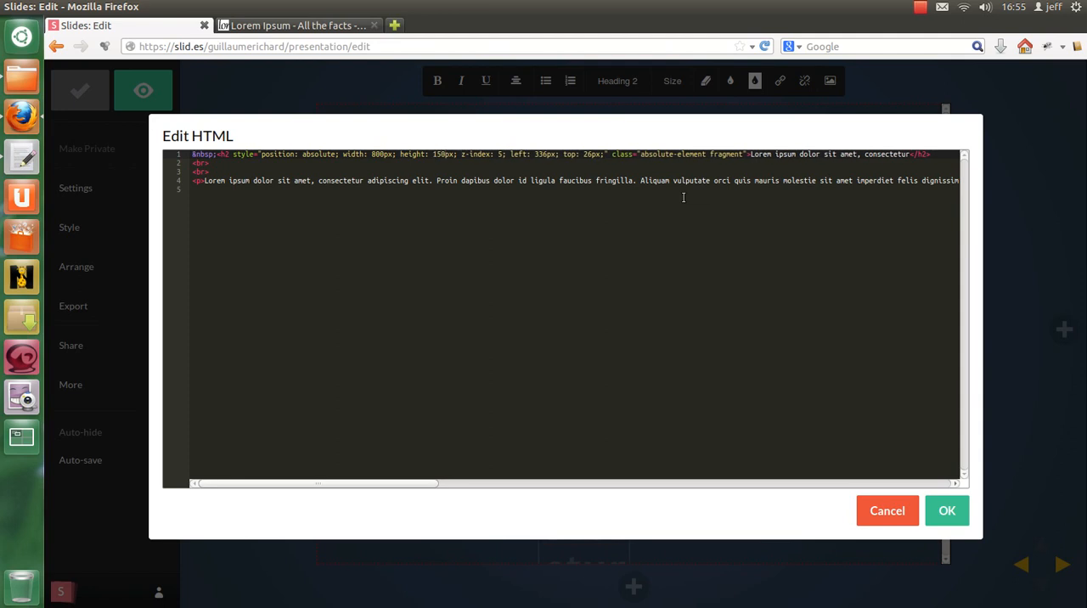
pyautogui.click(948, 509)
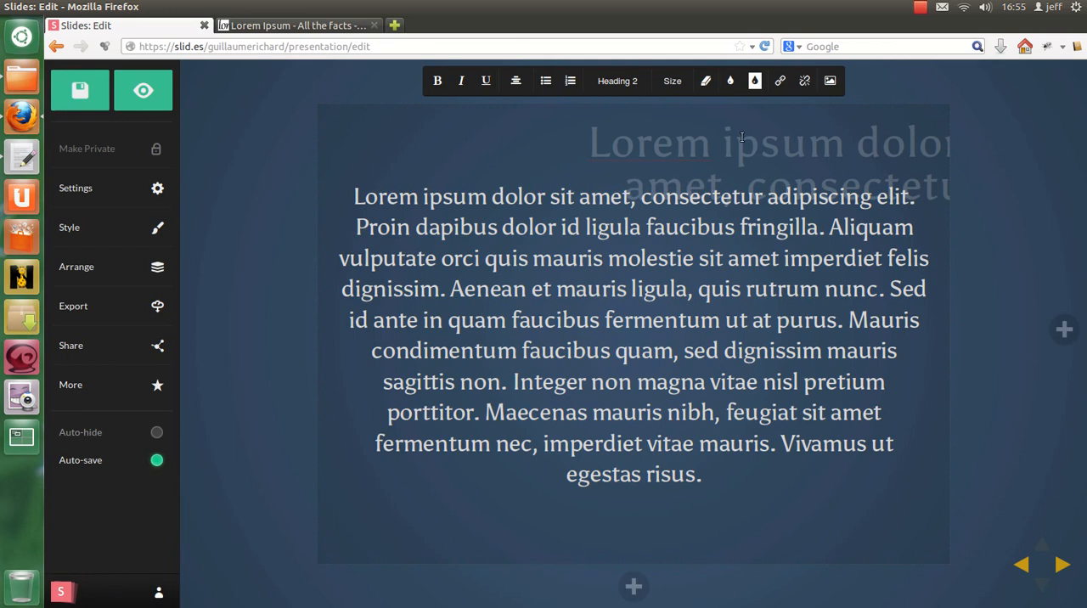
# Step: Move the widened heading fully inside the slide, at about left 146px and top 22px, and right-align its text
pyautogui.moveTo(767, 162)
pyautogui.mouseDown()
pyautogui.moveTo(779, 153)
pyautogui.moveTo(761, 151)
pyautogui.mouseUp()
pyautogui.click(559, 143)
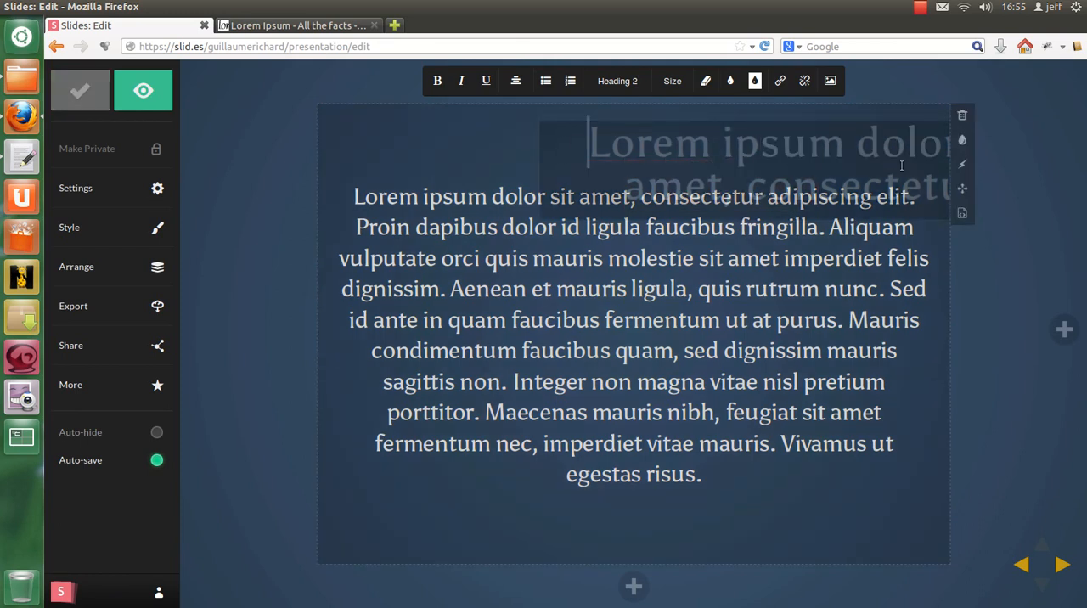
pyautogui.click(963, 188)
pyautogui.moveTo(576, 149); pyautogui.dragTo(458, 148)
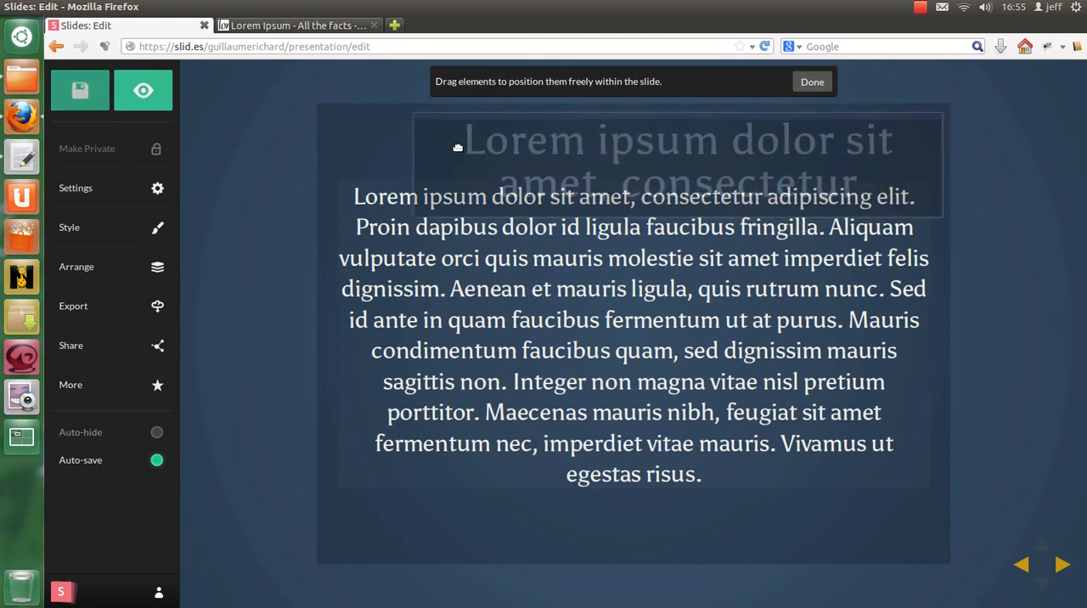
pyautogui.click(812, 81)
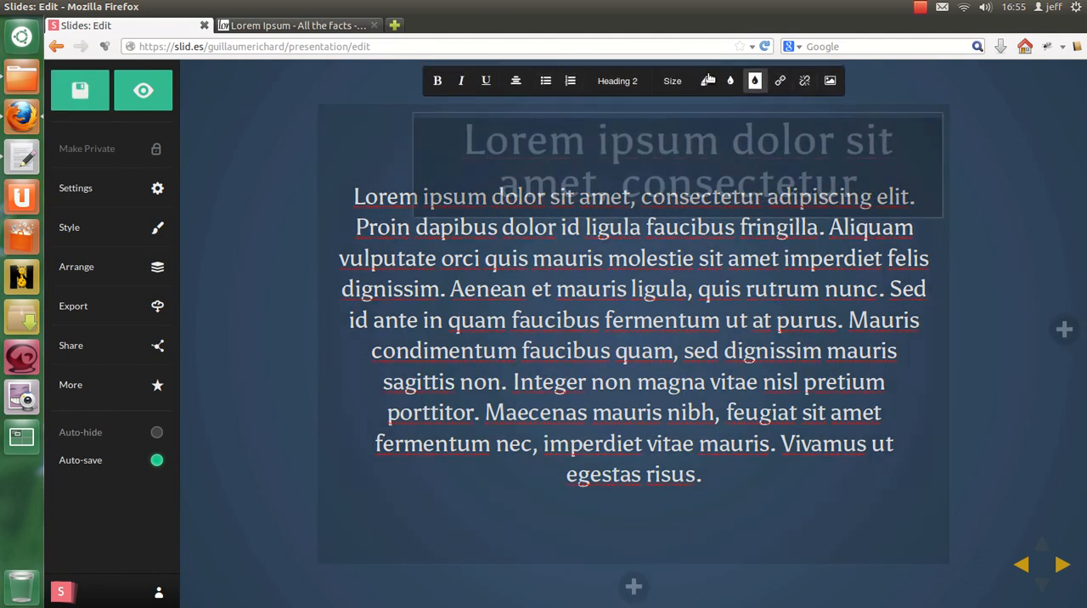
pyautogui.click(516, 81)
pyautogui.click(533, 116)
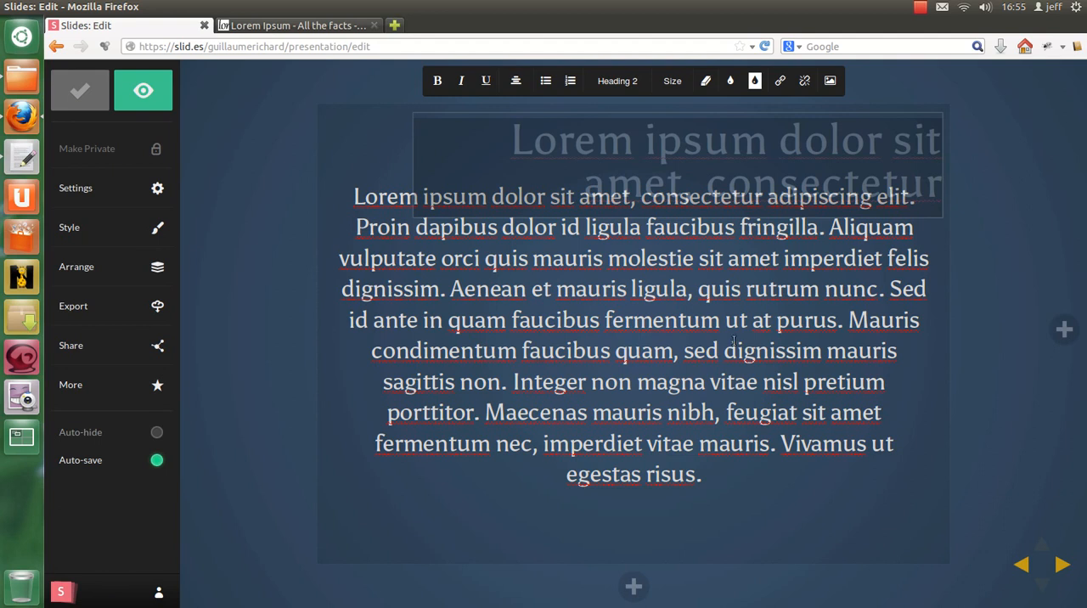
pyautogui.click(640, 360)
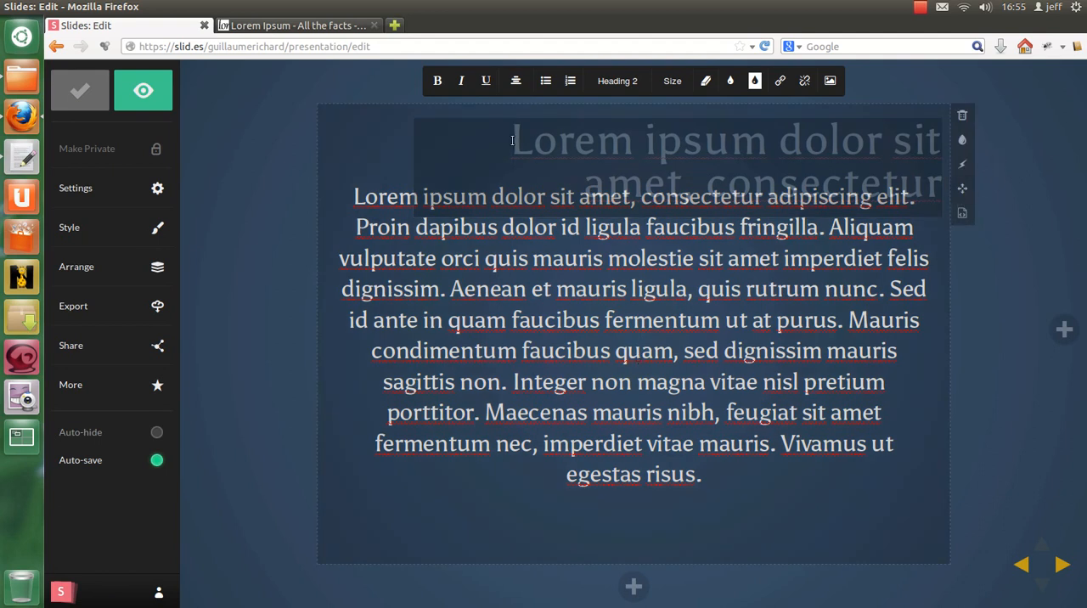
pyautogui.click(963, 188)
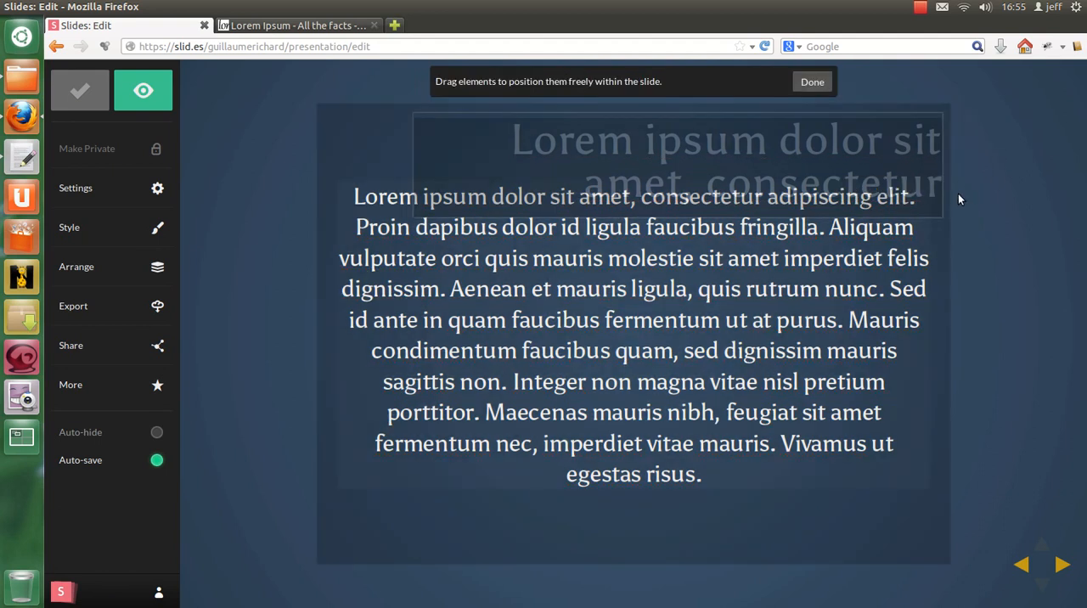
pyautogui.moveTo(932, 196)
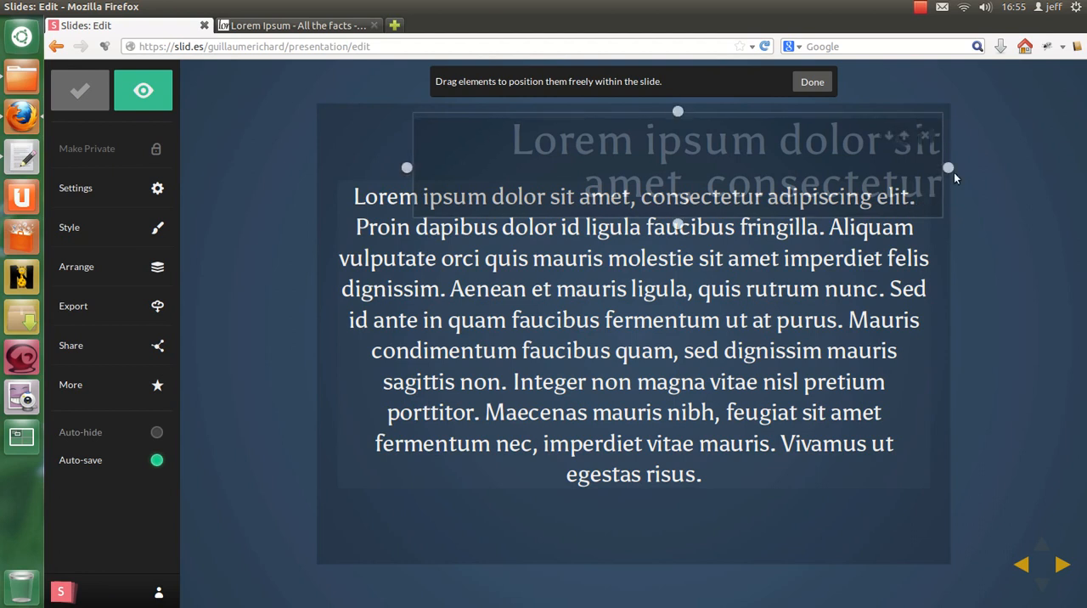
pyautogui.click(812, 82)
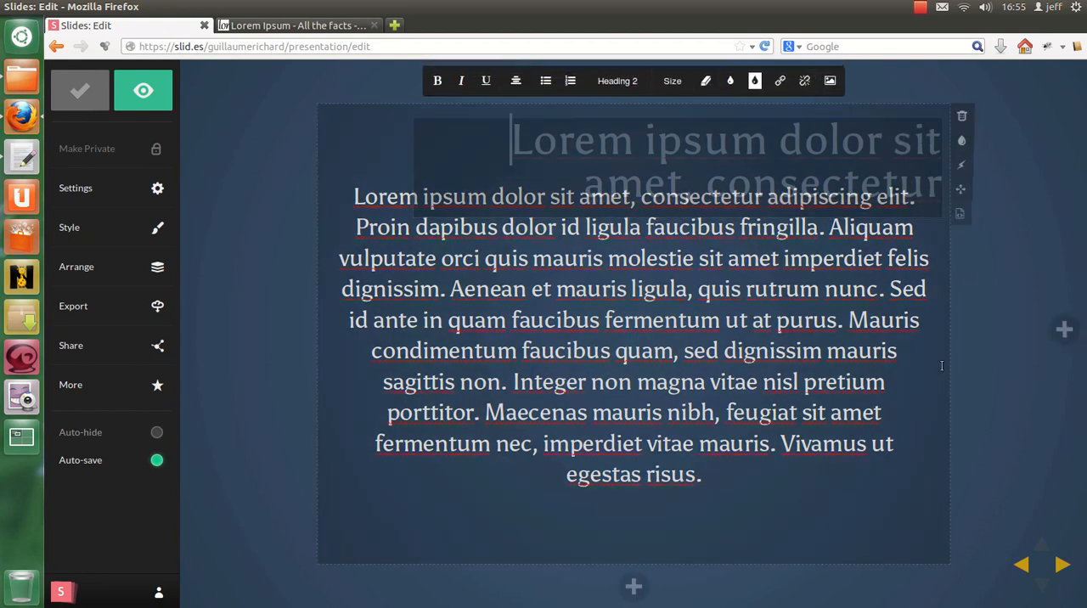
# Step: Freely reposition the body paragraph below the heading, at about left 8px and top 207px
pyautogui.click(962, 190)
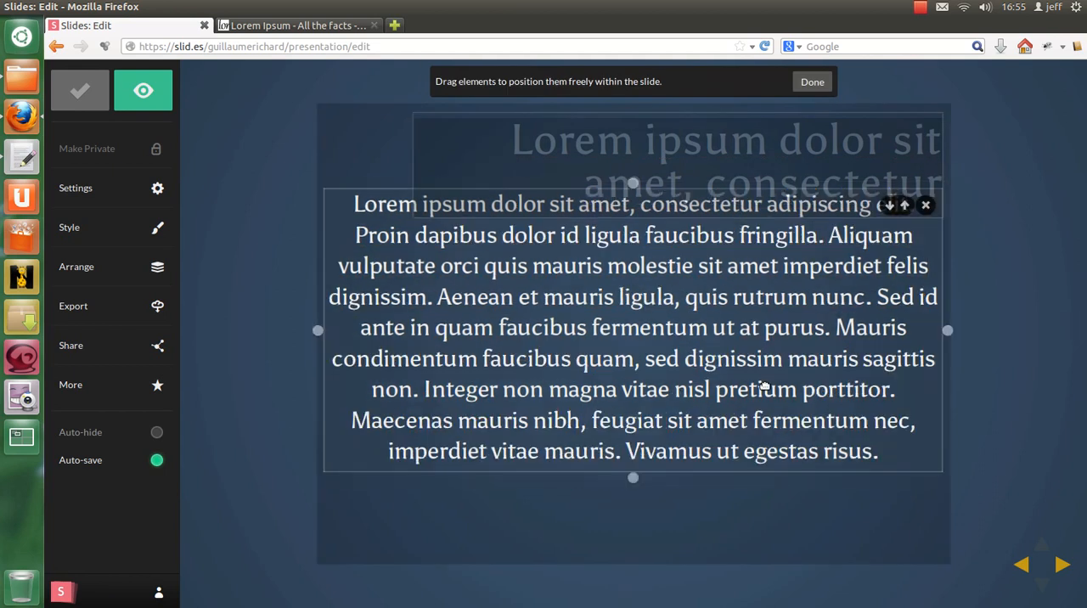
pyautogui.moveTo(711, 347); pyautogui.dragTo(669, 398)
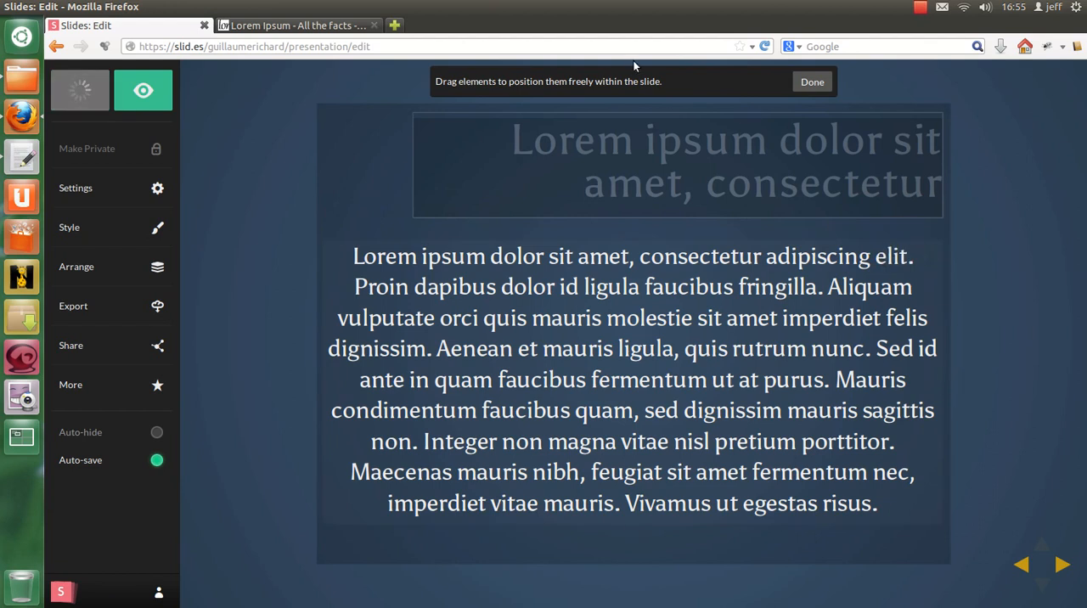
pyautogui.click(812, 82)
# Step: Justify the whole body paragraph and set its font size to 24px
pyautogui.click(674, 380)
pyautogui.tripleClick(673, 380)
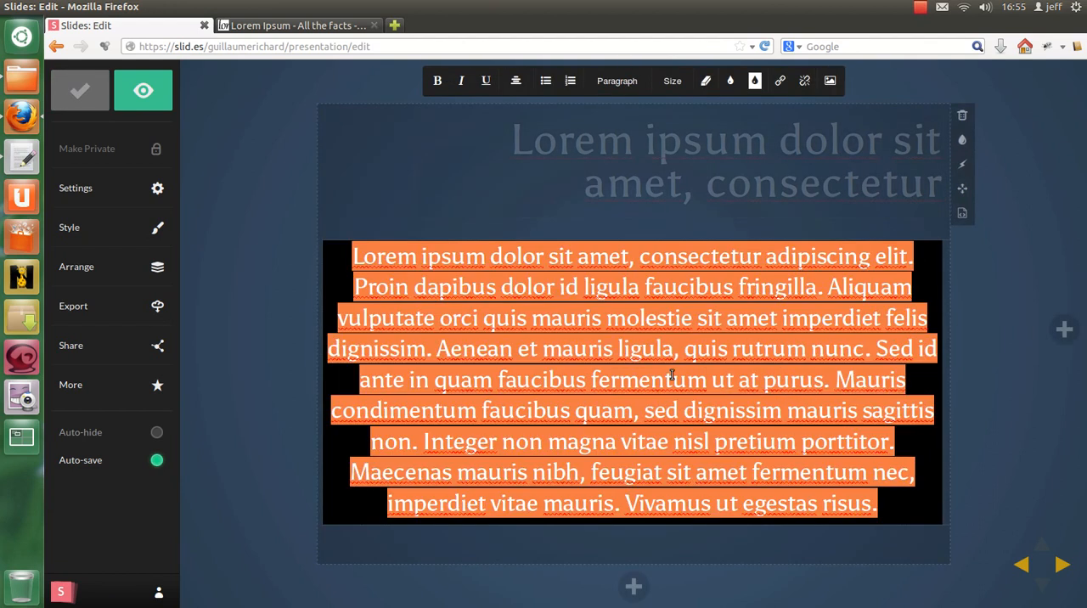
pyautogui.click(516, 80)
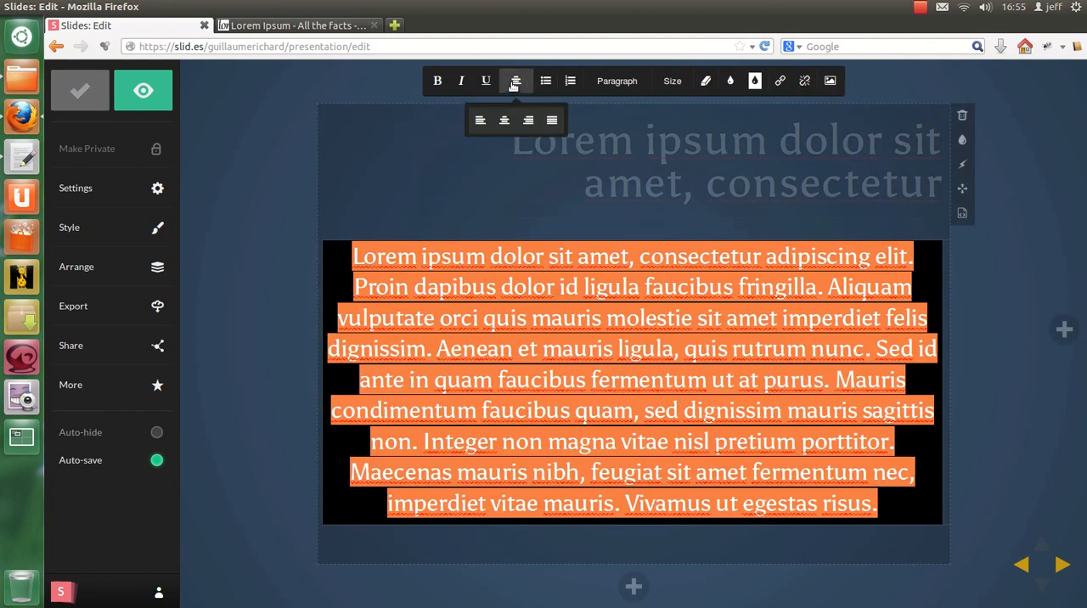
pyautogui.click(556, 118)
pyautogui.click(604, 81)
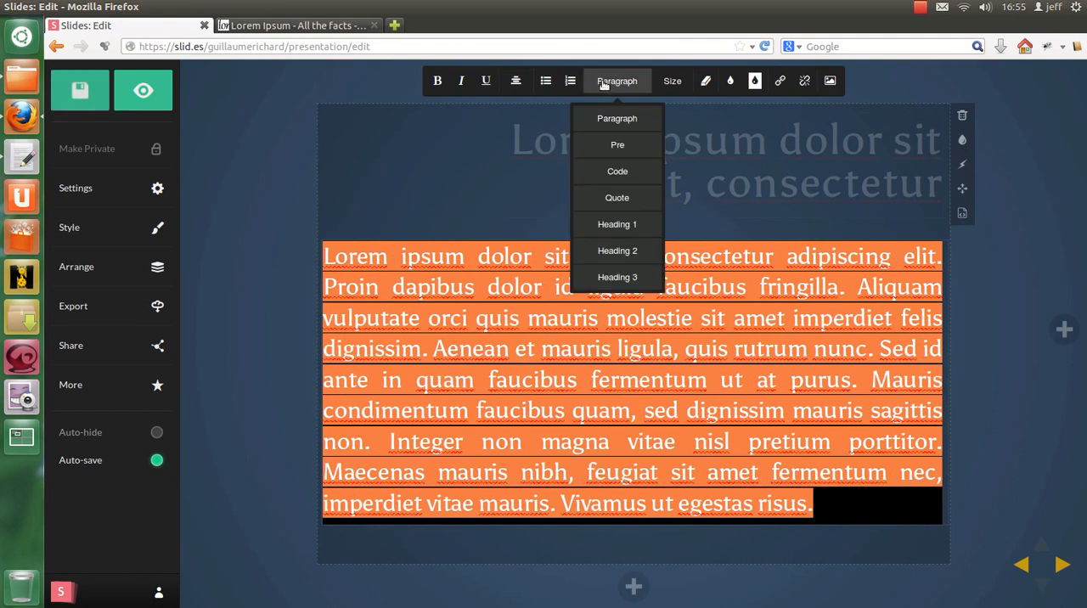
pyautogui.click(668, 83)
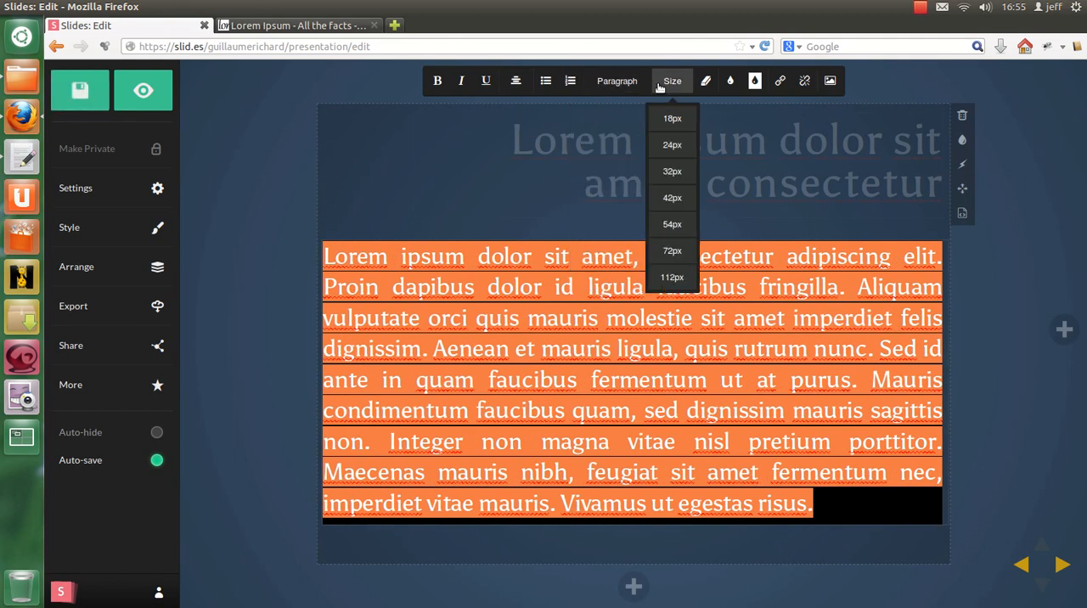
pyautogui.click(672, 145)
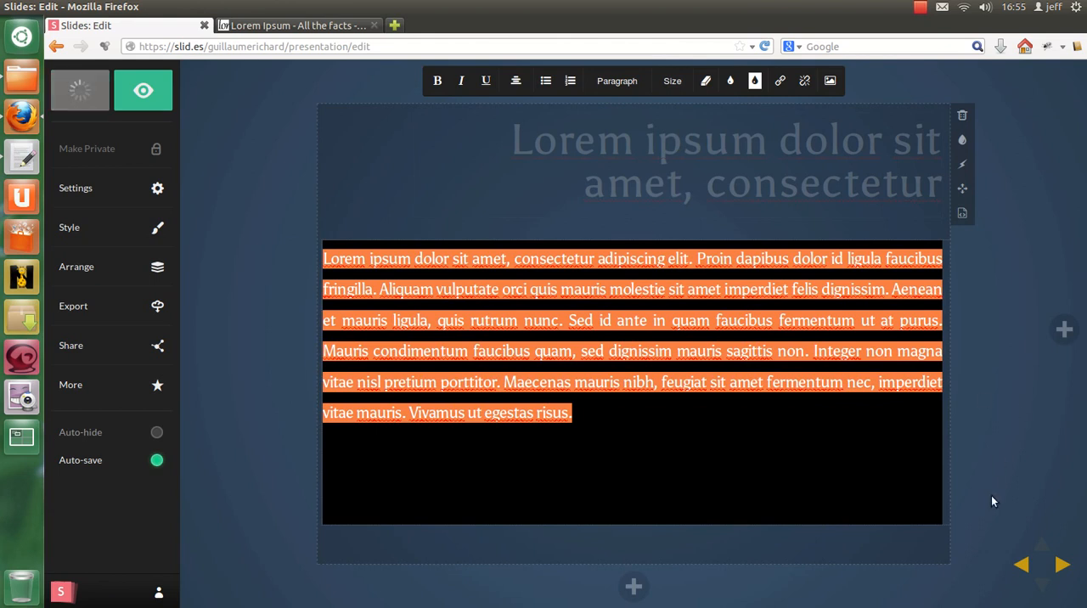
pyautogui.click(907, 450)
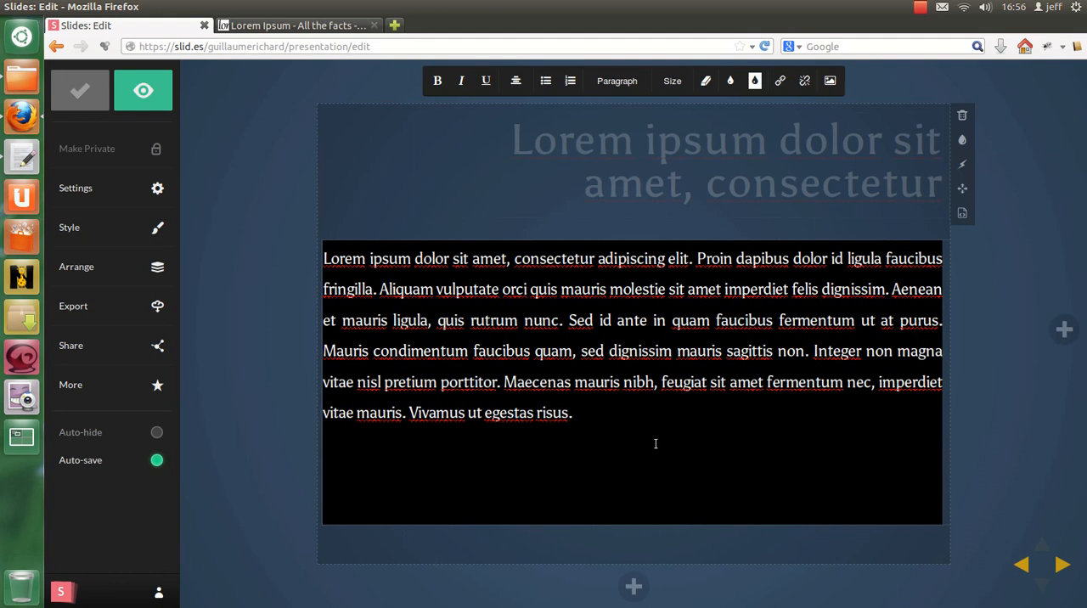
# Step: In the slide's HTML, set the body paragraph's width to 600px
pyautogui.click(963, 213)
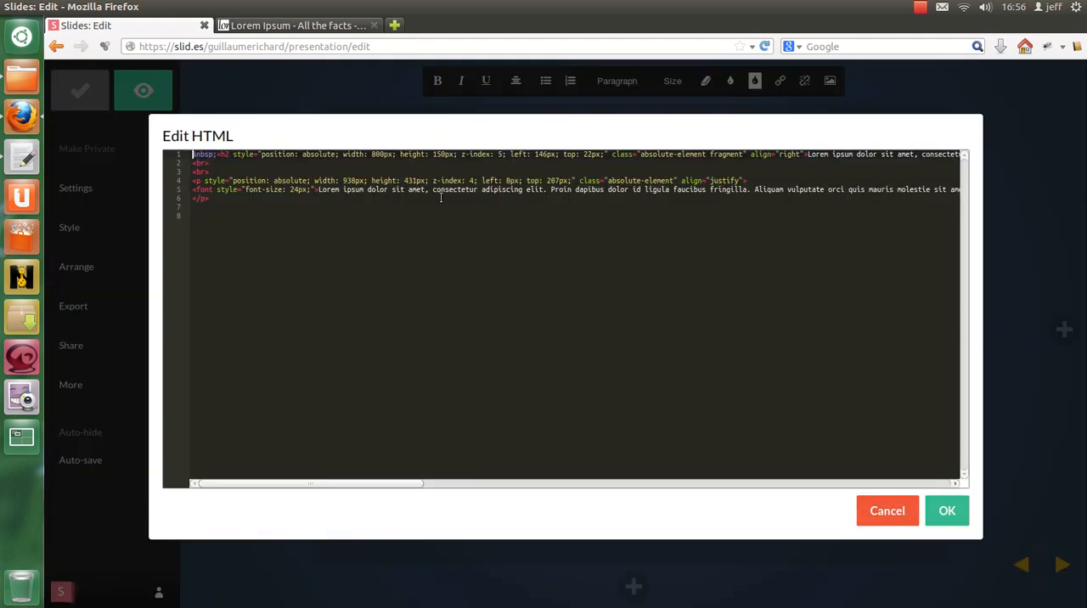
pyautogui.moveTo(344, 180); pyautogui.dragTo(357, 181)
pyautogui.write('600')
pyautogui.press('Tab')
pyautogui.press('BackSpace')
pyautogui.click(947, 510)
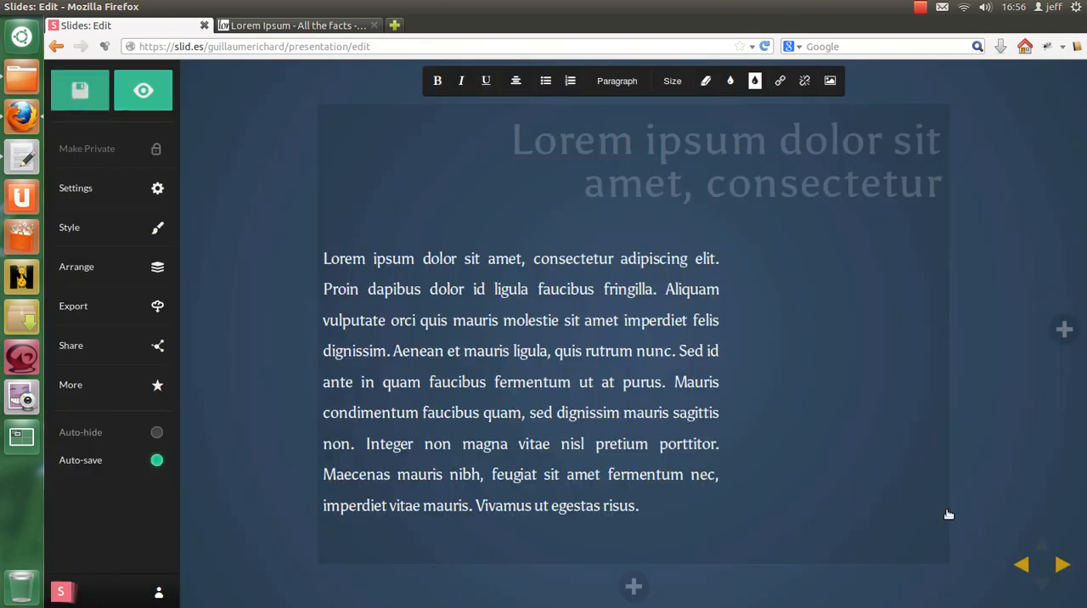
# Step: Freely reposition the body paragraph below the heading, at about left 169px and top 203px
pyautogui.click(496, 374)
pyautogui.moveTo(504, 321); pyautogui.dragTo(532, 319)
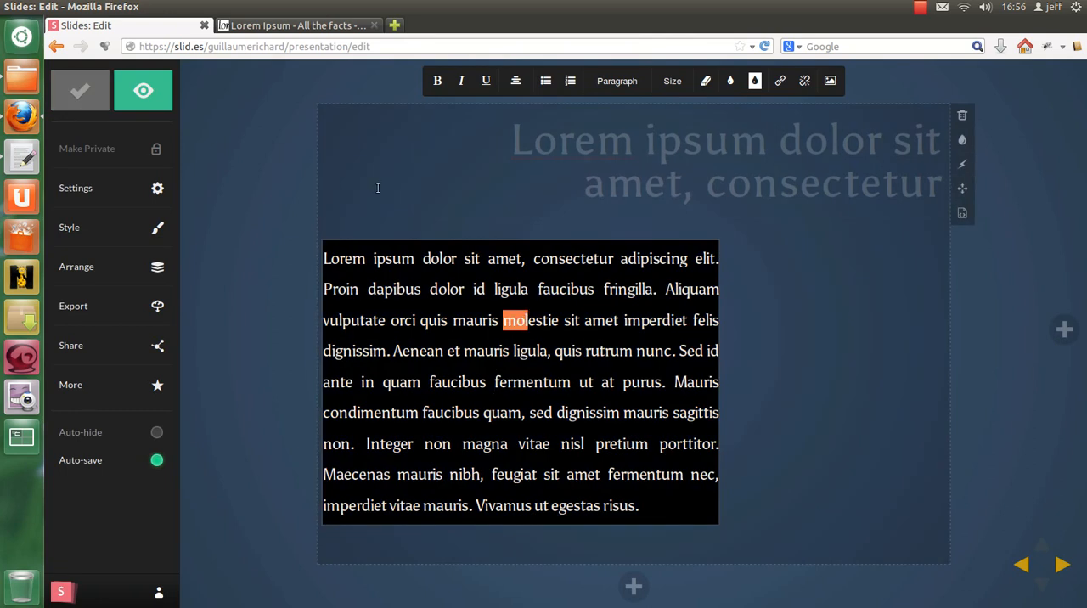
pyautogui.click(963, 188)
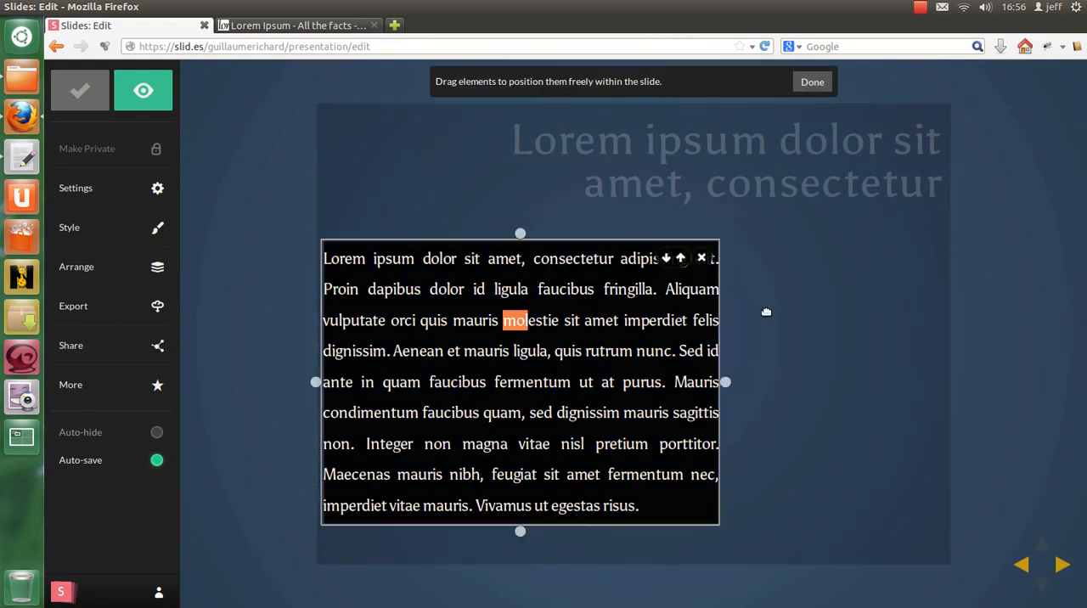
pyautogui.moveTo(609, 295); pyautogui.dragTo(715, 293)
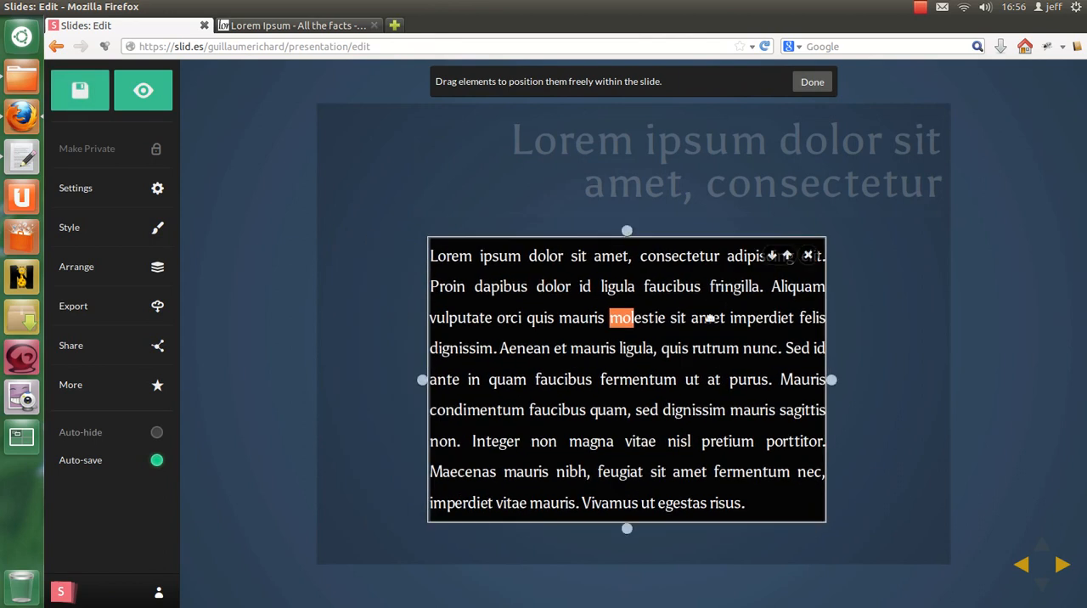
pyautogui.click(809, 88)
# Step: In the slide's HTML, set the body paragraph's width to 700px
pyautogui.click(736, 348)
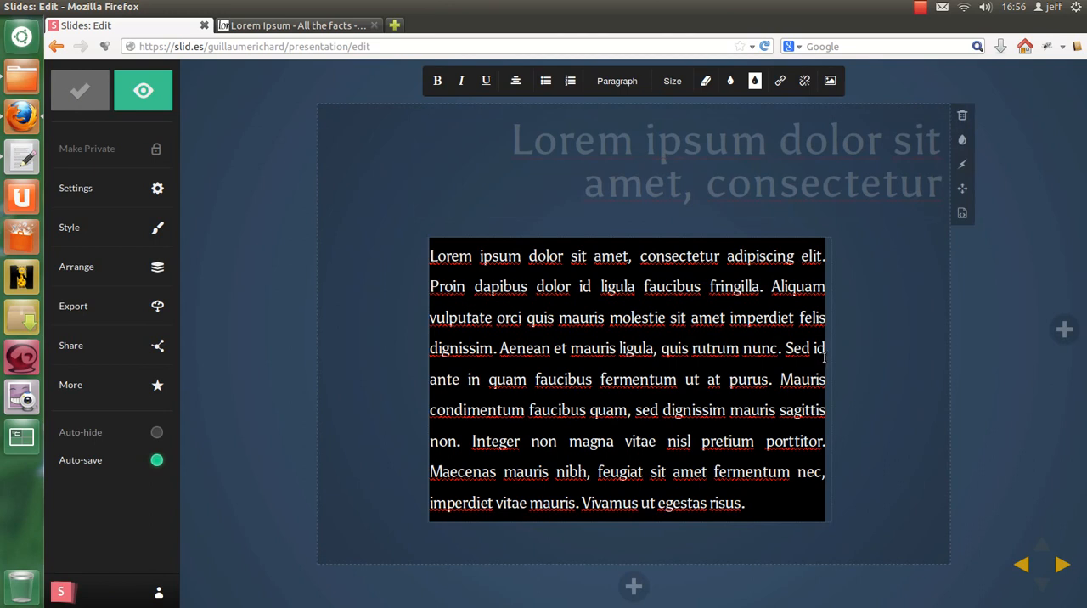
pyautogui.click(962, 212)
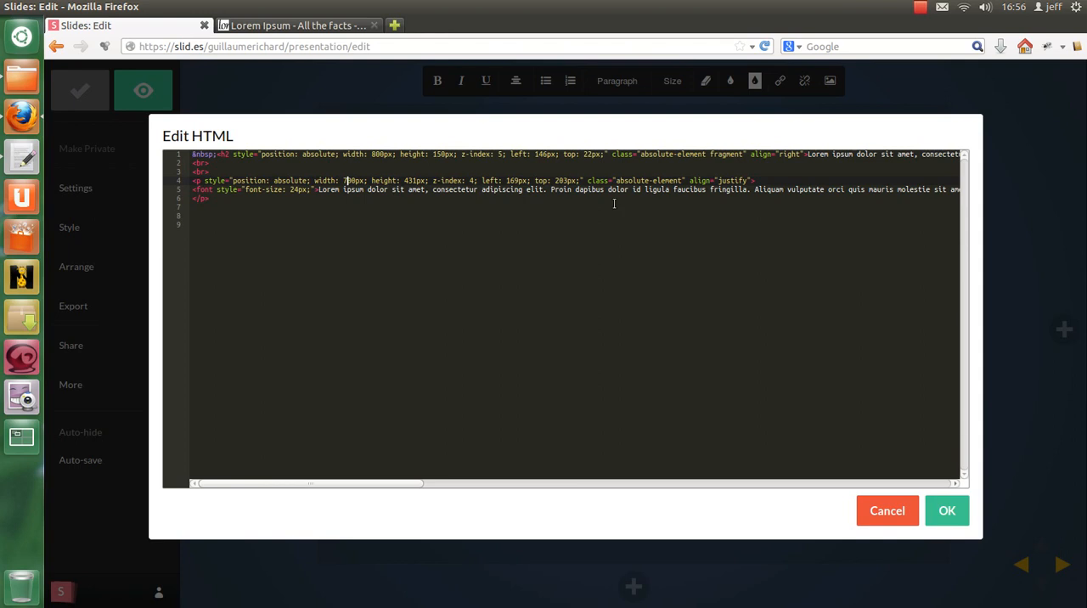
pyautogui.click(948, 515)
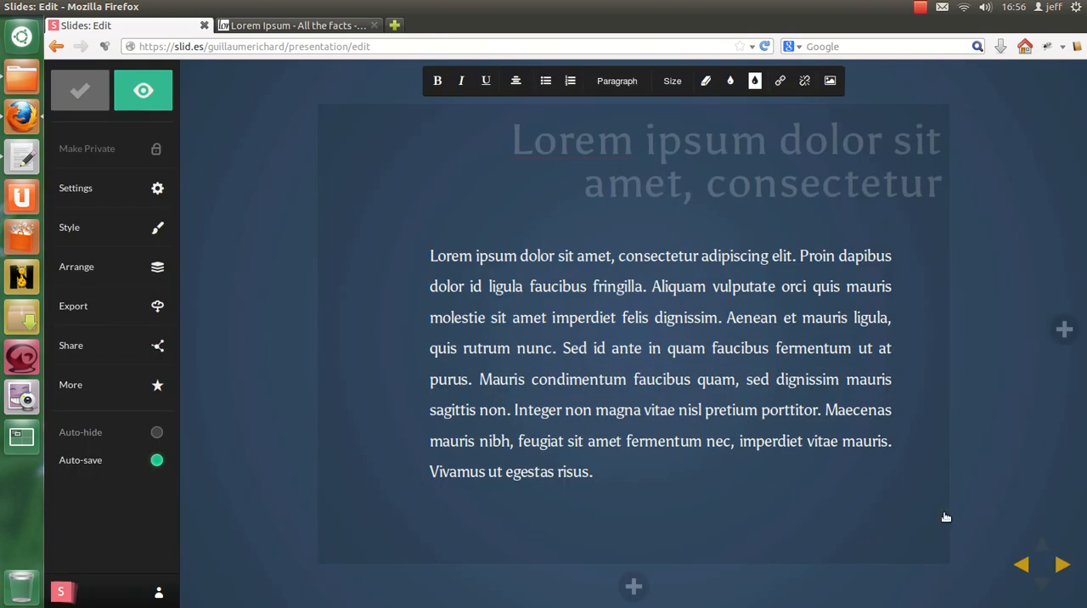
# Step: Freely move the widened body paragraph so it sits roughly centred on the slide below the heading
pyautogui.moveTo(580, 348); pyautogui.dragTo(512, 347)
pyautogui.click(662, 347)
pyautogui.click(963, 188)
pyautogui.moveTo(711, 328); pyautogui.dragTo(664, 330)
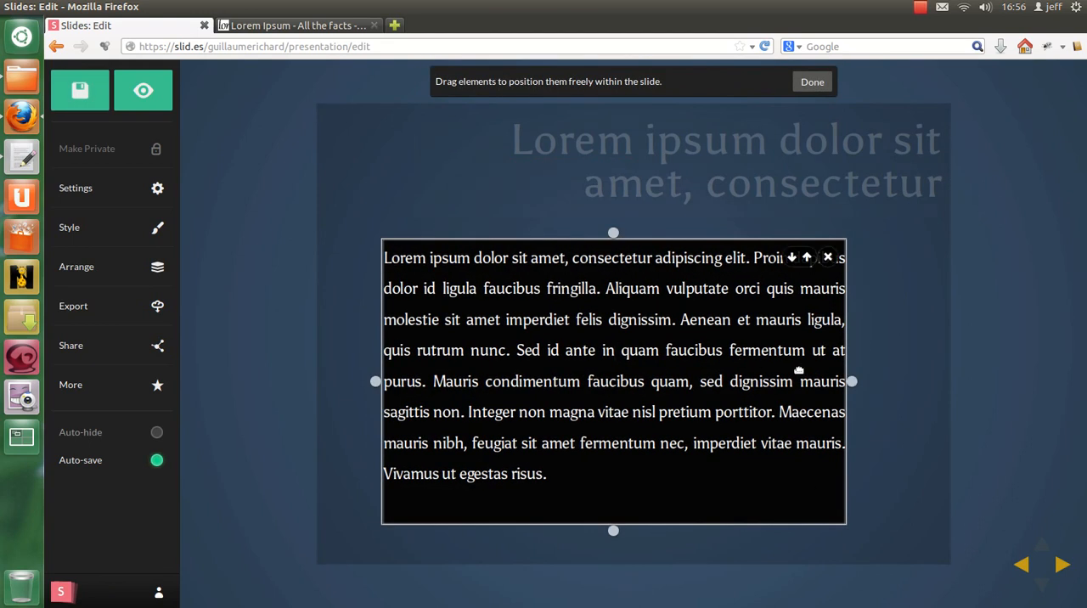
pyautogui.click(814, 80)
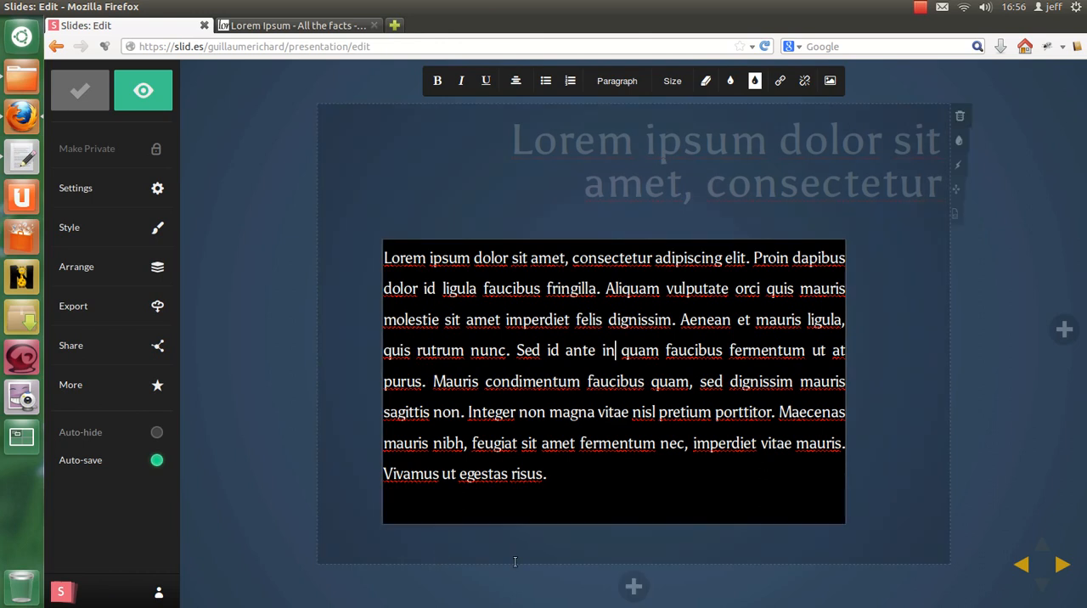
# Step: Add a new slide beneath the current one and delete the default title from its HTML
pyautogui.click(635, 587)
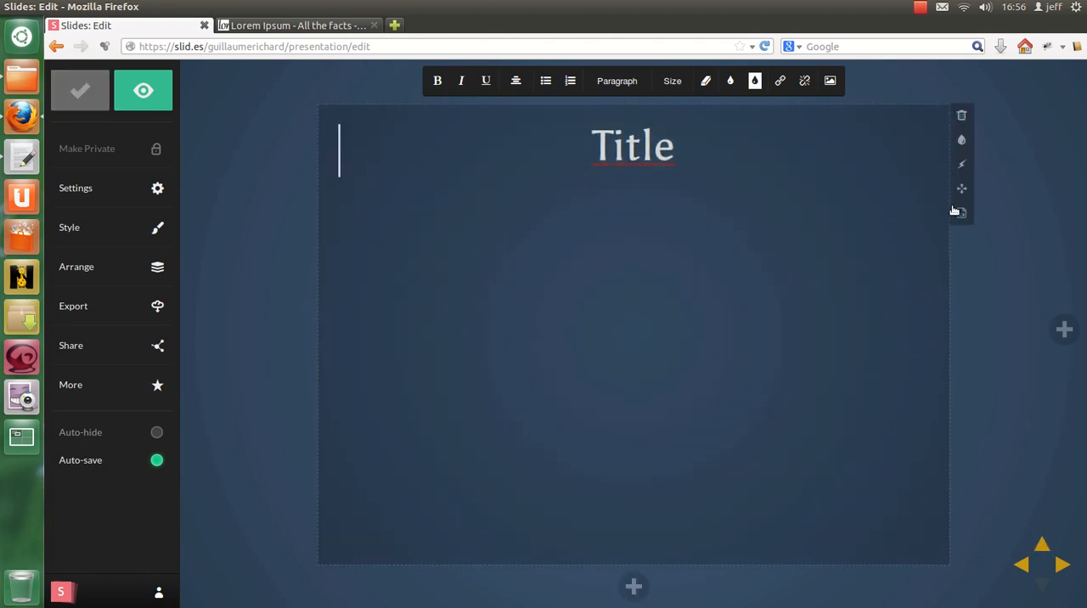
pyautogui.click(956, 211)
pyautogui.moveTo(283, 163); pyautogui.dragTo(124, 140)
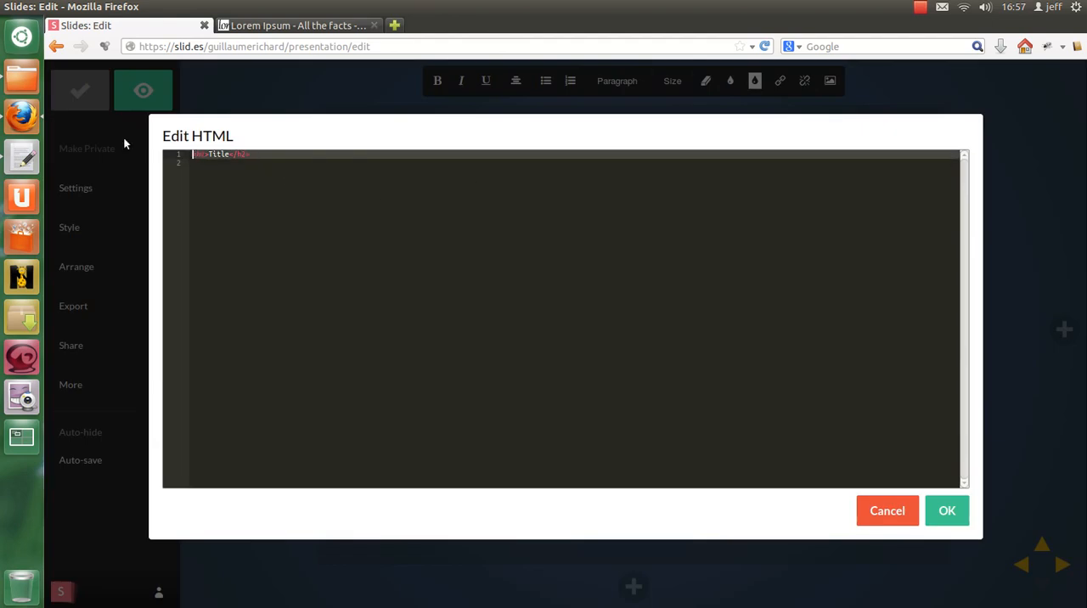
pyautogui.press('BackSpace')
# Step: Fill the new slide's HTML with two identical Lorem Ipsum paragraphs, each wrapped in <p> tags, and apply it
pyautogui.click(289, 25)
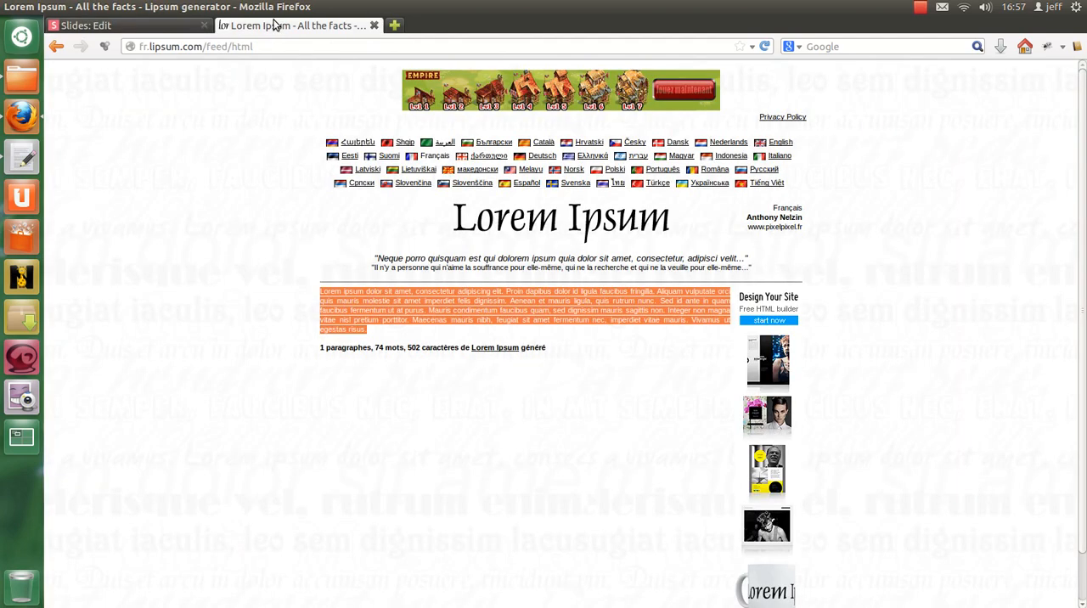
pyautogui.click(85, 26)
pyautogui.write('<p>')
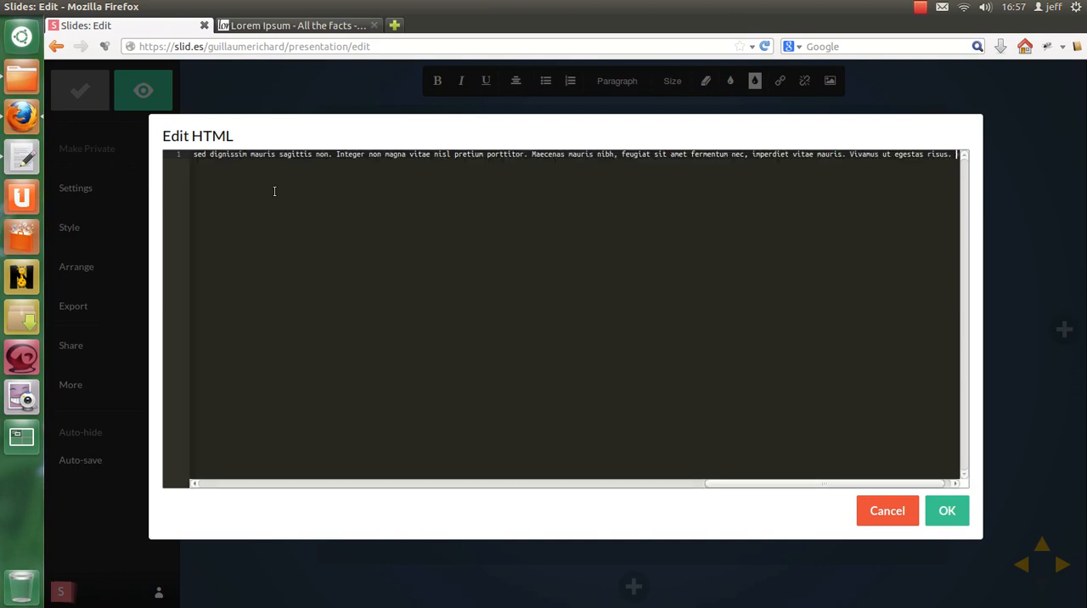
pyautogui.press('Return')
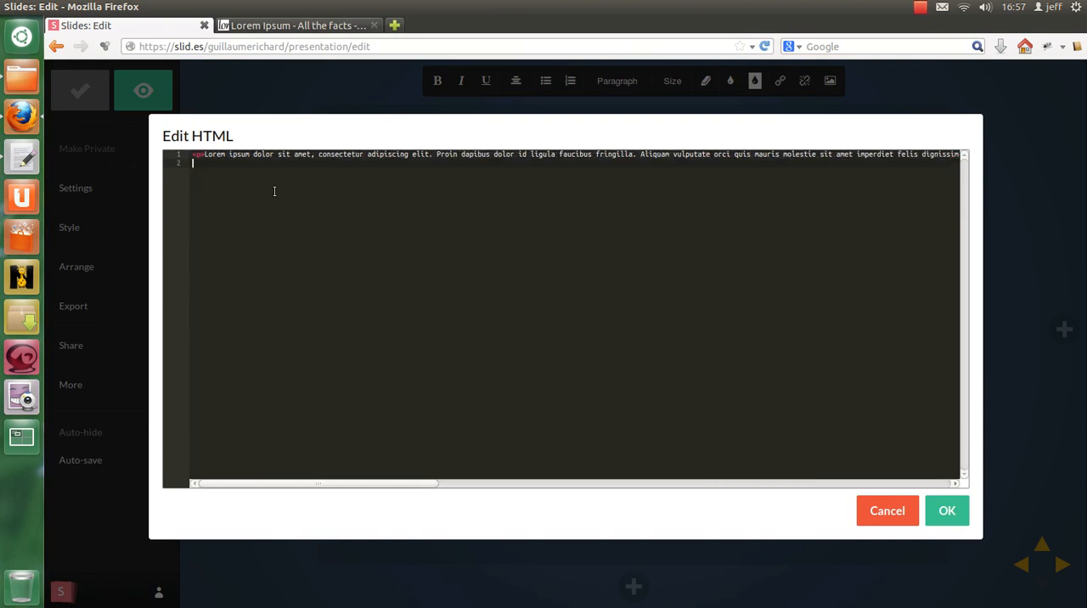
pyautogui.press('End')
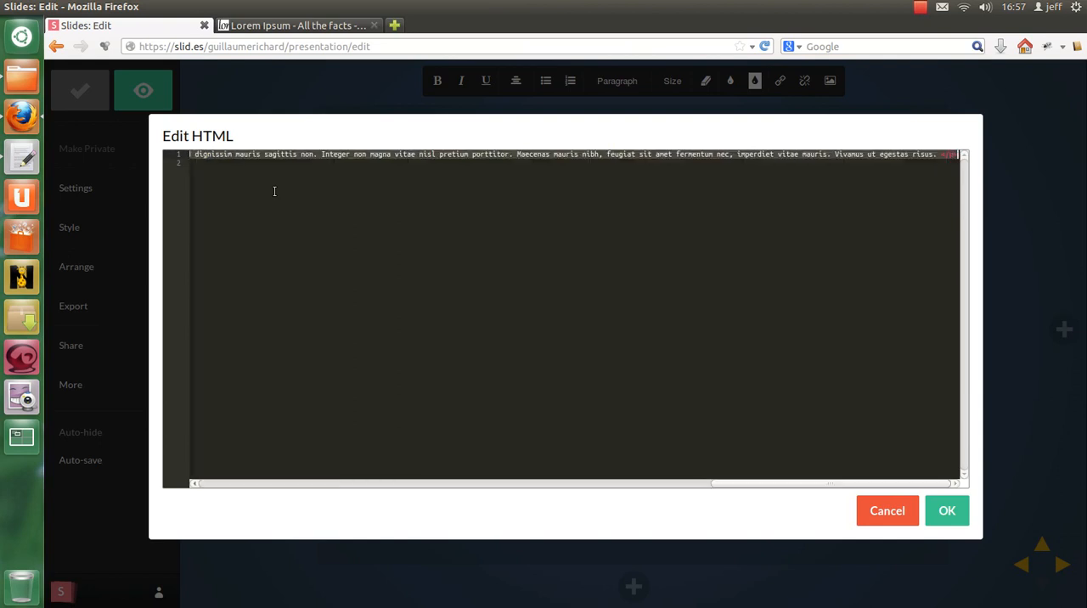
pyautogui.hotkey('ctrl', 'v')
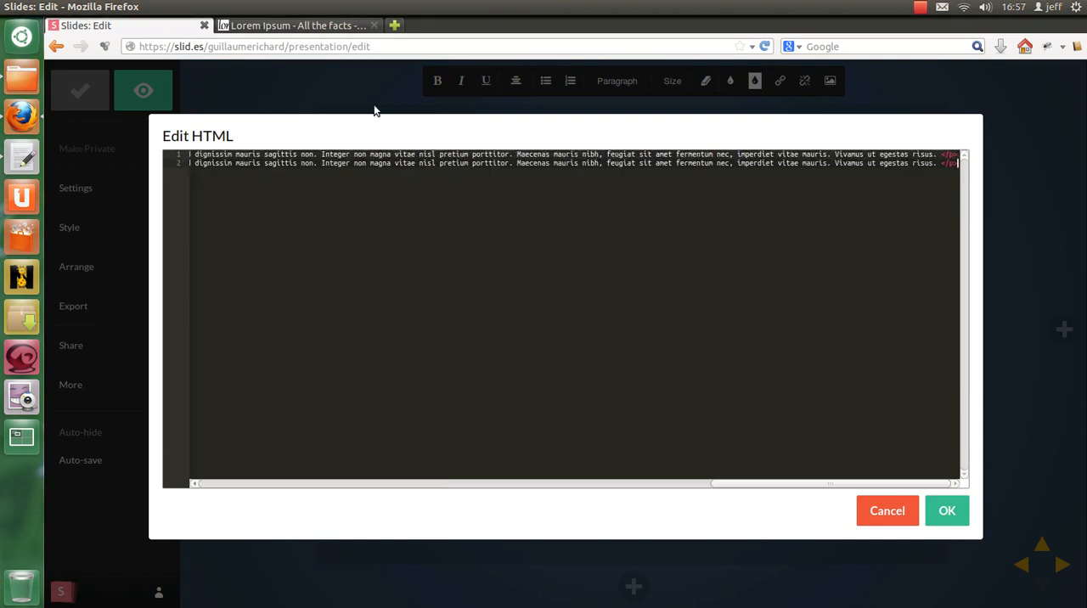
pyautogui.click(945, 511)
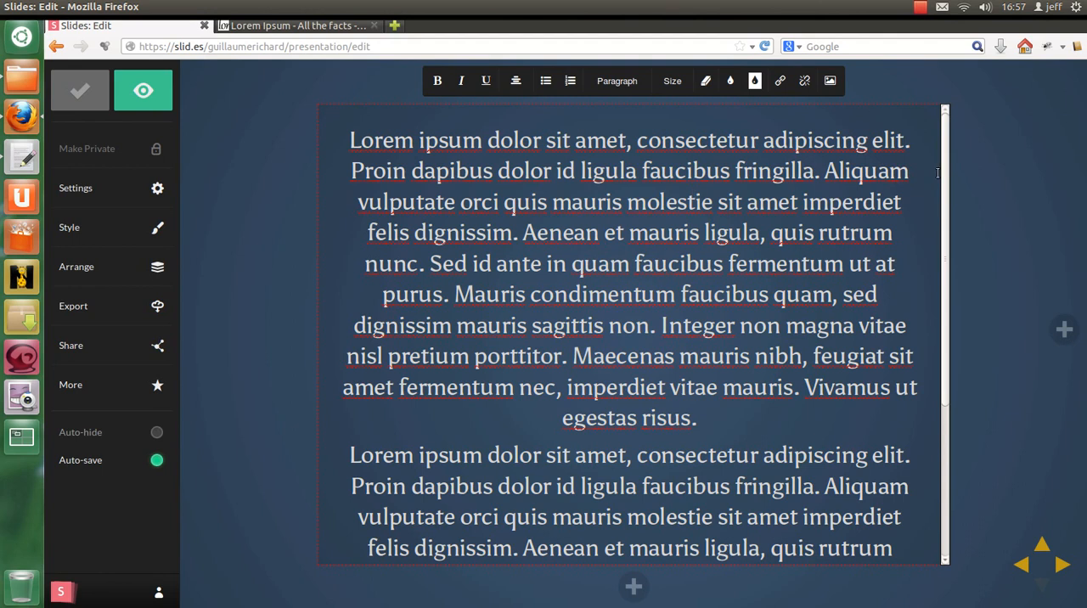
# Step: Freely position the paragraphs one above the other, at about left -29px, top 16px and left -99px, top 443px
pyautogui.moveTo(949, 153)
pyautogui.click(962, 192)
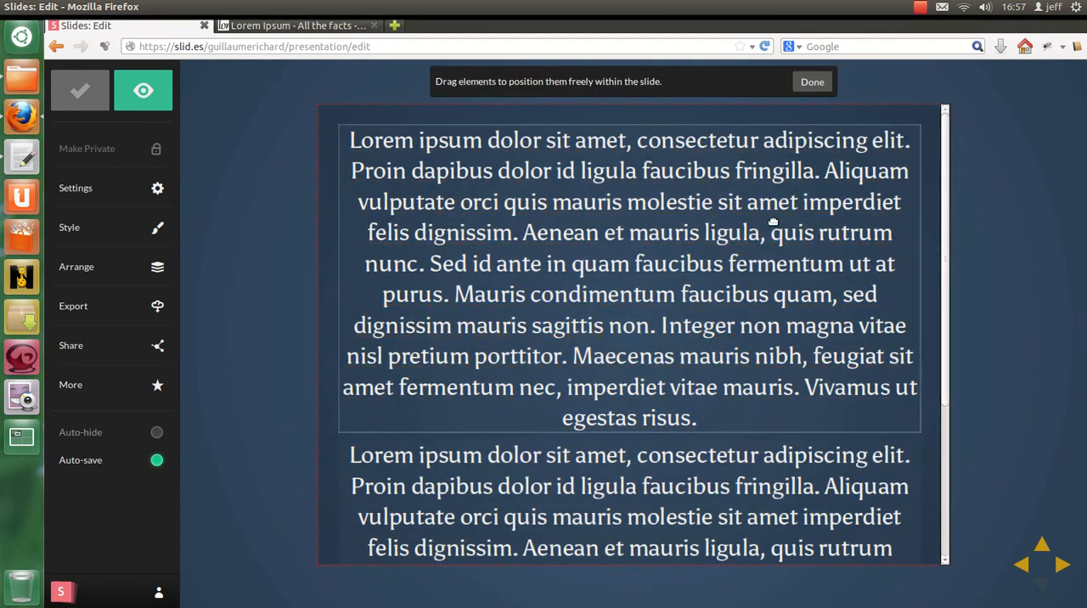
pyautogui.click(773, 222)
pyautogui.moveTo(575, 233); pyautogui.dragTo(507, 473)
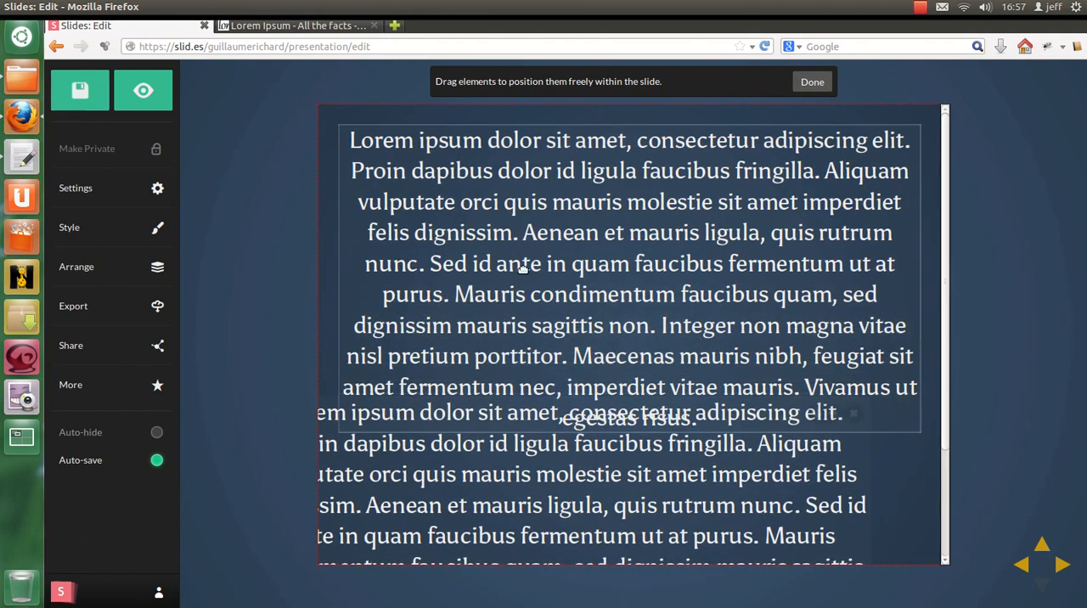
pyautogui.click(522, 266)
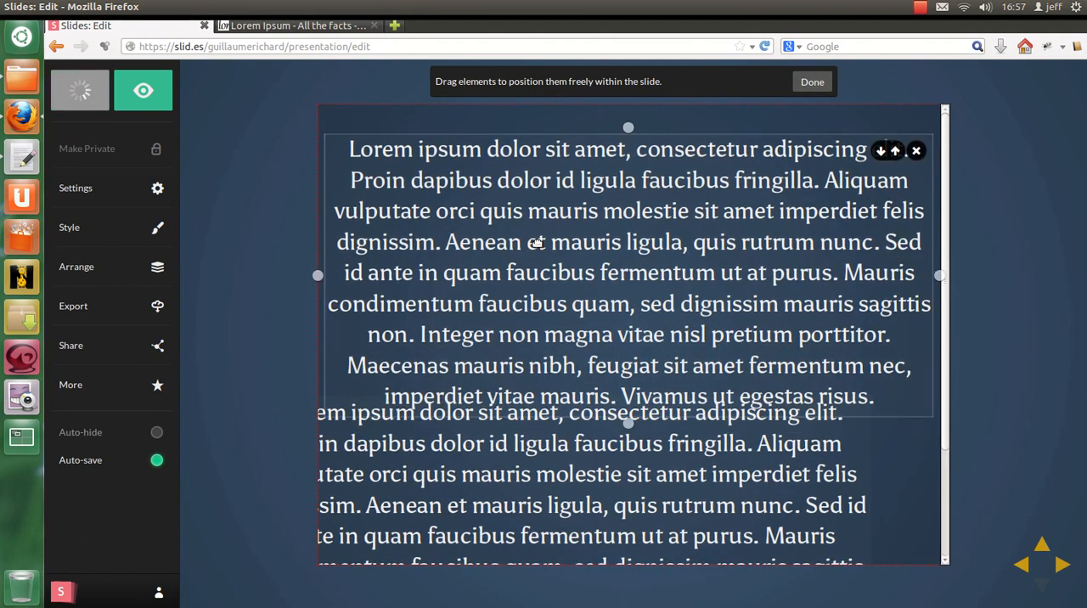
pyautogui.moveTo(341, 144); pyautogui.dragTo(359, 146)
pyautogui.moveTo(602, 218); pyautogui.dragTo(561, 202)
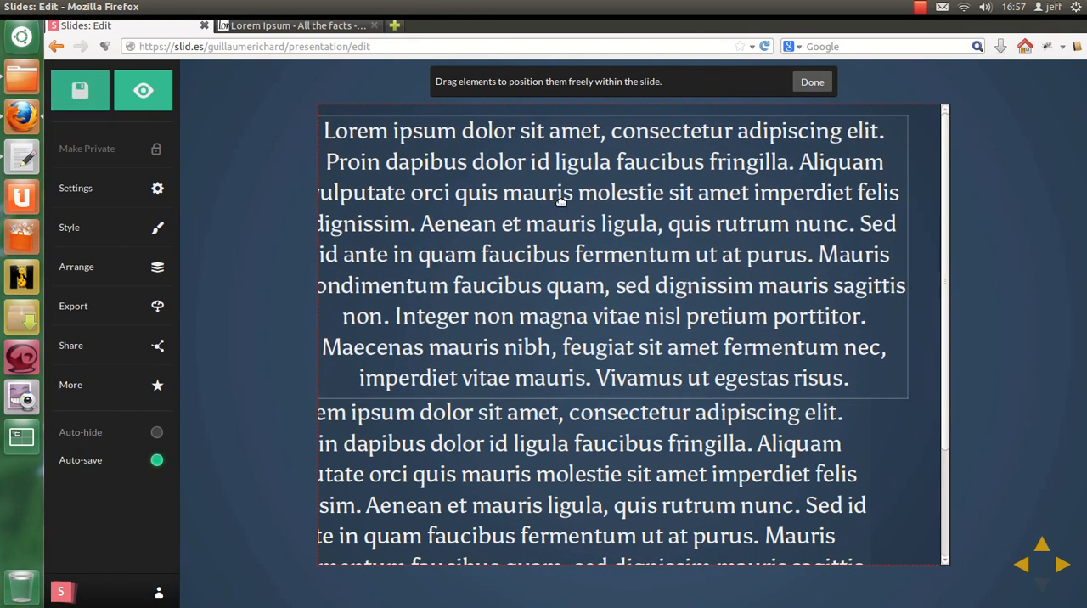
pyautogui.click(812, 82)
# Step: Set the whole upper paragraph's font size to 18px and justify its text
pyautogui.moveTo(326, 130); pyautogui.dragTo(895, 380)
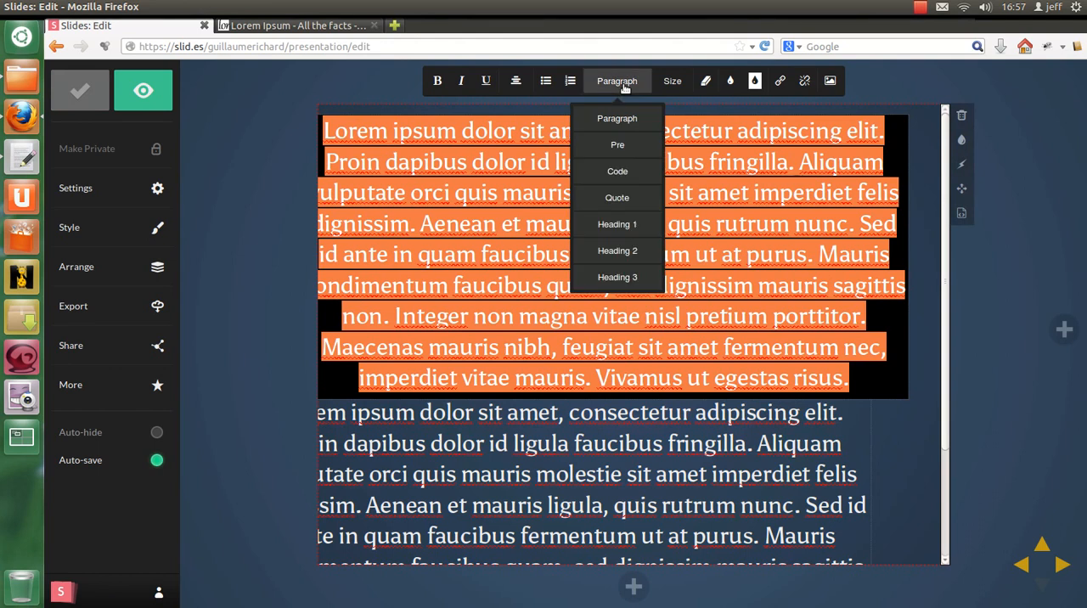
pyautogui.moveTo(668, 90)
pyautogui.click(678, 117)
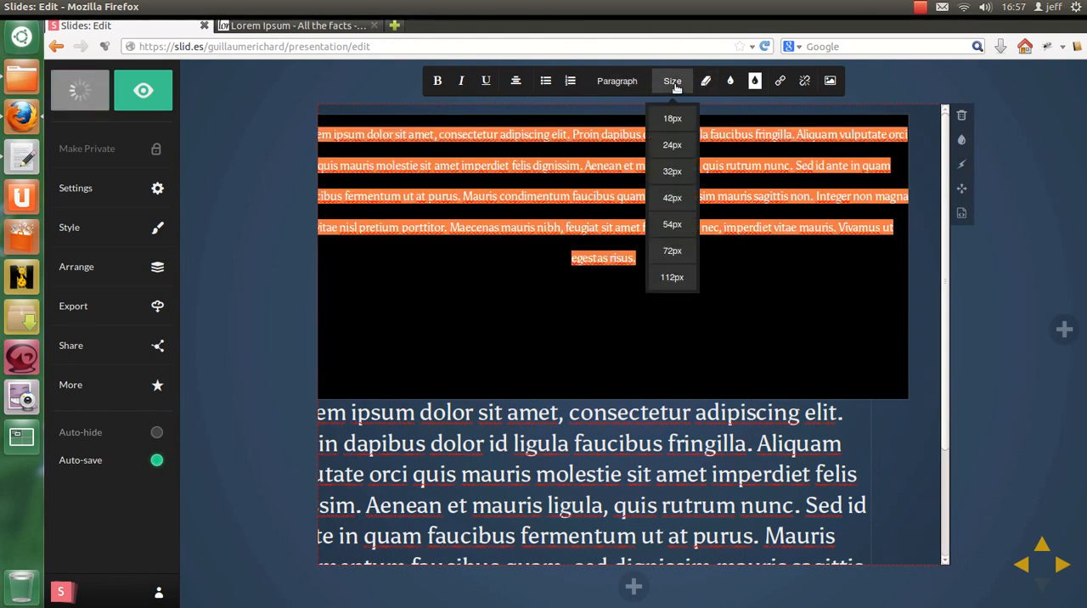
pyautogui.click(891, 392)
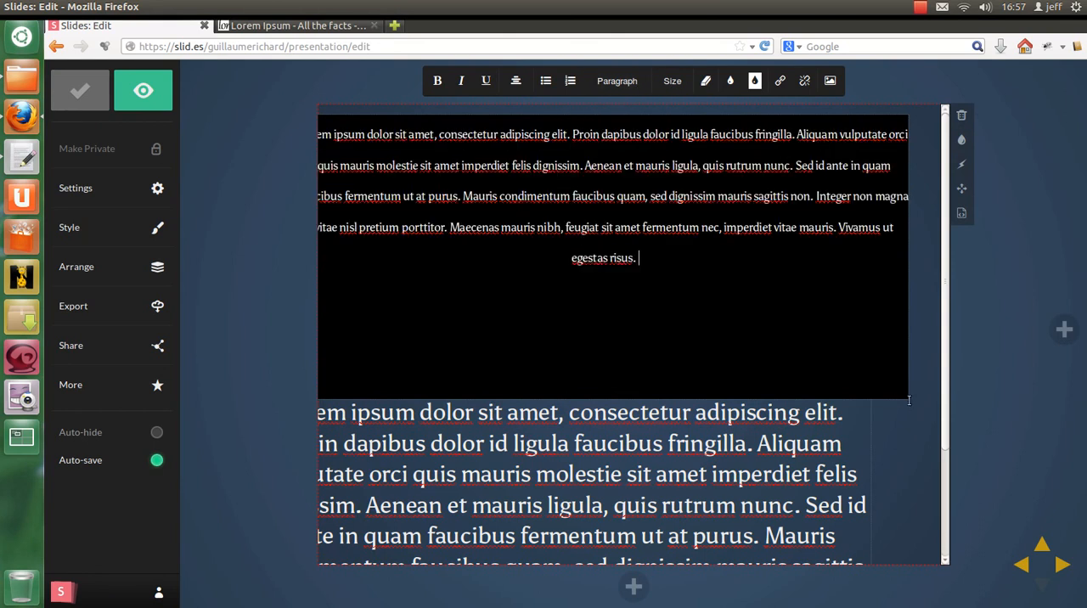
pyautogui.moveTo(517, 85)
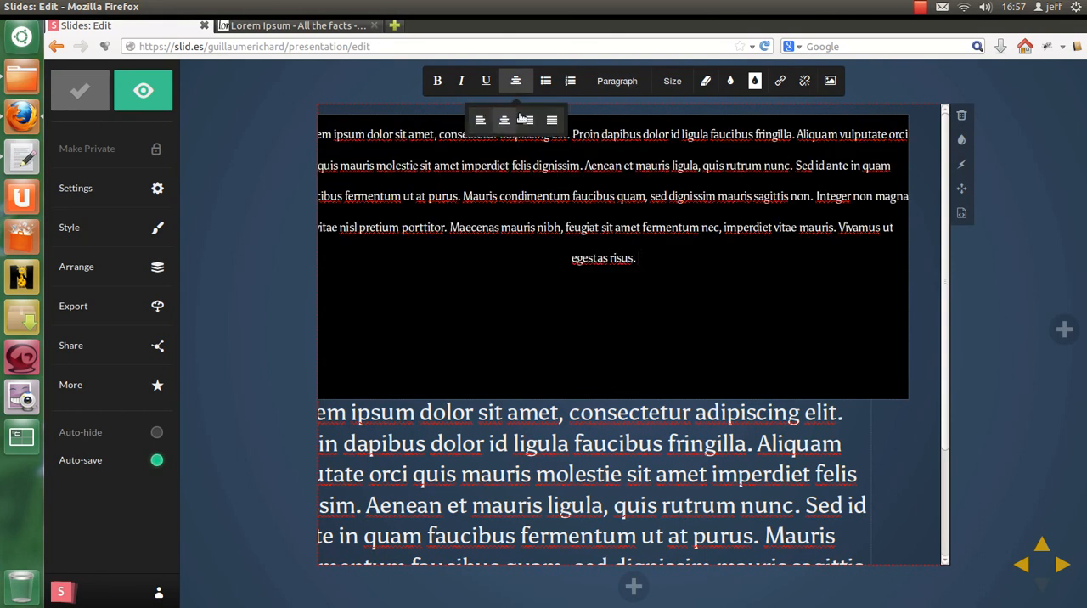
pyautogui.click(549, 115)
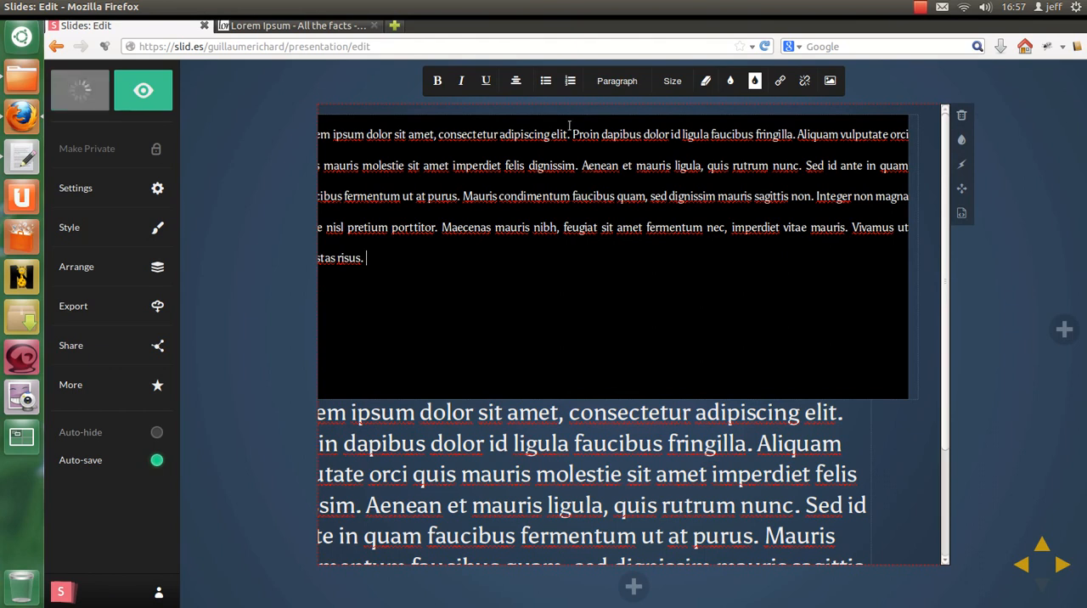
# Step: In the slide's HTML, separate the two paragraphs with a blank line and set the lower paragraph's width to 600px and height to 400px
pyautogui.click(961, 216)
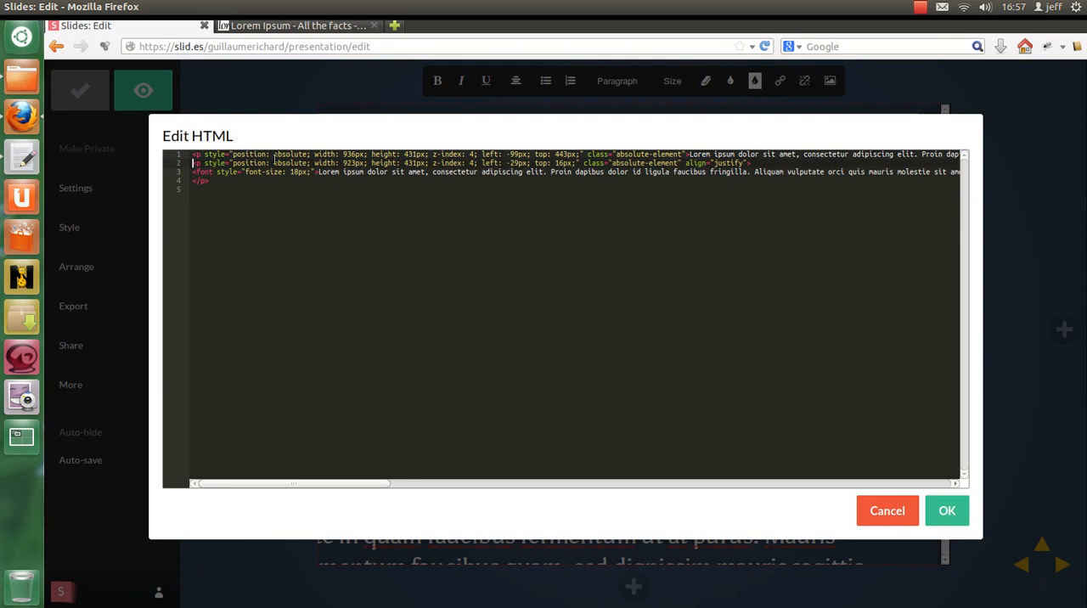
pyautogui.press('Return')
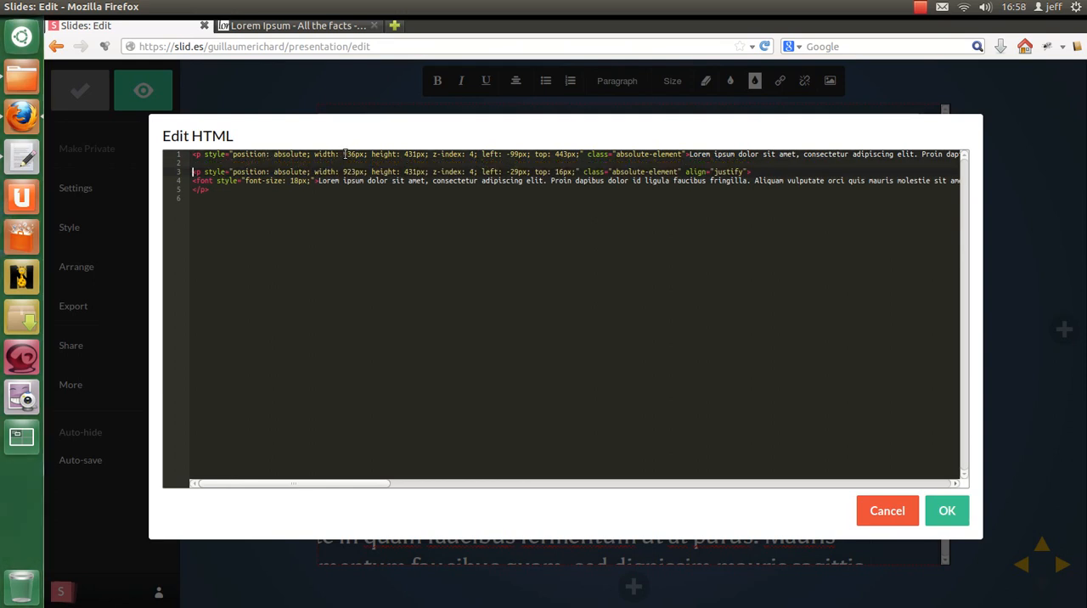
pyautogui.write('6')
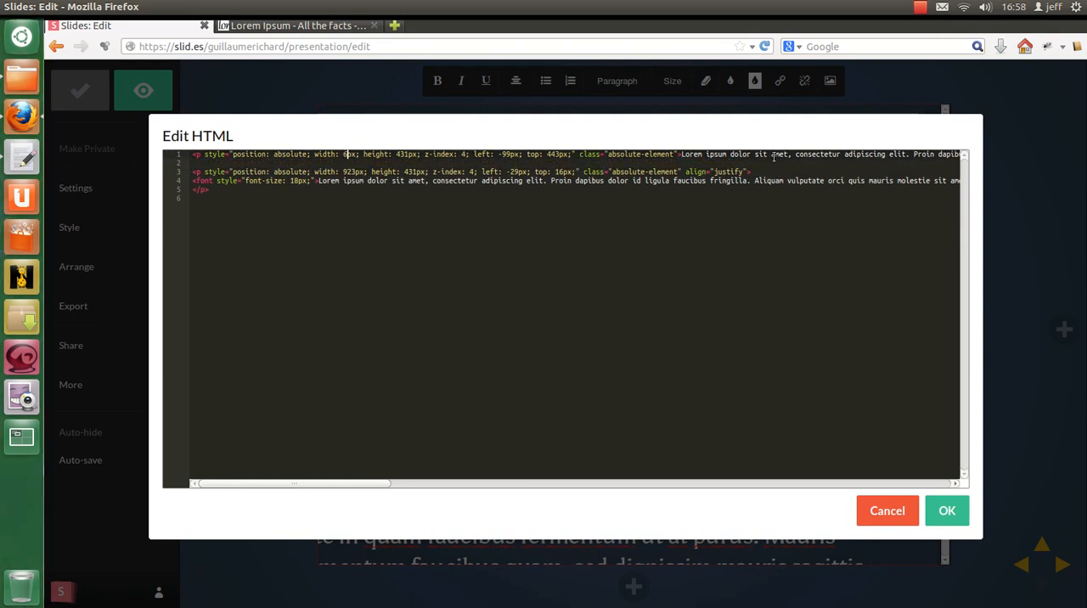
pyautogui.write('00')
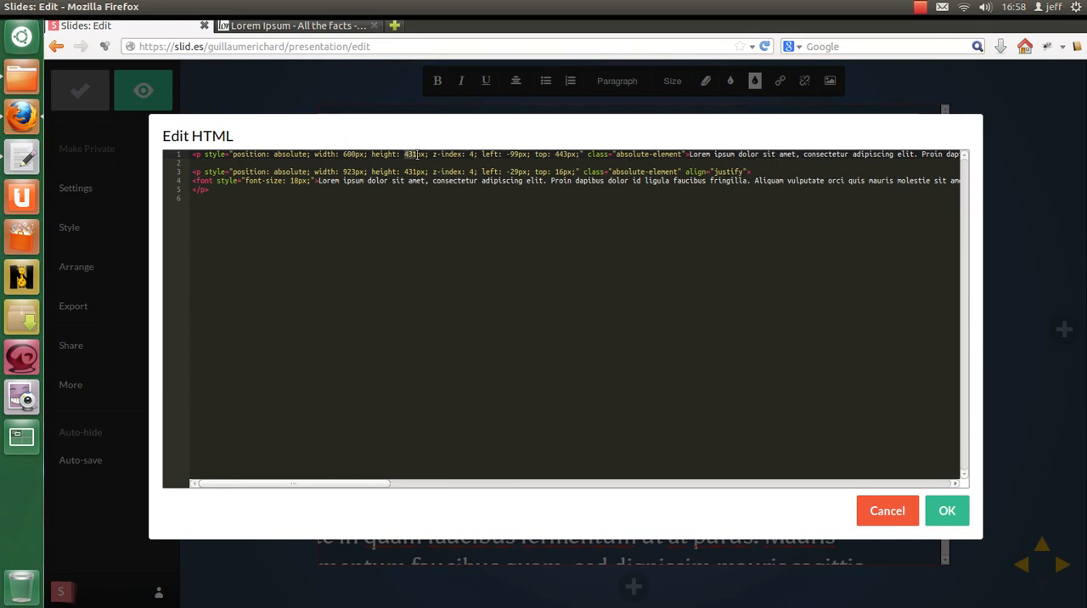
pyautogui.write('400')
pyautogui.click(946, 510)
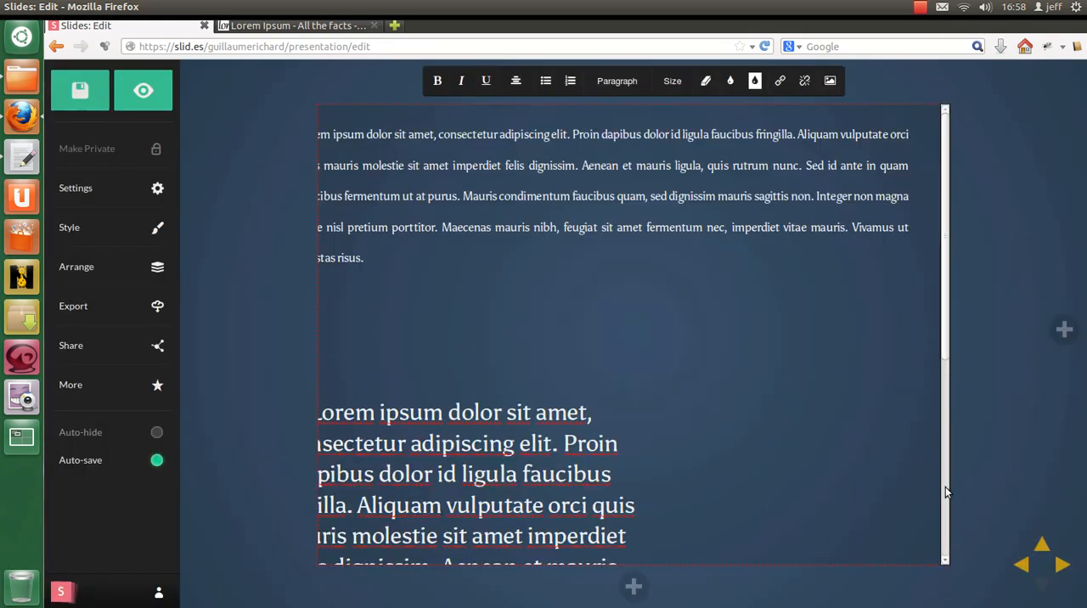
# Step: In the slide's HTML, set the upper paragraph's width to 600px and height to 400px, matching the lower paragraph, and apply it
pyautogui.click(457, 172)
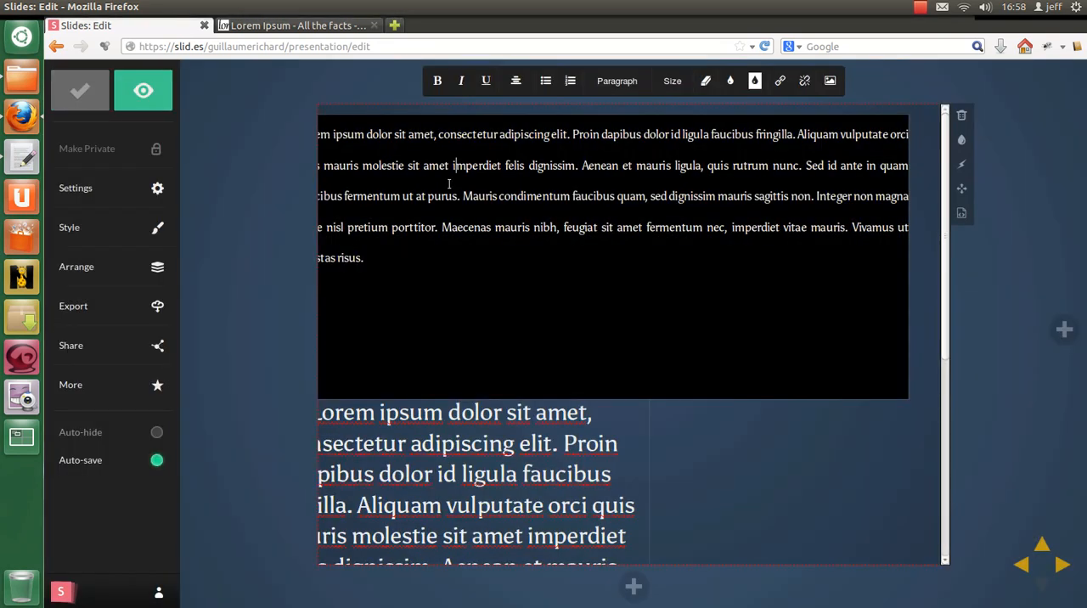
pyautogui.moveTo(452, 195); pyautogui.dragTo(557, 196)
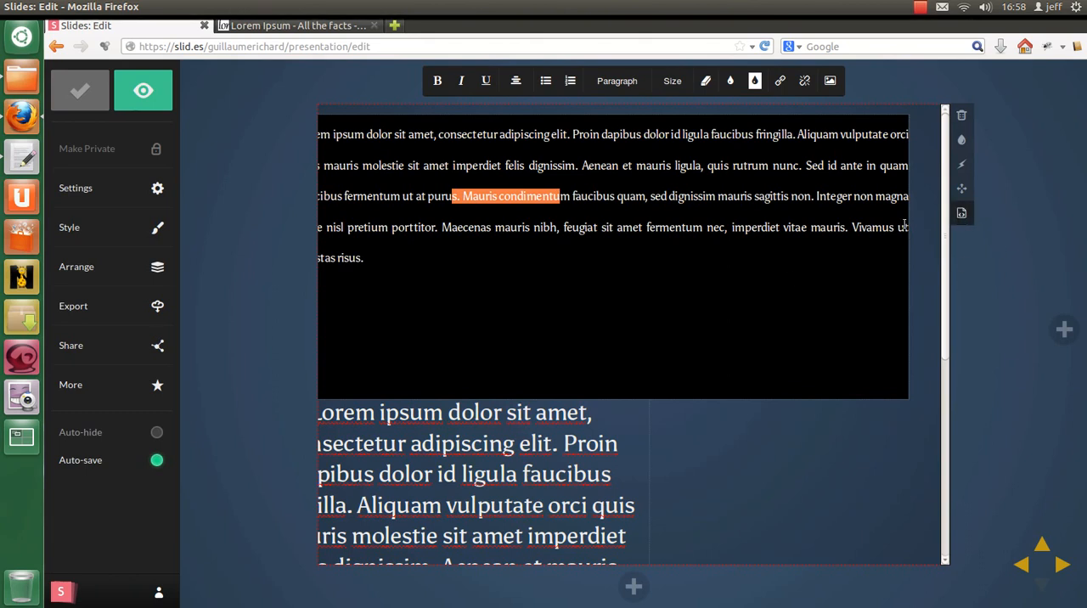
pyautogui.moveTo(453, 256); pyautogui.dragTo(319, 196)
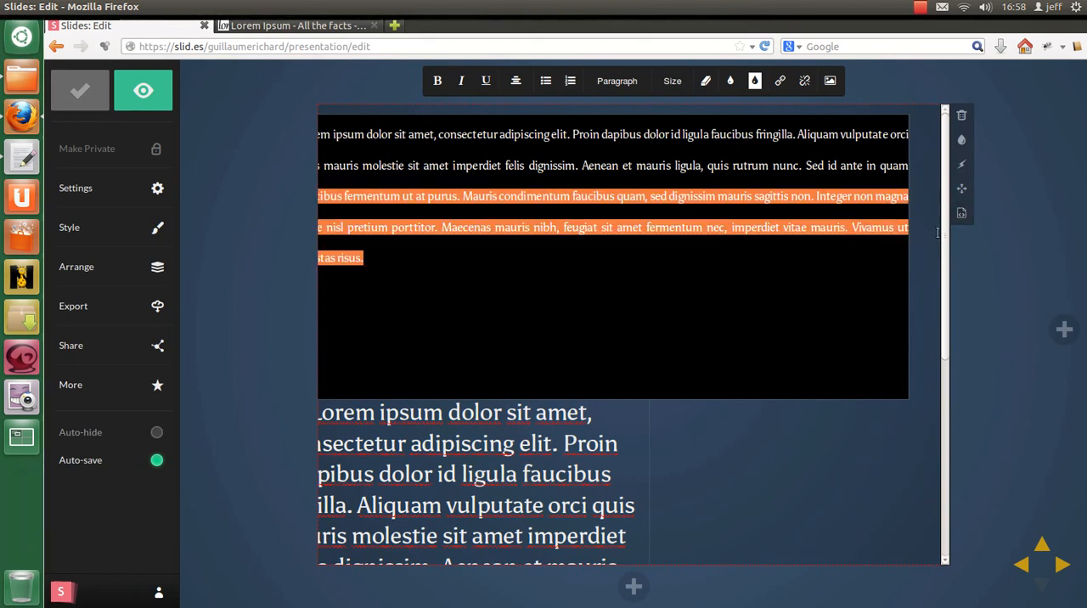
pyautogui.click(962, 212)
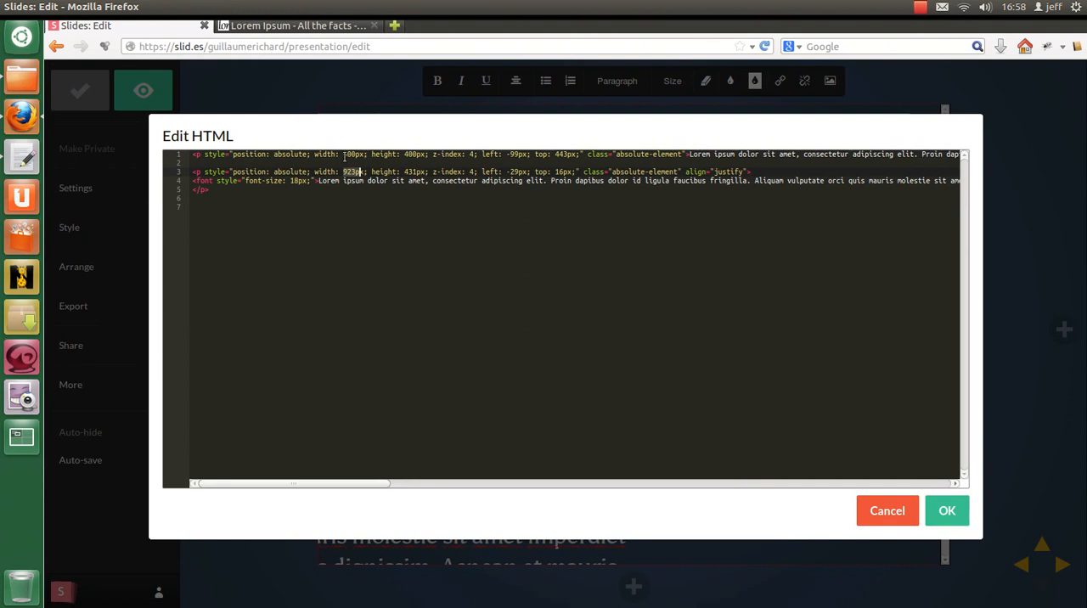
pyautogui.moveTo(314, 155); pyautogui.dragTo(426, 157)
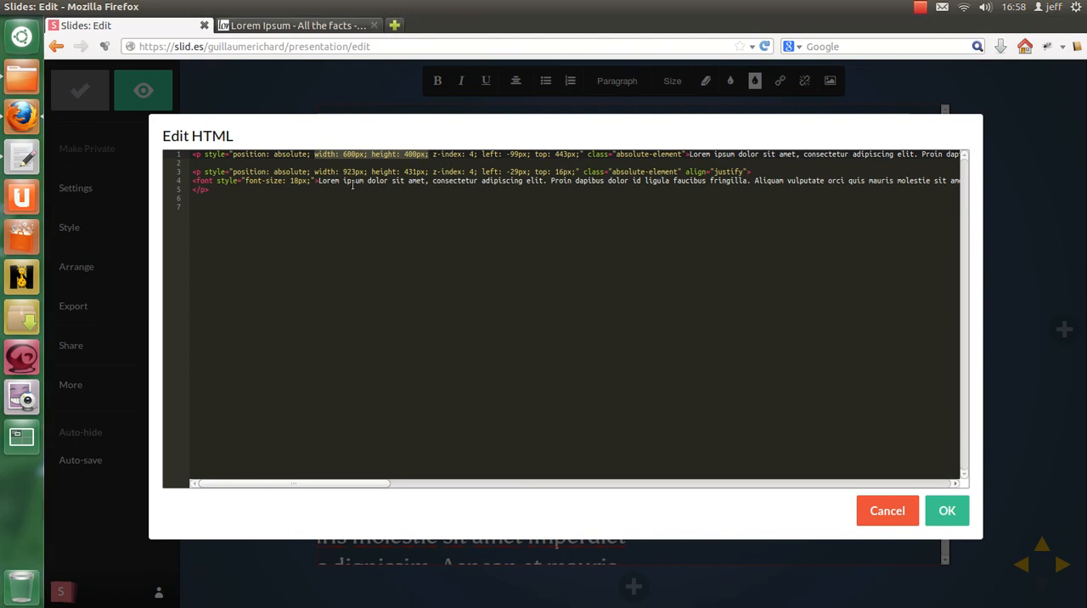
pyautogui.moveTo(316, 171); pyautogui.dragTo(436, 172)
pyautogui.write('width: 600px; height: 400px;')
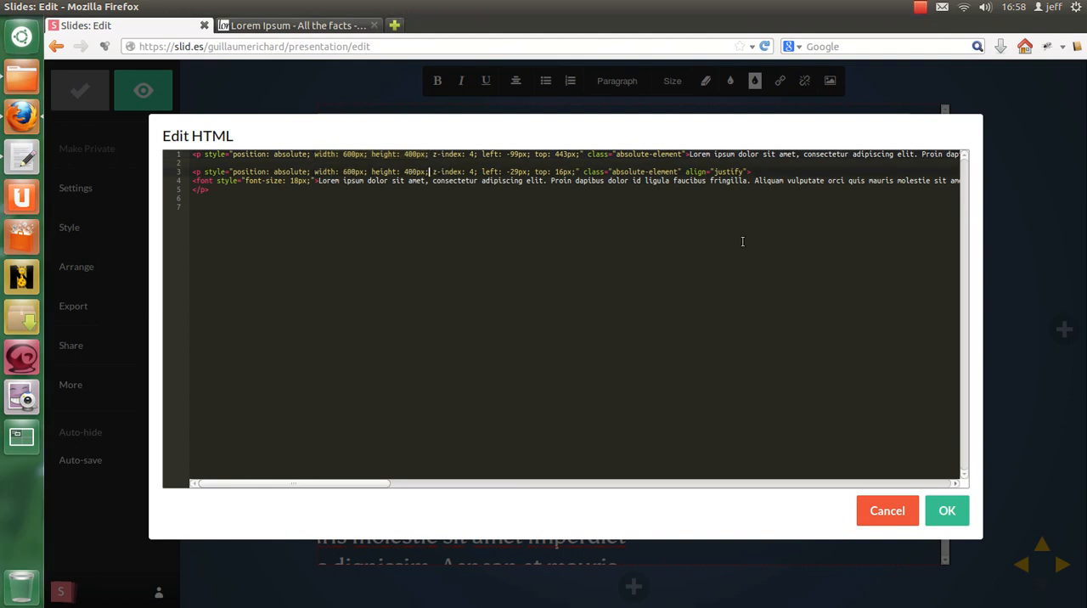
pyautogui.click(947, 512)
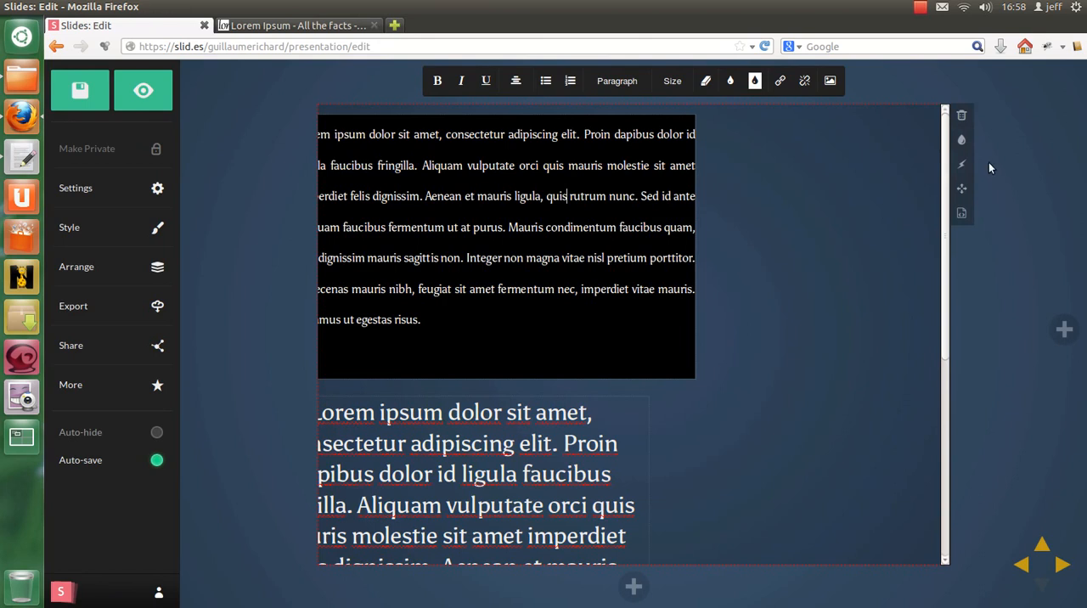
# Step: Freely position the upper paragraph at about left 11px, top 6px and move the lower paragraph toward the slide's lower-right area
pyautogui.click(964, 189)
pyautogui.moveTo(508, 212); pyautogui.dragTo(534, 203)
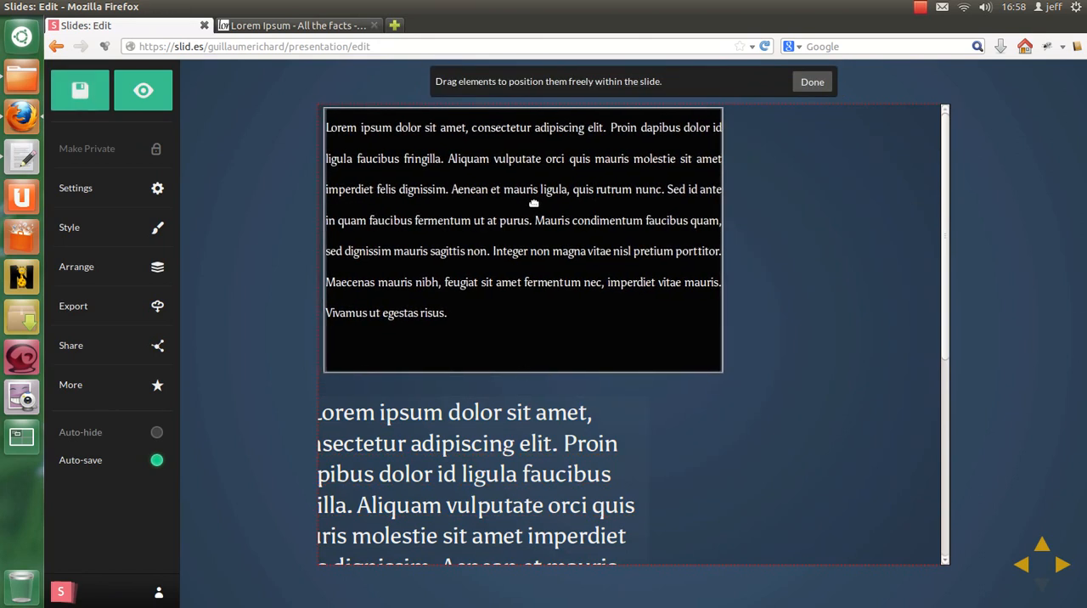
pyautogui.click(577, 433)
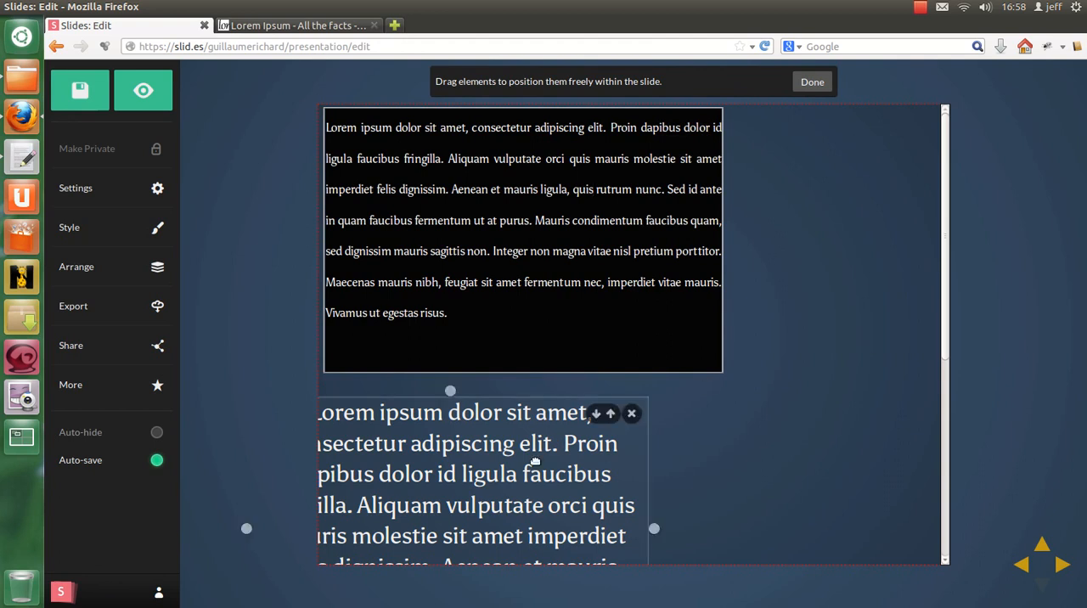
pyautogui.moveTo(524, 475); pyautogui.dragTo(767, 442)
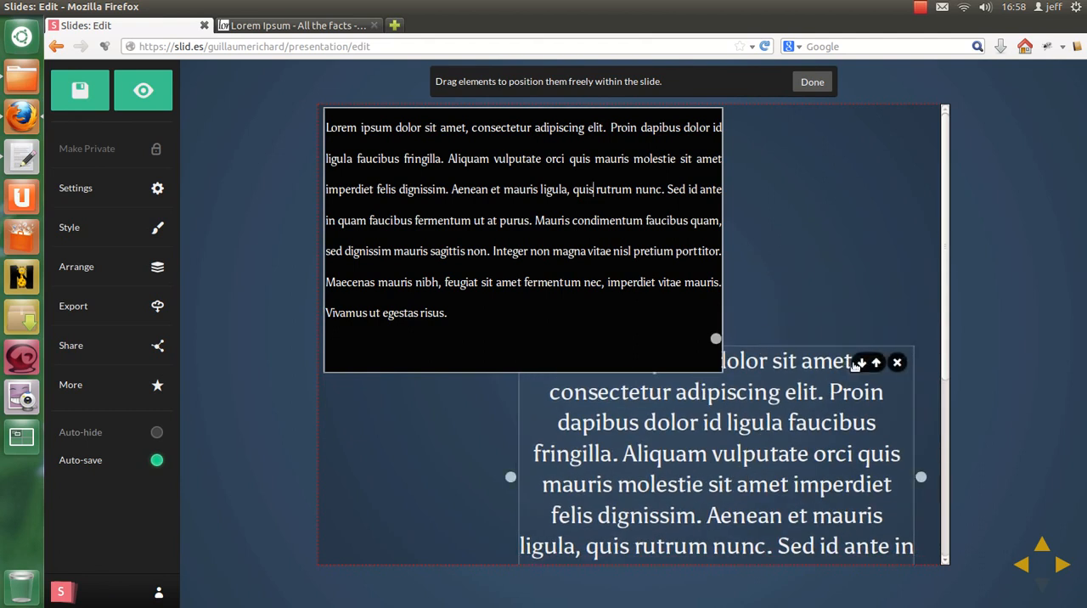
pyautogui.click(550, 125)
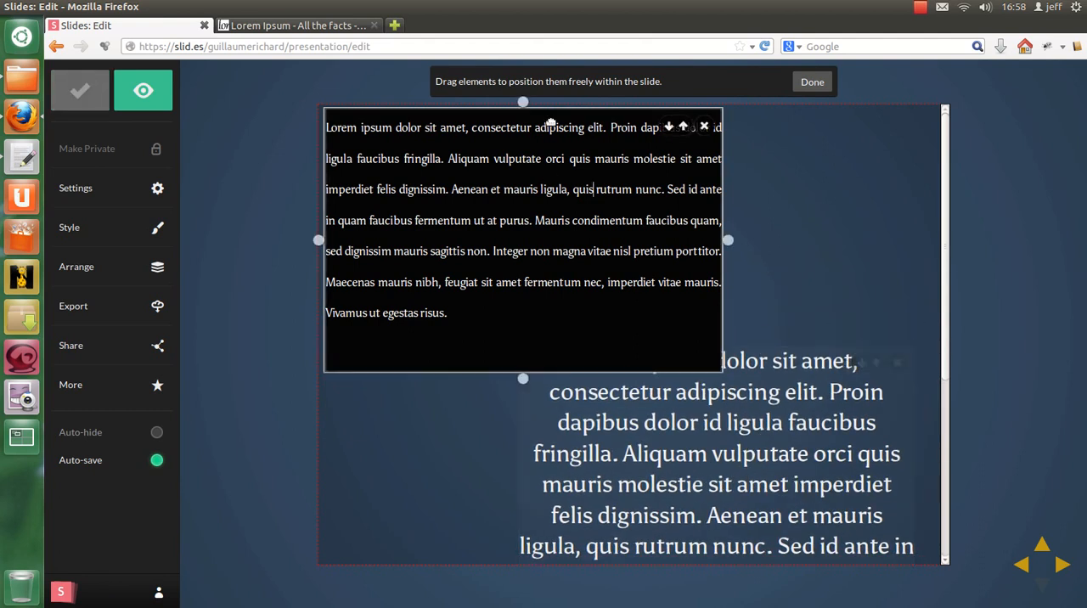
pyautogui.click(812, 81)
# Step: Set the whole lower paragraph's font size to 18px and justify its text
pyautogui.click(792, 493)
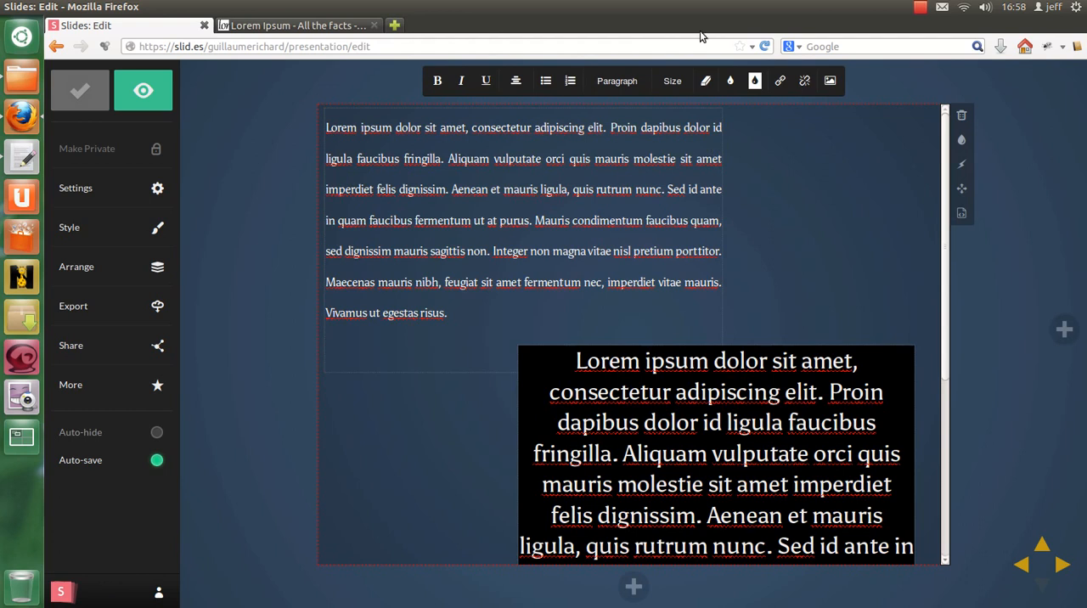
pyautogui.moveTo(575, 360); pyautogui.dragTo(793, 541)
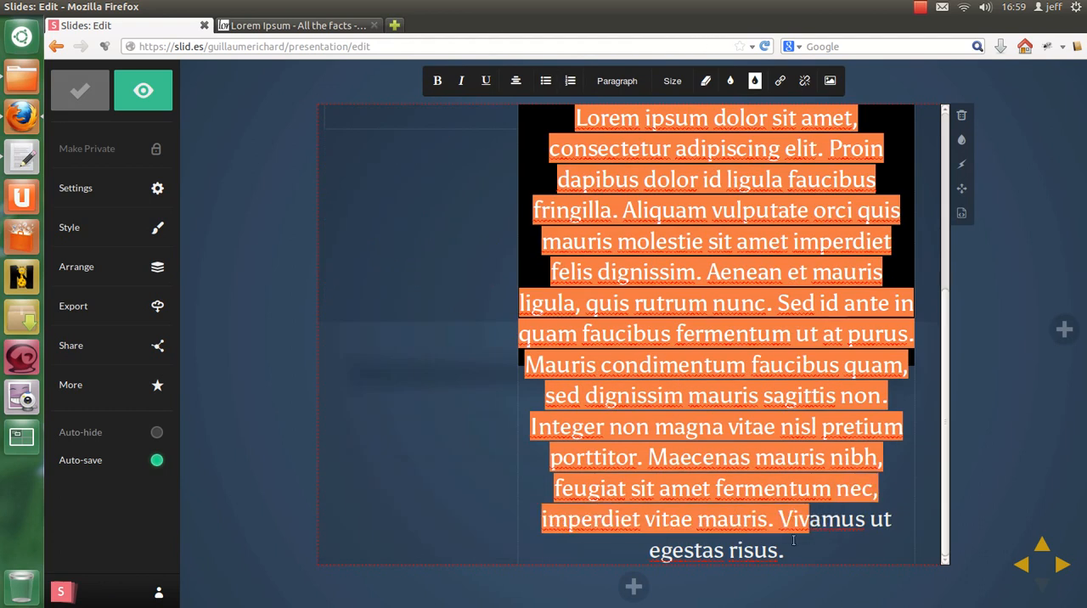
pyautogui.hotkey('ctrl', 'a')
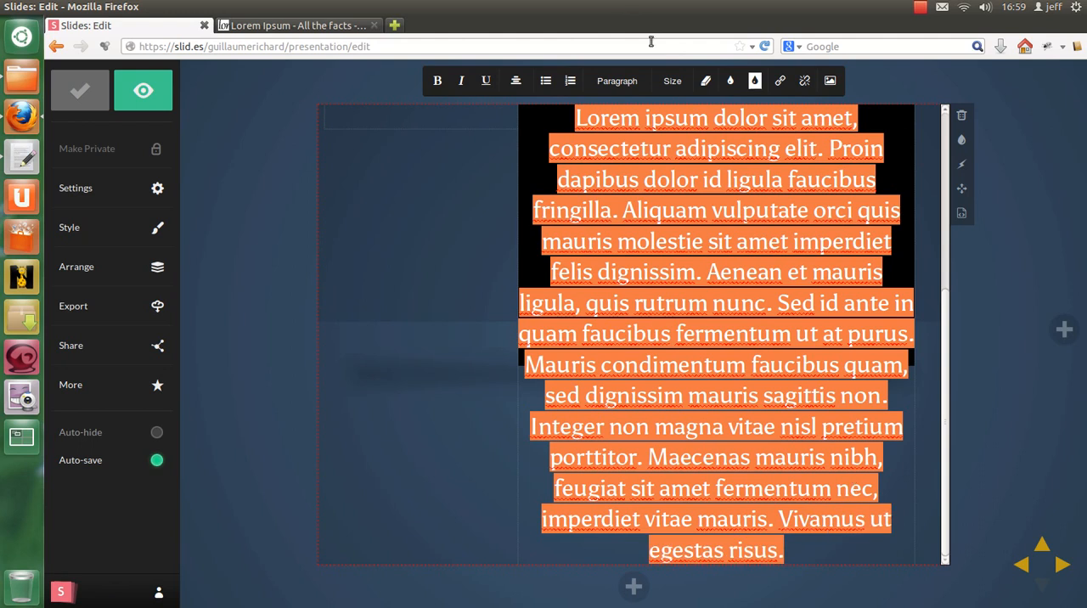
pyautogui.click(672, 86)
pyautogui.click(670, 90)
pyautogui.click(669, 89)
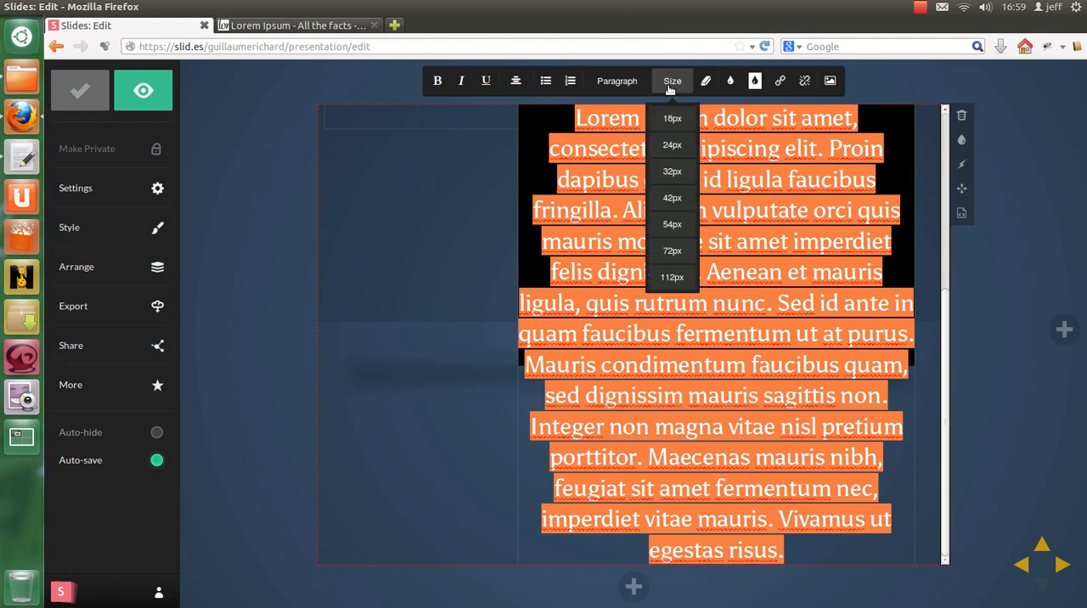
pyautogui.click(672, 118)
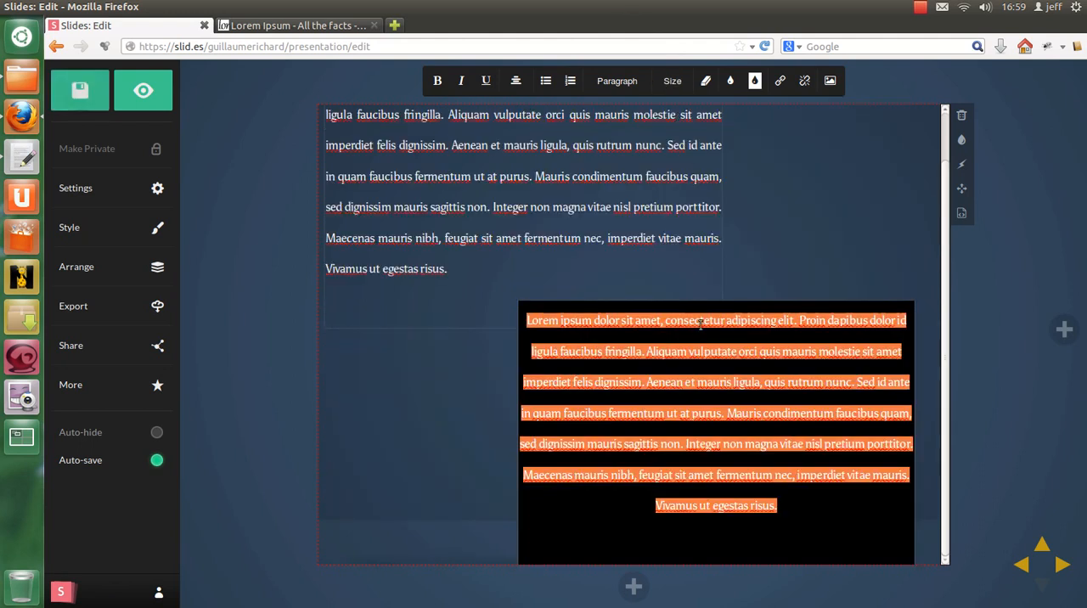
pyautogui.click(617, 81)
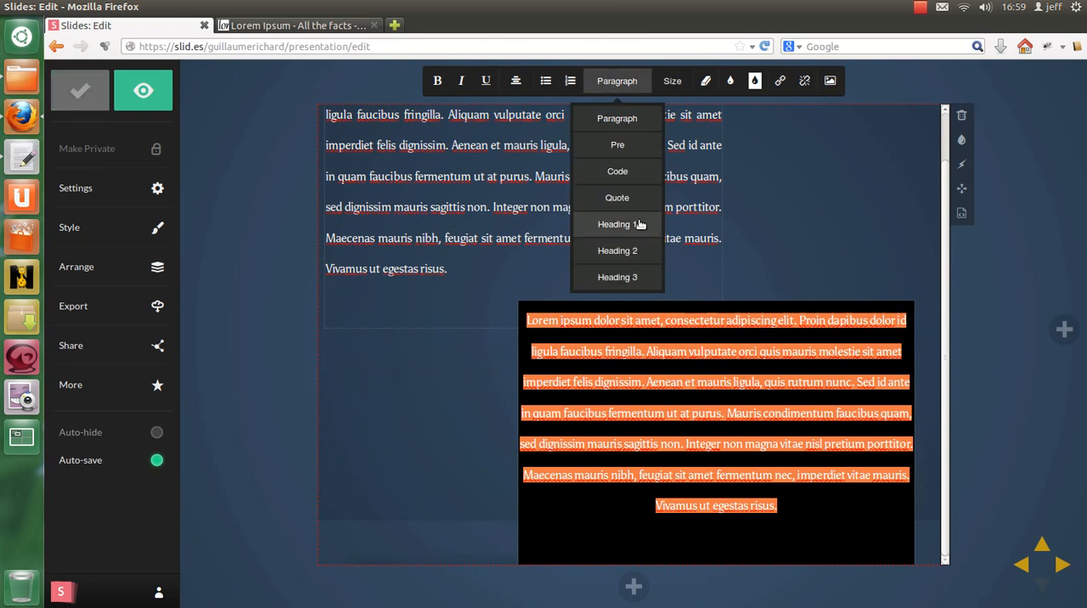
pyautogui.moveTo(518, 91)
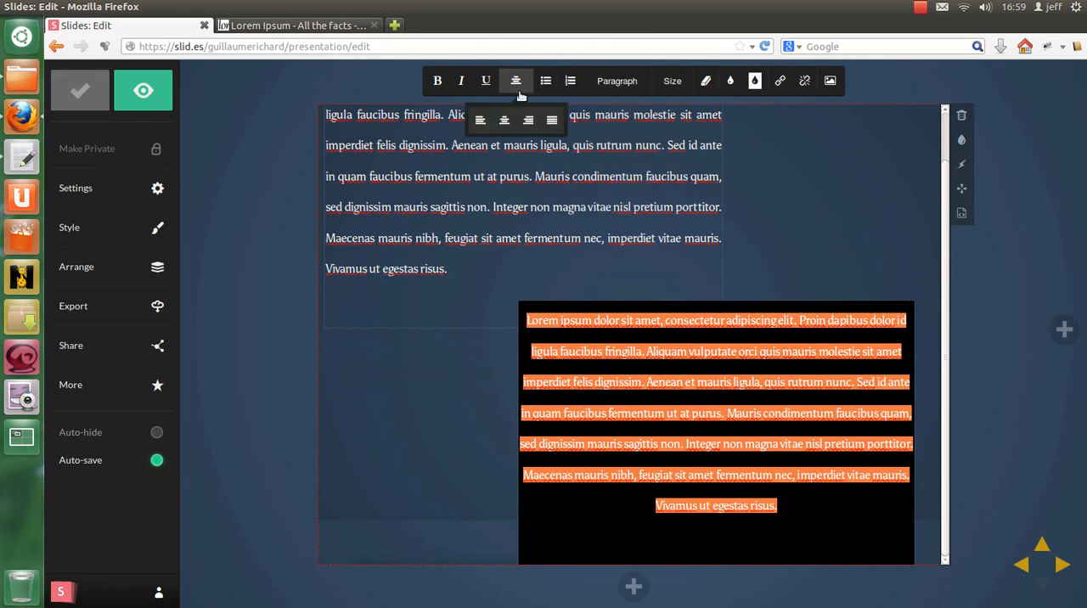
pyautogui.click(552, 119)
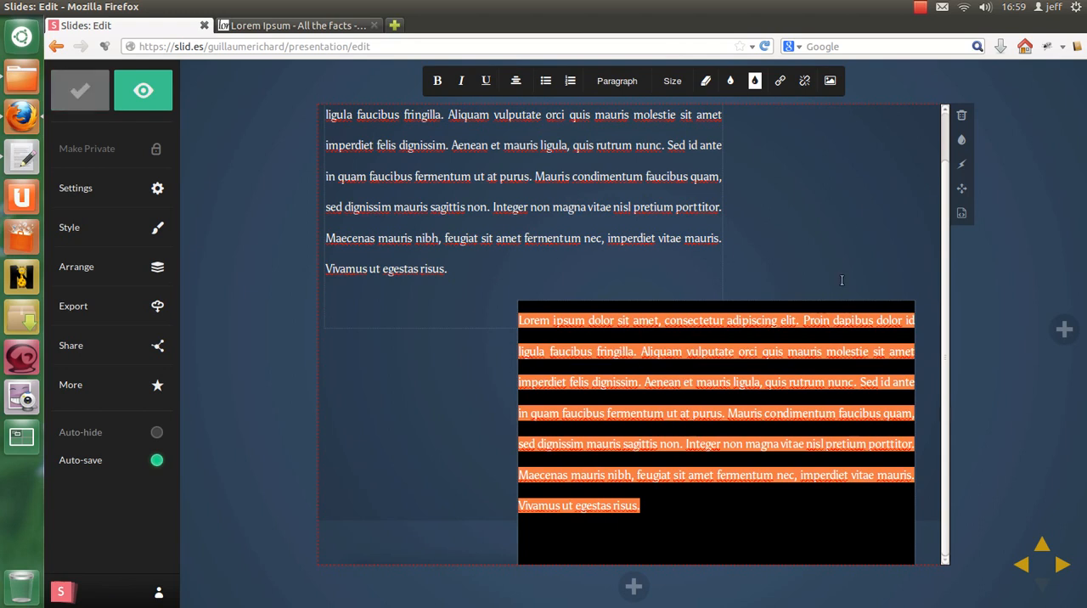
# Step: Freely reposition the lower paragraph below and to the right of the upper one, at about left 321px, top 340px
pyautogui.click(962, 188)
pyautogui.moveTo(753, 444); pyautogui.dragTo(762, 502)
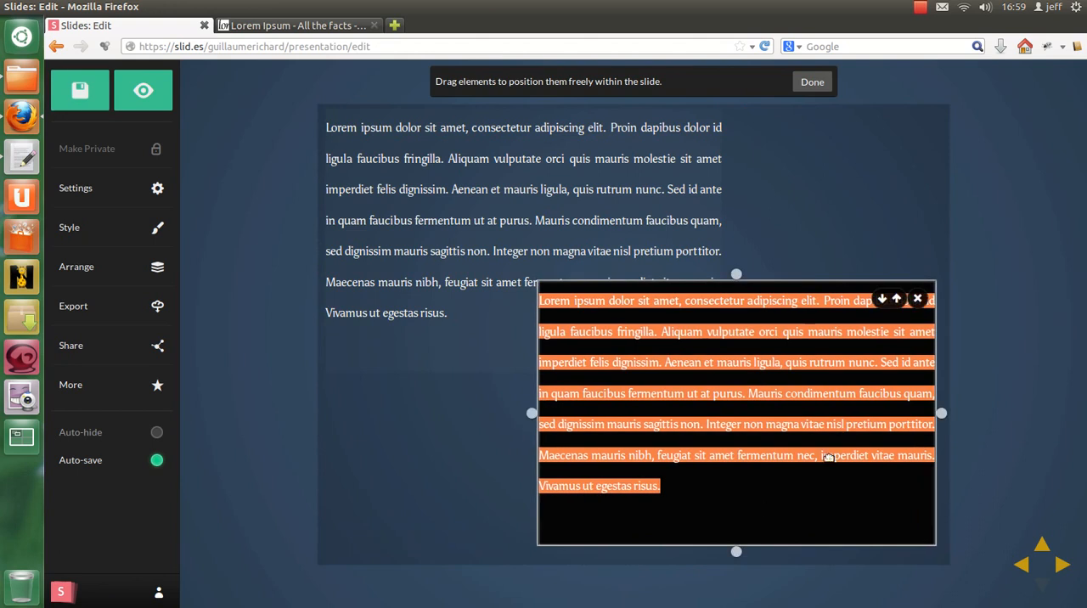
pyautogui.click(809, 81)
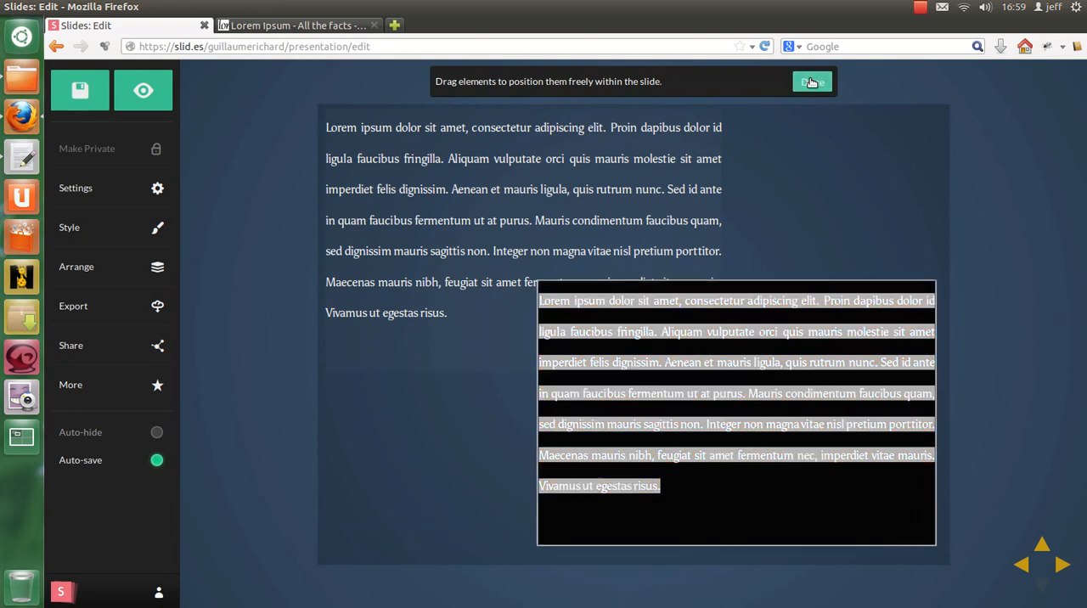
pyautogui.click(745, 523)
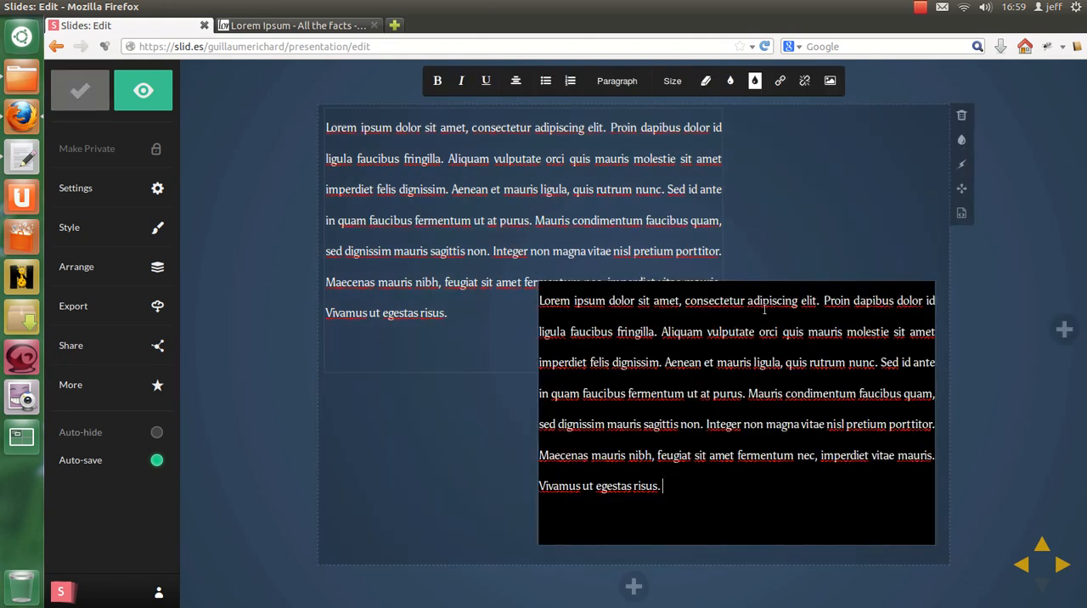
pyautogui.click(963, 189)
pyautogui.moveTo(769, 382); pyautogui.dragTo(768, 429)
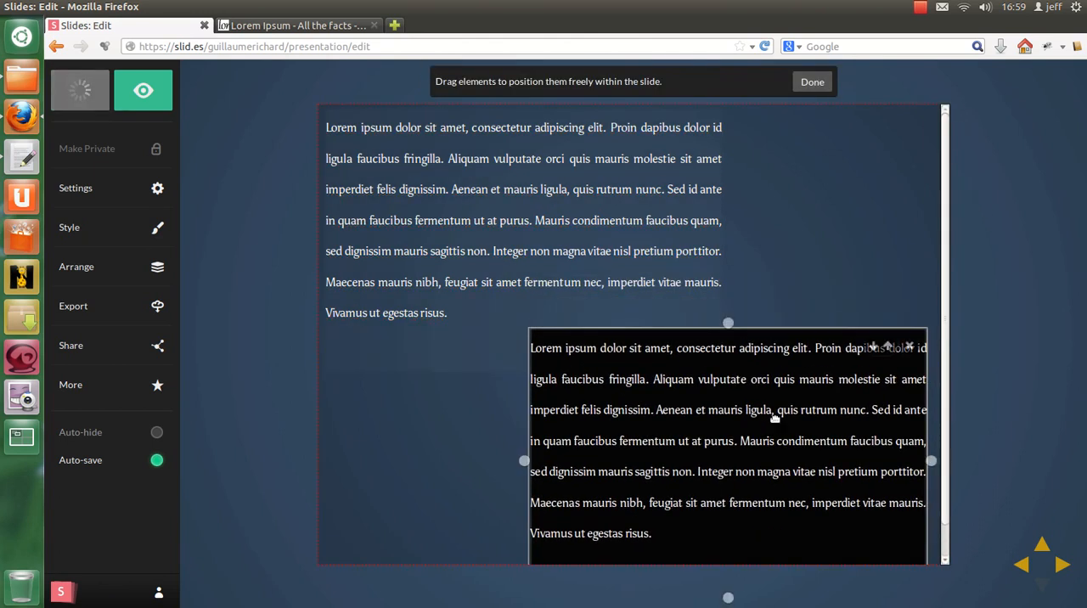
pyautogui.click(818, 82)
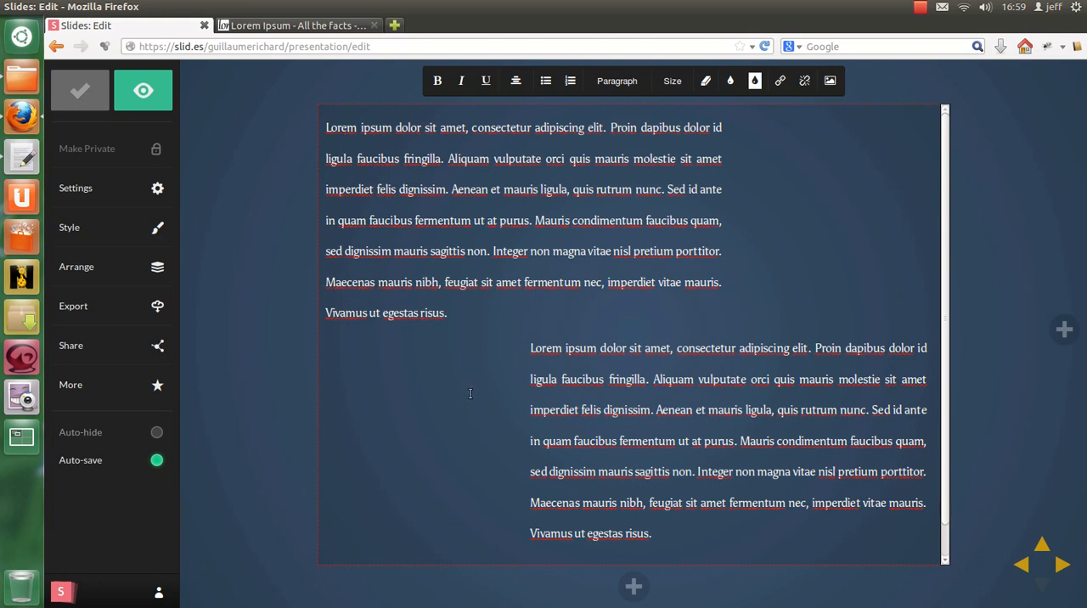
# Step: Start inserting an image by URL and copy the Web Master logo's image address from the author's portfolio website in a new browser tab
pyautogui.click(831, 81)
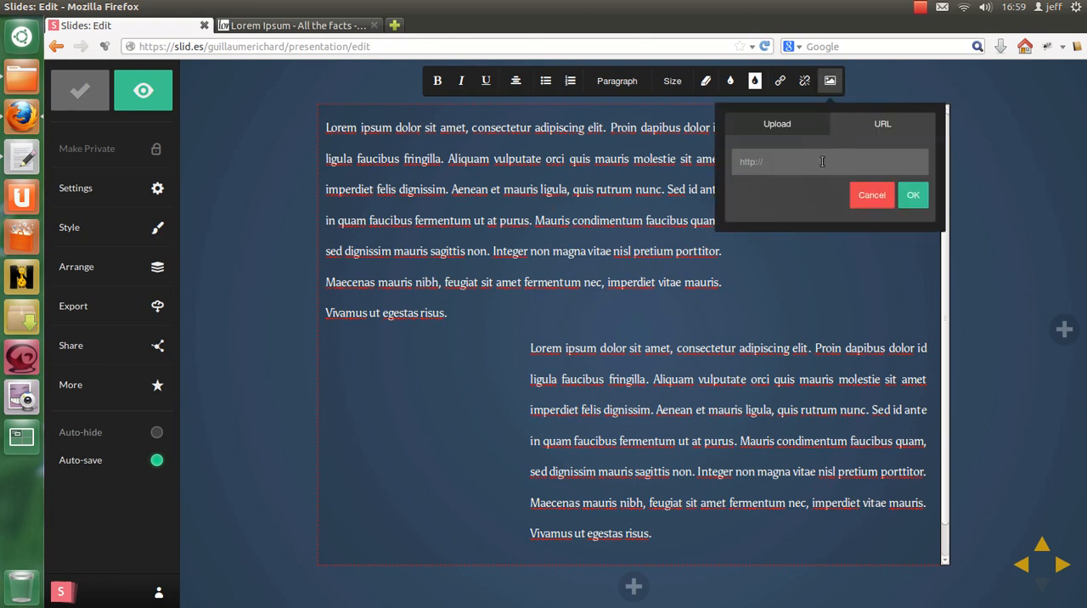
pyautogui.click(822, 162)
pyautogui.write('width: 600px; height: 400px;')
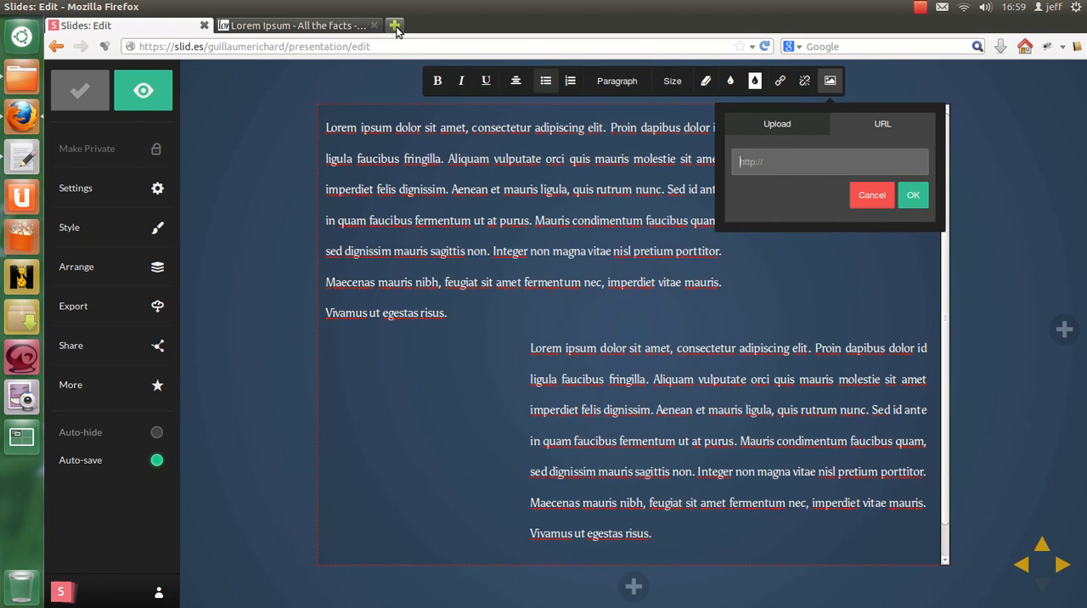
pyautogui.click(394, 24)
pyautogui.write('guillaume-richard.fr/')
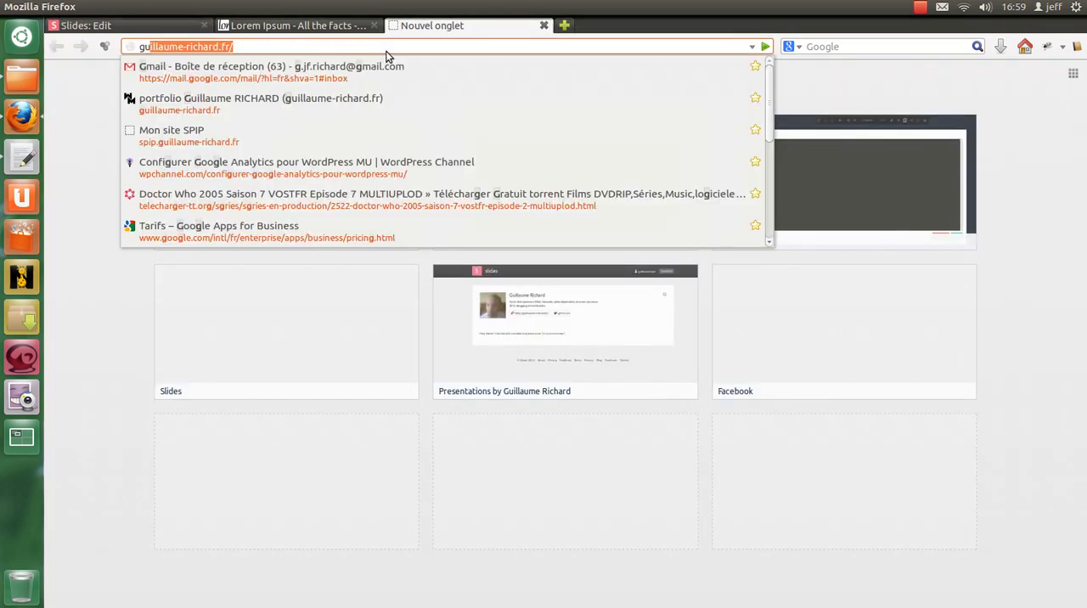
pyautogui.press('Return')
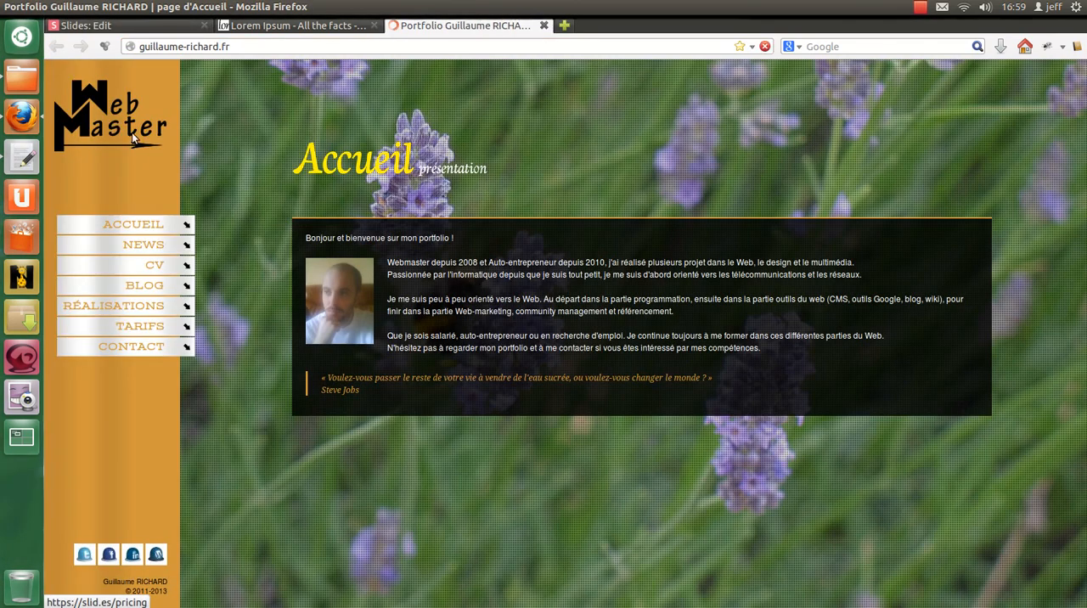
pyautogui.rightClick(119, 127)
pyautogui.click(213, 162)
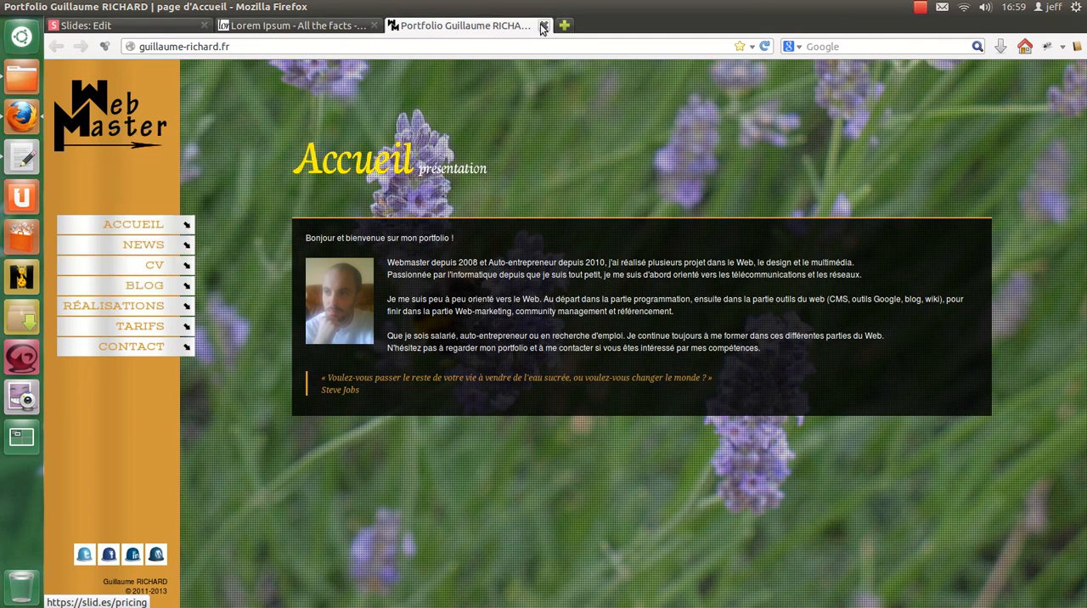
pyautogui.click(543, 24)
# Step: Insert the Web Master logo into the slide from the copied logo.png URL
pyautogui.click(787, 162)
pyautogui.write('http://guillaume-richard.fr/img/logo.png')
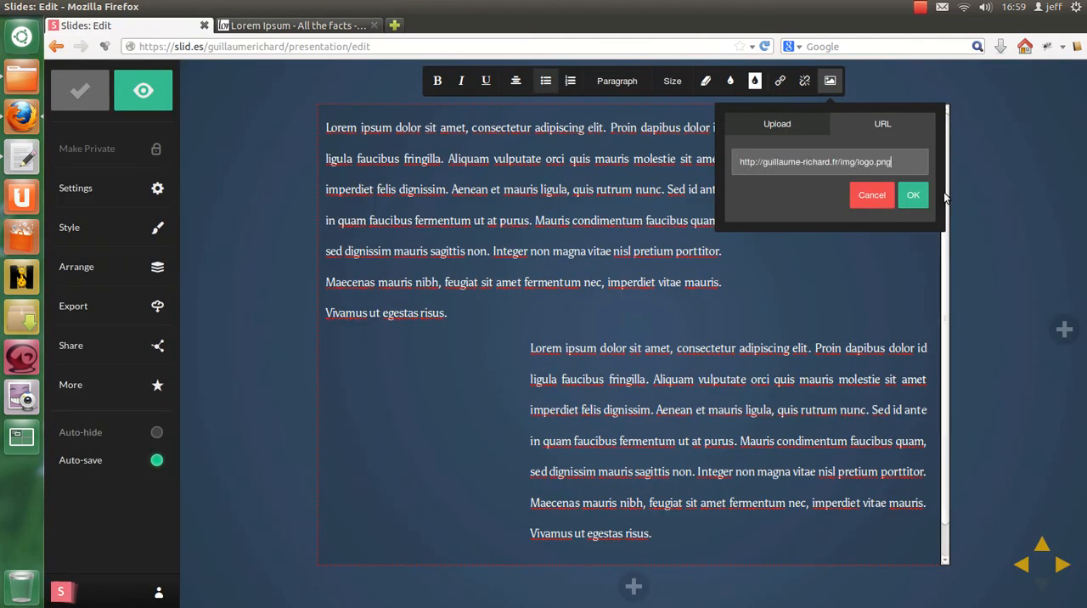
pyautogui.click(913, 195)
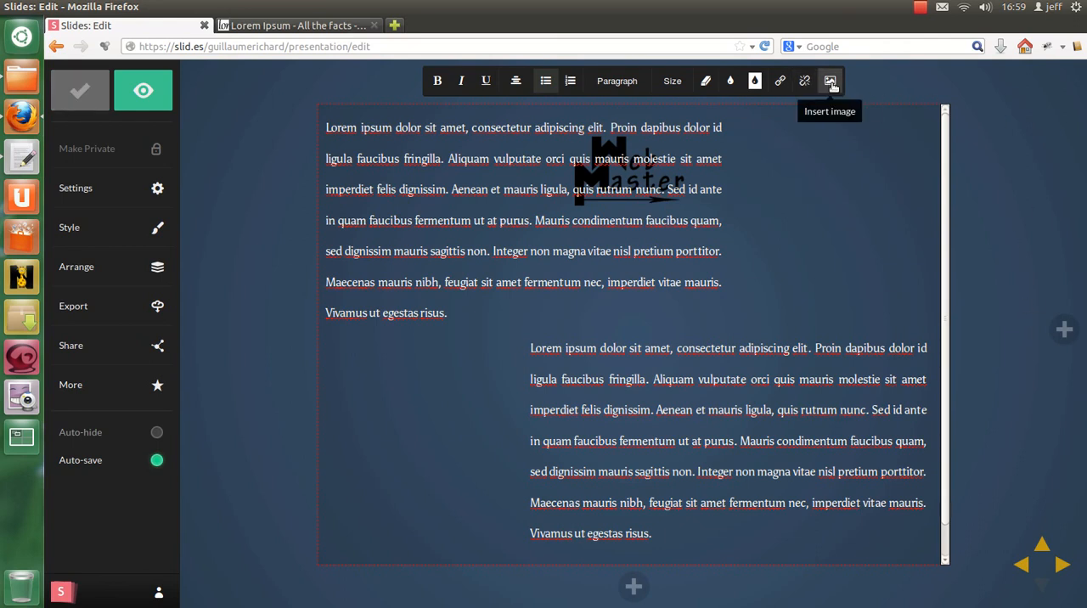
# Step: In the slide's HTML, wrap the logo image in a copy of the second paragraph's styled opening <p> tag and a closing </p> tag
pyautogui.click(968, 220)
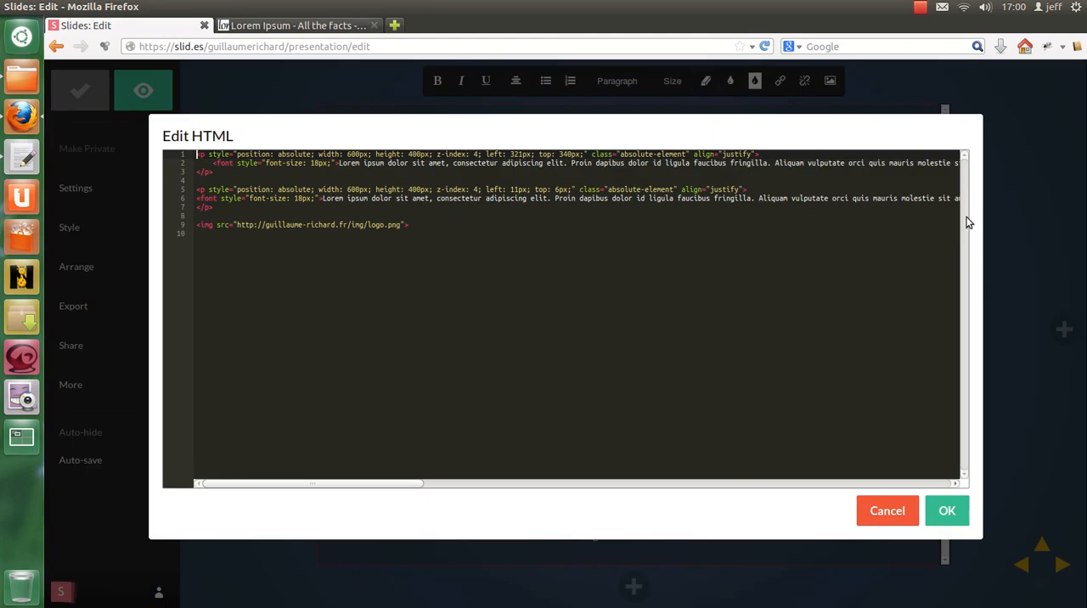
pyautogui.moveTo(198, 188); pyautogui.dragTo(761, 188)
pyautogui.hotkey('ctrl', 'c')
pyautogui.click(253, 216)
pyautogui.press('Return')
pyautogui.hotkey('ctrl', 'v')
pyautogui.press('Down')
pyautogui.write('</')
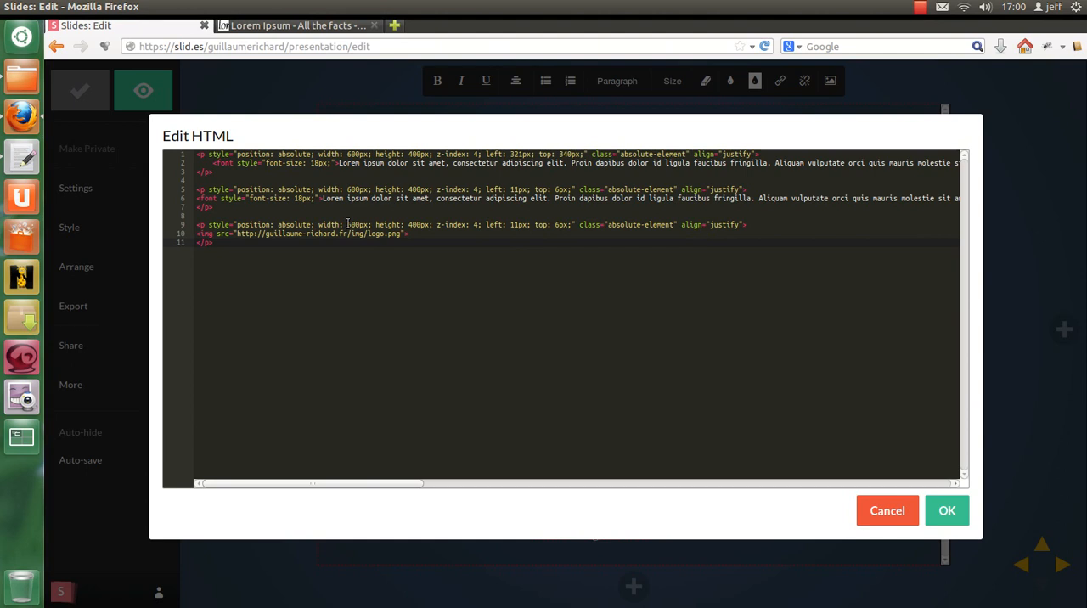
# Step: Remove the width, height and z-index from the logo paragraph's style and replace left with right: 11px, then apply the HTML
pyautogui.moveTo(320, 225); pyautogui.dragTo(485, 225)
pyautogui.press('BackSpace')
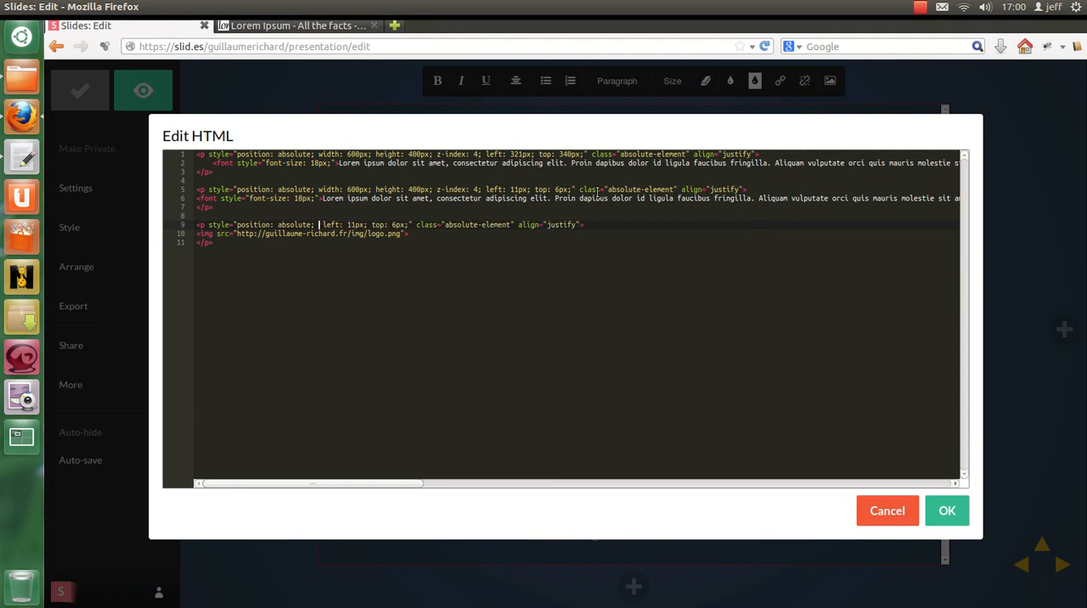
pyautogui.press('Delete')
pyautogui.hotkey('ctrl', 'shift', 'Right')
pyautogui.write('r')
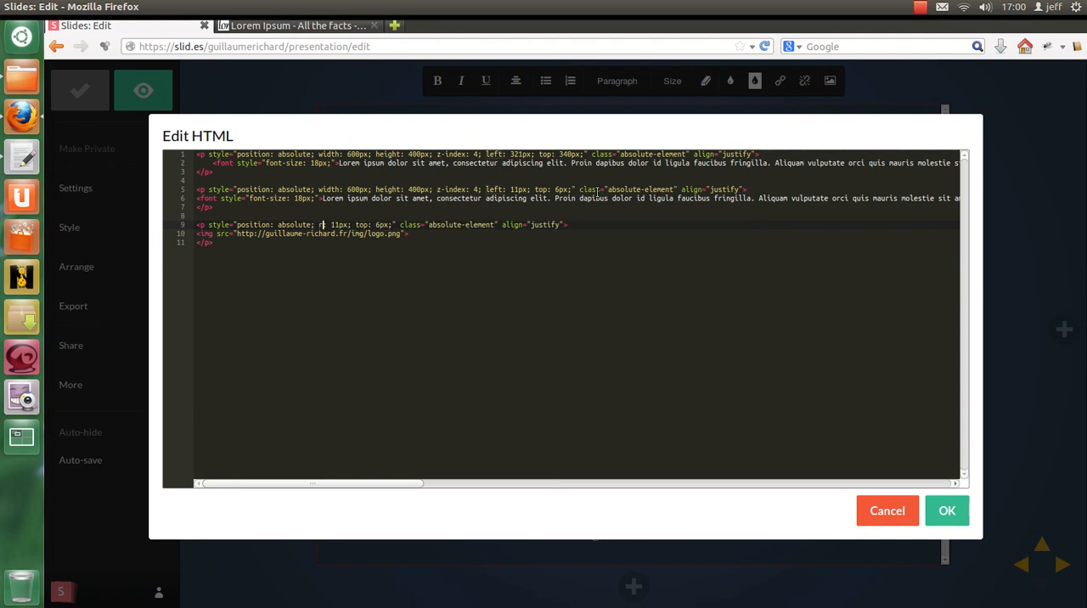
pyautogui.write('ight')
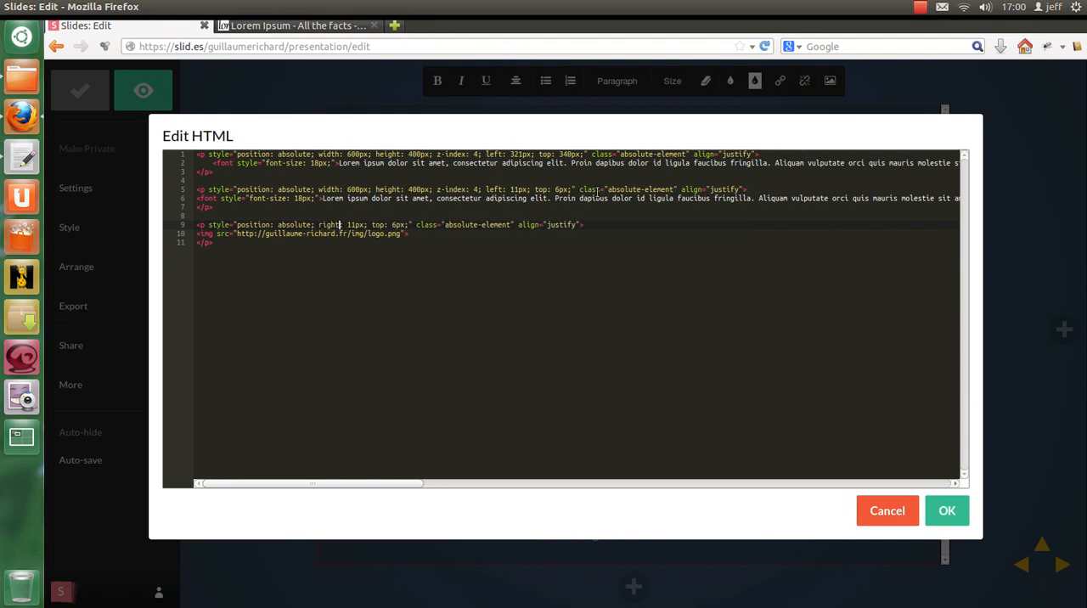
pyautogui.click(946, 509)
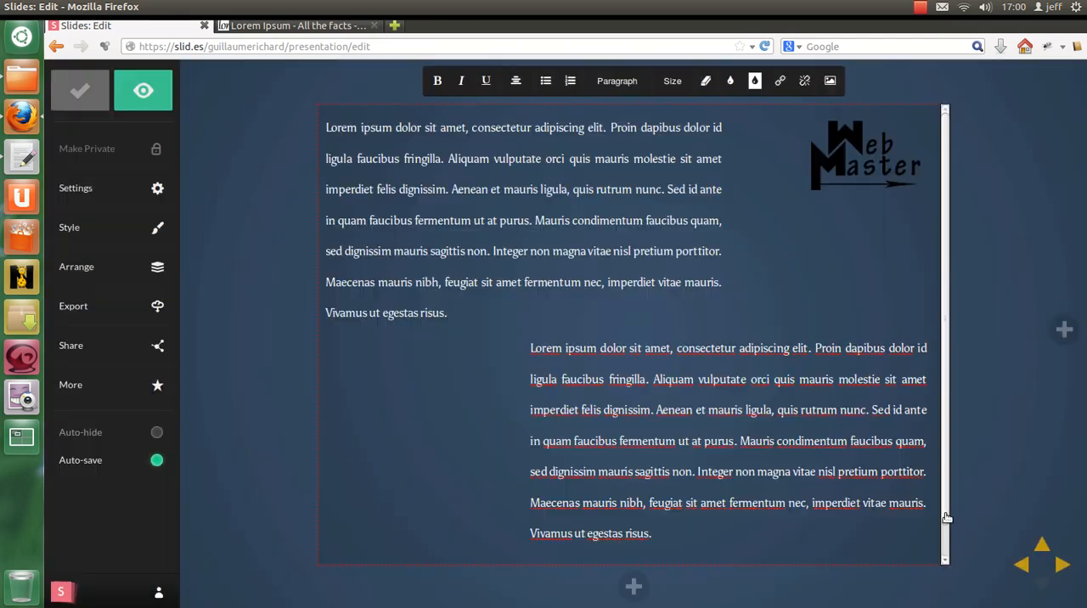
# Step: Delete the Web Master logo image from the slide and check the slide's HTML without editing it
pyautogui.click(878, 168)
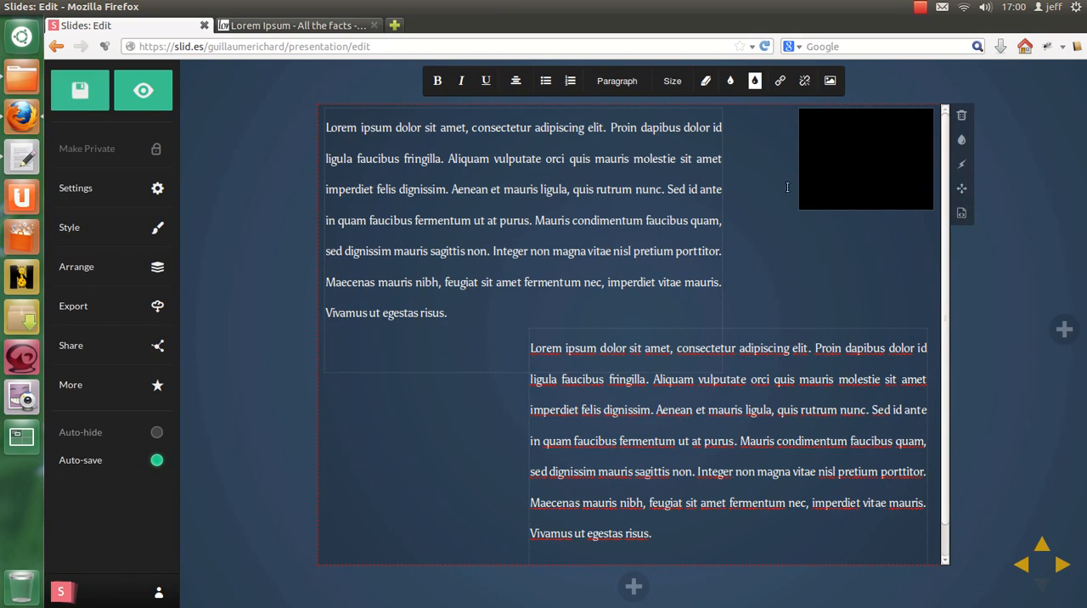
pyautogui.press('BackSpace')
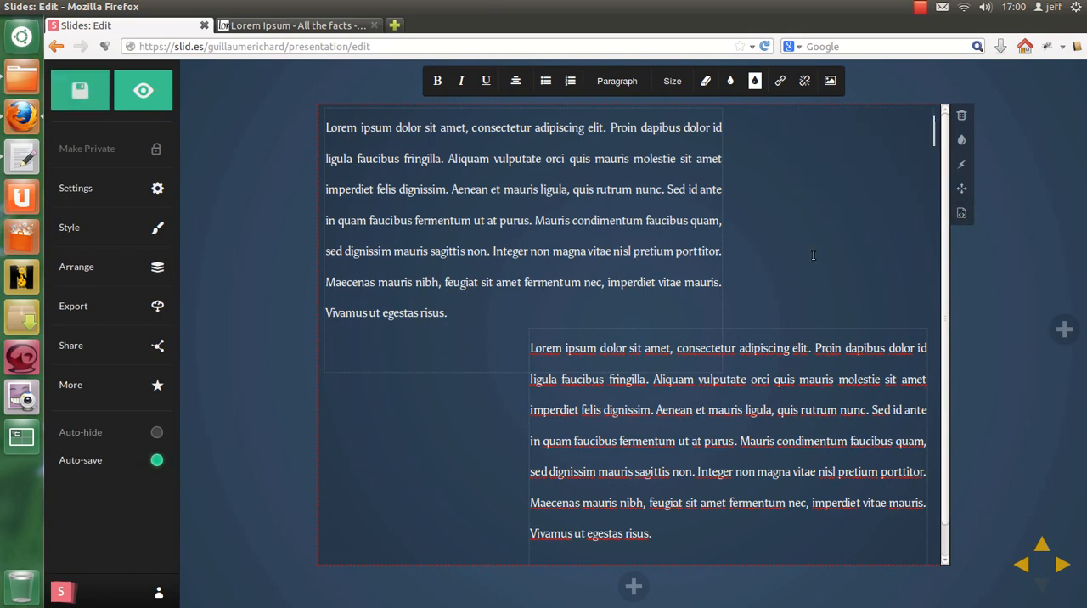
pyautogui.click(963, 213)
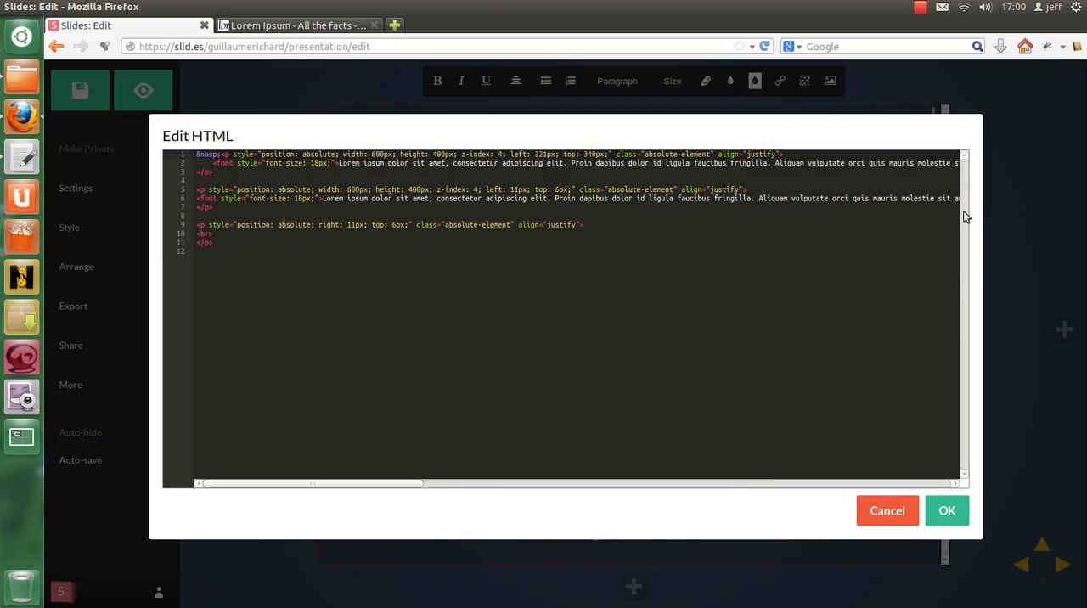
pyautogui.click(894, 509)
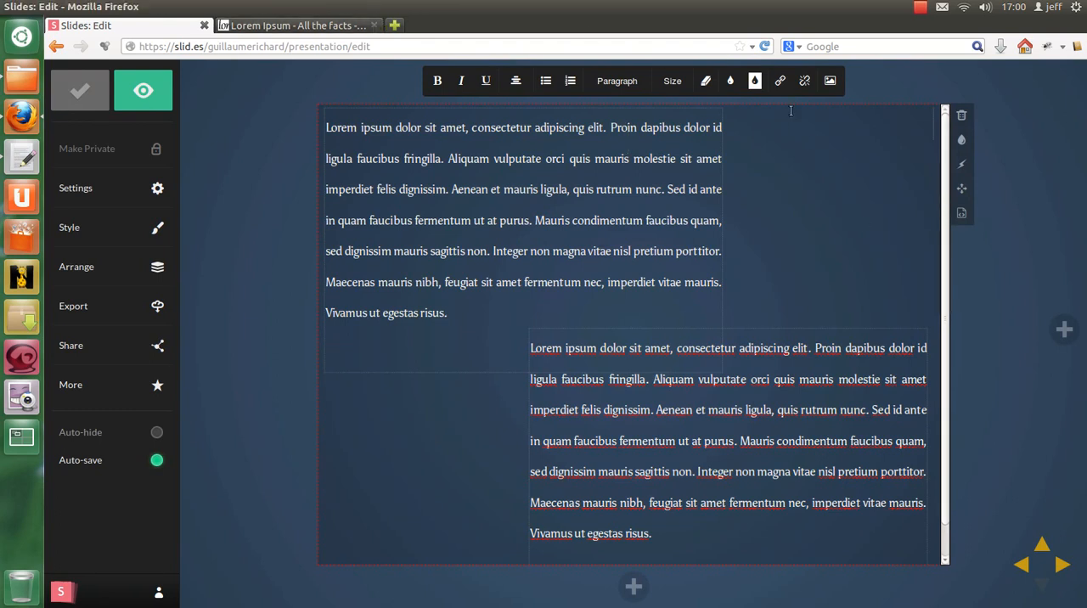
# Step: Start inserting an image by URL and copy the logo's image address again from the author's portfolio website in a temporary browser tab
pyautogui.click(830, 81)
pyautogui.hotkey('ctrl', 'v')
pyautogui.click(915, 196)
pyautogui.click(401, 25)
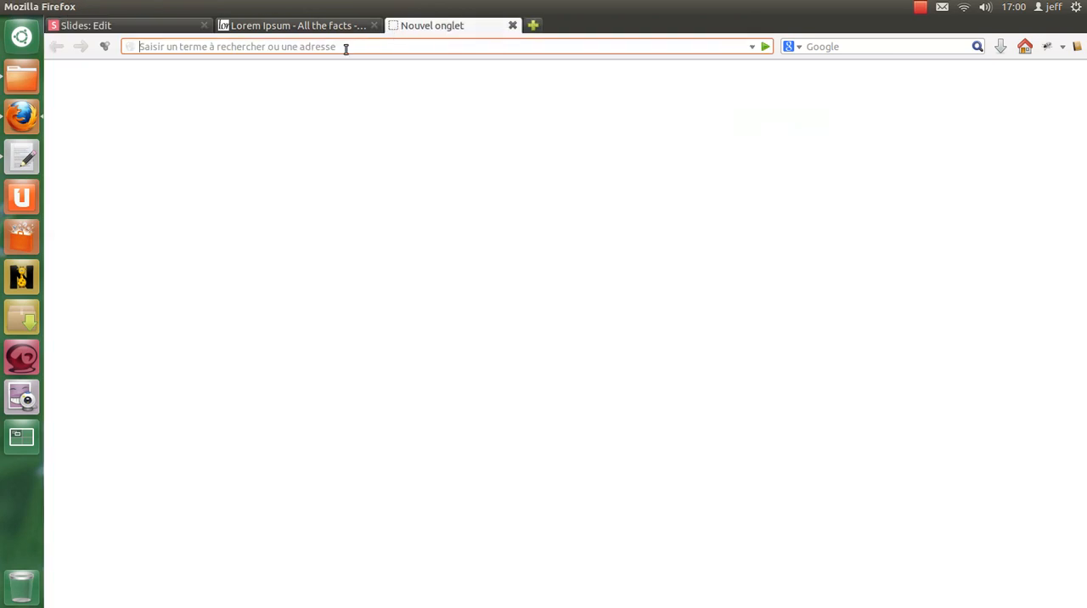
pyautogui.write('guillaume-richard.fr/')
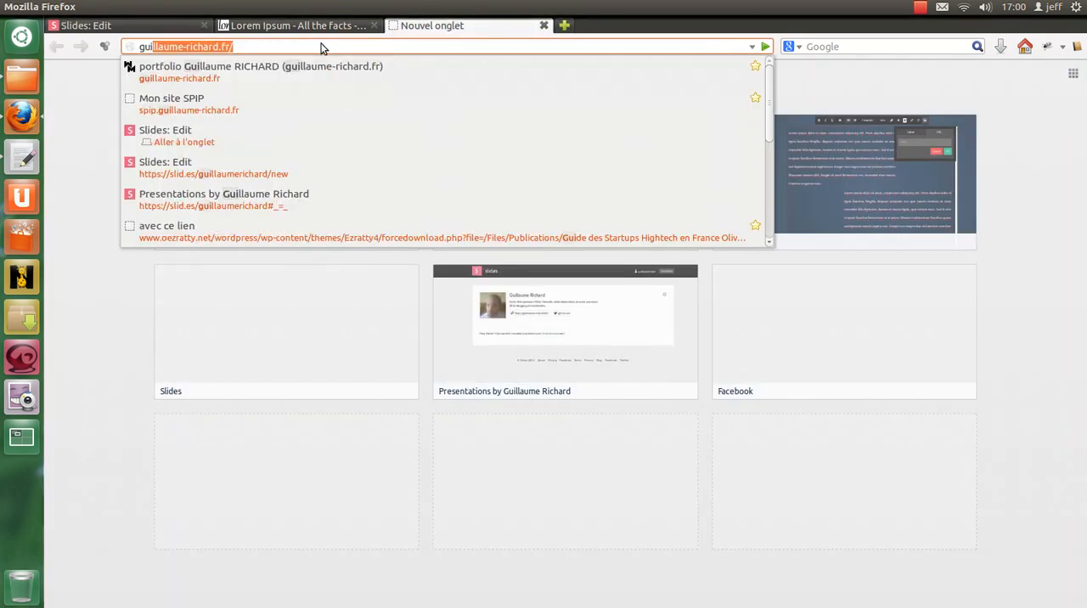
pyautogui.press('Return')
pyautogui.rightClick(124, 117)
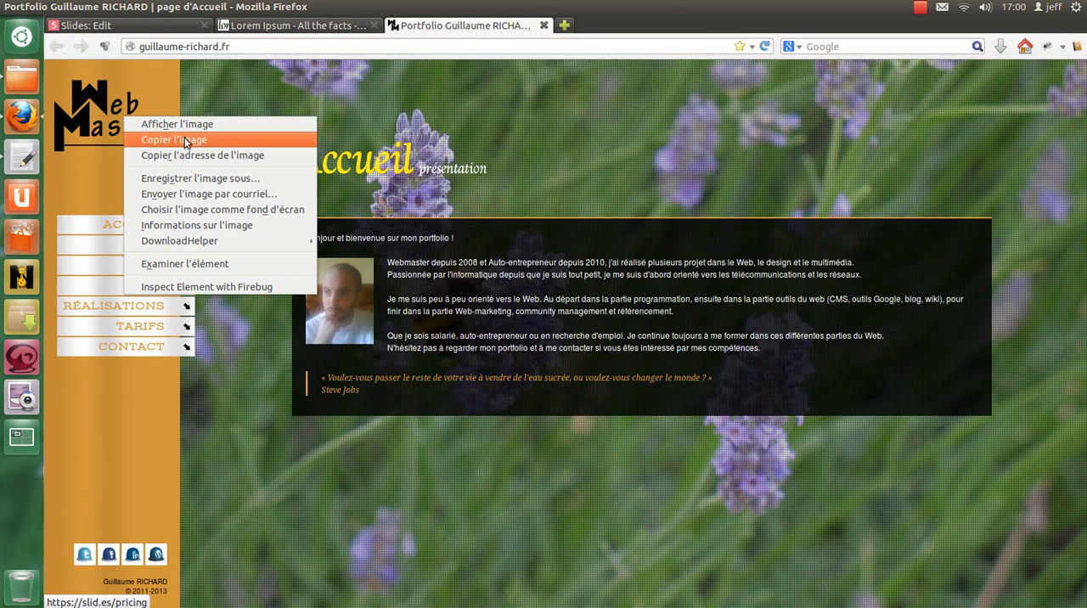
pyautogui.click(191, 156)
pyautogui.click(544, 25)
# Step: Insert the Web Master logo into the slide again from the copied logo.png URL
pyautogui.hotkey('ctrl', 'v')
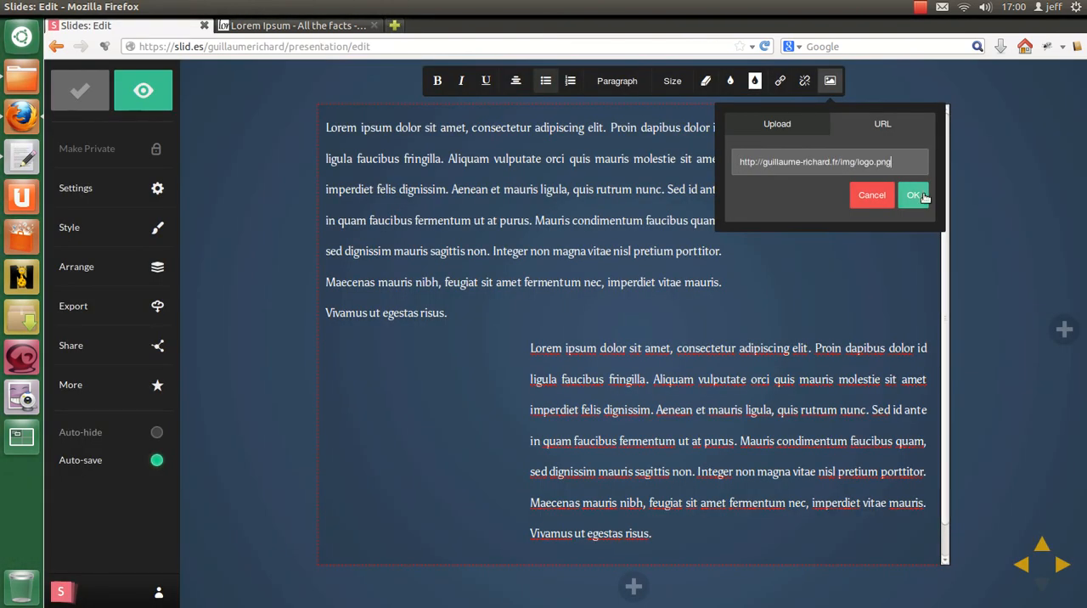
pyautogui.click(913, 195)
pyautogui.click(830, 81)
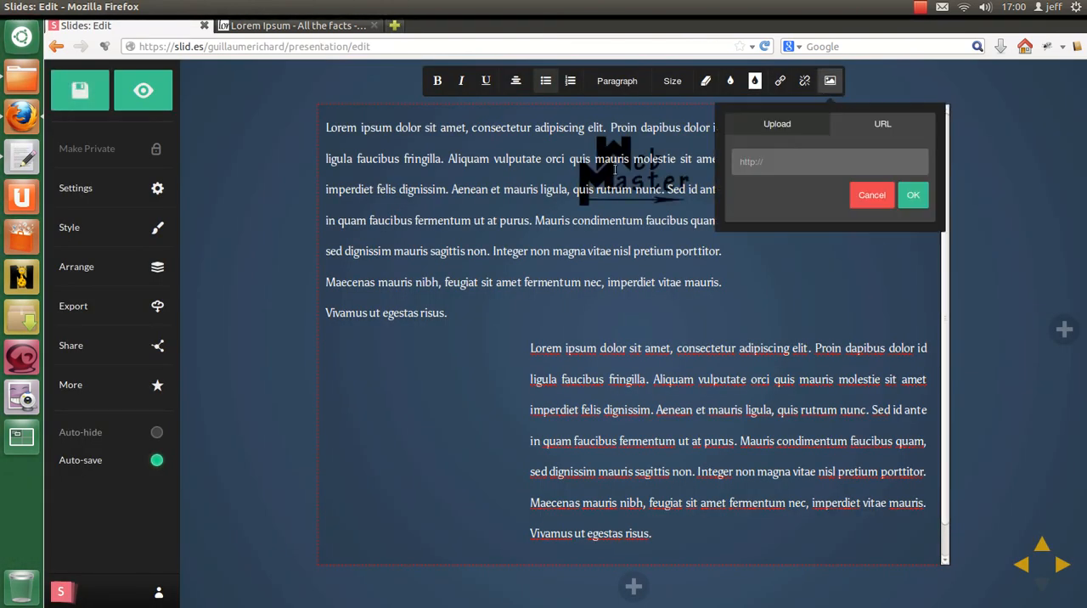
pyautogui.click(913, 196)
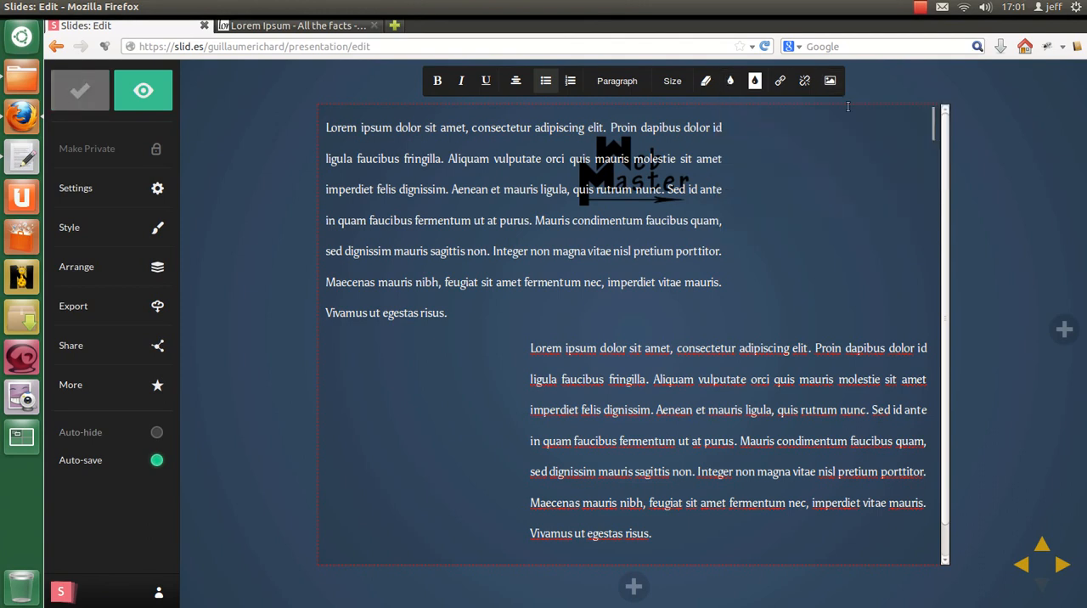
# Step: In the slide's HTML, move the logo's <img> tag into the right: 11px paragraph in place of its <br> tag and apply
pyautogui.click(963, 214)
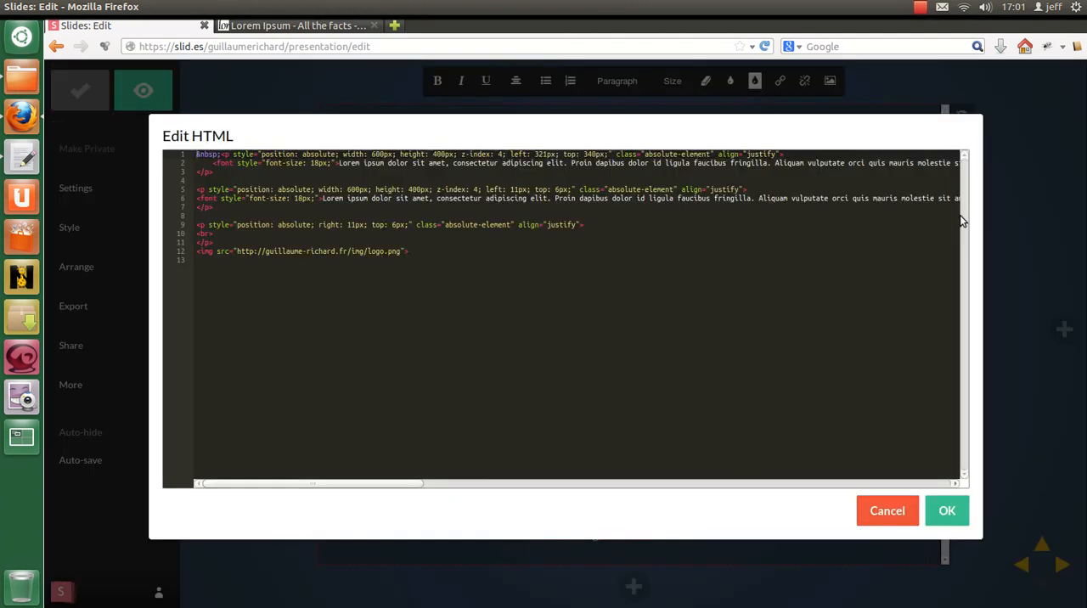
pyautogui.click(225, 243)
pyautogui.press('BackSpace')
pyautogui.moveTo(424, 256); pyautogui.dragTo(182, 235)
pyautogui.press('BackSpace')
pyautogui.hotkey('ctrl', 'v')
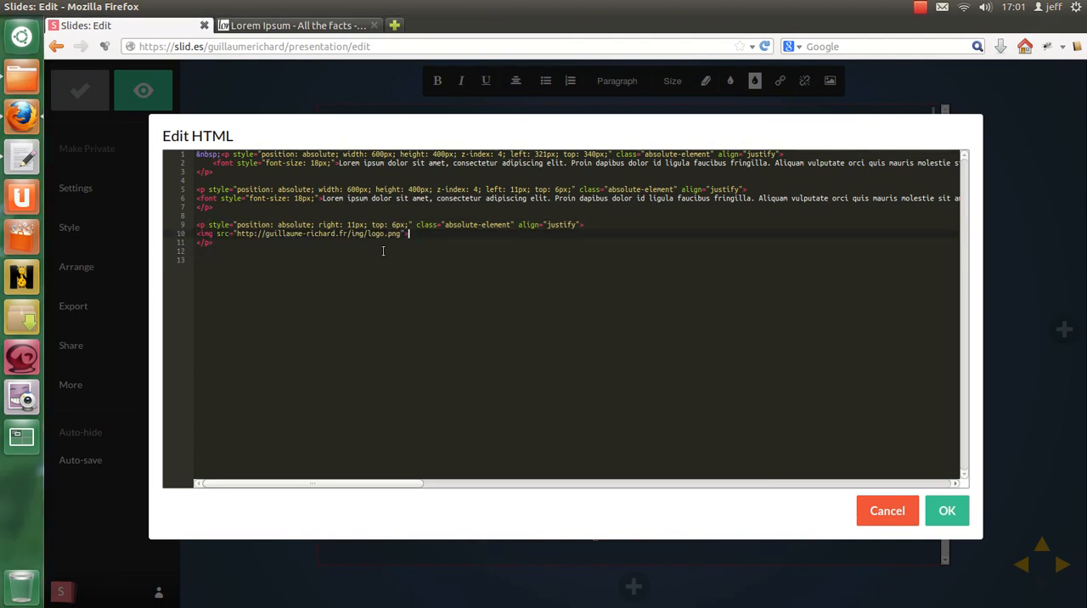
pyautogui.click(947, 510)
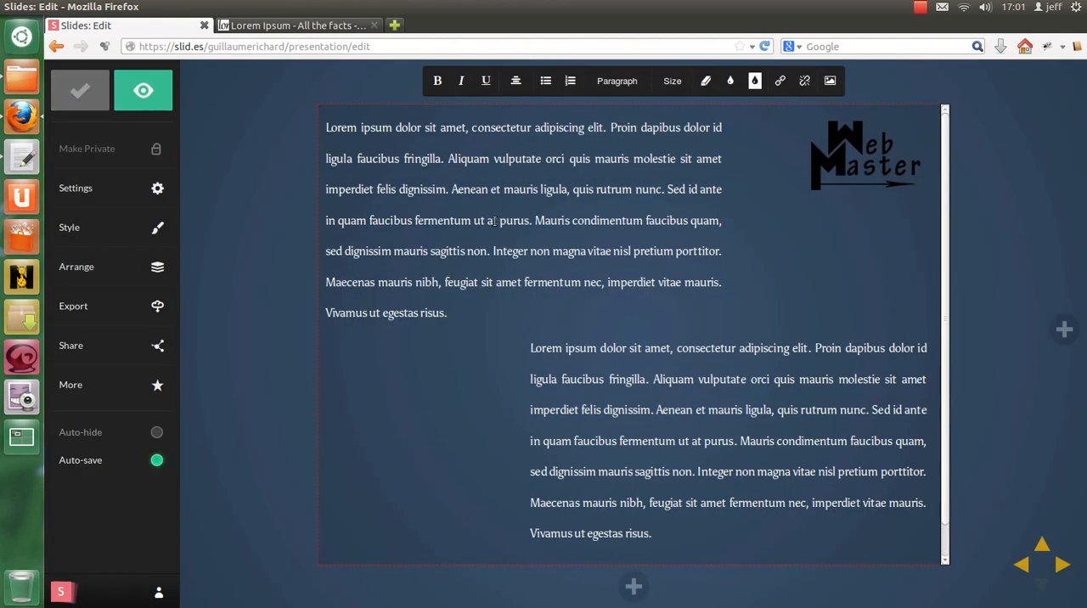
pyautogui.click(839, 170)
pyautogui.moveTo(872, 180)
# Step: Swap the two stacked content slides in the arrangement overview and back again, and review the presentation's style options
pyautogui.click(119, 274)
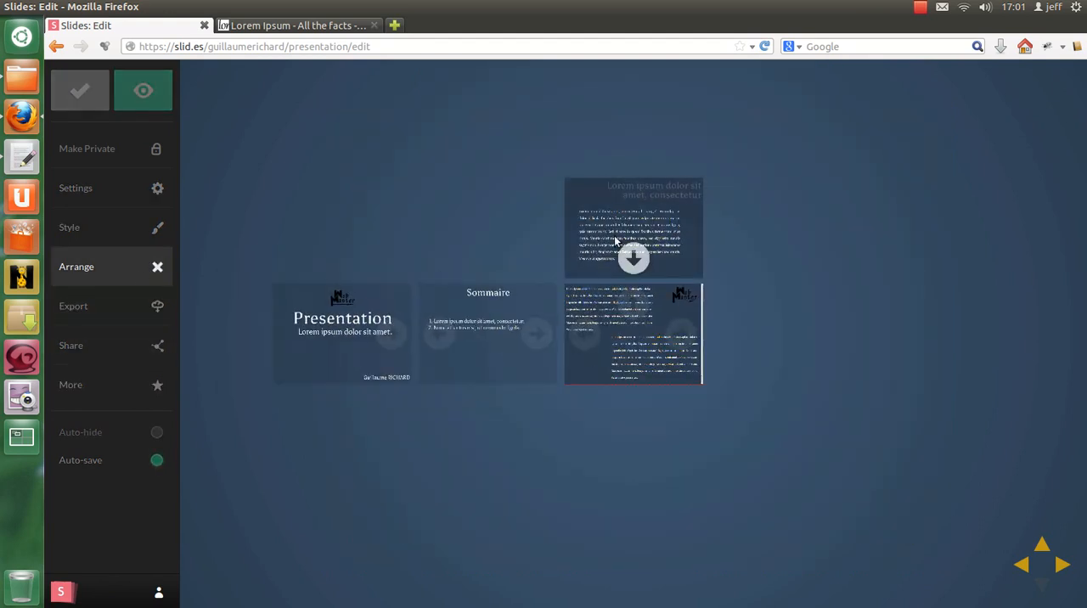
pyautogui.click(633, 300)
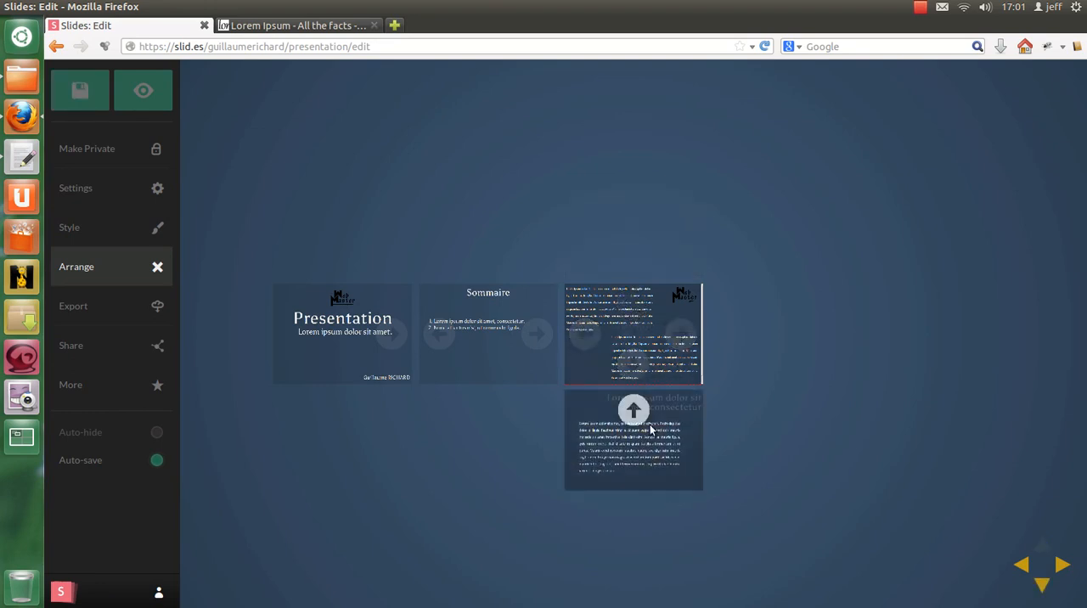
pyautogui.click(630, 414)
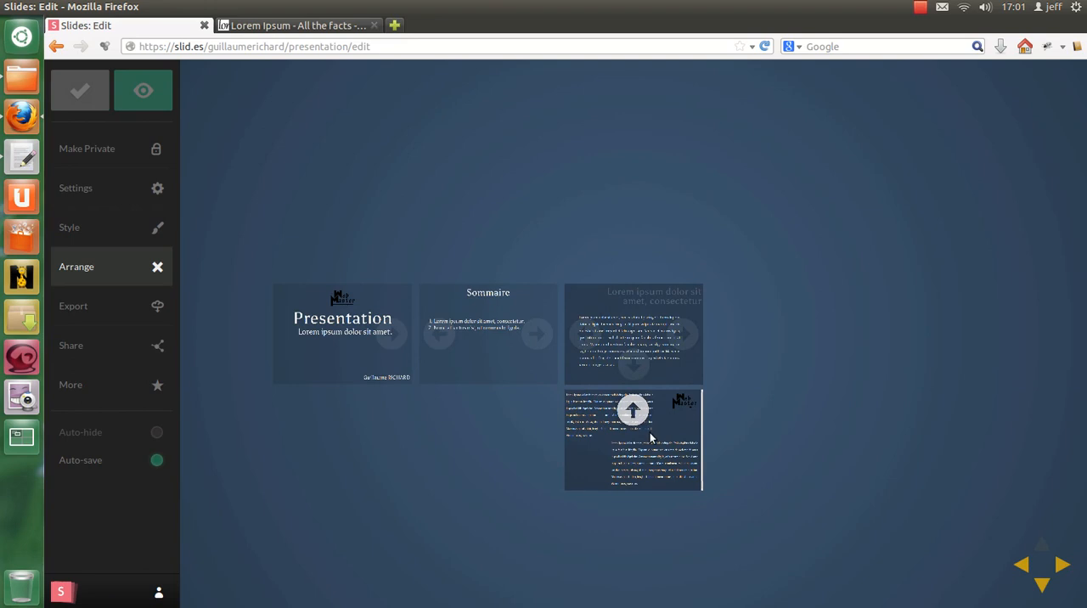
pyautogui.click(689, 370)
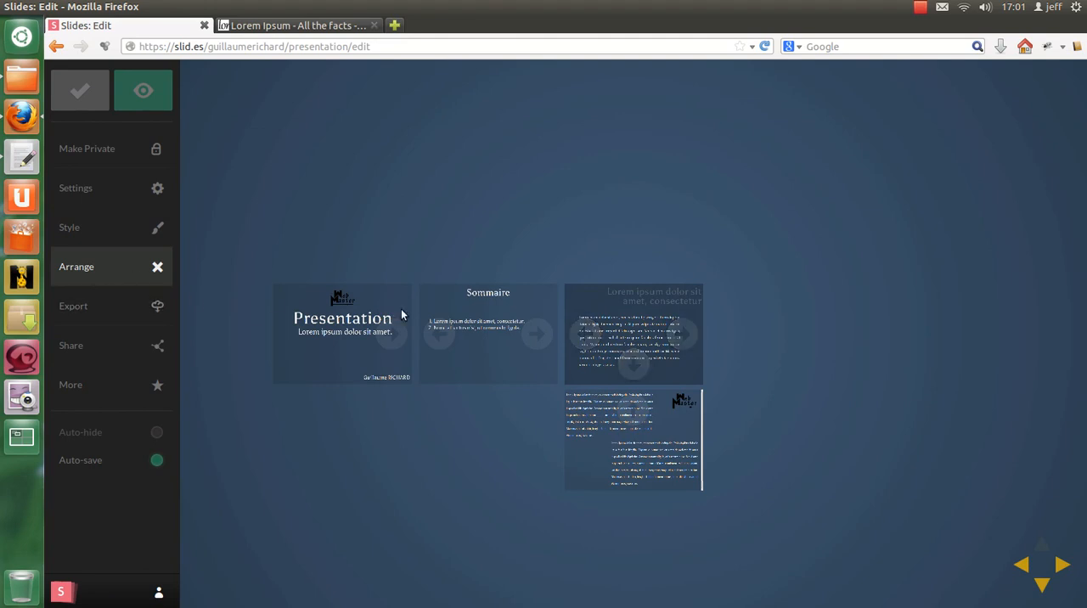
pyautogui.click(100, 238)
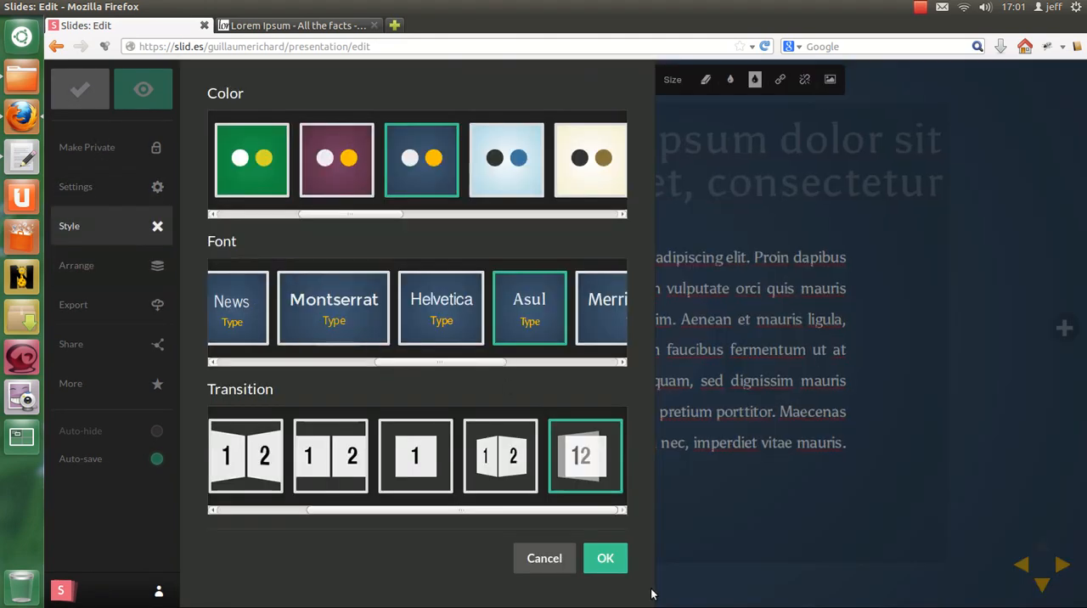
pyautogui.click(605, 558)
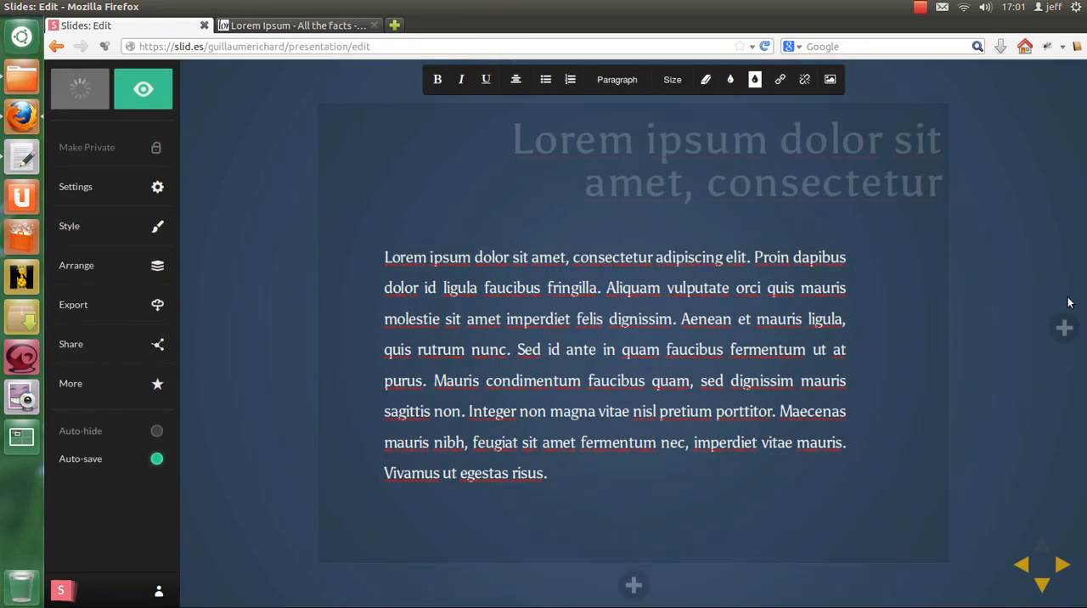
# Step: Add a slide to the right of the content slides and change its <h2> heading to "Conclusion" in the HTML
pyautogui.click(1064, 329)
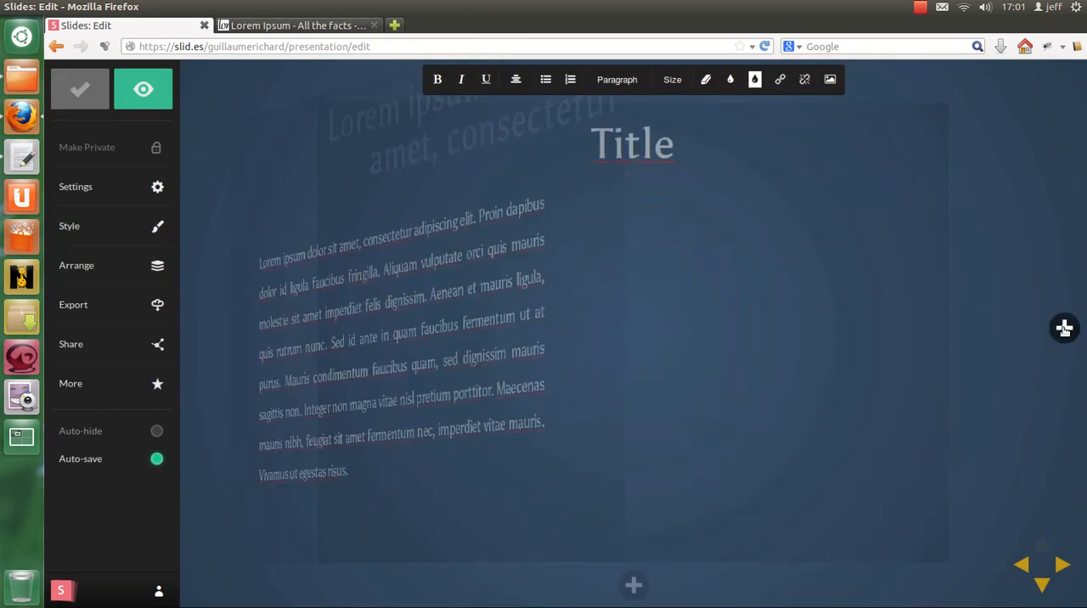
pyautogui.click(639, 144)
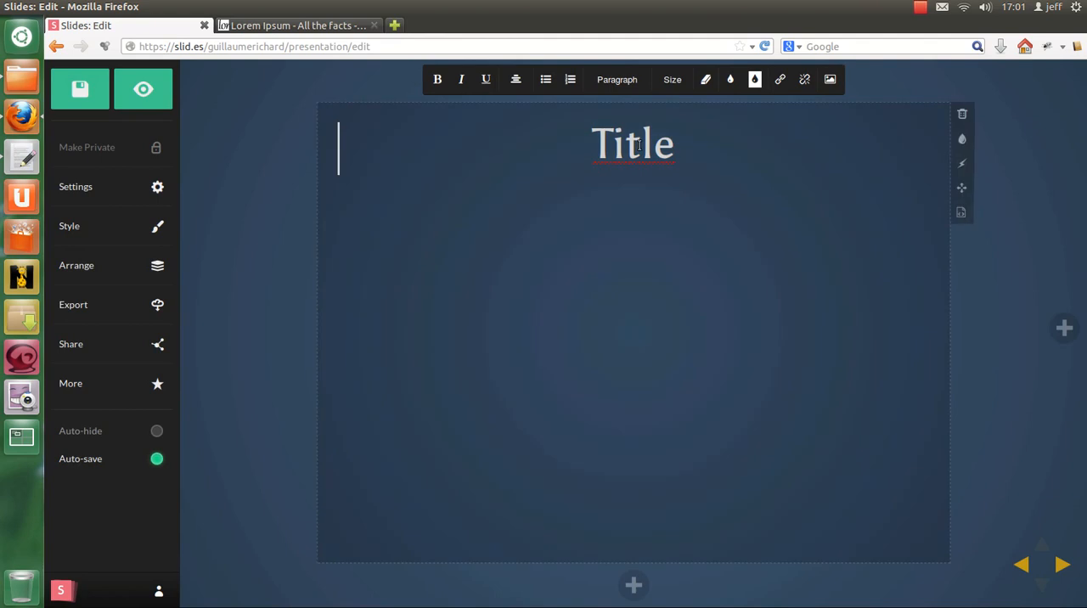
pyautogui.click(963, 211)
pyautogui.click(218, 160)
pyautogui.doubleClick(220, 153)
pyautogui.write('Conclusi')
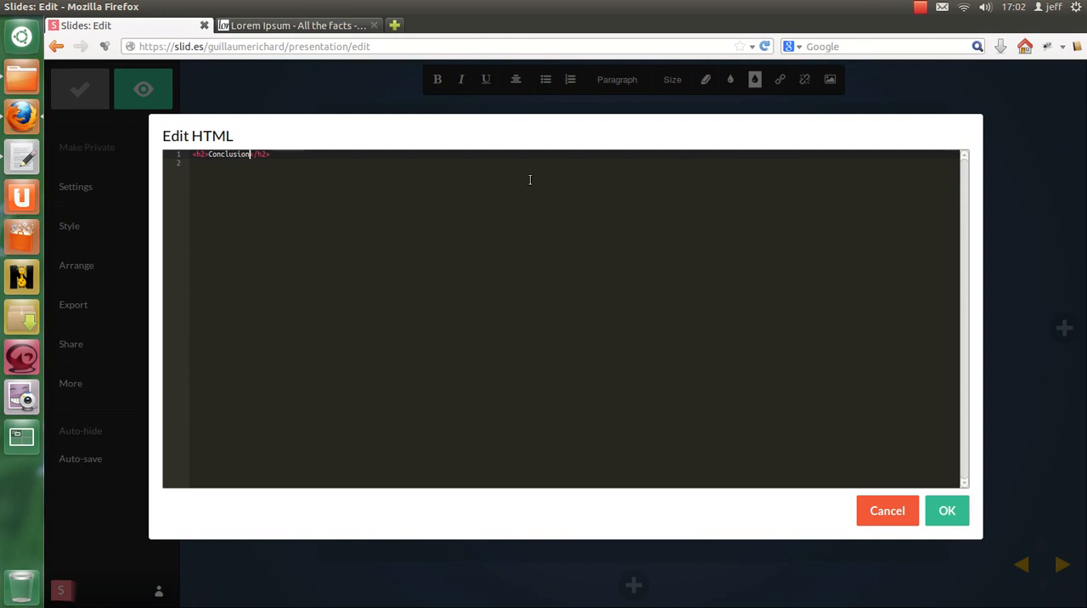
# Step: Add a <p> element containing the Lorem Ipsum paragraph from the generator page below the Conclusion heading and apply the HTML
pyautogui.click(294, 31)
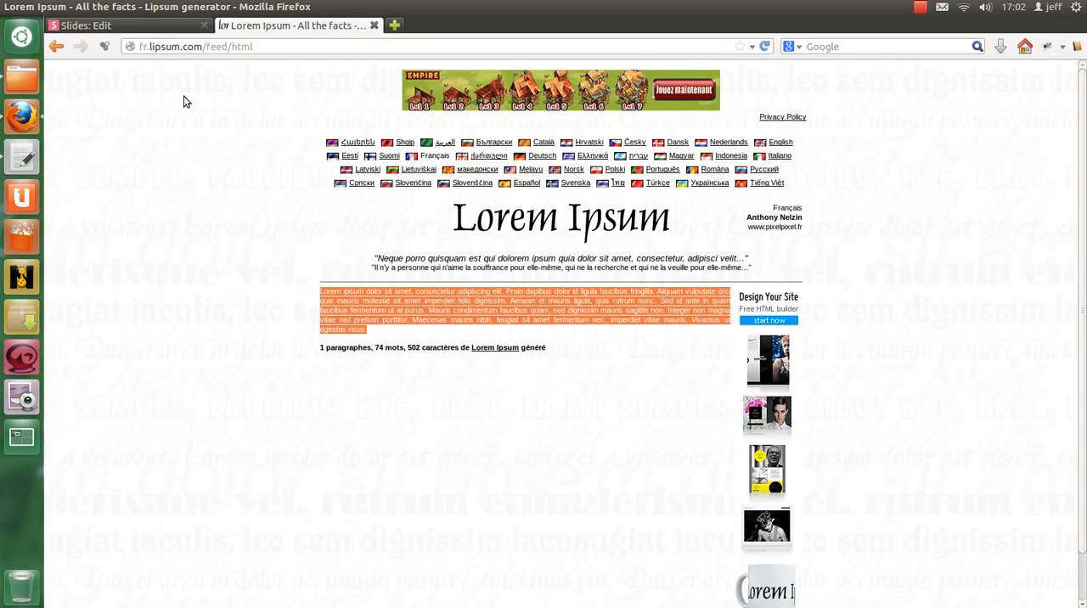
pyautogui.click(126, 27)
pyautogui.write('<')
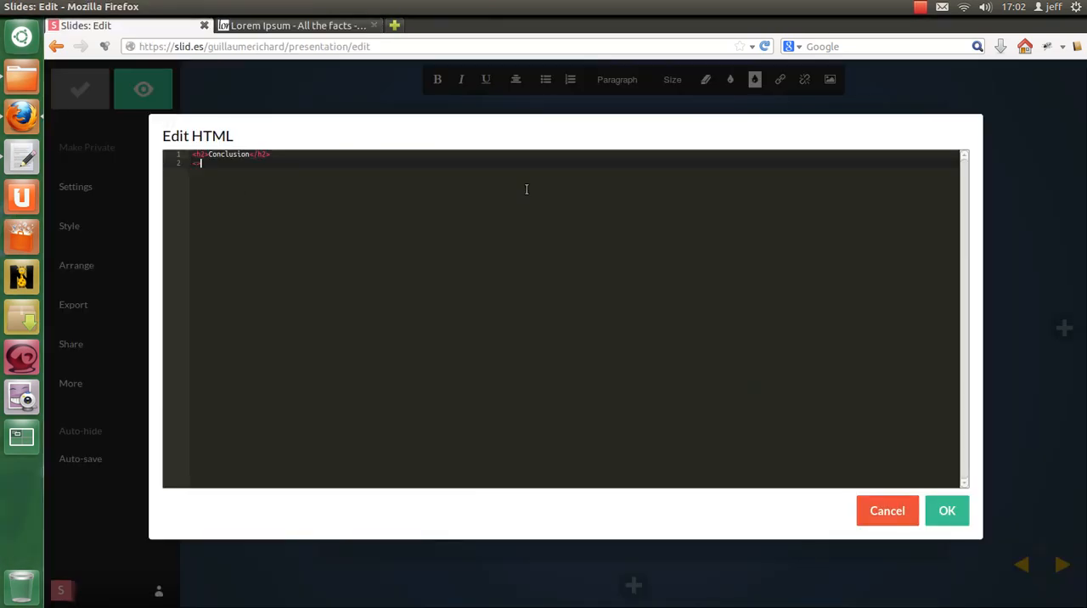
pyautogui.write('p></p>')
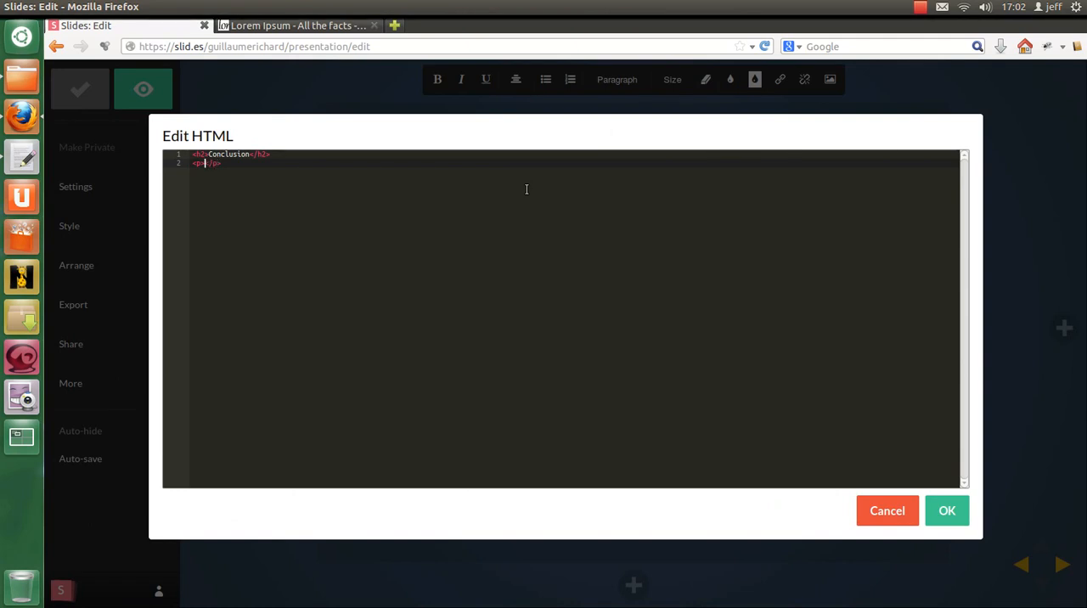
pyautogui.write('Lorem ipsum dolor sit amet, consectetur adipiscing elit. Proin dapibus dolor id ligula faucibus fringilla. Aliquam vulputate orci quis mauris molestie sit amet imperdiet felis dignissim. Aenean et mauris ligula, quis rutrum nunc. Sed id ante in quam faucibus fermentum ut at purus. Mauris condimentum faucibus quam, sed dignissim mauris sagittis non. Integer non magna vitae nisl pretium porttitor. Maecenas mauris nibh, feugiat sit amet fermentum nec, imperdiet vitae mauris. Vivamus ut egestas risus.')
pyautogui.click(930, 508)
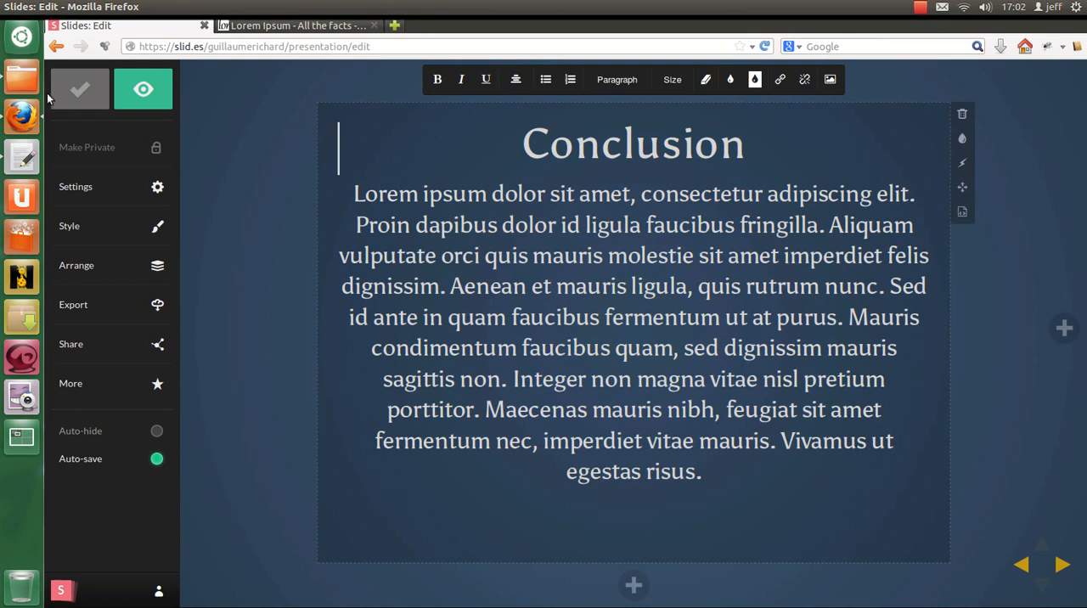
# Step: Open the presentation preview, advance past the Conclusion slide to the title slide and show it in full screen
pyautogui.click(146, 92)
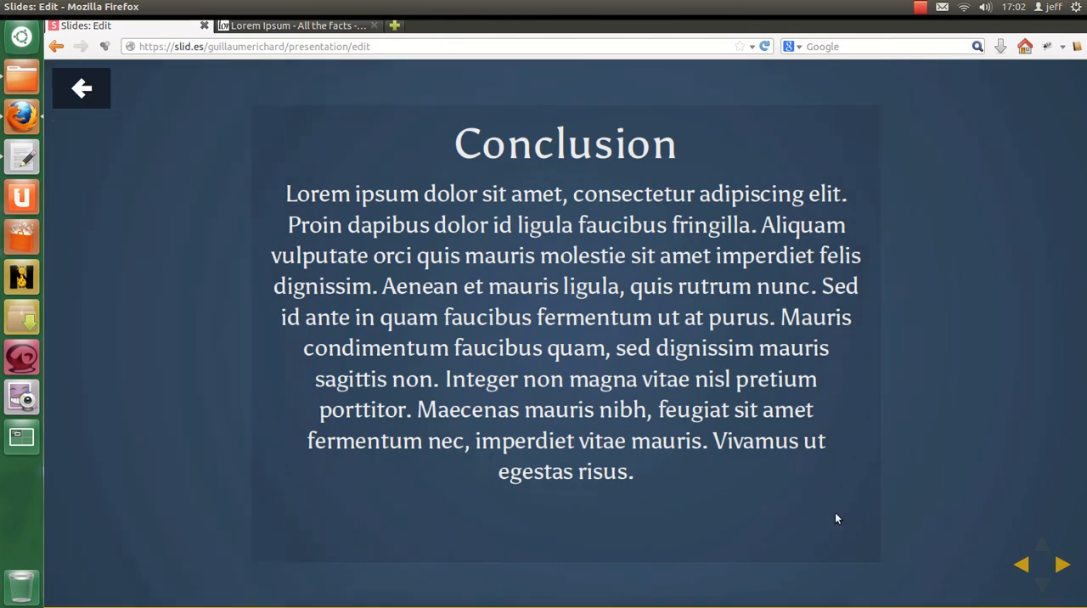
pyautogui.click(1062, 566)
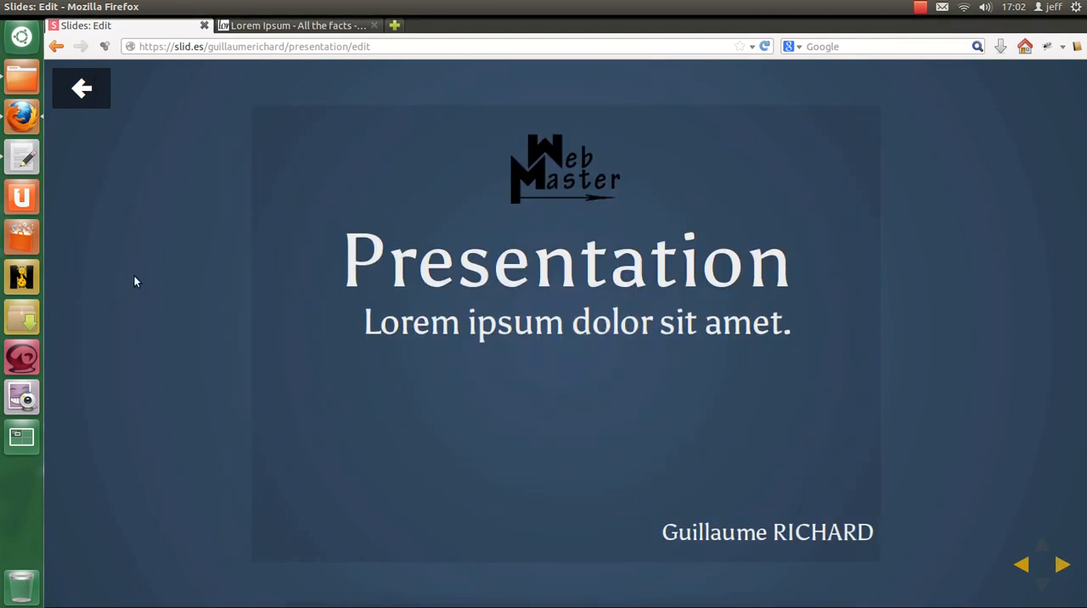
pyautogui.press('F11')
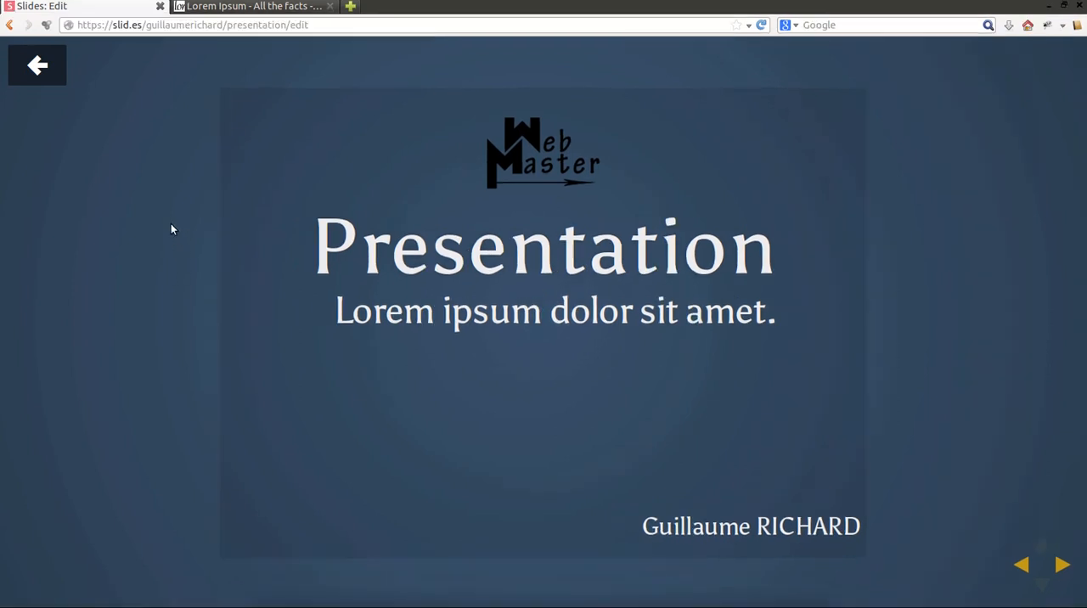
# Step: Play through all the slides, moving down and up between the two stacked content slides, and return to the editor
pyautogui.click(1064, 567)
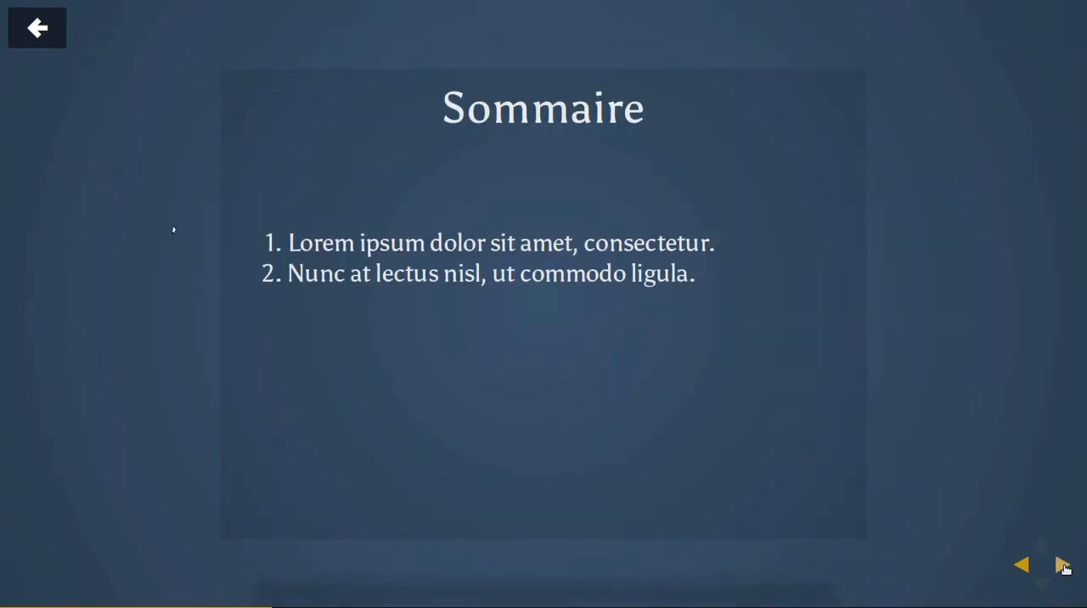
pyautogui.click(1064, 566)
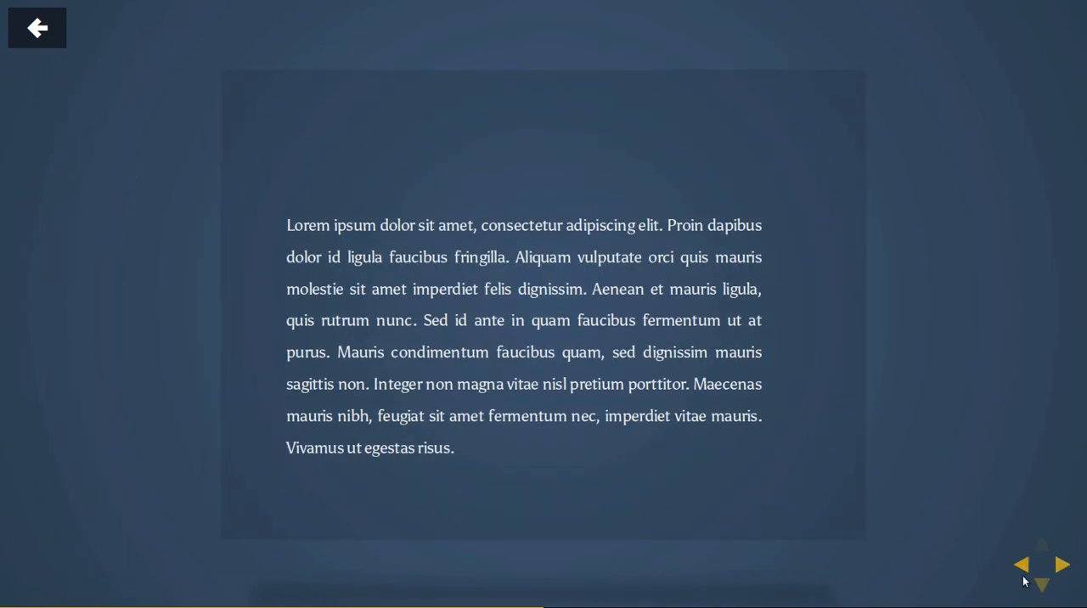
pyautogui.click(1042, 586)
pyautogui.click(1042, 586)
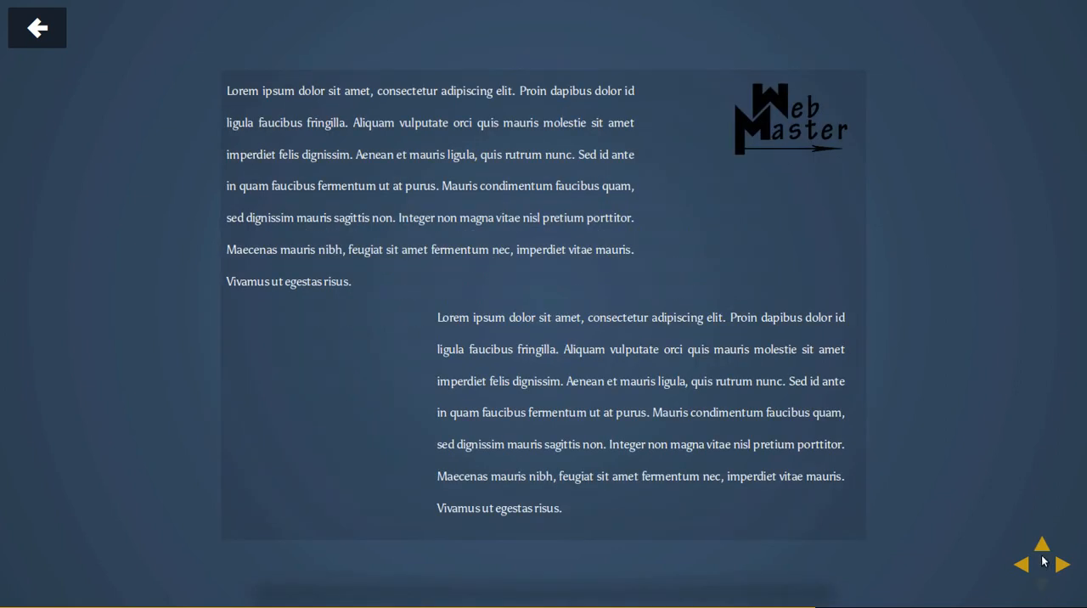
pyautogui.click(1042, 548)
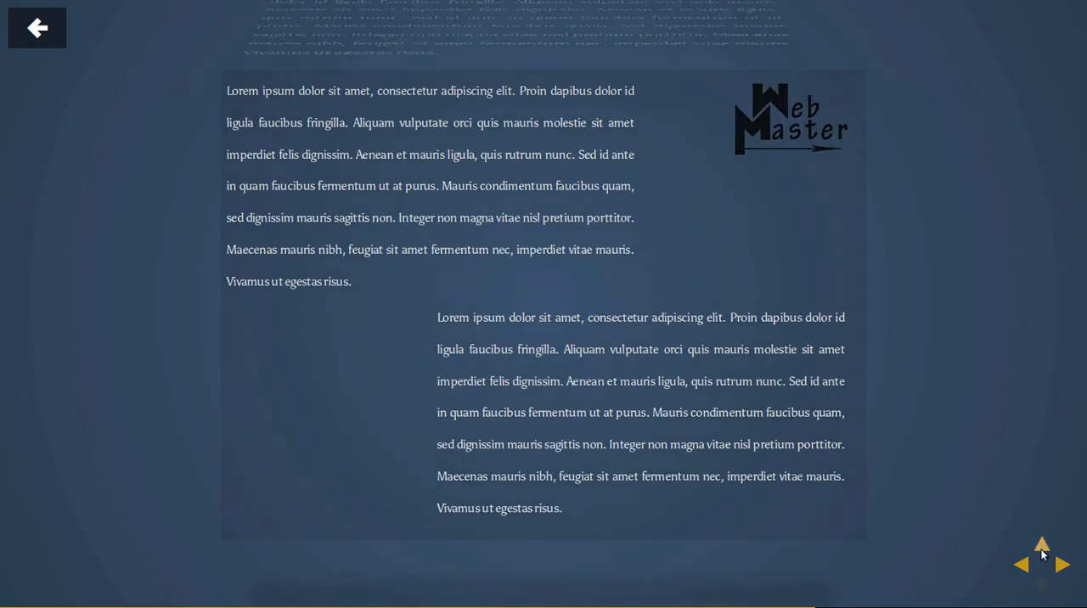
pyautogui.click(1041, 585)
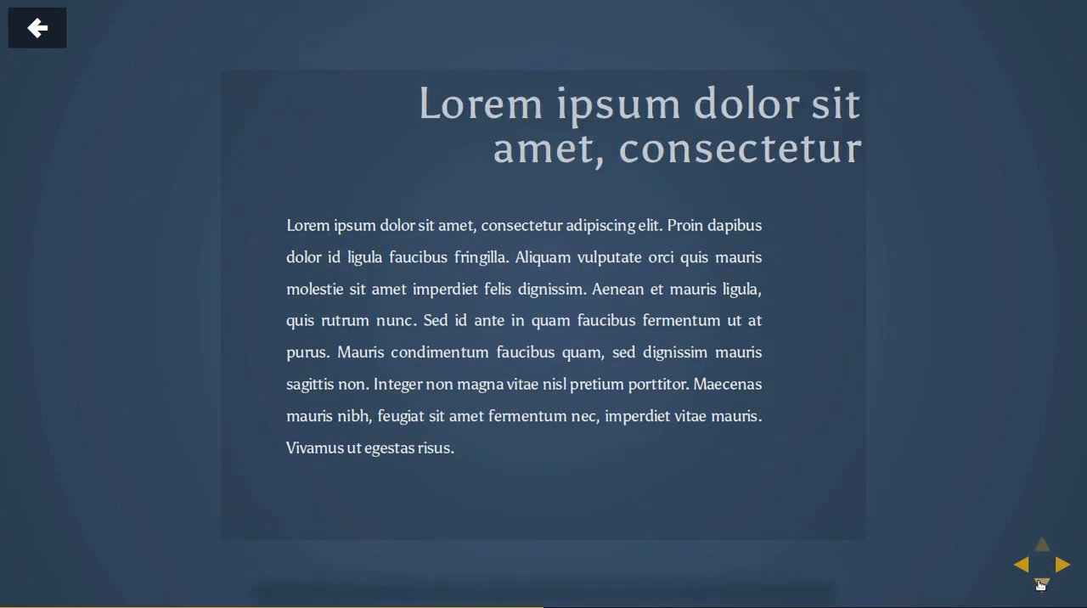
pyautogui.click(1040, 584)
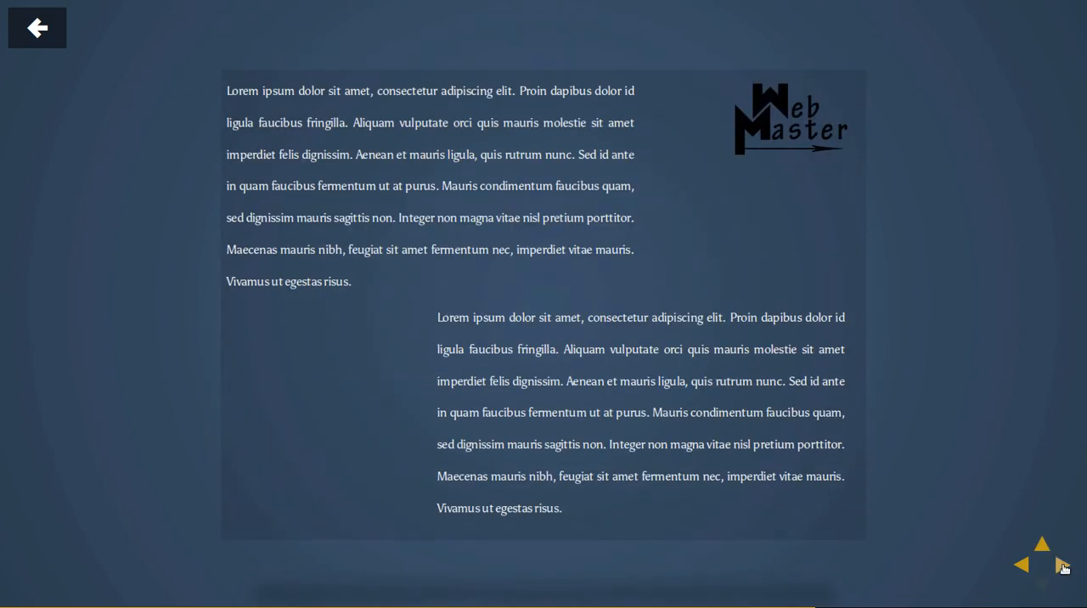
pyautogui.click(1063, 565)
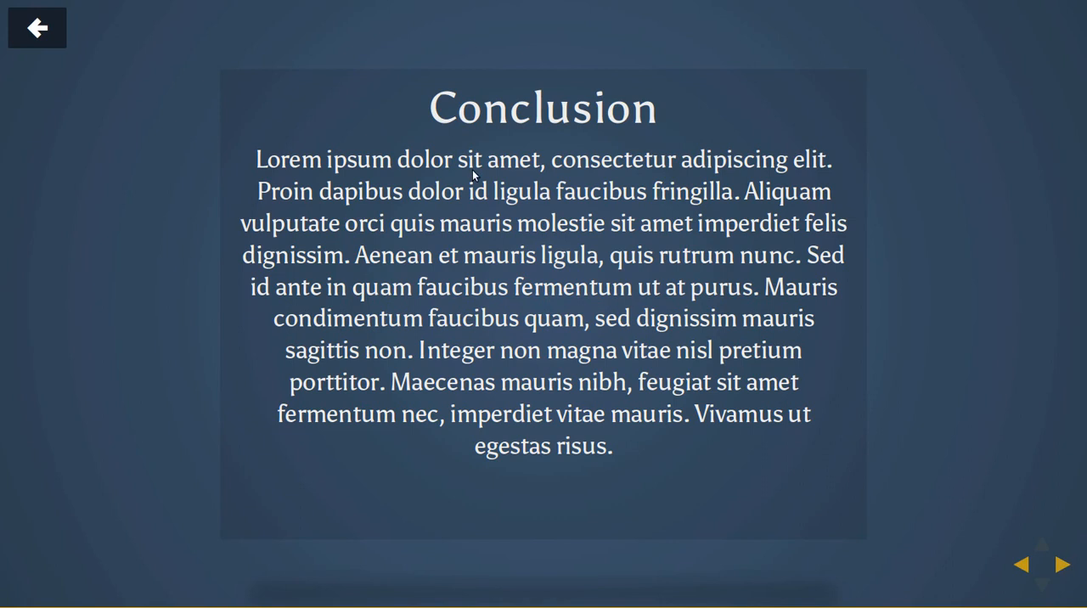
pyautogui.click(1063, 565)
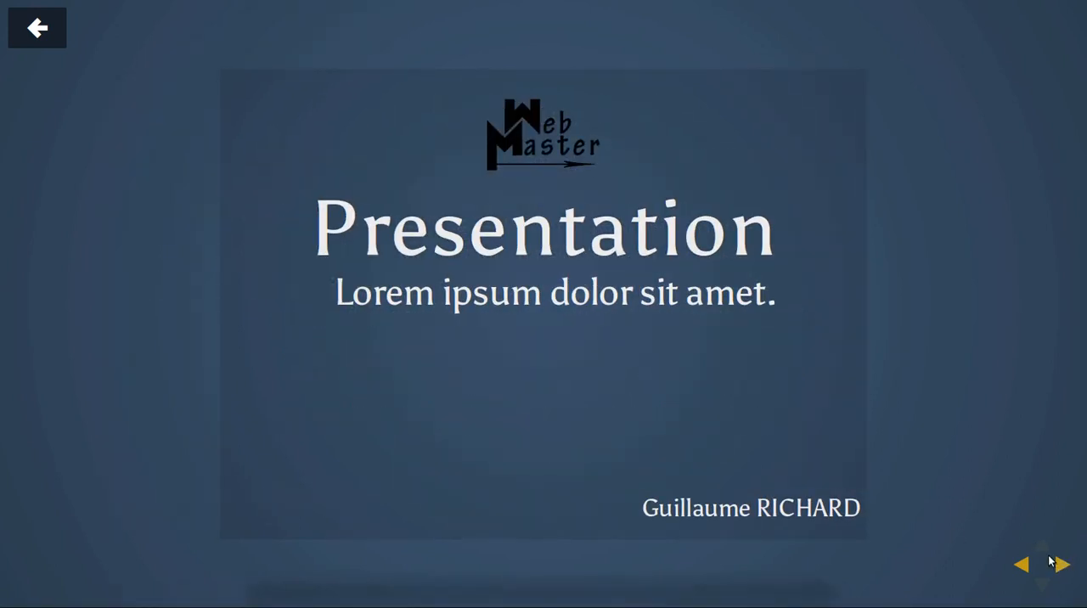
pyautogui.click(52, 30)
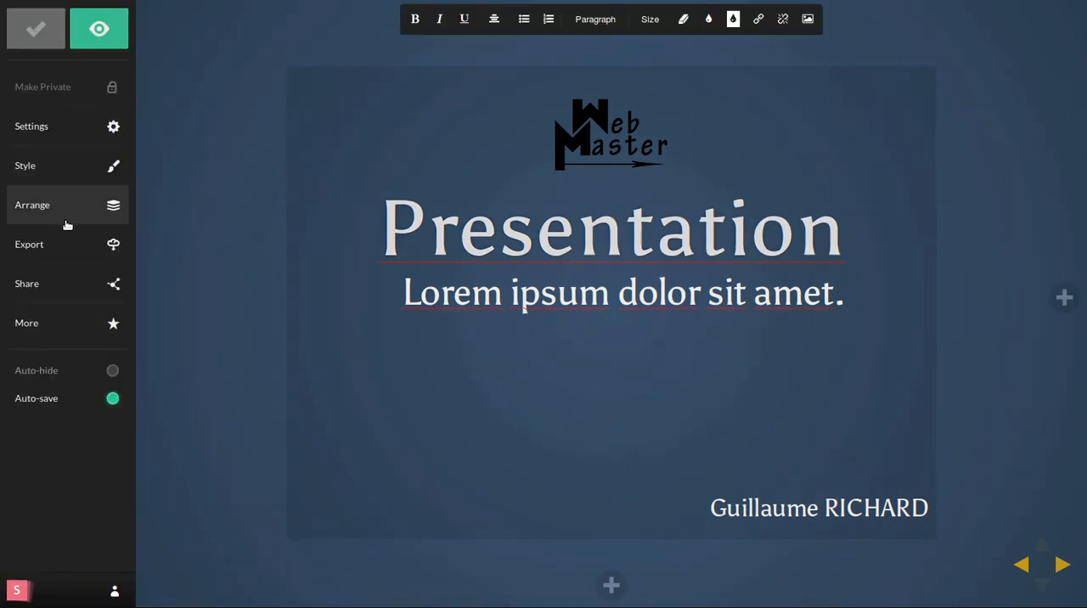
# Step: Copy the deck's exported HTML, leave full screen, paste the code into a new gedit document and look through it
pyautogui.click(62, 246)
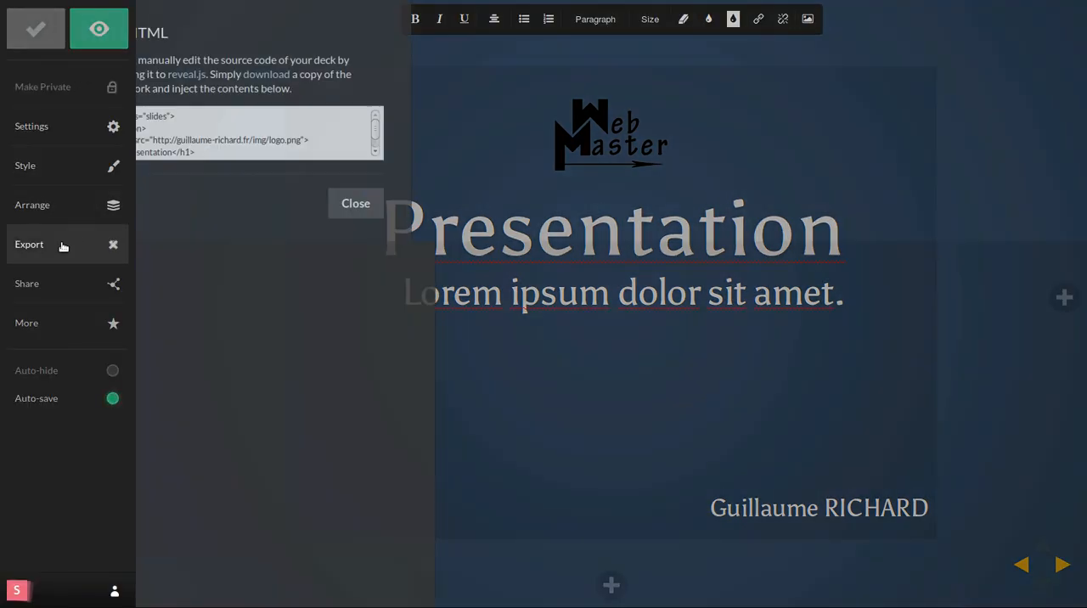
pyautogui.click(315, 117)
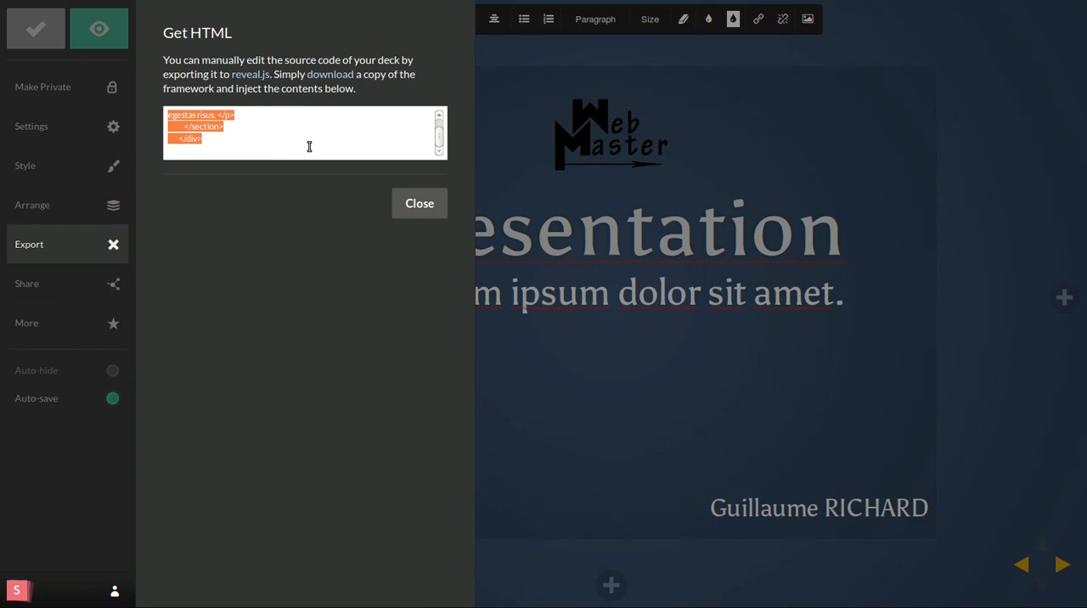
pyautogui.press('F11')
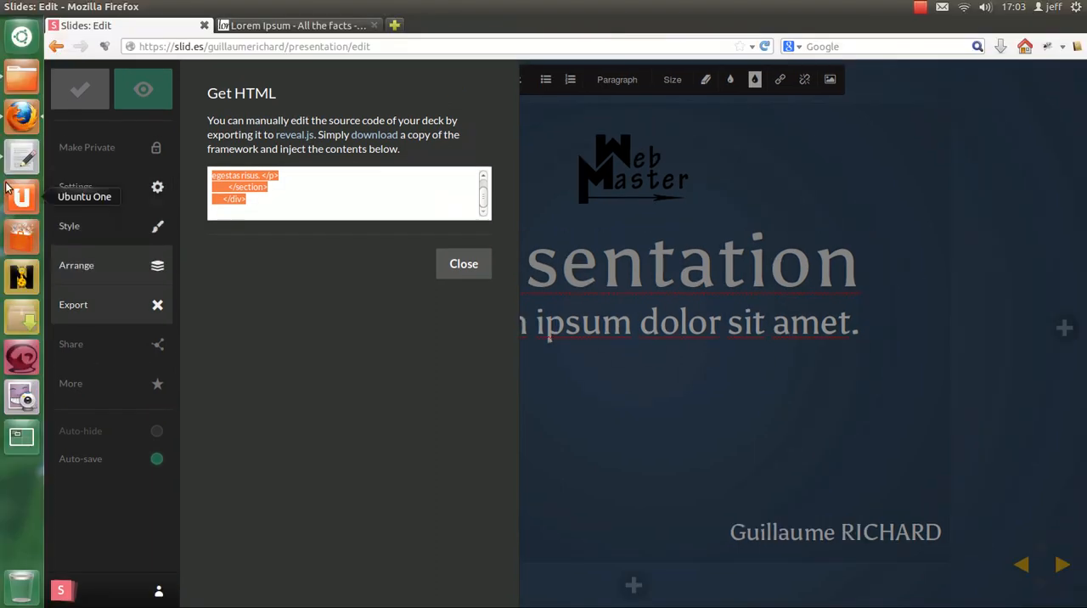
pyautogui.click(22, 158)
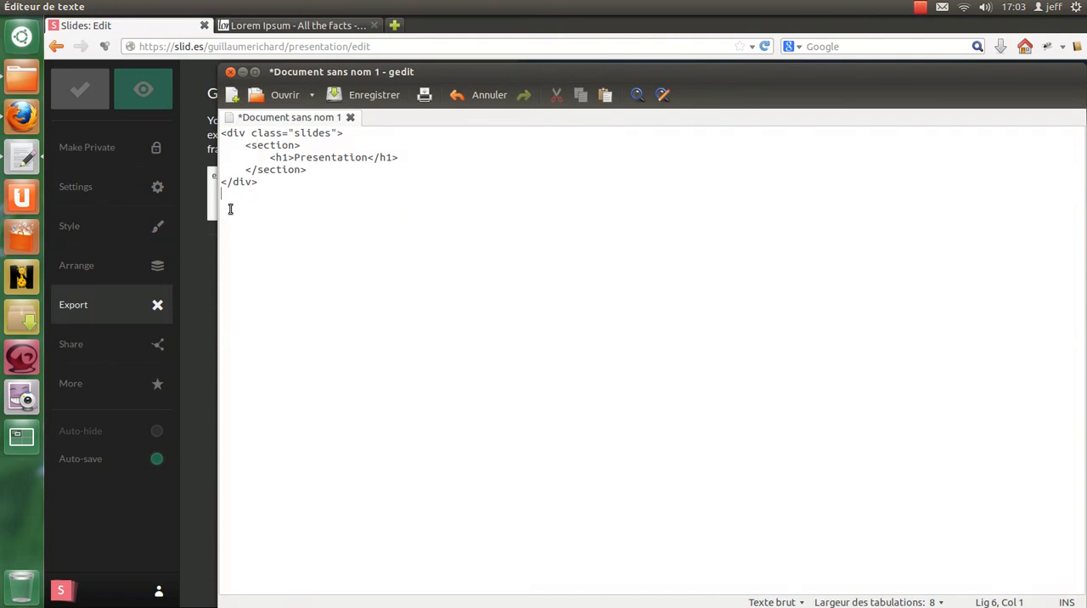
pyautogui.click(234, 97)
pyautogui.doubleClick(255, 72)
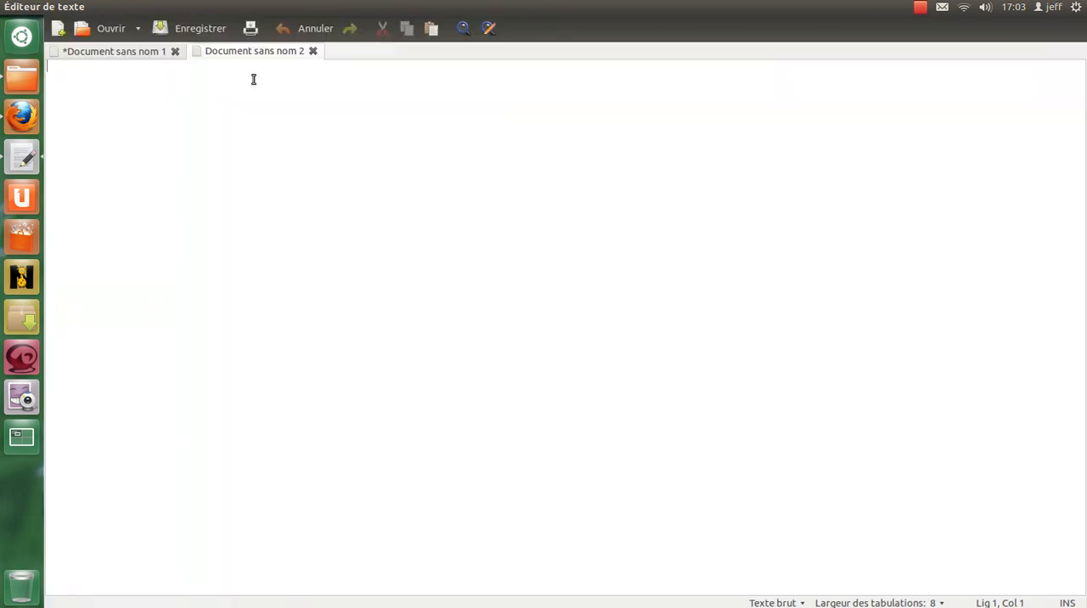
pyautogui.hotkey('ctrl', 'v')
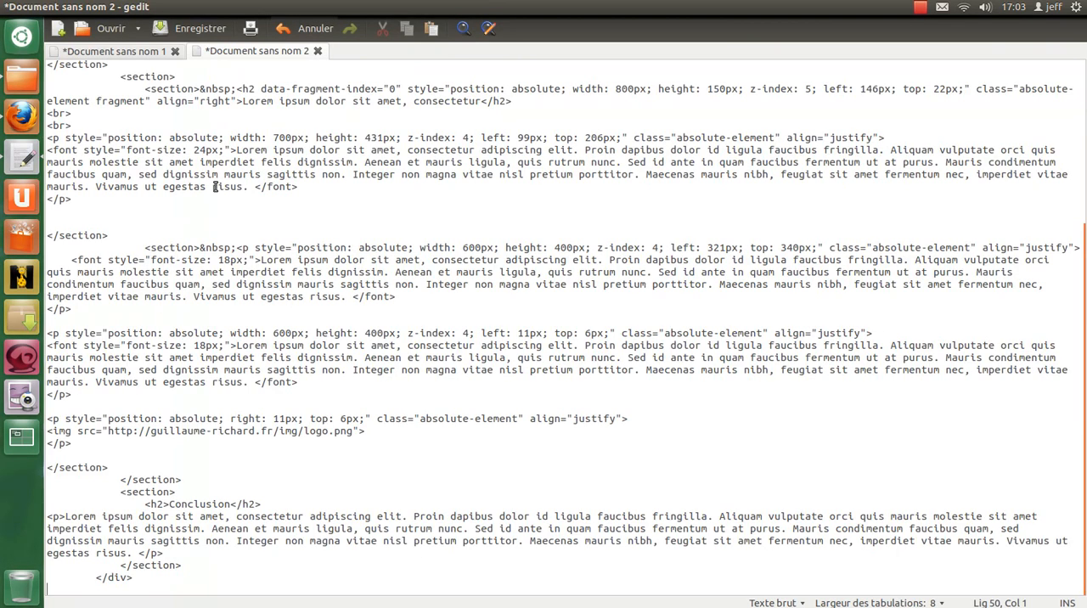
pyautogui.scroll(5, 302, 358)
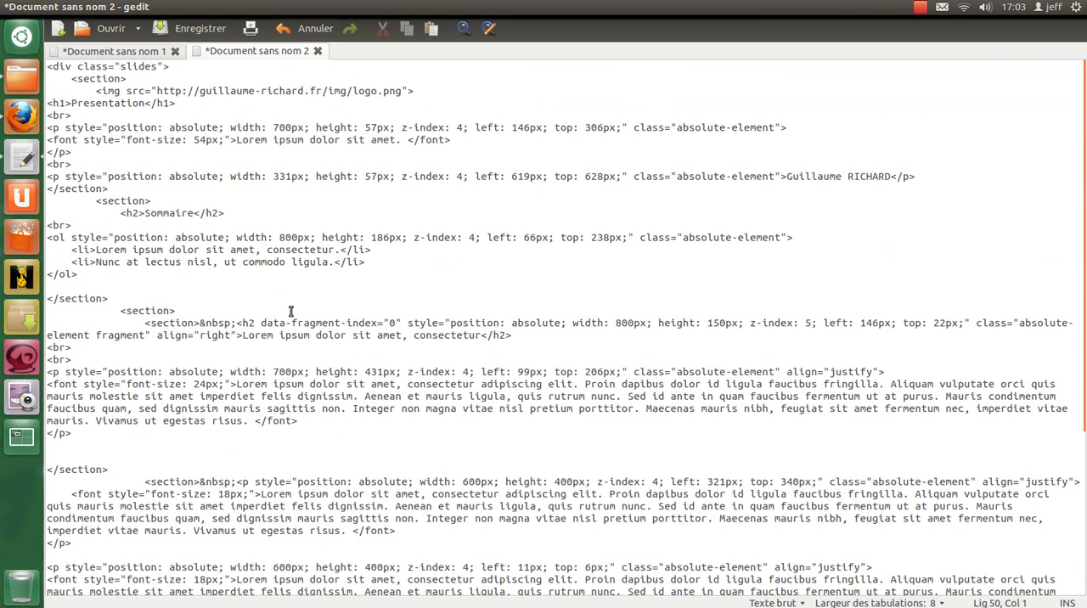
pyautogui.scroll(-5, 238, 68)
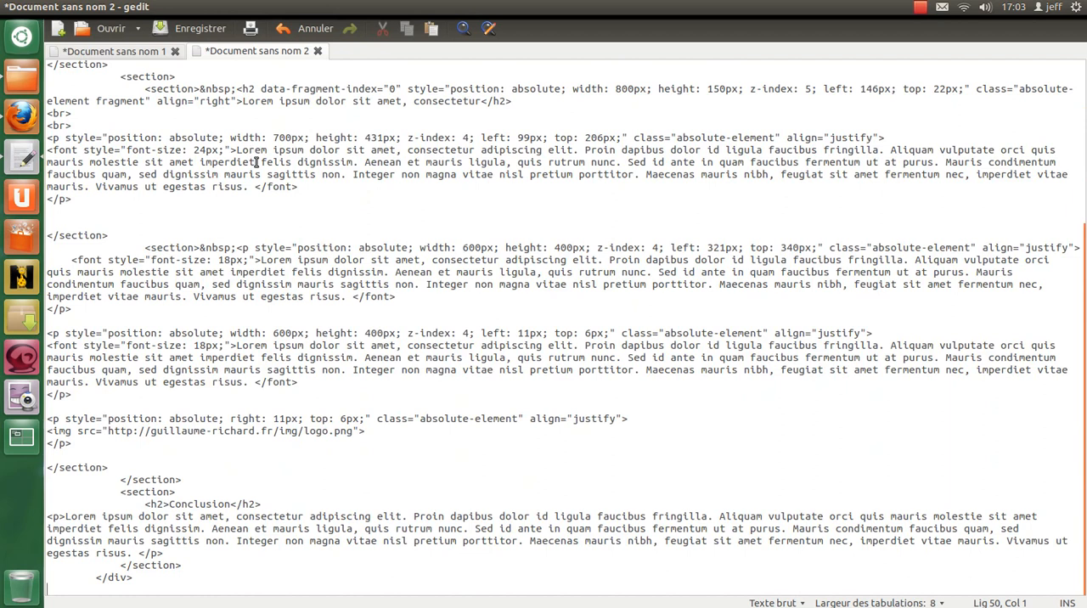
pyautogui.scroll(5, 256, 162)
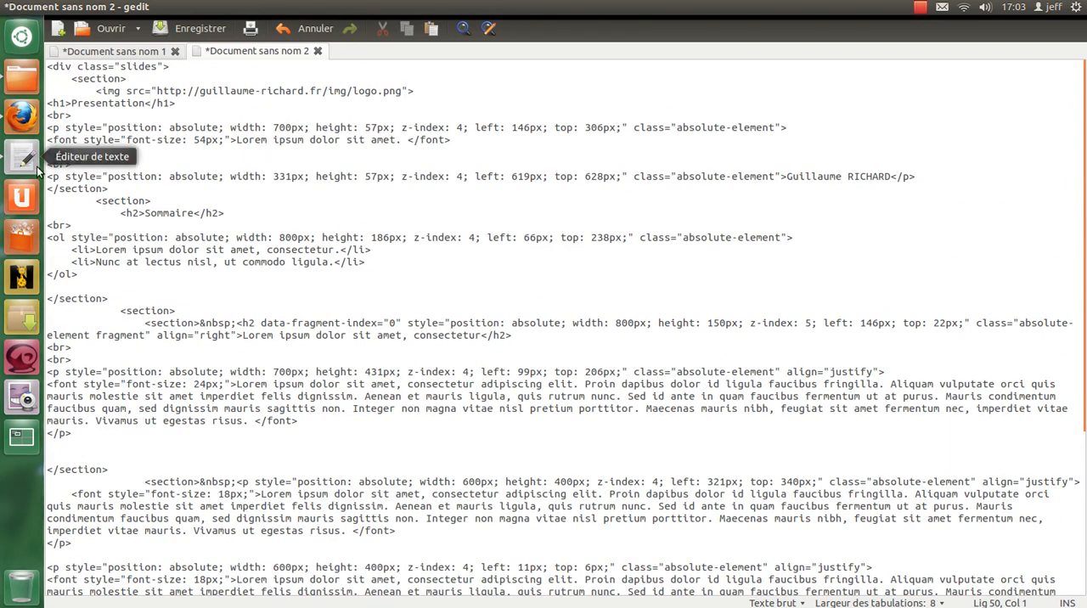
# Step: Switch back to Firefox, review the export instructions and copy the presentation's iframe embed code from the sharing options
pyautogui.click(24, 122)
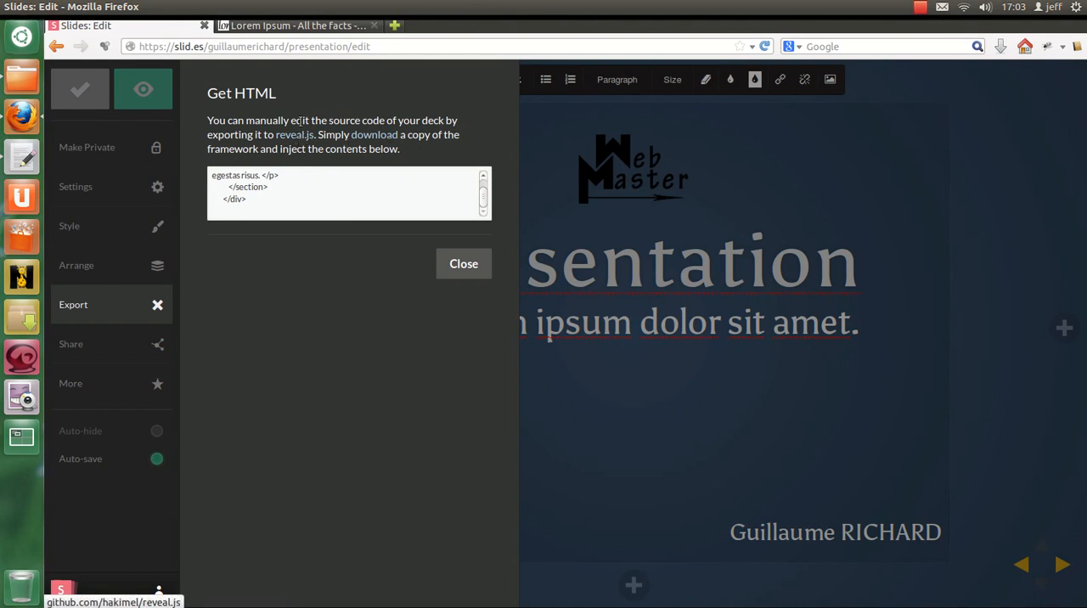
pyautogui.moveTo(209, 120); pyautogui.dragTo(443, 157)
pyautogui.click(431, 154)
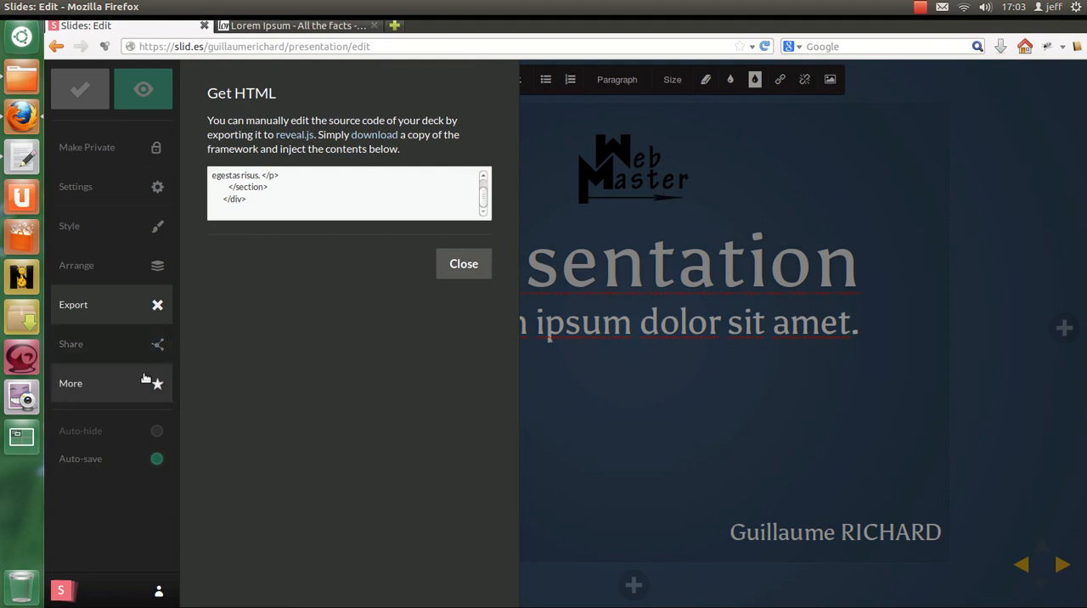
pyautogui.click(100, 350)
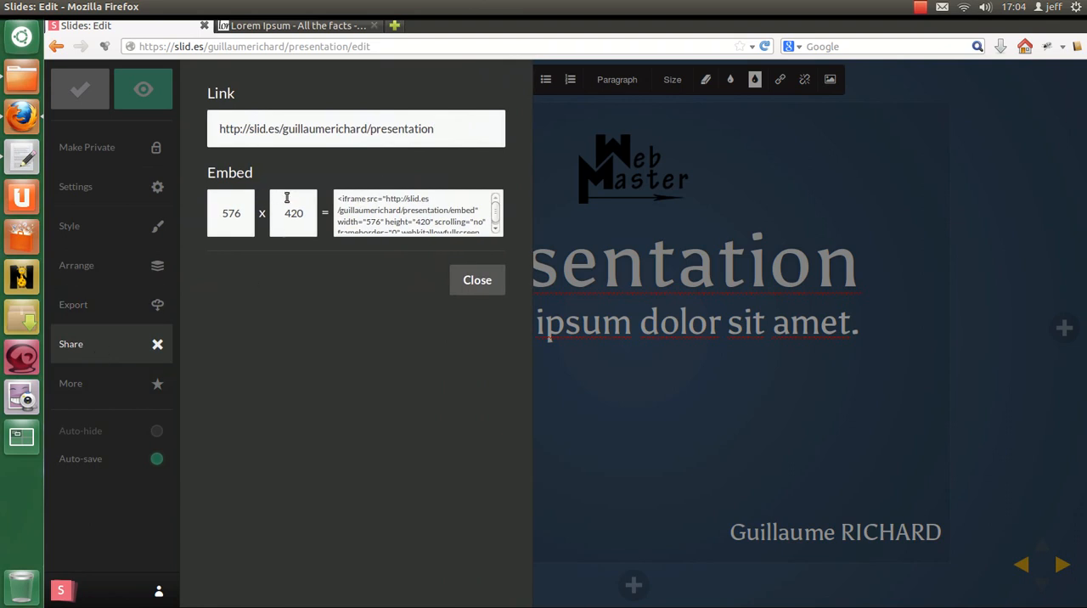
pyautogui.click(346, 206)
pyautogui.hotkey('ctrl', 'c')
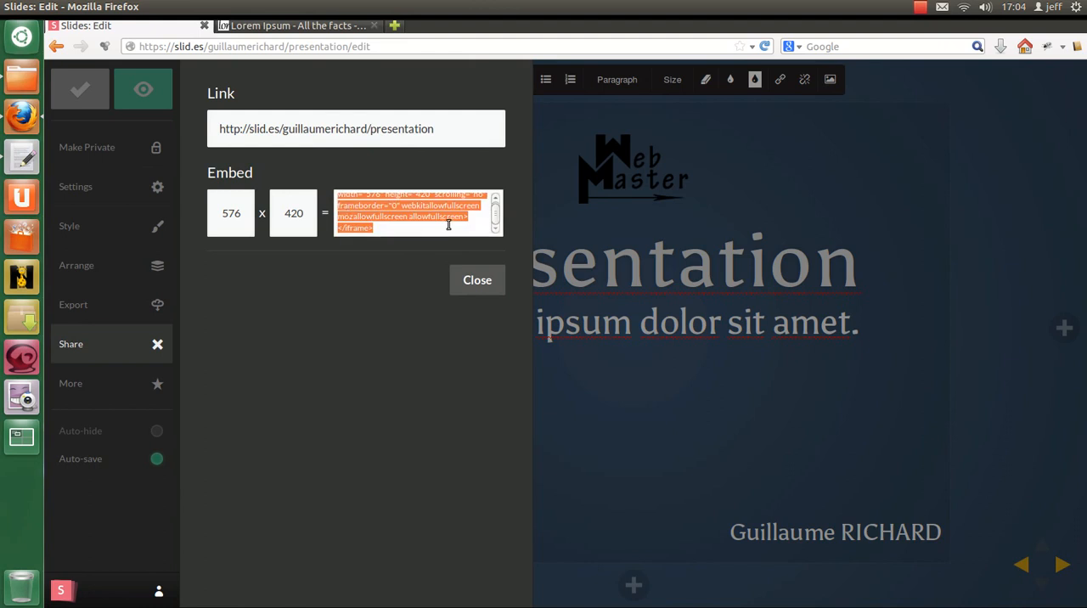
pyautogui.scroll(3, 450, 223)
pyautogui.click(348, 204)
# Step: Open the jf-blog.fr/wp-login page in a new tab and log in to WordPress with the prefilled credentials
pyautogui.click(394, 26)
pyautogui.write('jf-blog.fr/')
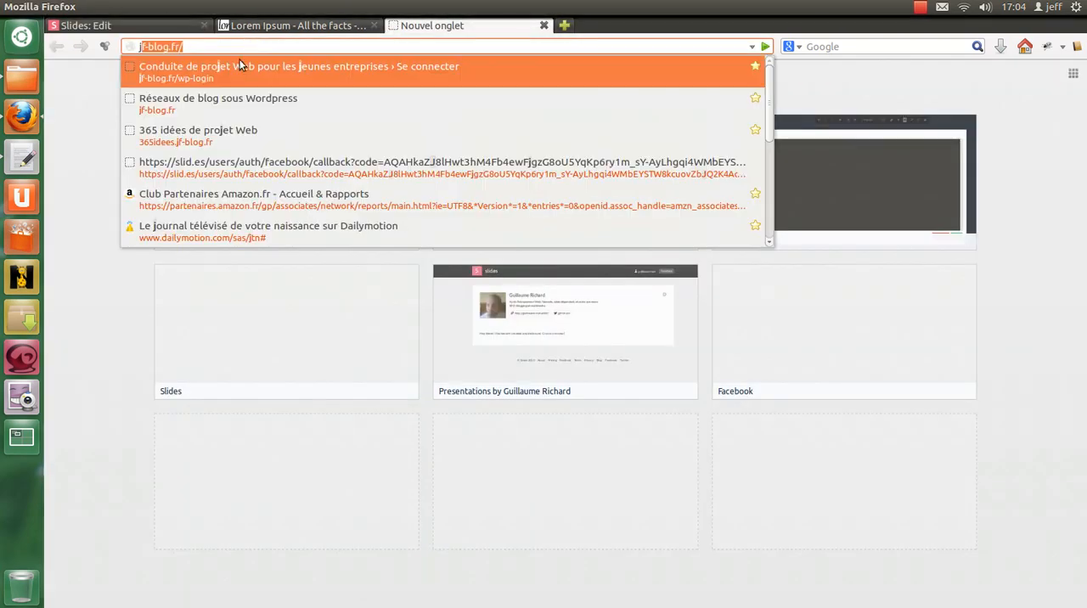
pyautogui.click(231, 73)
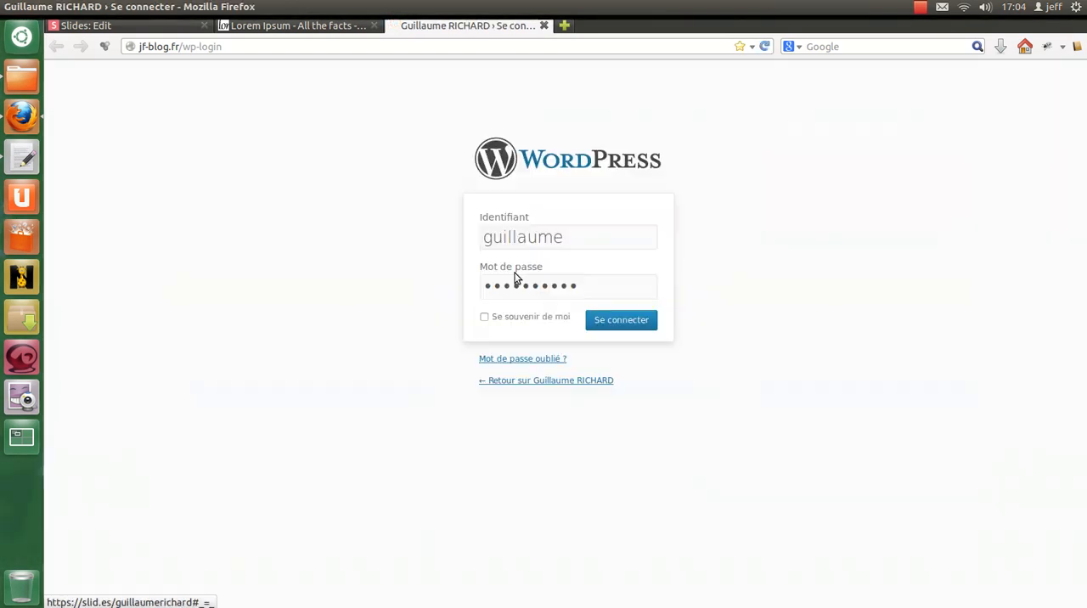
pyautogui.click(634, 320)
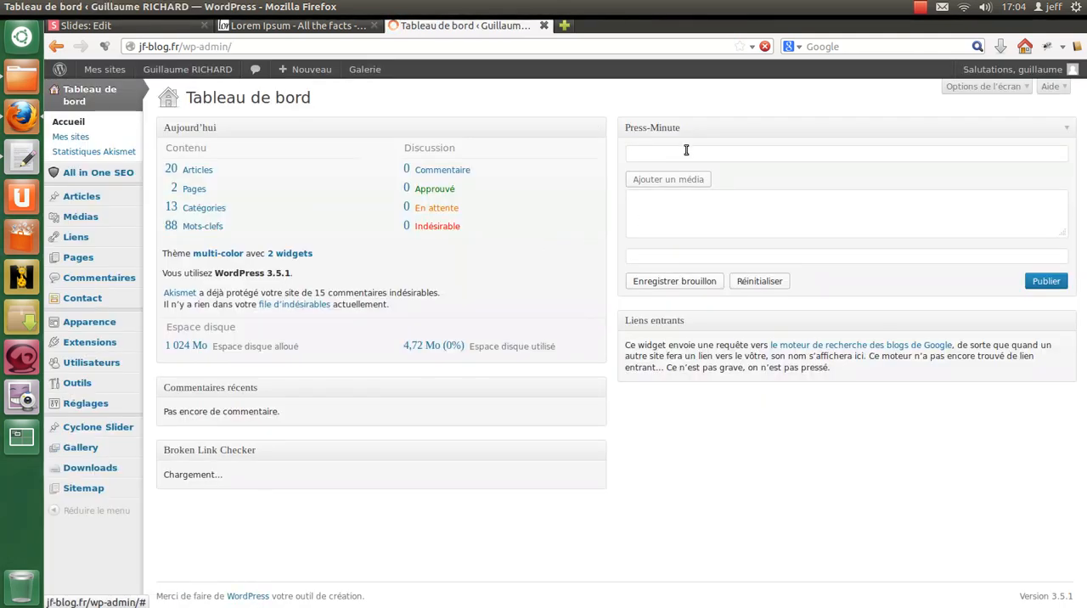
# Step: Publish a Press-Minute quick post titled "test de Slid.es" with the copied iframe embed code as its content
pyautogui.click(665, 152)
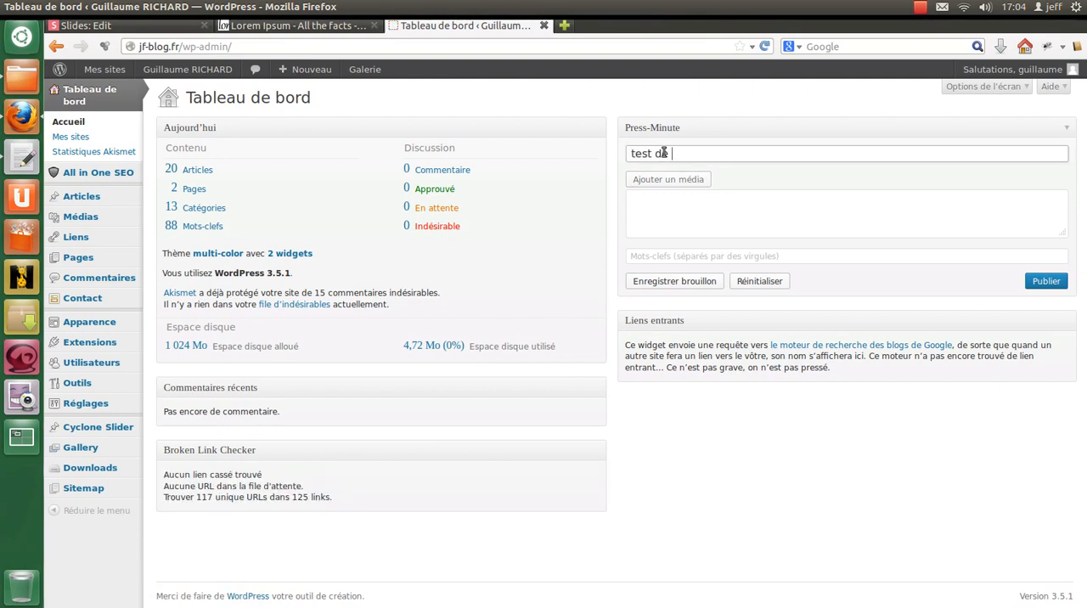
pyautogui.write('test de Slid.e')
pyautogui.click(707, 197)
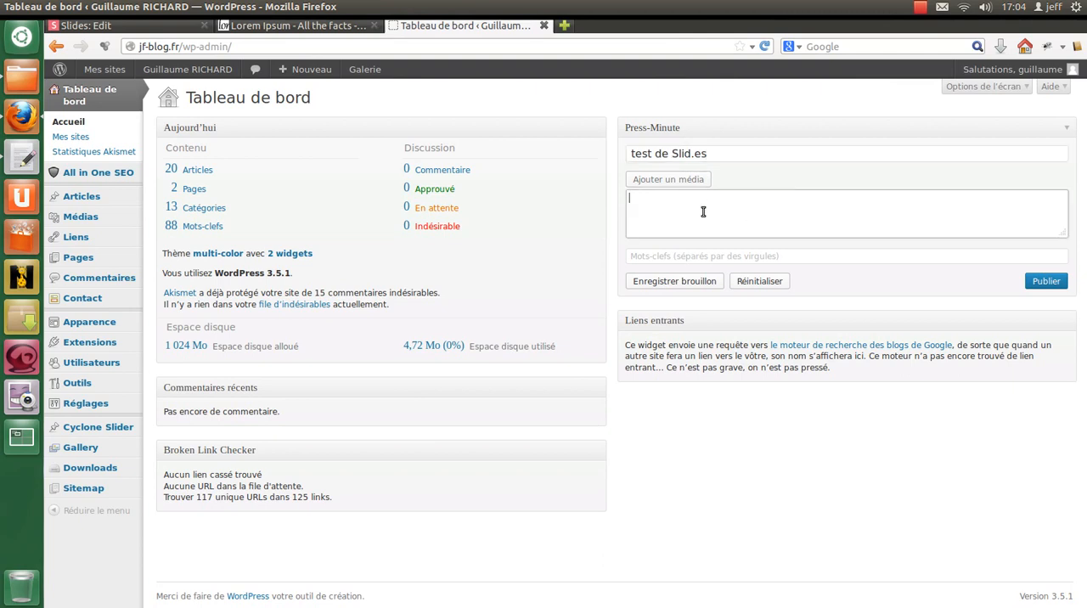
pyautogui.hotkey('ctrl', 'v')
pyautogui.click(1045, 281)
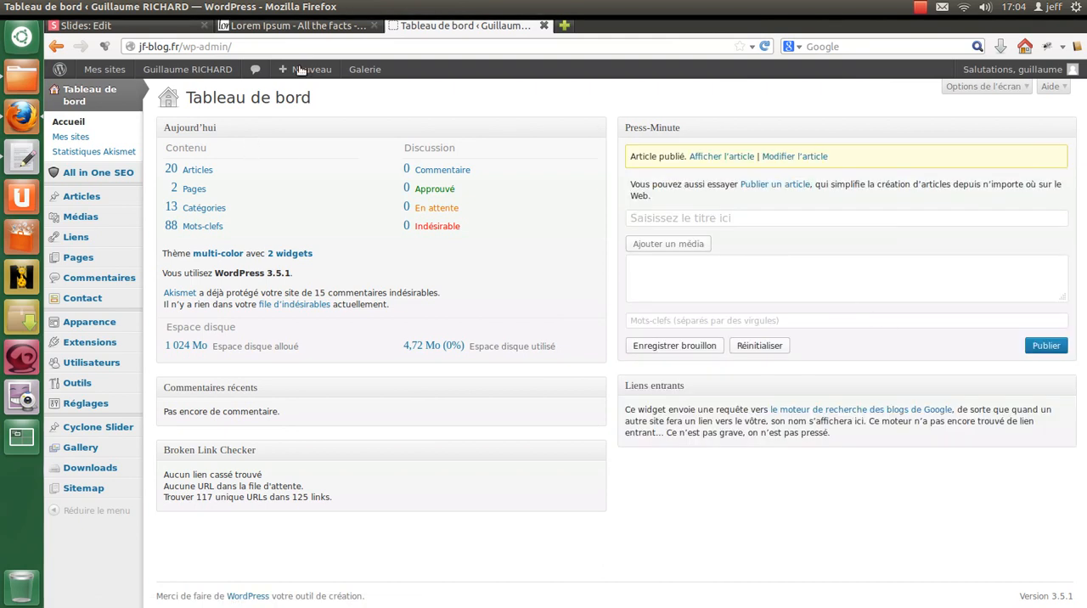
# Step: View the published article and check the embedded presentation on the blog page
pyautogui.click(730, 158)
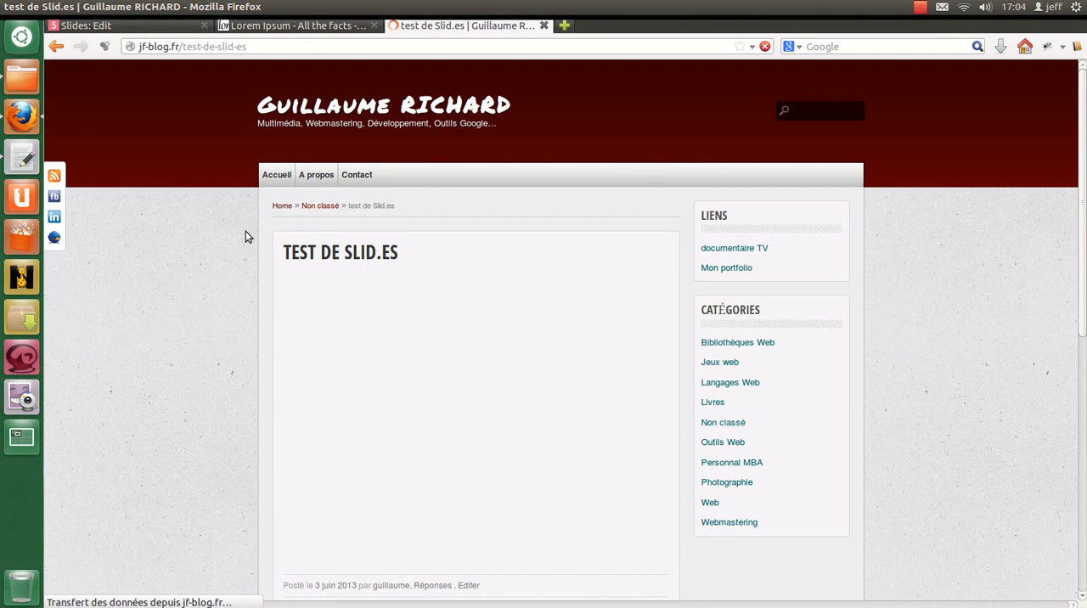
pyautogui.scroll(-4, 246, 237)
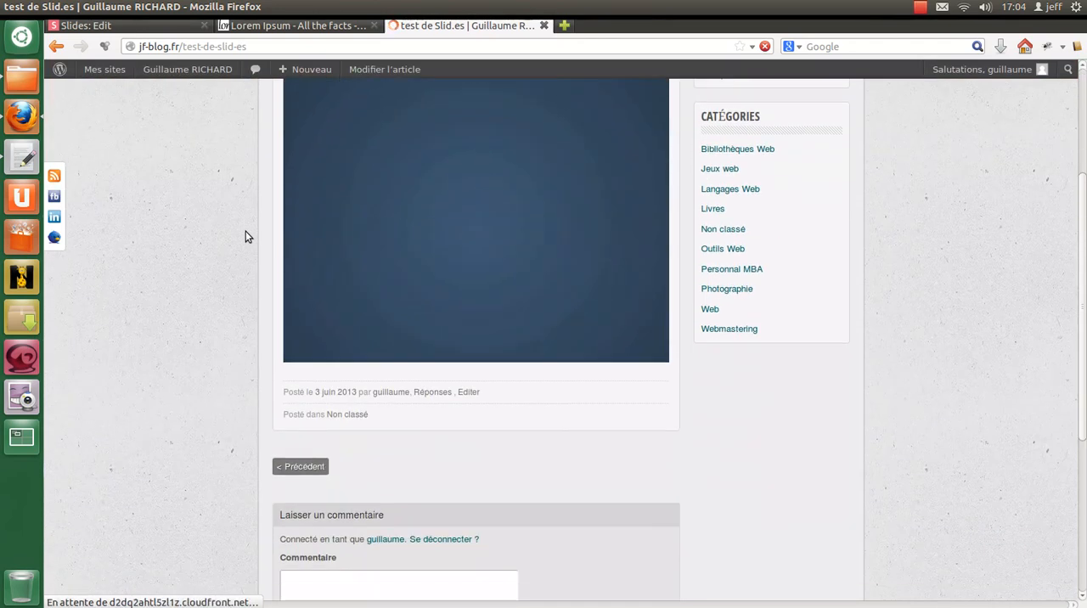
pyautogui.scroll(2, 247, 229)
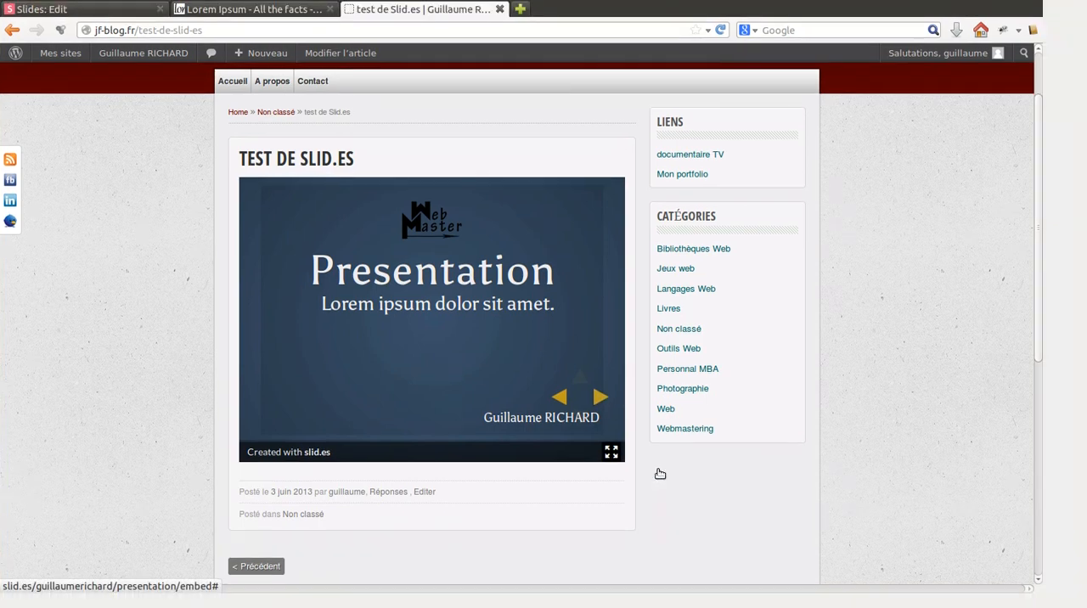
# Step: Play the embedded presentation full screen, allowing full-screen mode, go through its slides including the vertical ones up to "Conclusion", and exit full screen
pyautogui.click(611, 451)
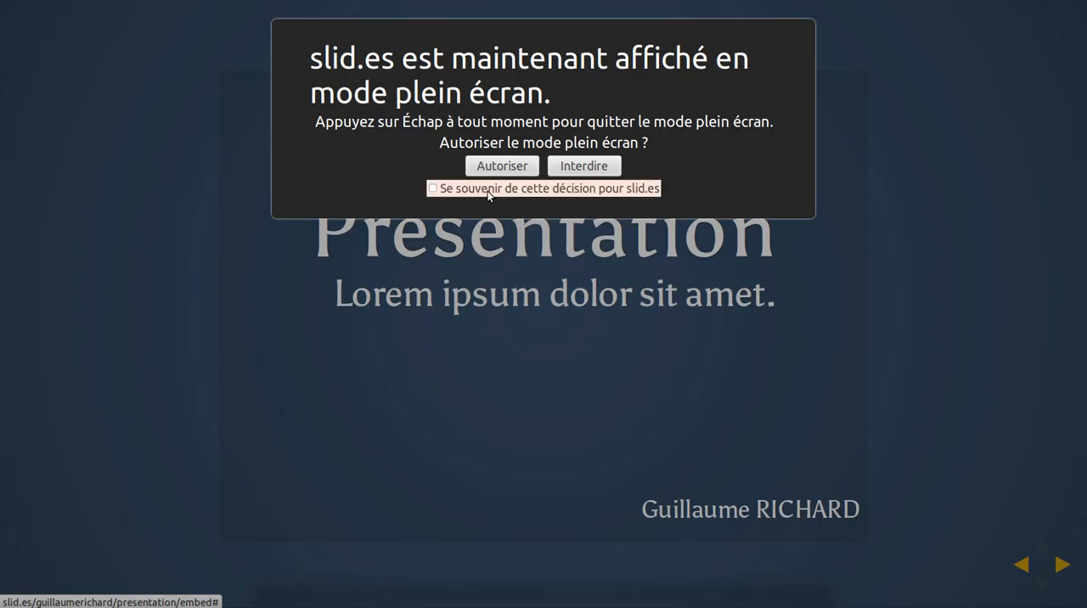
pyautogui.click(502, 167)
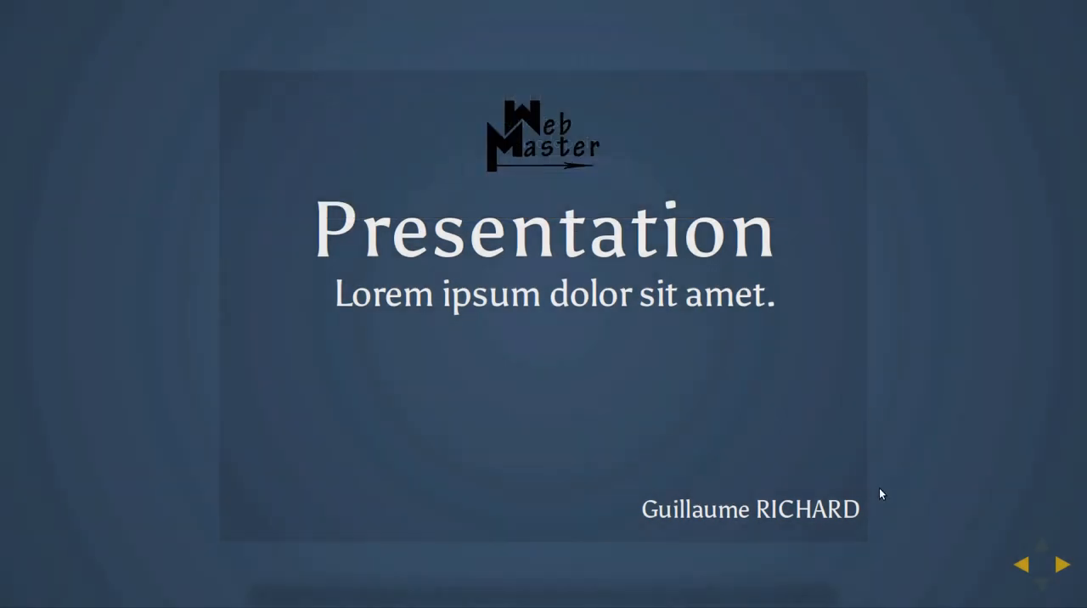
pyautogui.click(1062, 565)
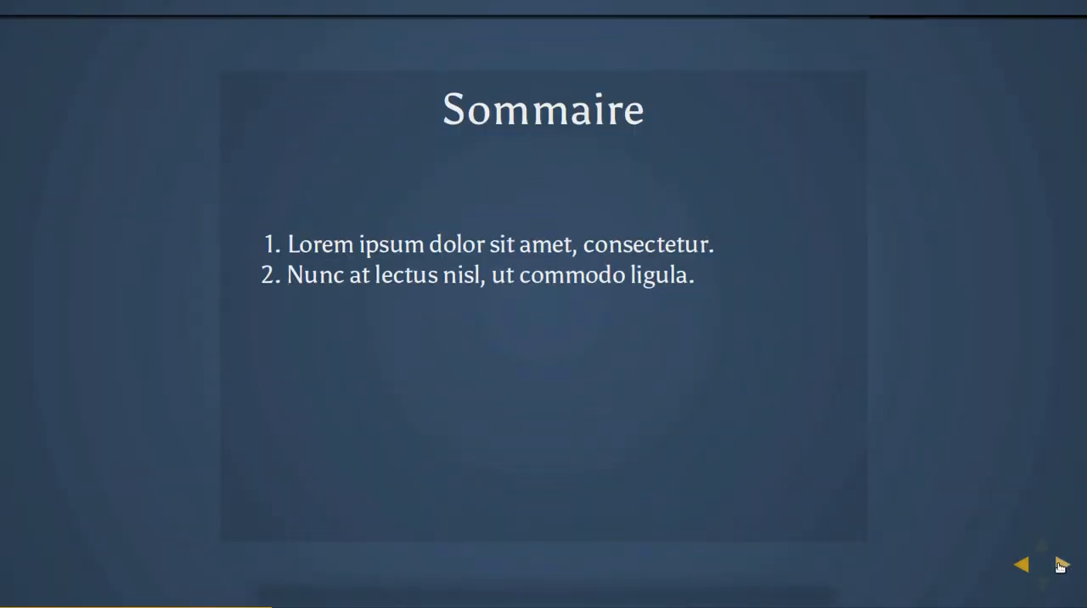
pyautogui.click(1062, 565)
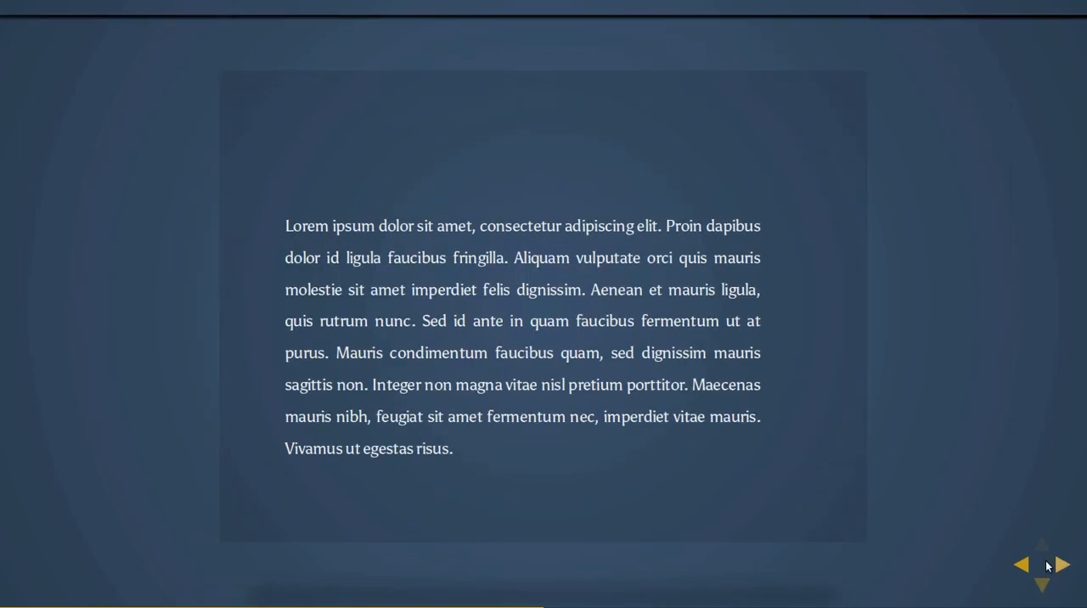
pyautogui.click(1042, 584)
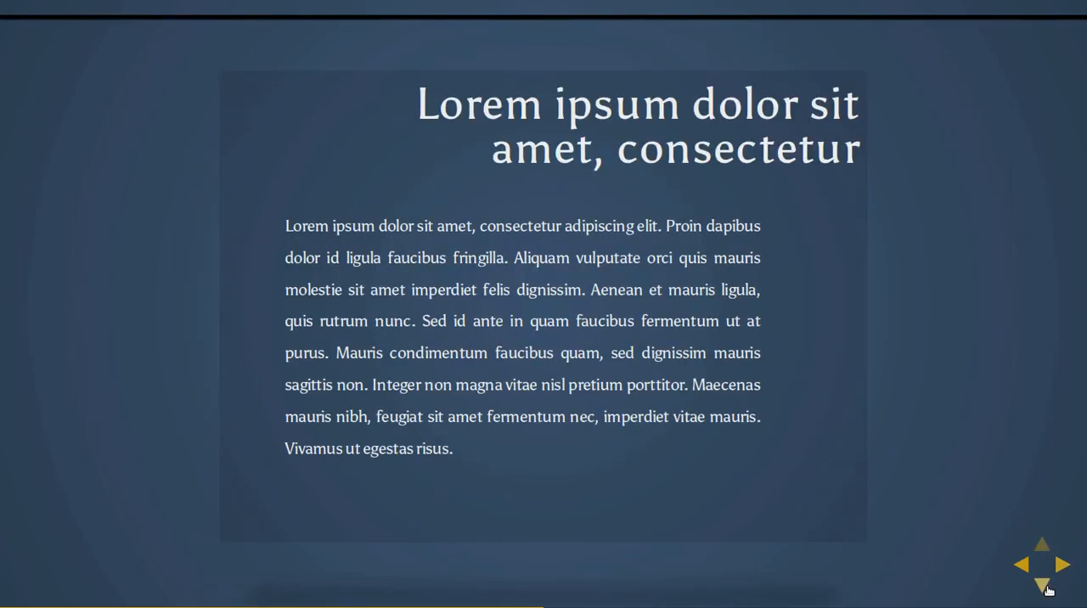
pyautogui.click(1048, 588)
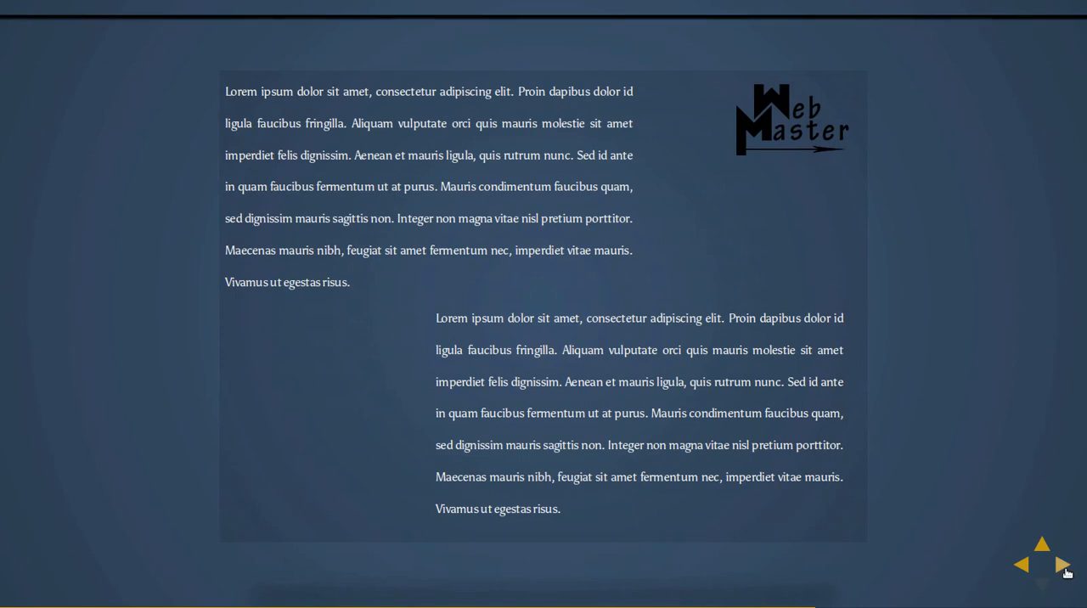
pyautogui.click(1062, 565)
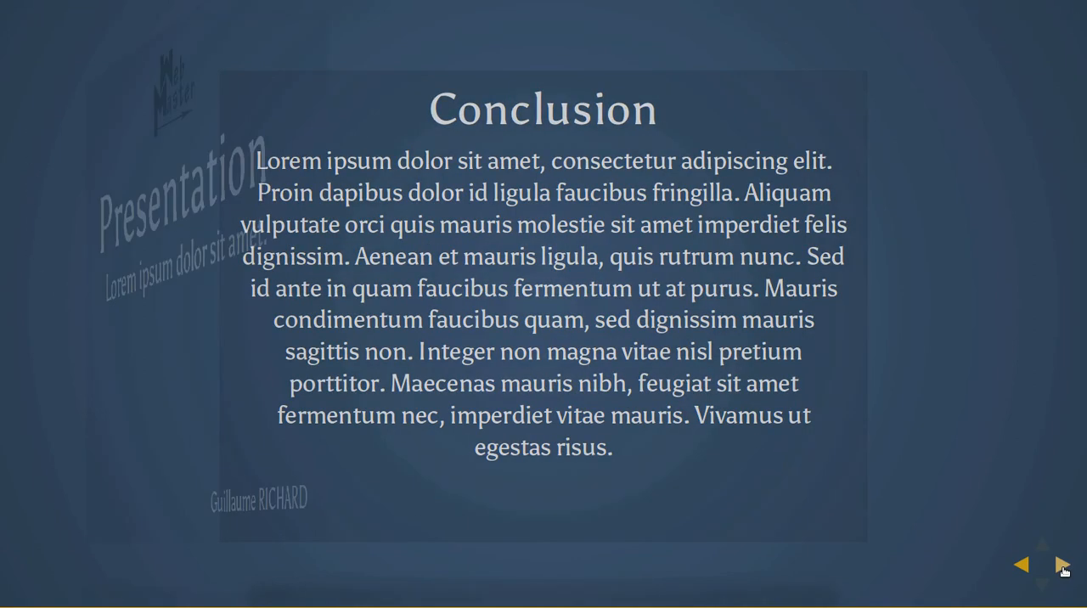
pyautogui.press('Escape')
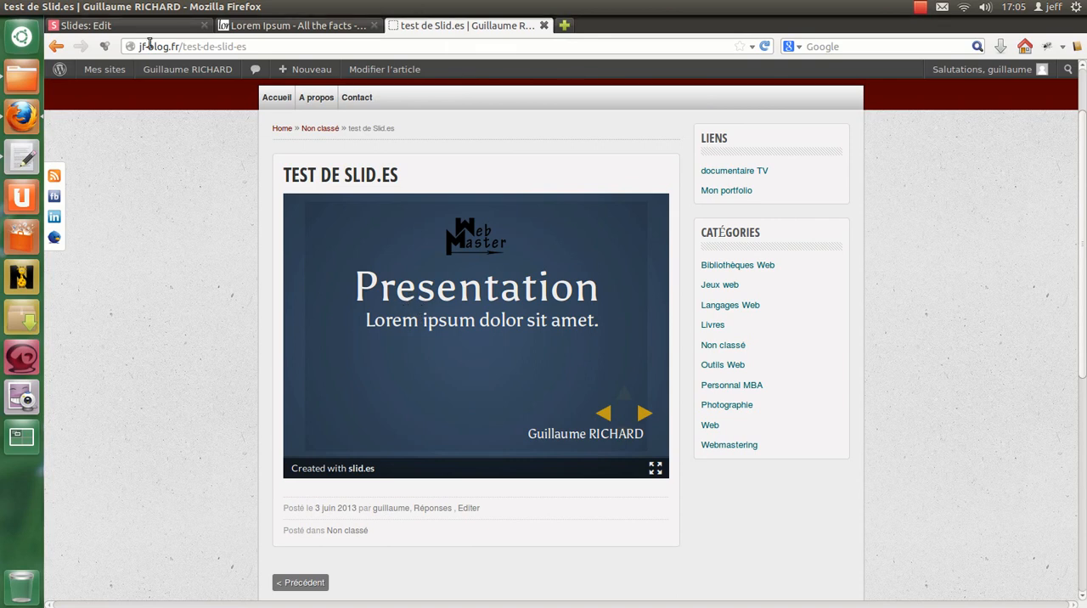
# Step: Return to the slid.es presentation editor, close the sharing options and open the page with the additional paid offers
pyautogui.hotkey('ctrl', 'Tab')
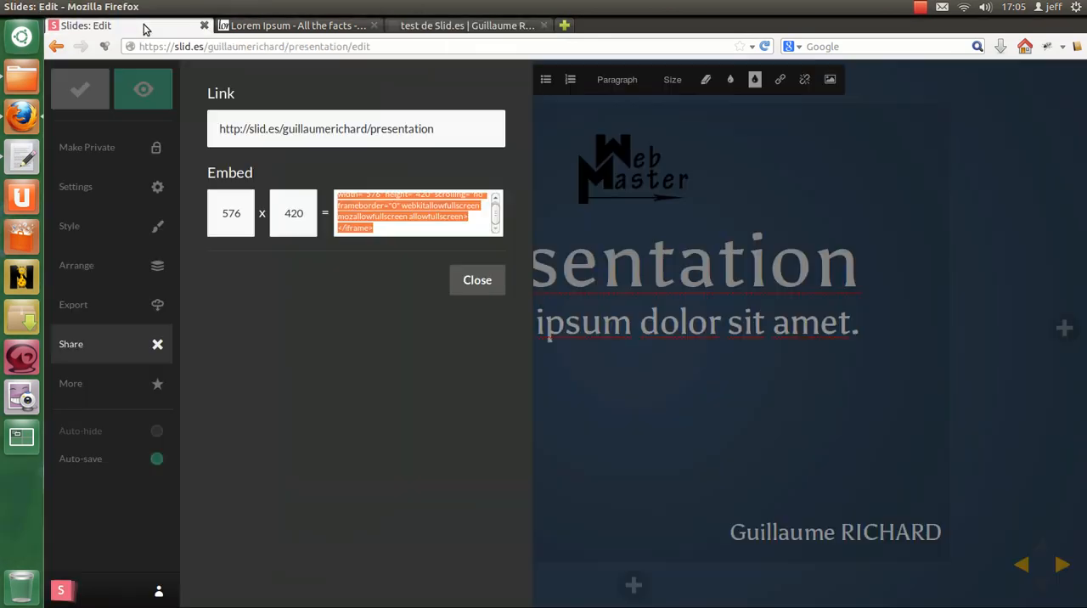
pyautogui.click(478, 280)
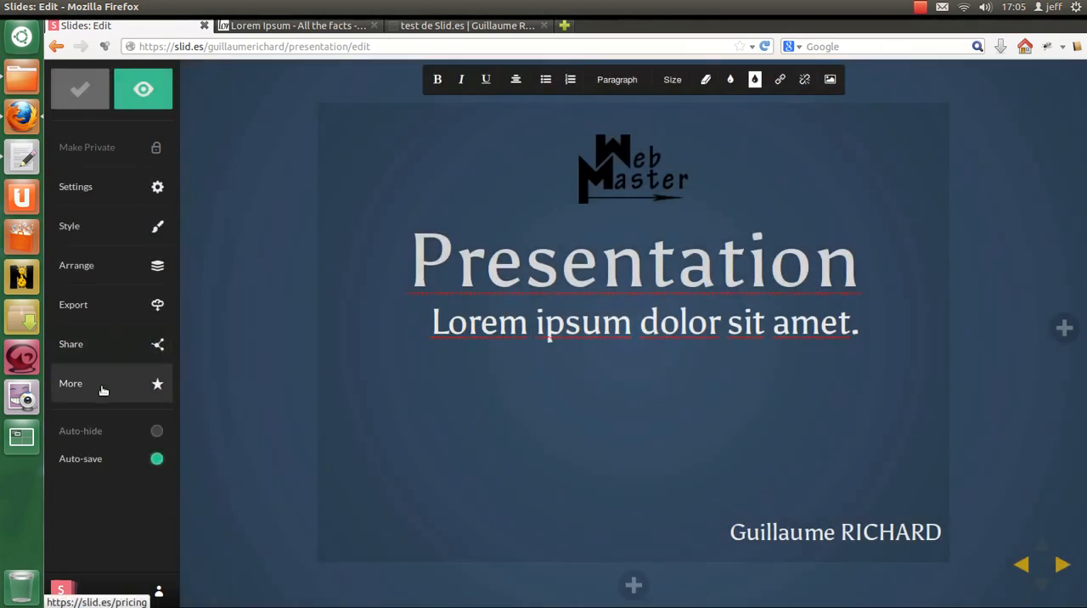
pyautogui.click(103, 390)
pyautogui.click(372, 26)
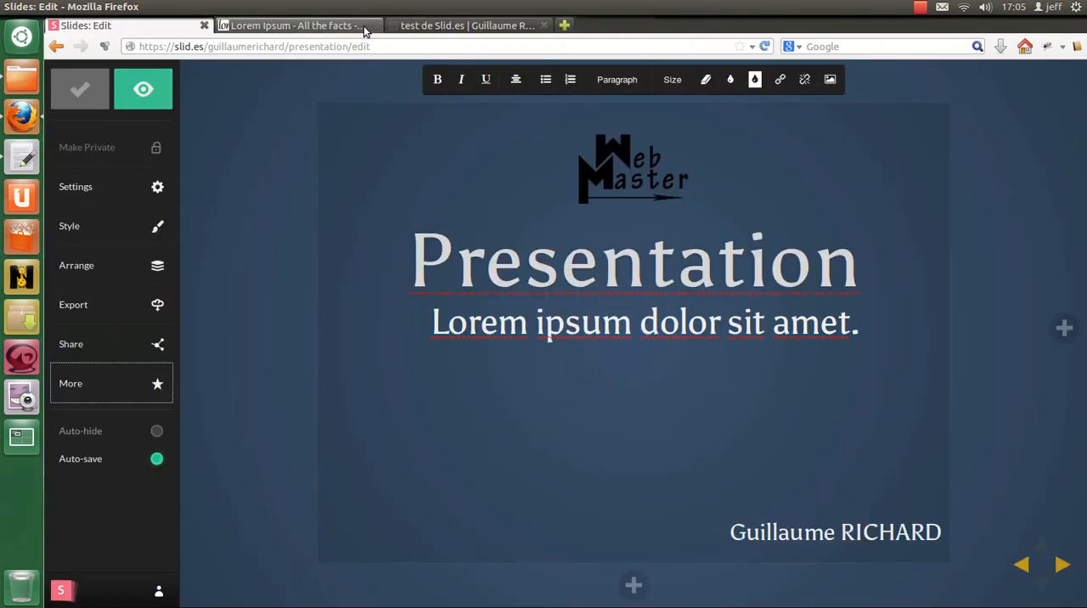